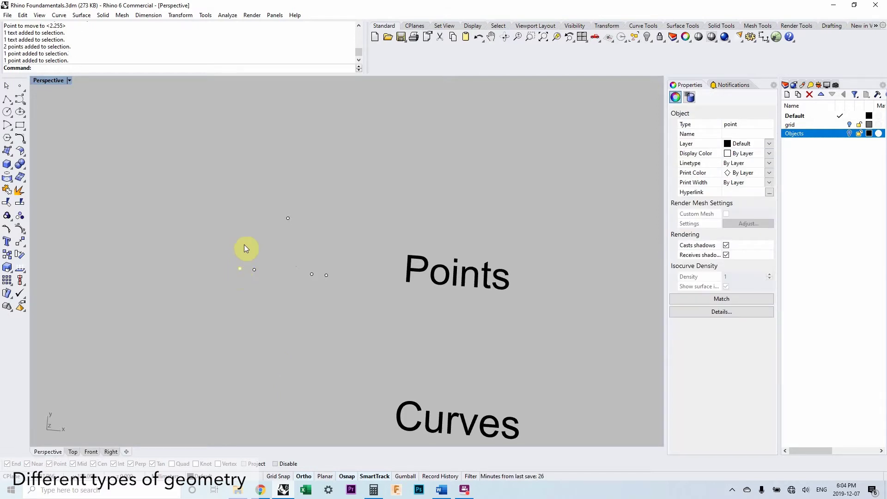
left_click(246, 248)
mouse_move(247, 250)
right_mouse_down()
mouse_move(271, 282)
mouse_move(265, 253)
right_mouse_up()
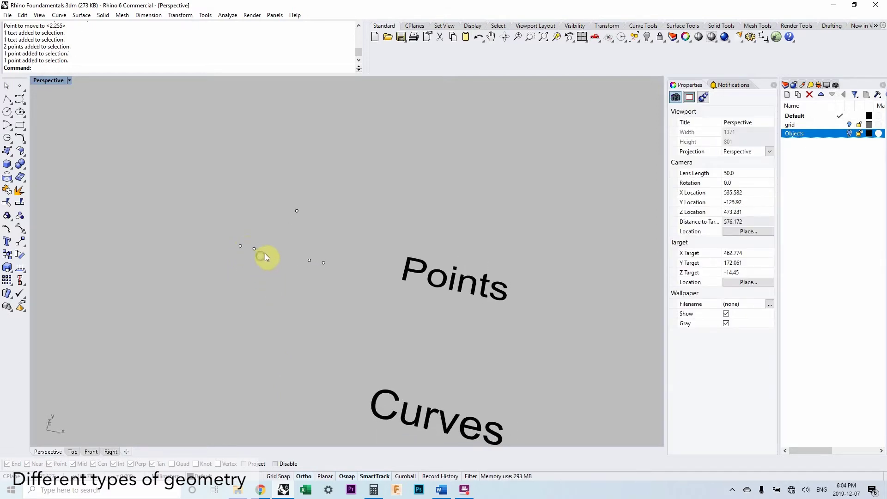
left_click(240, 246)
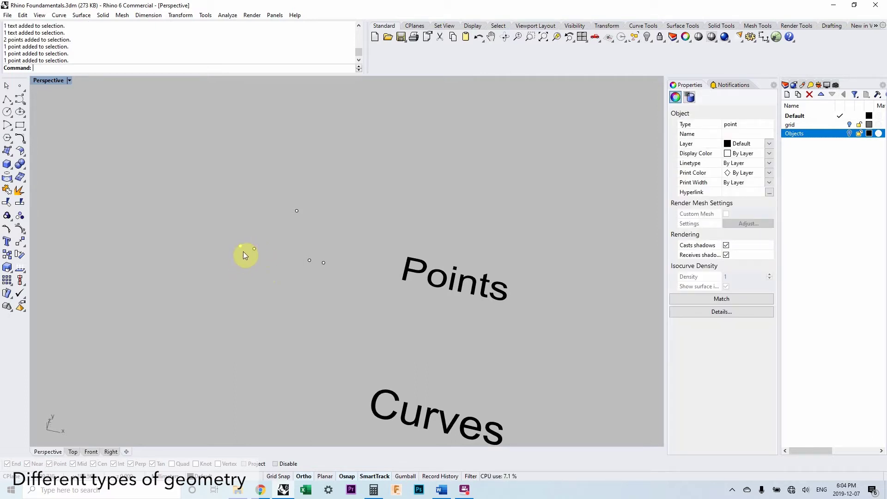
left_click(244, 253)
Step: Copy the five points from beside the Points label to the area beside the Curves label
right_click_drag(249, 259, 304, 282)
left_click_drag(257, 226, 200, 190)
type("copy")
key("Return")
left_click(350, 254)
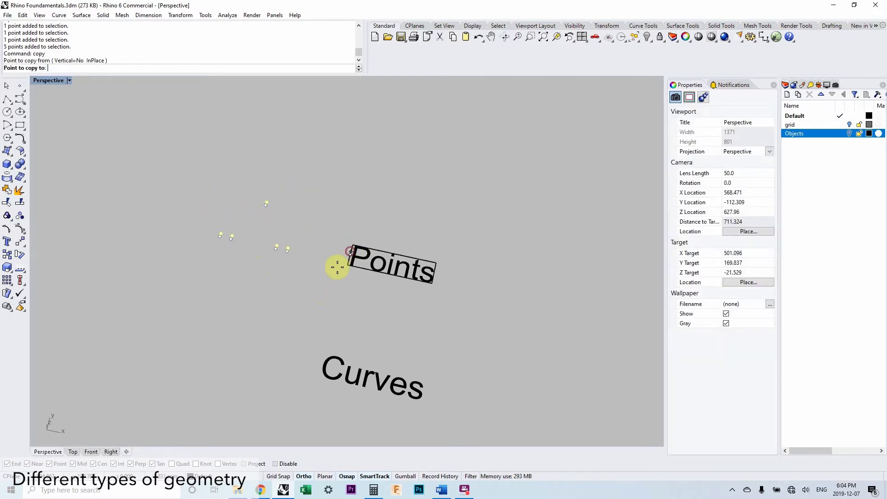
left_click(316, 362)
key("Return")
key("Escape")
Step: Draw a degree-3 control point curve through the five copied points beside the Curves label
right_click_drag(296, 346, 261, 273, "shift")
left_click(20, 99)
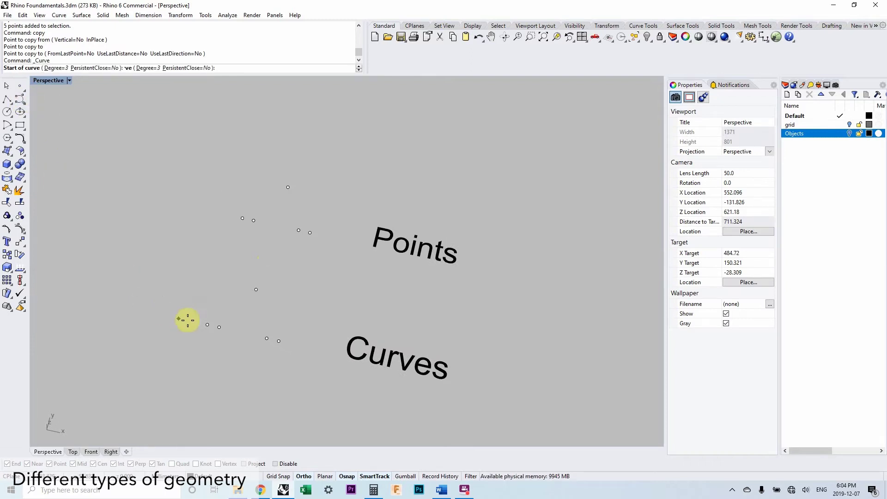
left_click(208, 325)
left_click(219, 327)
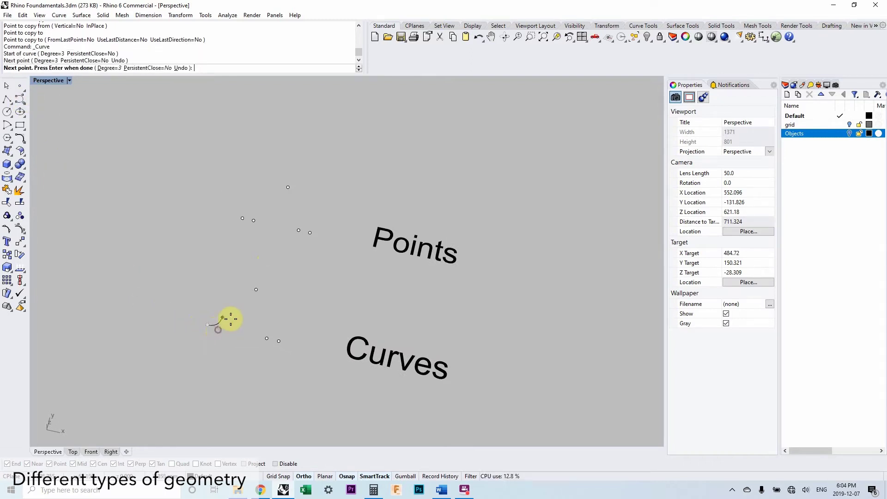
left_click(256, 293)
left_click(267, 339)
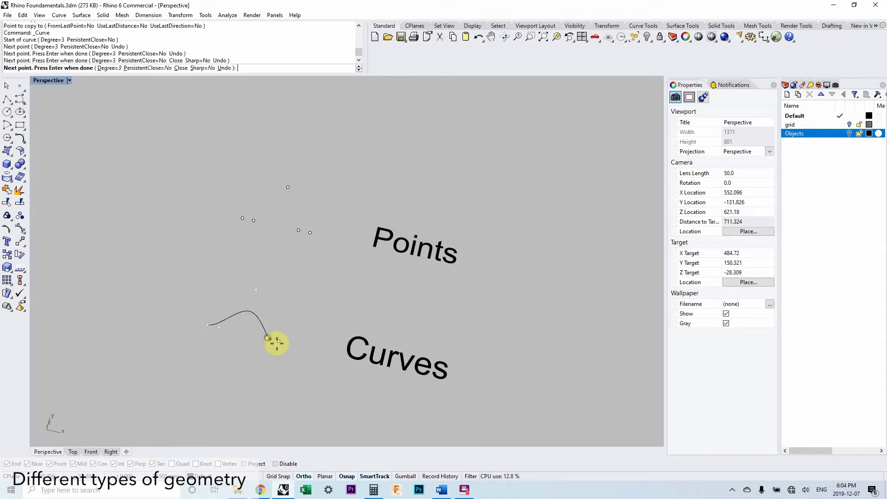
left_click(280, 342)
key("Return")
Step: Delete the five copied points beside the Curves label, leaving the curve out of the selection
left_click_drag(293, 360, 198, 259)
left_click(237, 313, "ctrl")
key("Delete")
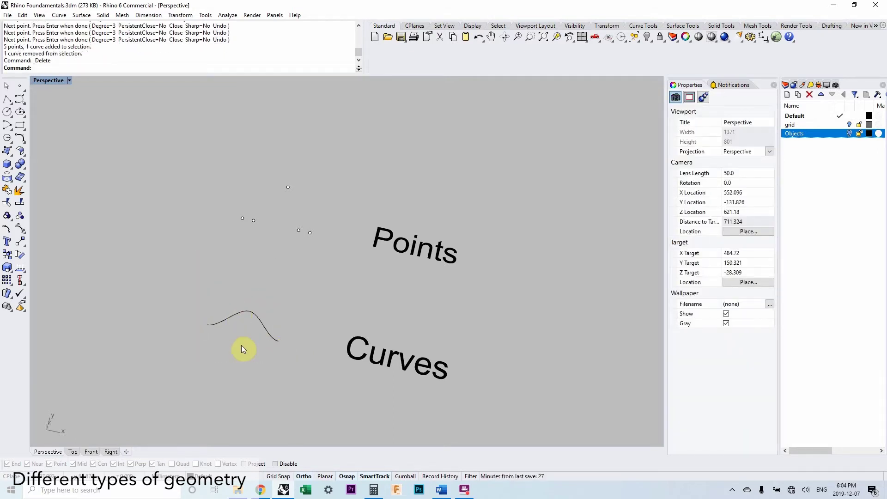
right_click_drag(252, 349, 219, 273)
left_click(249, 297)
scroll(245, 296, "up", 3)
scroll(221, 271, "up", 2)
left_click(221, 271)
scroll(219, 273, "down", 3)
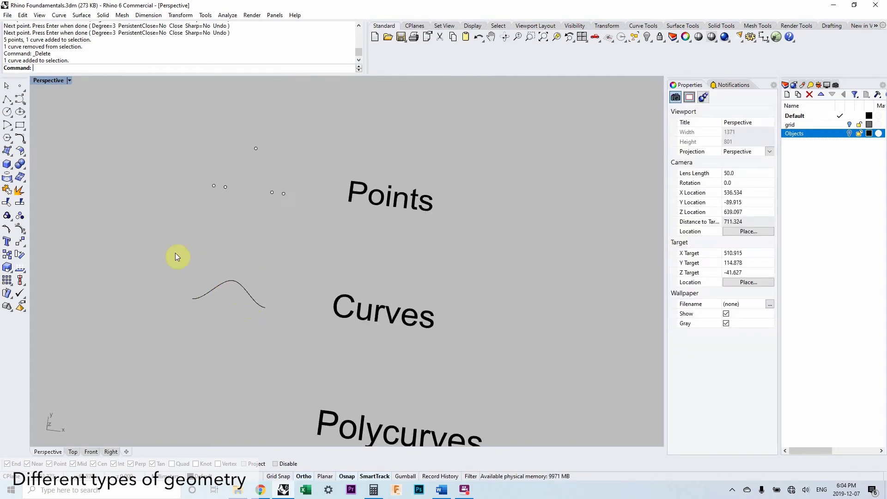
Step: Draw another degree-3 curve with four control points above the existing one and delete it
left_click(20, 101)
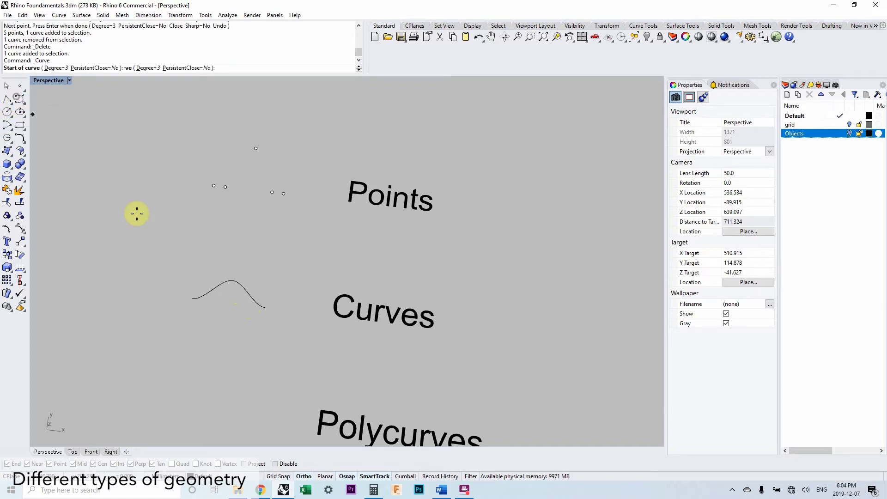
left_click(177, 267)
left_click(195, 257)
left_click(229, 243)
left_click(255, 262)
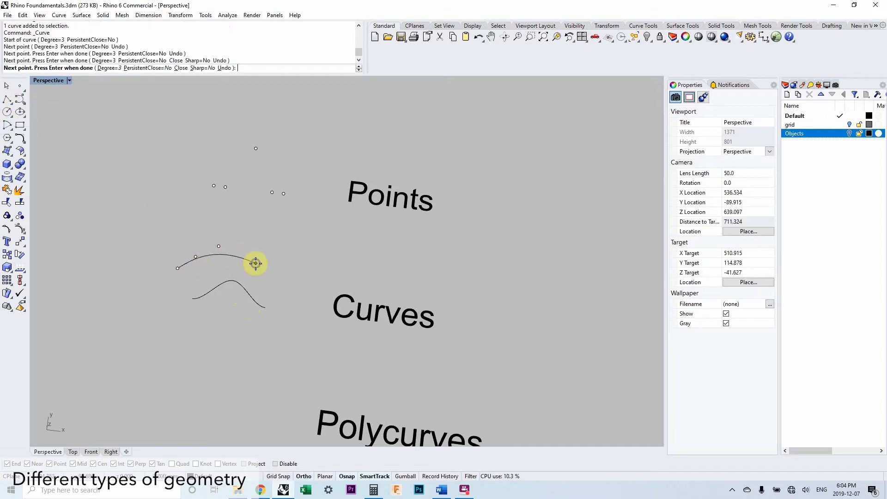
key("Return")
left_click(242, 257)
key("Delete")
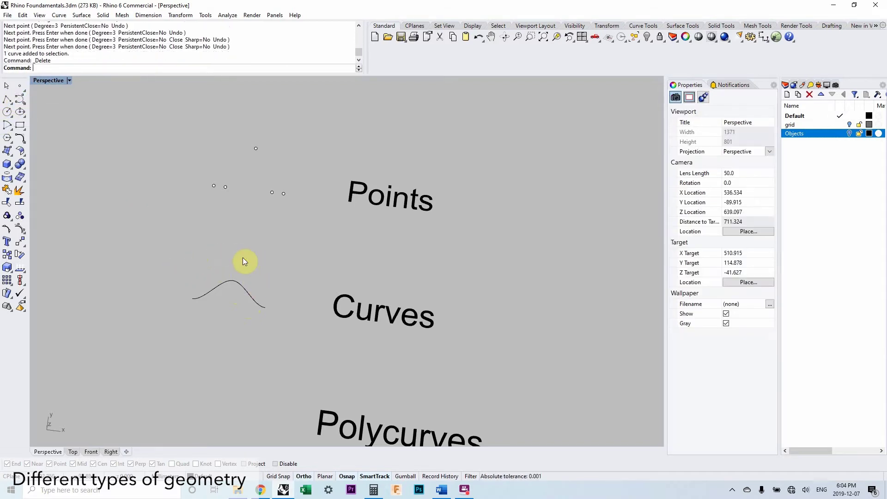
Step: Draw a circle by center and diameter to the left of the curve
left_click(8, 112)
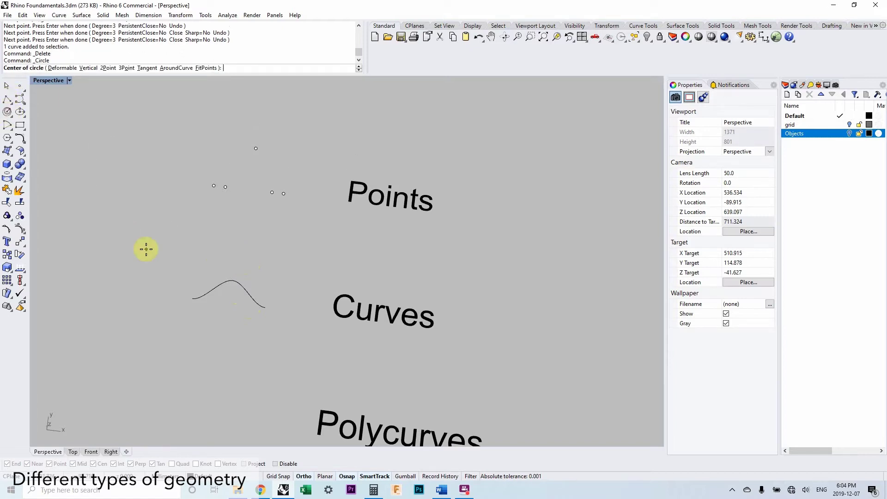
left_click(145, 277)
left_click(167, 277)
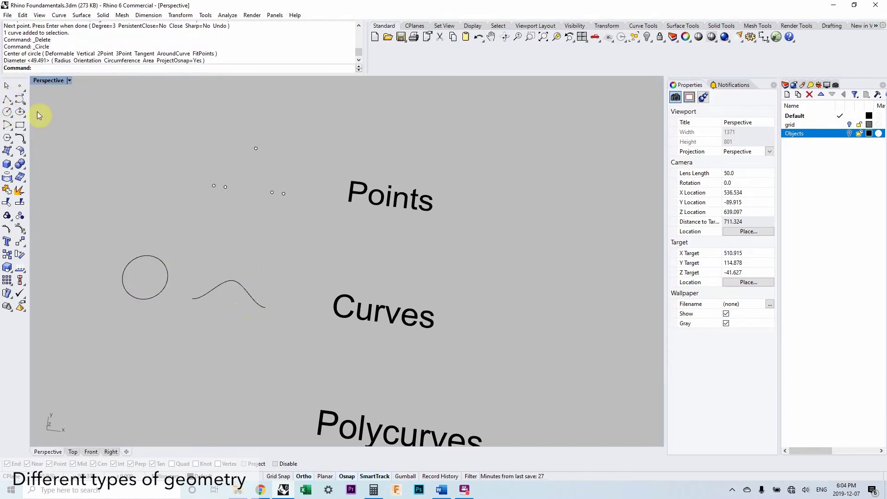
Step: Draw a single-segment polyline as a straight line just above the curve beside the Curves label
left_click(7, 99)
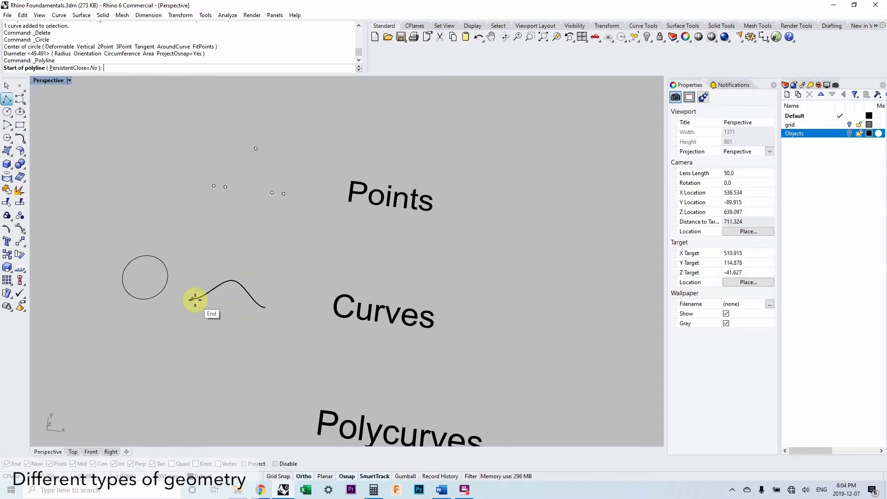
left_click(199, 262)
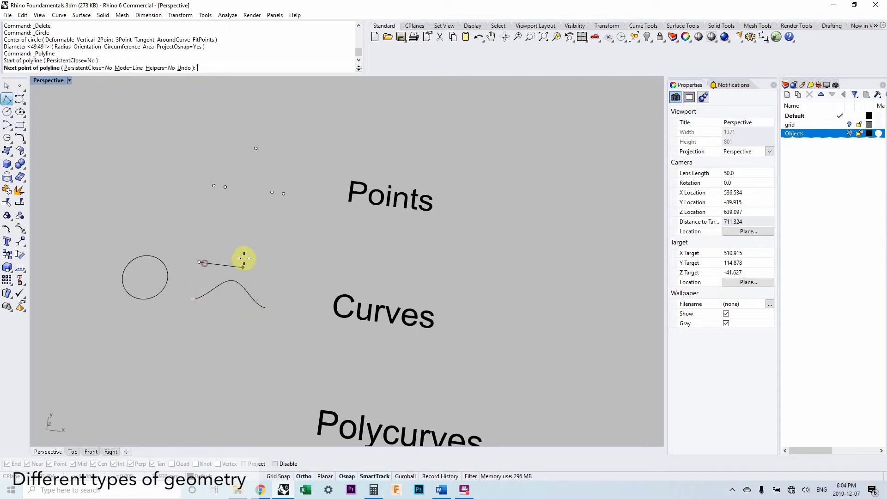
left_click(270, 302)
key("Return")
scroll(254, 264, "up", 3)
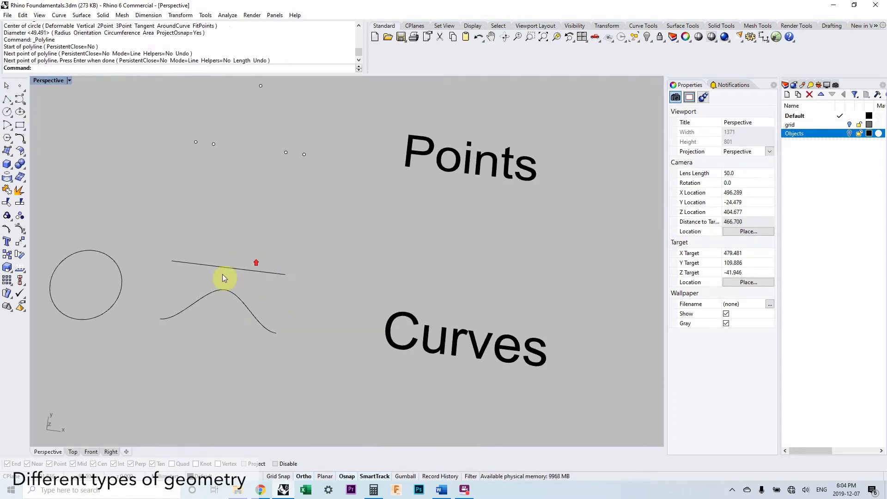
Step: Draw a small flat ellipse above the circle from its center and two axis ends
scroll(173, 290, "down", 2)
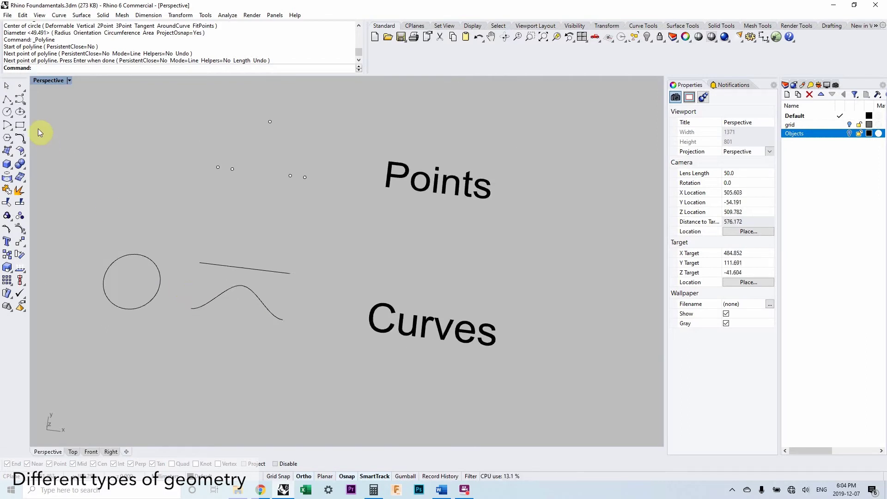
left_click(19, 113)
left_click(133, 212)
left_click(149, 215)
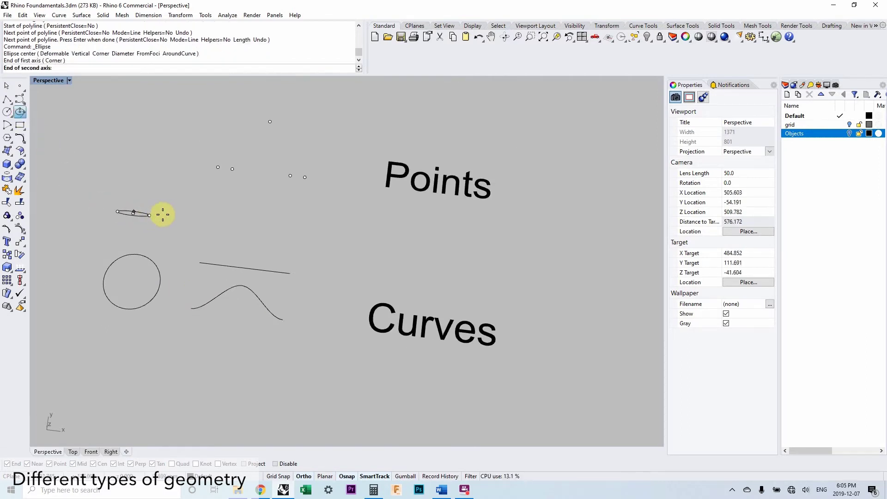
left_click(162, 212)
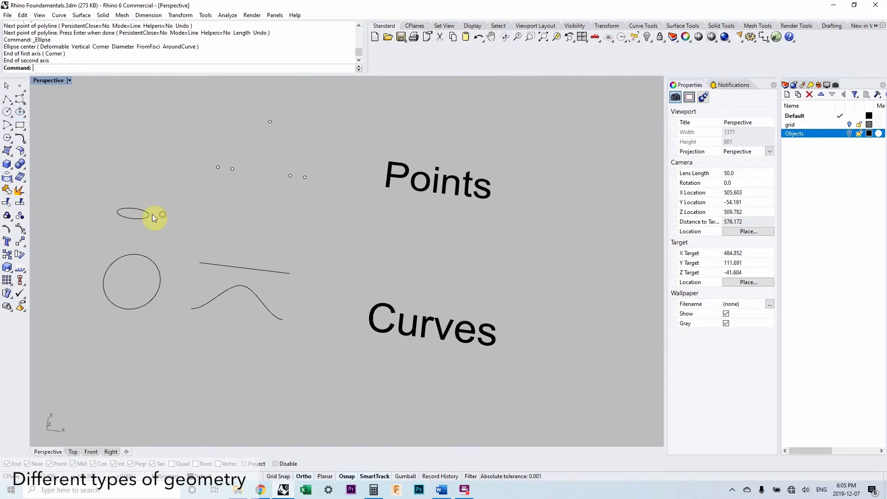
Step: Delete the ellipse and the circle to the left of the line and curve
scroll(151, 214, "up", 1)
left_click(135, 221)
scroll(135, 219, "down", 1)
key("Delete")
left_click(145, 259)
key("Delete")
scroll(145, 259, "down", 1)
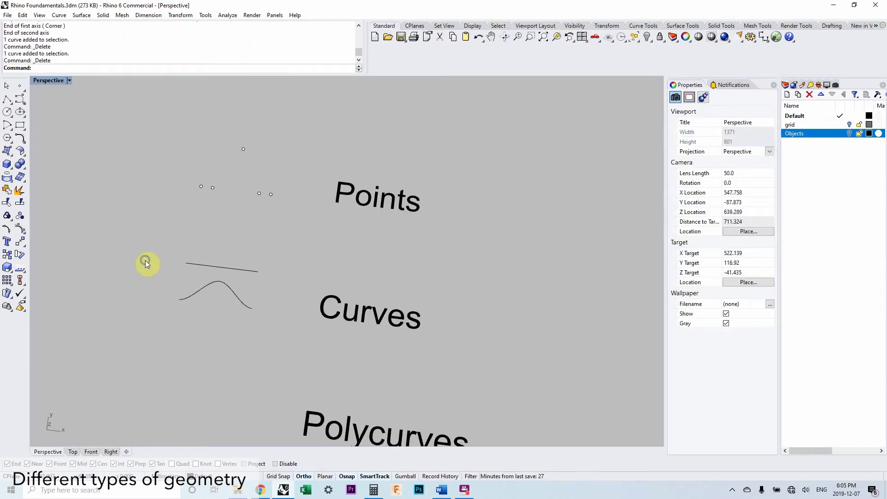
Step: Draw a rectangle to the left of the line and curve and explode it into separate segments
right_click_drag(145, 259, 198, 264)
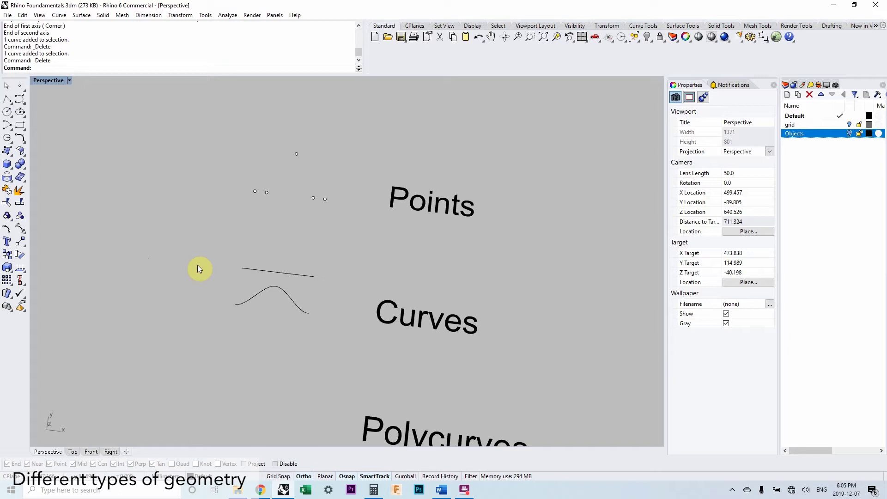
scroll(171, 258, "down", 1)
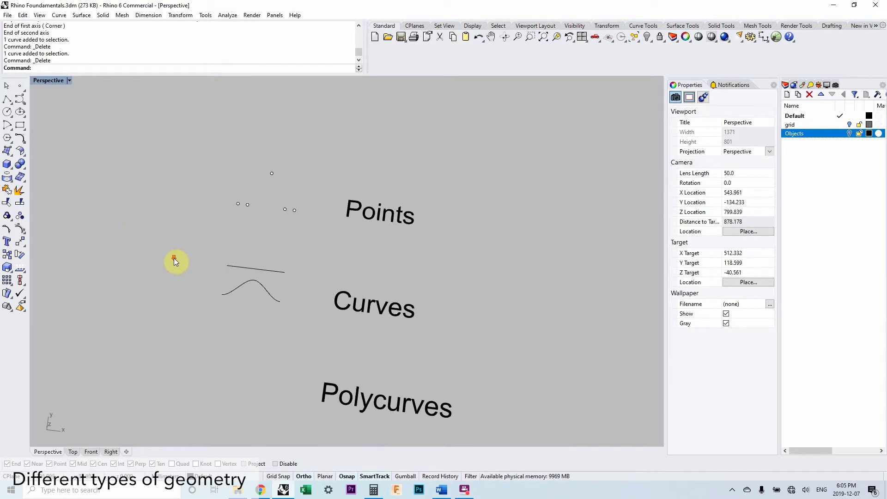
left_click(20, 125)
left_click(139, 253)
left_click(178, 283)
left_click(171, 282)
left_click(20, 190)
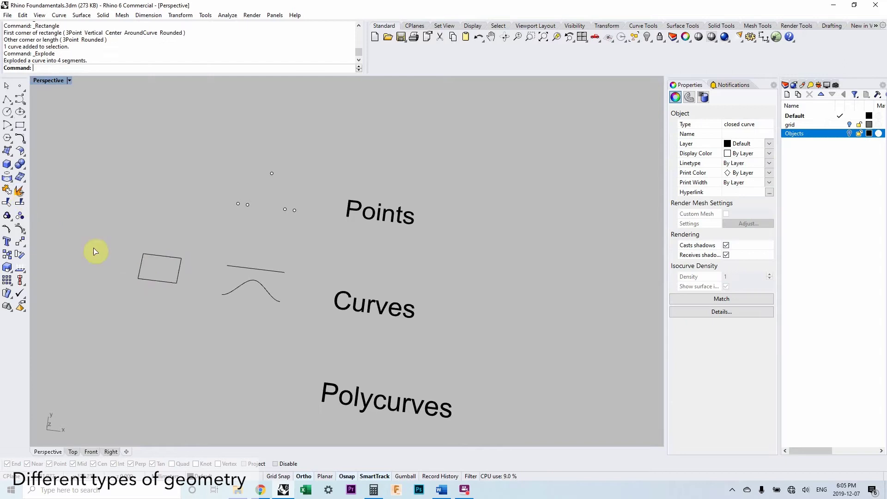
Step: Select the exploded rectangle's sides one at a time to inspect them, and delete all of its segments
left_click(160, 256)
left_click(178, 269)
left_click(153, 281)
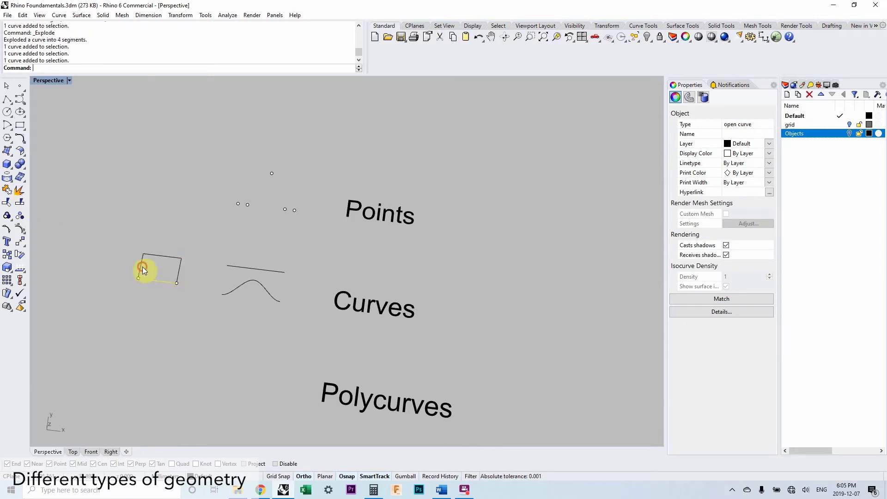
left_click(141, 268)
scroll(146, 270, "up", 2)
left_click_drag(212, 326, 109, 229)
scroll(109, 229, "down", 4)
key("Delete")
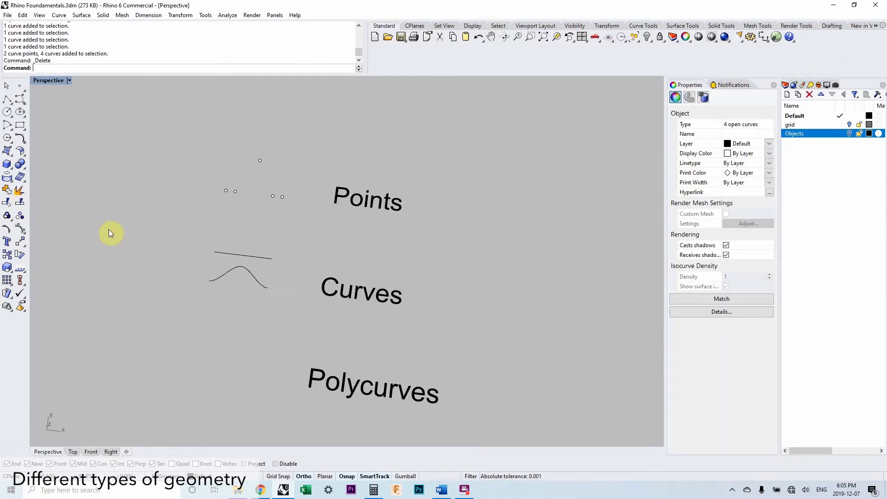
Step: Copy the straight line from beside the Curves label down to beside the Polycurves label
scroll(224, 329, "up", 4)
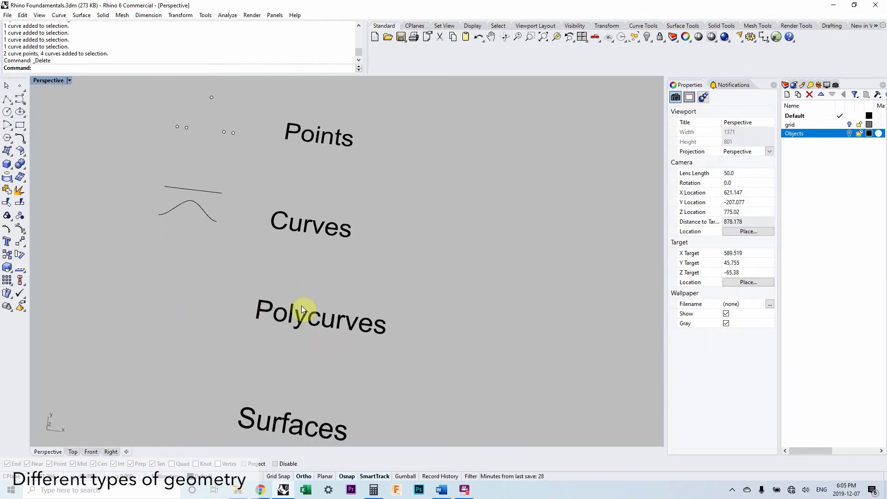
right_click_drag(258, 317, 218, 252, "shift")
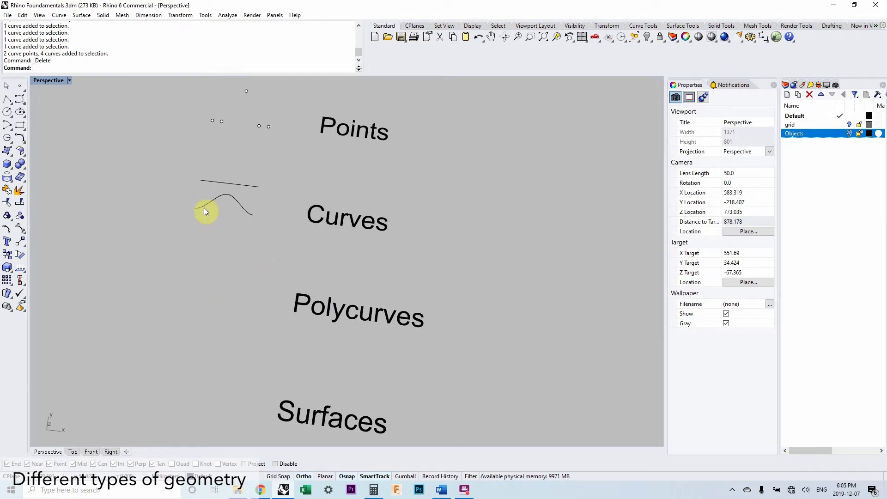
left_click(207, 180)
type("copy")
key("Return")
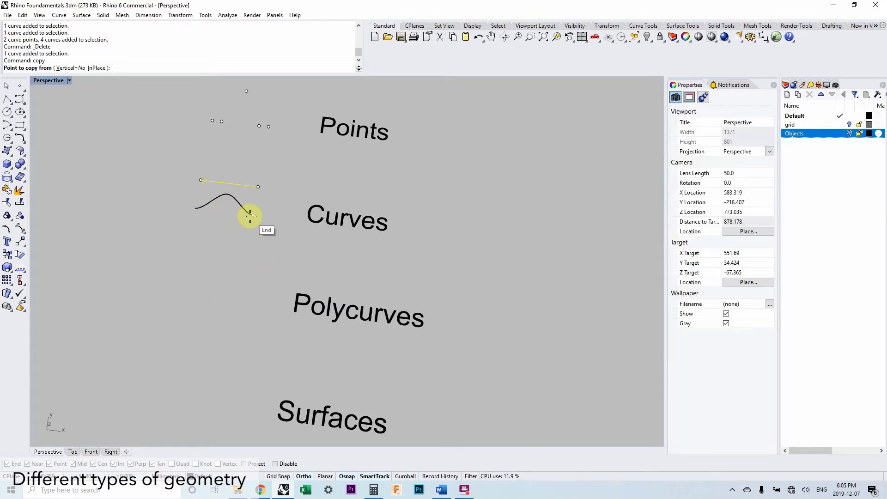
left_click(262, 234)
left_click(257, 355)
right_click(259, 340)
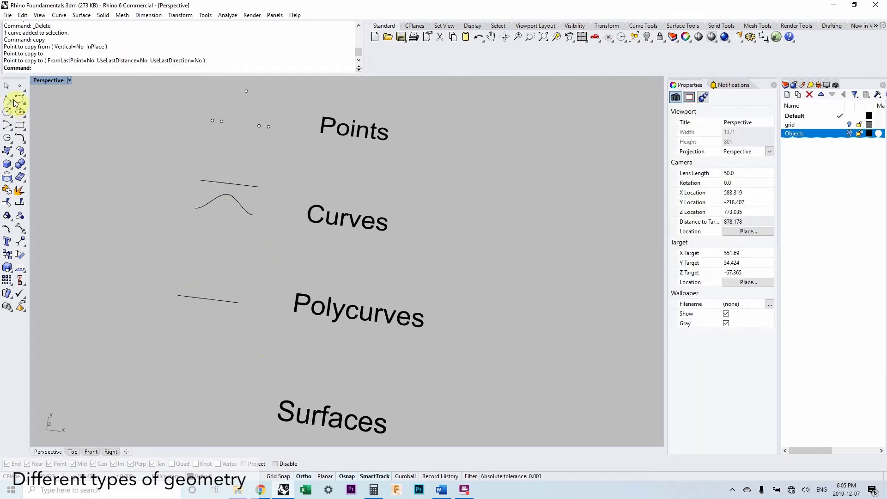
Step: Draw an arched control point curve that starts on the copied line beside the Polycurves label
left_click(20, 99)
scroll(213, 268, "up", 2)
left_click(208, 305)
left_click(225, 293)
left_click(239, 290)
left_click(248, 298)
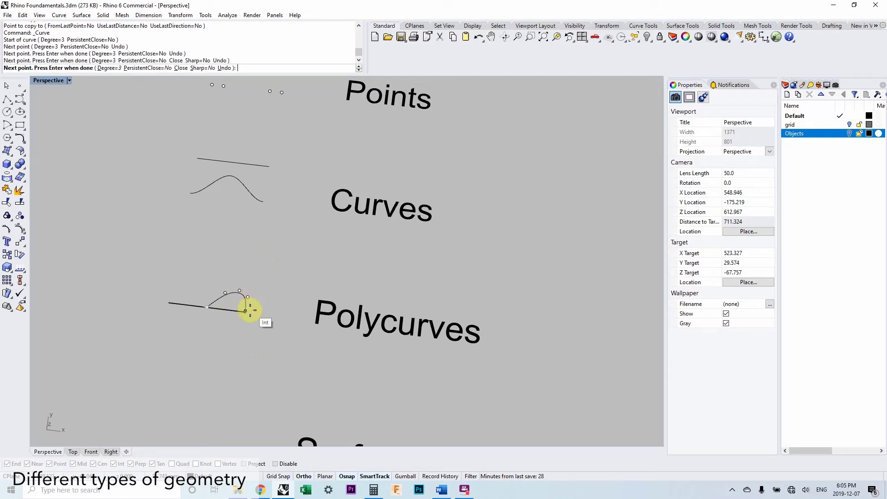
scroll(246, 303, "up", 1)
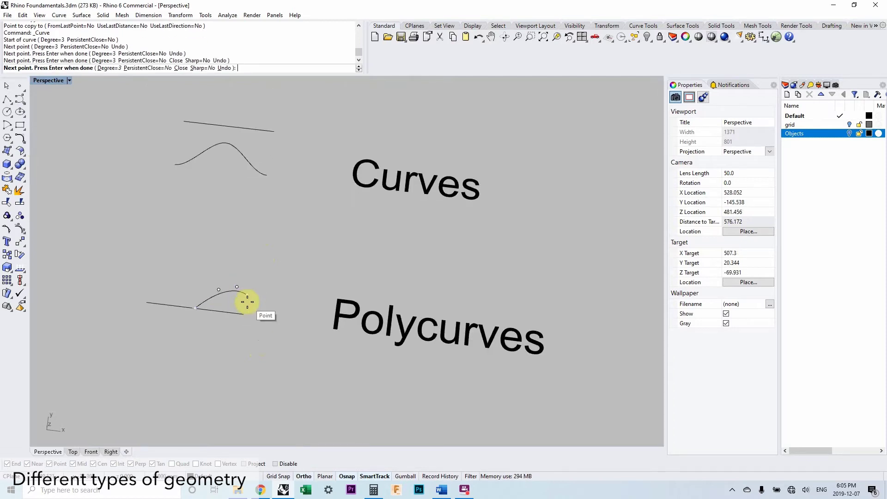
left_click(247, 302)
key("Return")
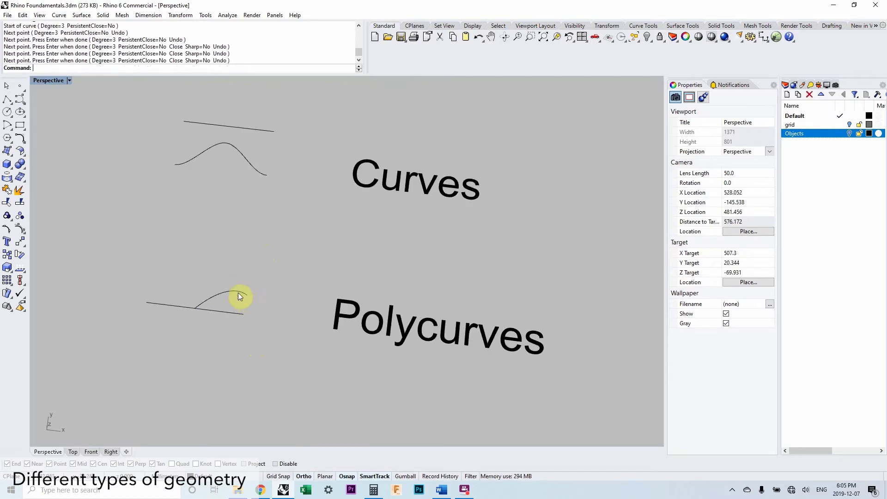
Step: Trim off the part of the line under the arched curve, using the curve as the cutting object
left_click(212, 302)
type("trim")
key("Return")
left_click(215, 309)
left_click(220, 318)
key("Return")
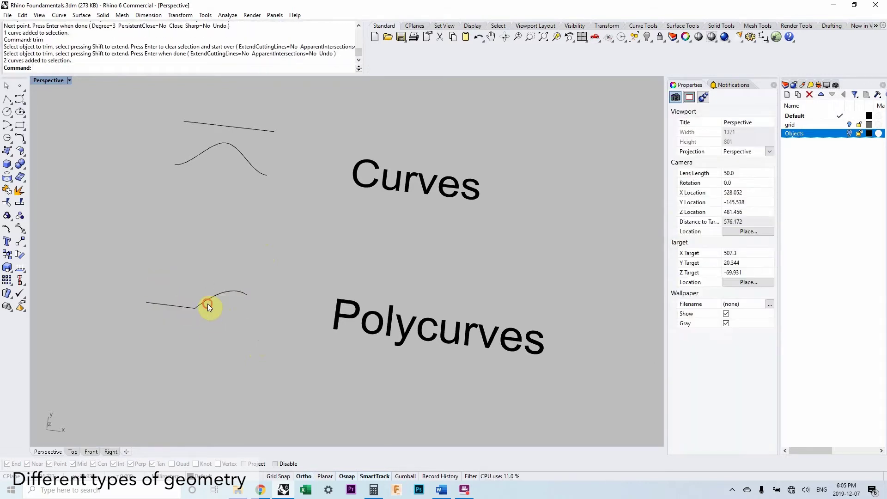
Step: Join the trimmed line and the arched curve into one polycurve and select the result
left_click(207, 306)
left_click(185, 304)
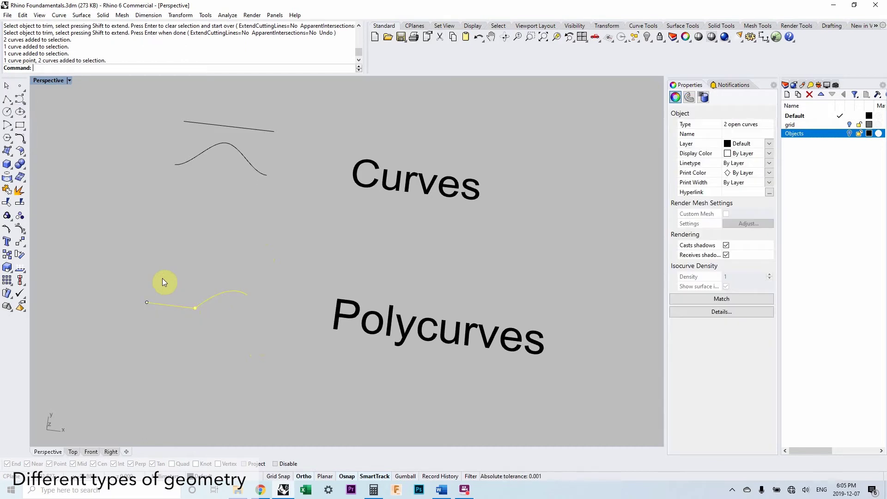
key("ctrl+j")
left_click(206, 304)
scroll(225, 301, "down", 3)
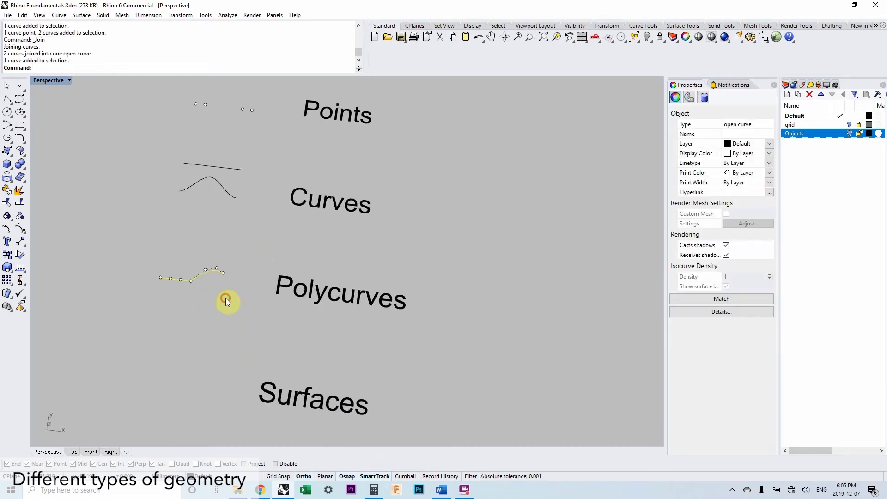
Step: Select and deselect the joined polycurve beside the Polycurves label to check that it behaves as one object
left_click(225, 299)
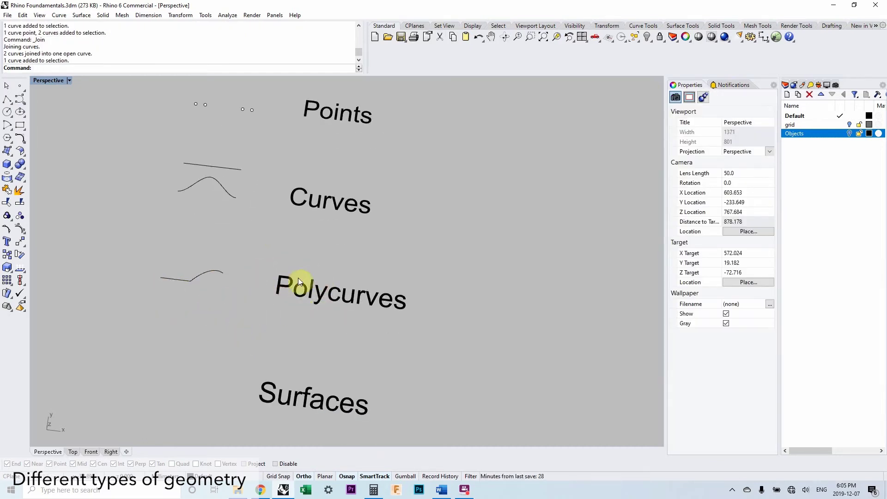
left_click(203, 273)
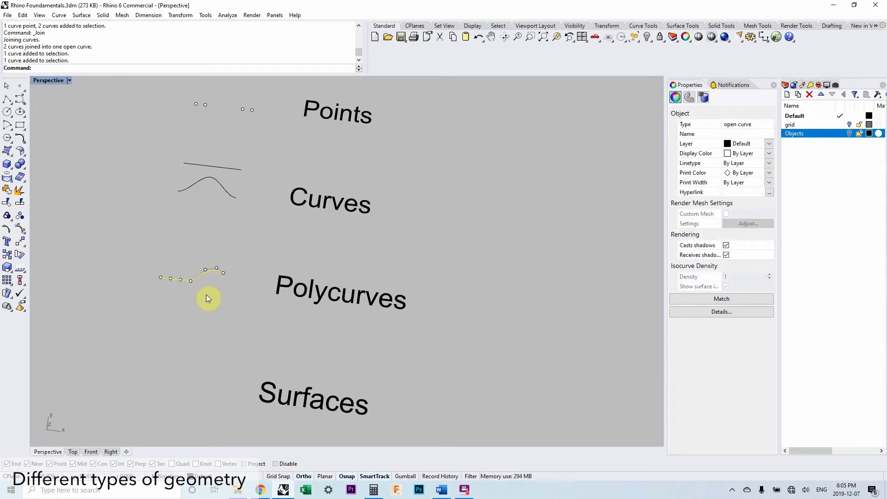
left_click(209, 290)
left_click(203, 276)
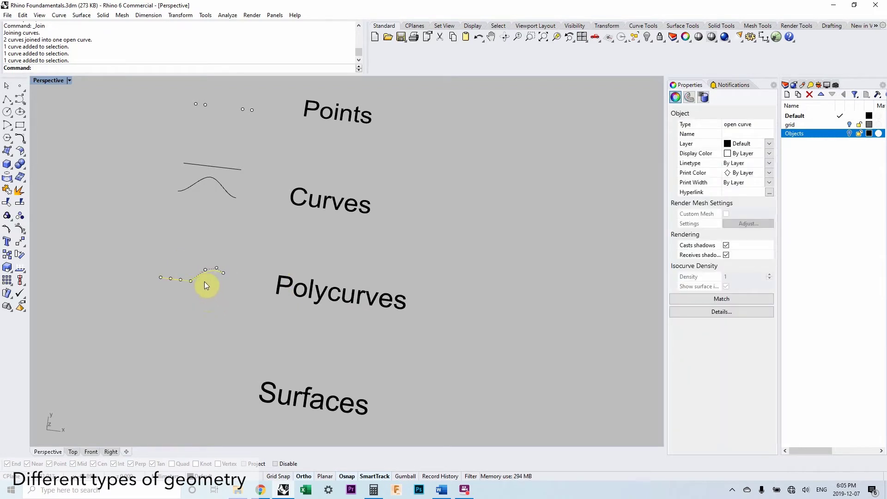
scroll(204, 280, "up", 3)
scroll(201, 279, "down", 2)
left_click(248, 291)
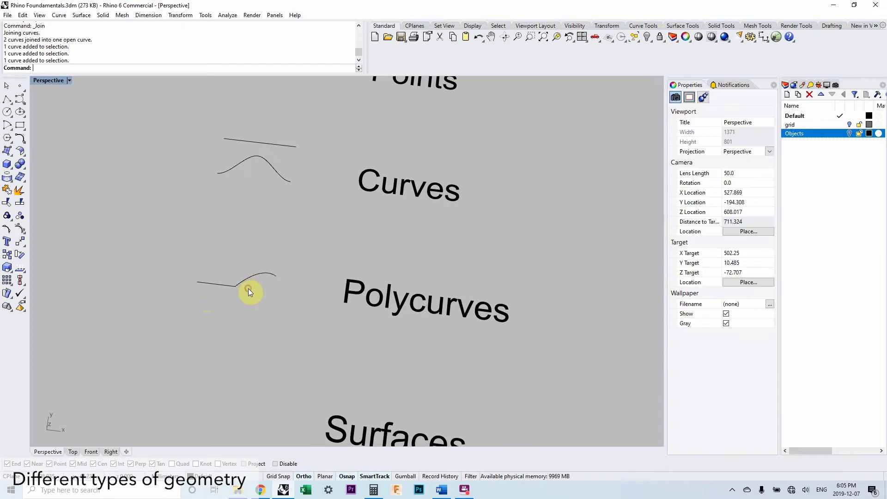
Step: Explode the polycurve beside the Polycurves label and select its straight and arched segments individually
left_click(244, 281)
scroll(243, 280, "up", 3)
left_click(21, 192)
left_click(243, 279)
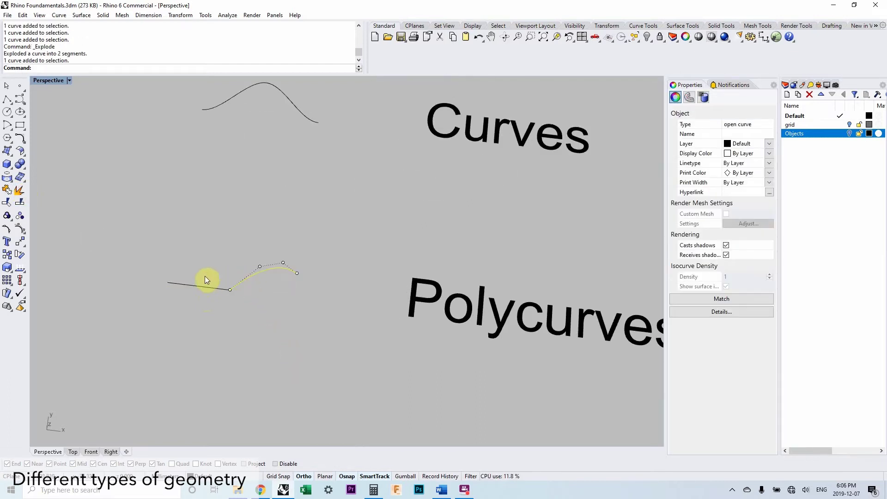
left_click(199, 284)
left_click(250, 276)
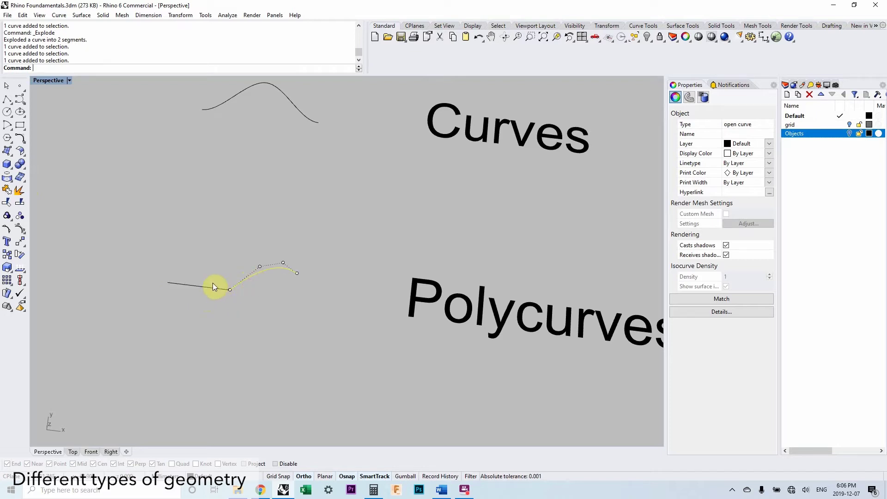
left_click(204, 288)
left_click(236, 281)
Step: Join the straight segment and the arched segment back into one polycurve
left_click_drag(262, 303, 215, 272)
left_click(7, 189)
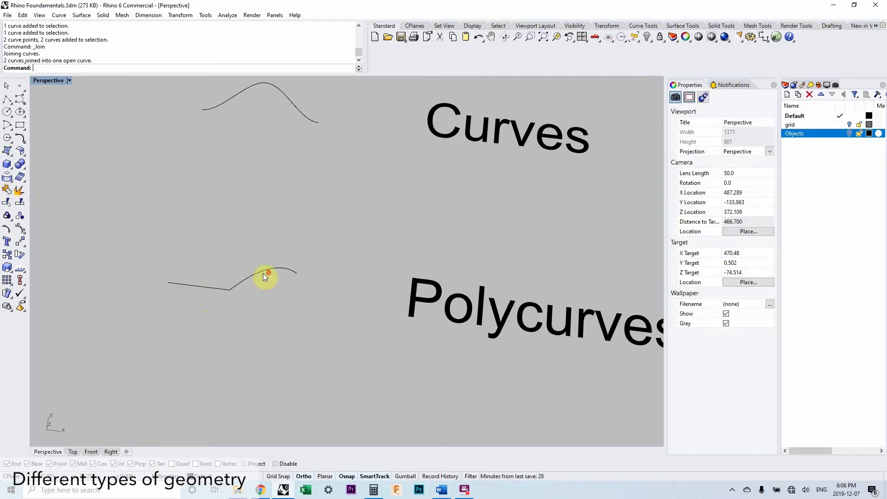
scroll(264, 276, "down", 6)
scroll(453, 313, "down", 2)
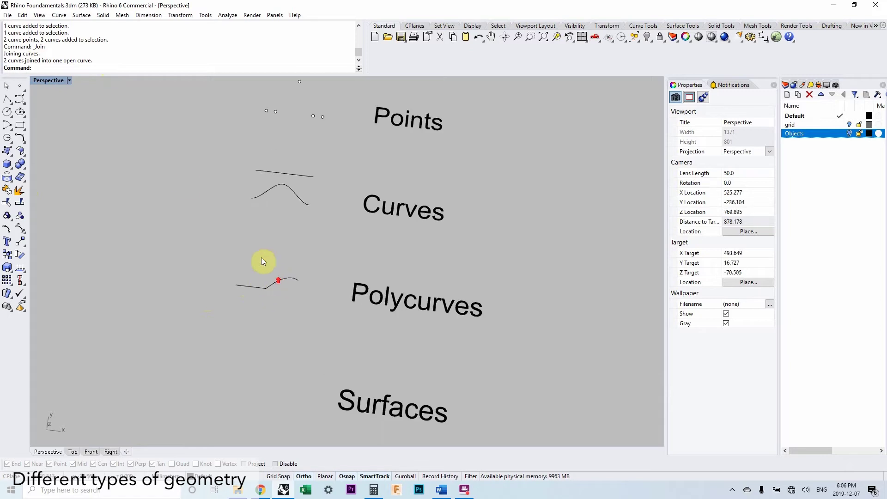
Step: Examine the open polycurve and pick out its two end control points
scroll(259, 259, "up", 4)
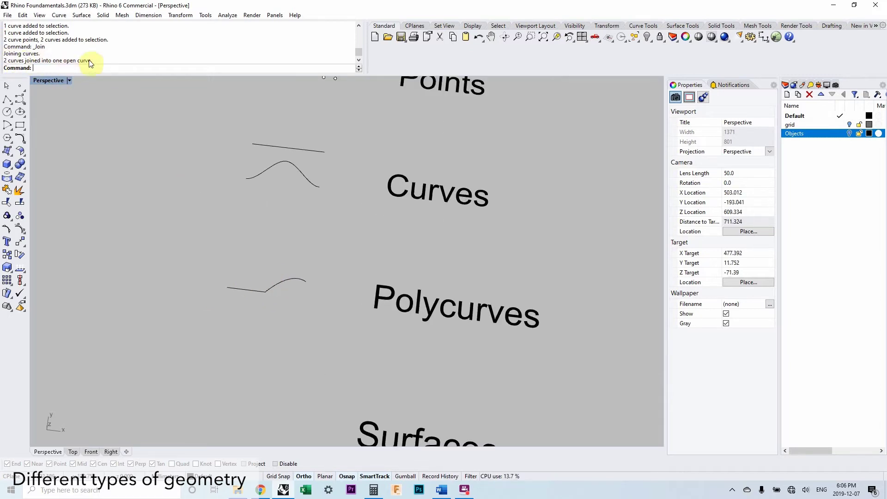
scroll(296, 300, "down", 4)
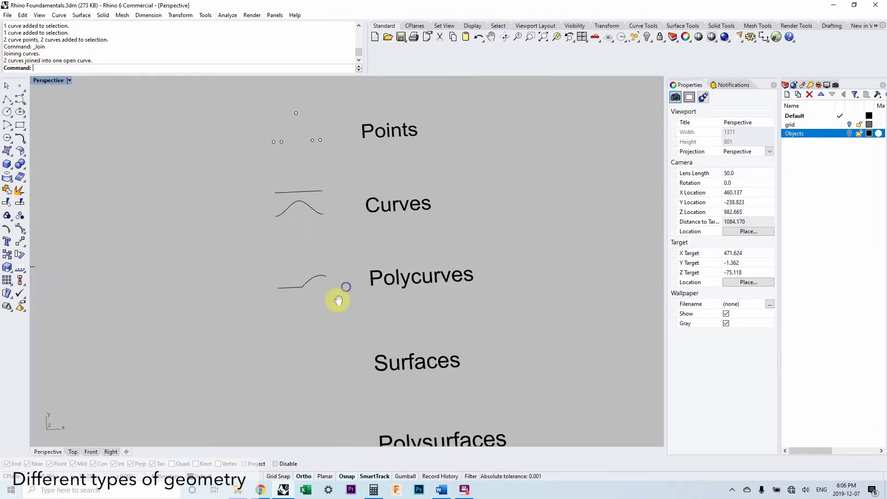
scroll(307, 293, "up", 2)
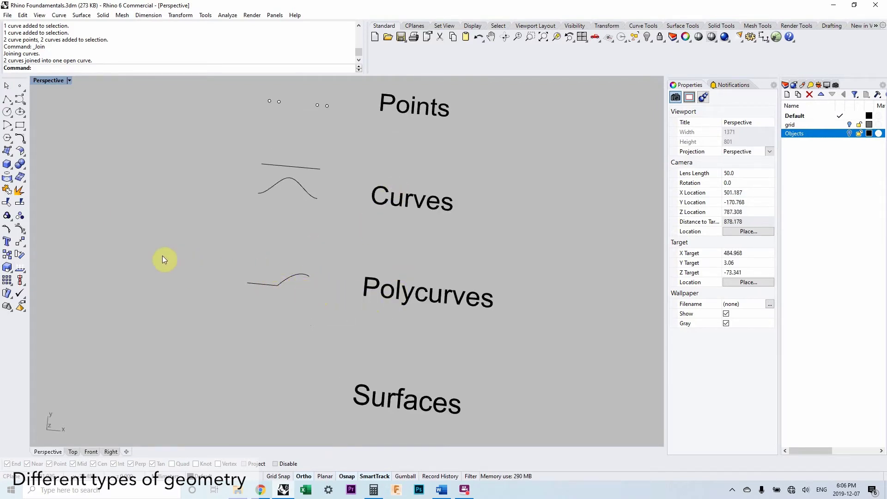
scroll(285, 290, "up", 2)
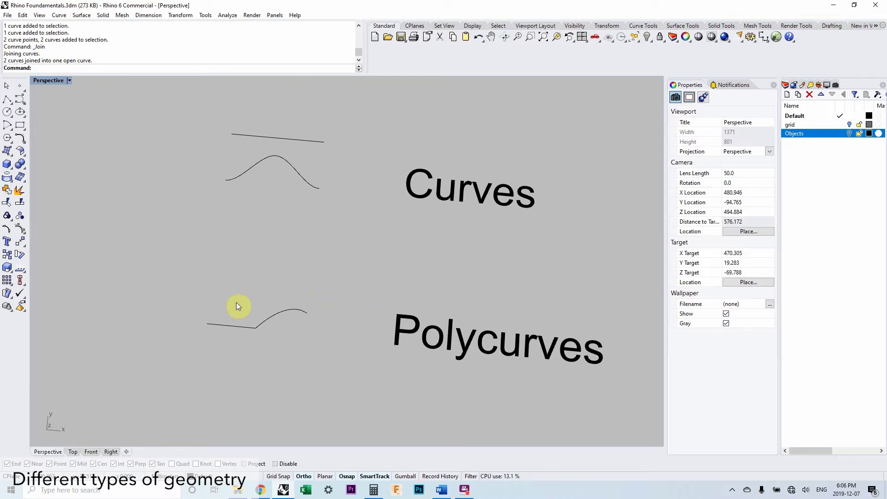
left_click(228, 325)
scroll(209, 324, "up", 2)
left_click(205, 324)
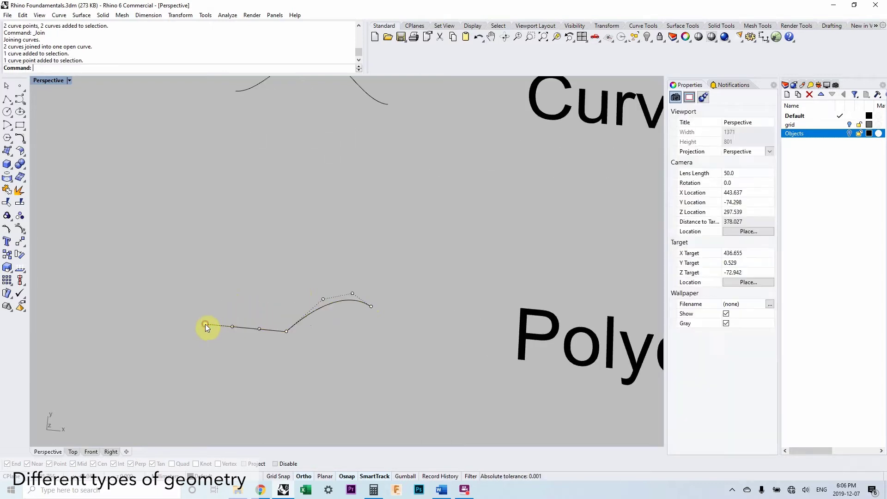
left_click(371, 307)
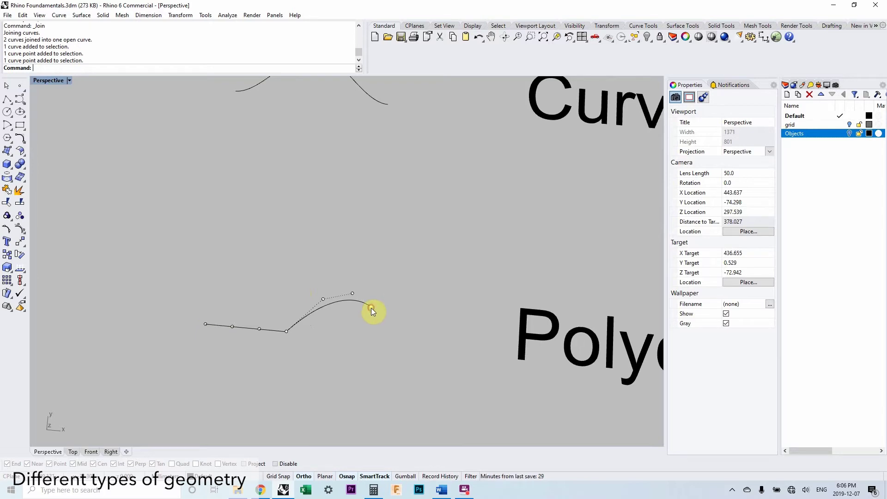
key("Escape")
Step: Draw a three-segment polyline above the open polycurve, connecting its straight segment's free end to its arch's free end
scroll(361, 321, "down", 3)
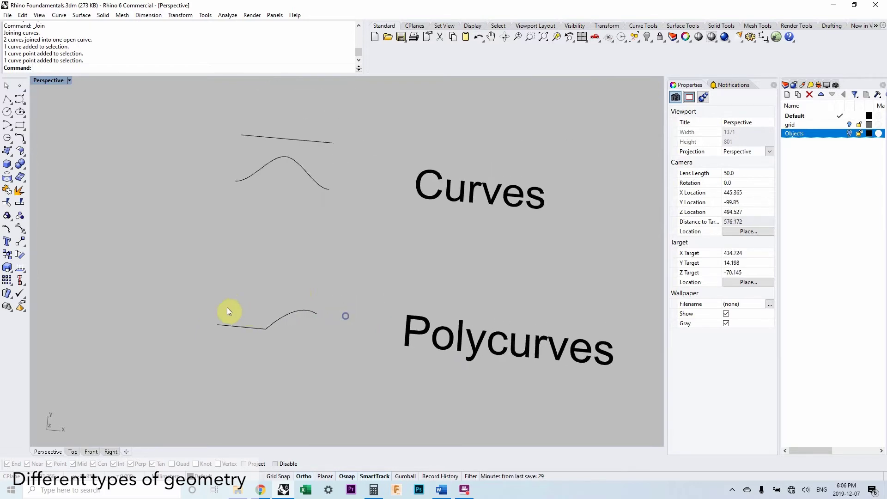
type("polyline")
key("Return")
left_click(215, 329)
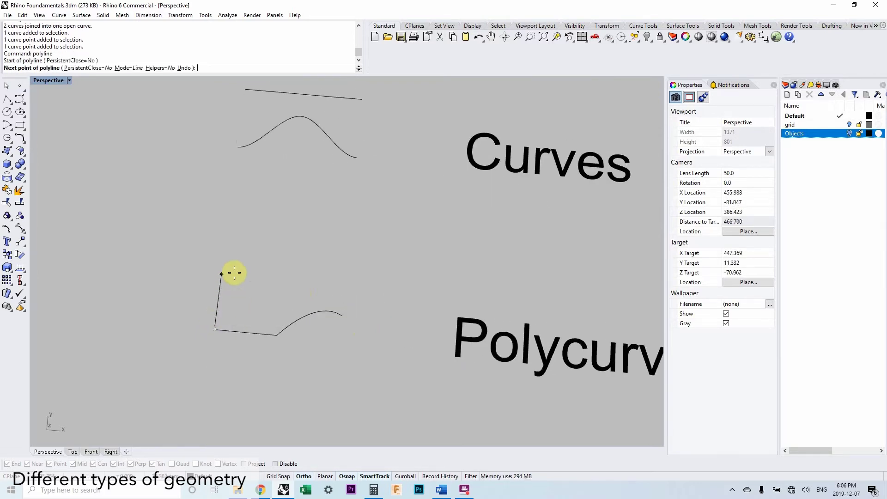
left_click(222, 270)
left_click(346, 313)
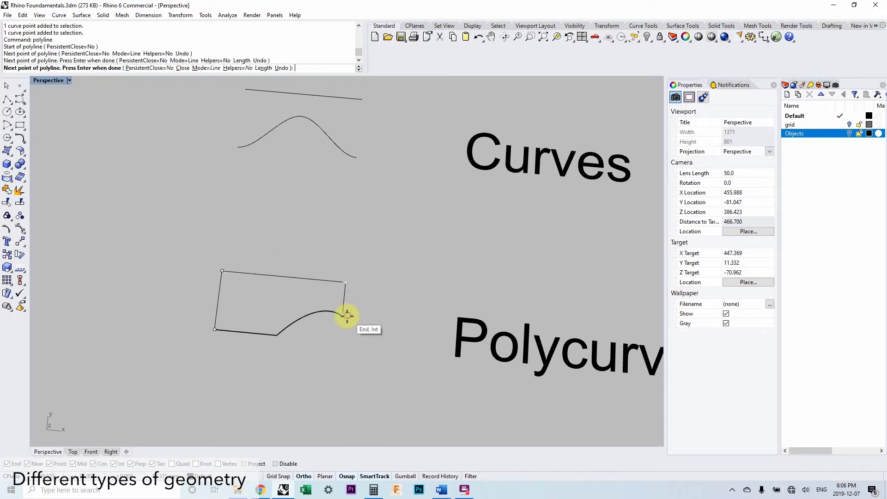
left_click(342, 315)
key("Return")
Step: Join the polyline and the open polycurve into one closed curve
scroll(347, 311, "down", 5)
left_click_drag(323, 325, 260, 282)
key("ctrl+j")
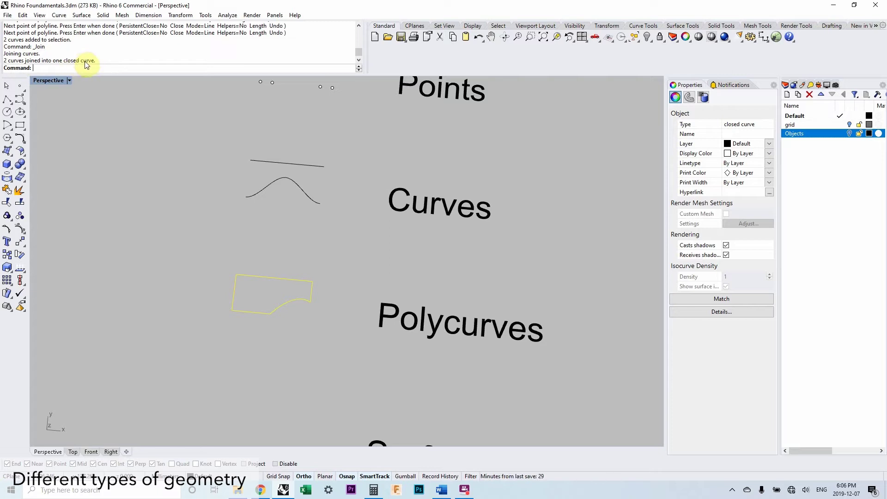
scroll(309, 327, "up", 3)
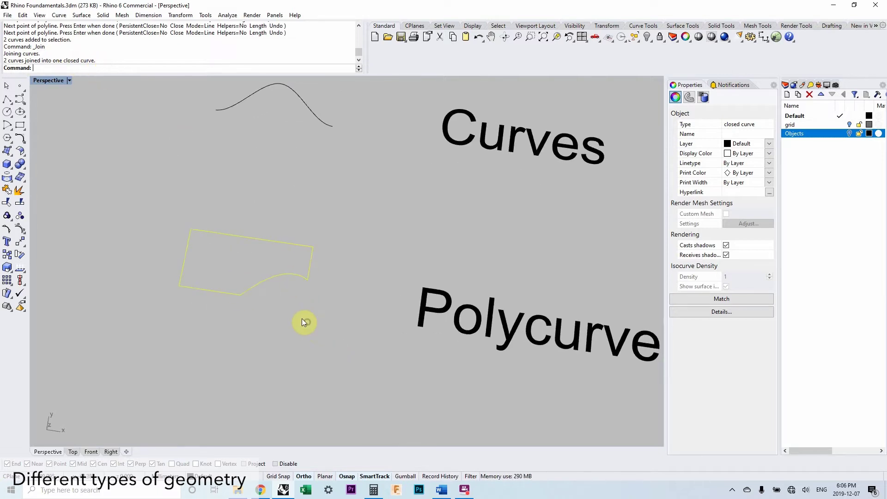
scroll(291, 310, "down", 3)
left_click(256, 327)
Step: Copy the straight line and the wavy curve from beside the Curves label to beside the Surfaces label
scroll(264, 278, "down", 2)
scroll(267, 262, "up", 1)
right_click_drag(267, 262, 245, 277)
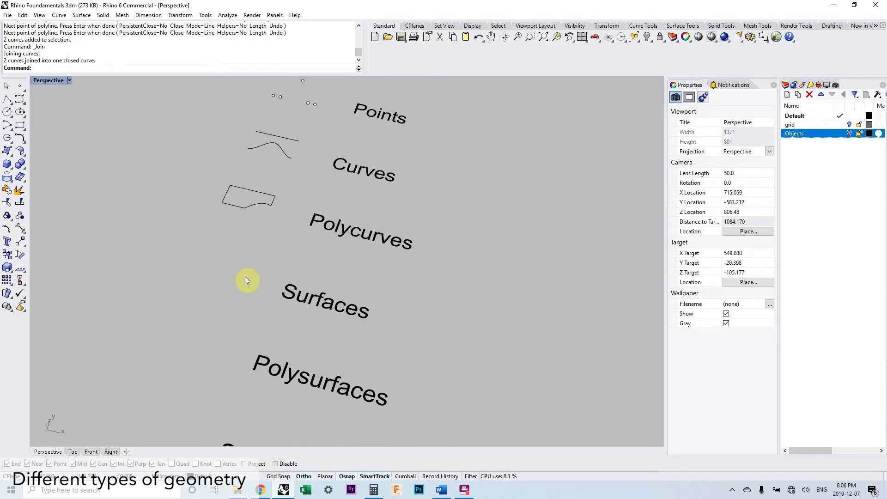
left_click_drag(305, 171, 248, 124)
type("copy")
key("Return")
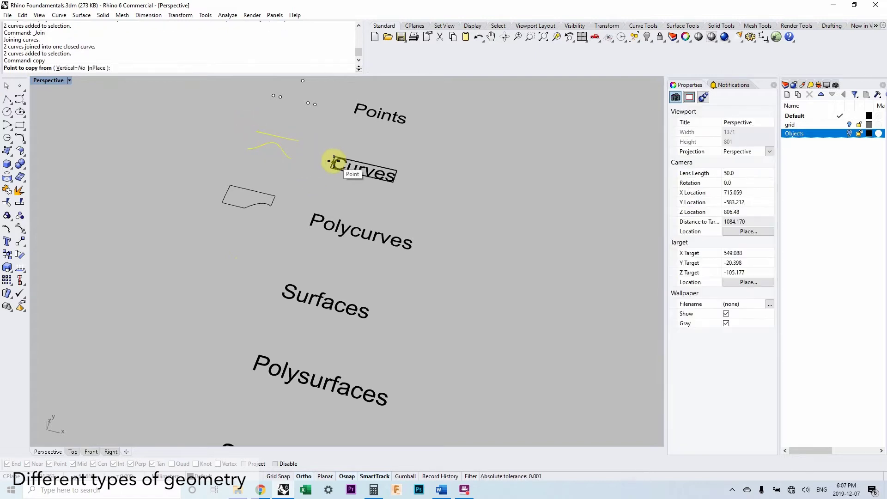
left_click(331, 161)
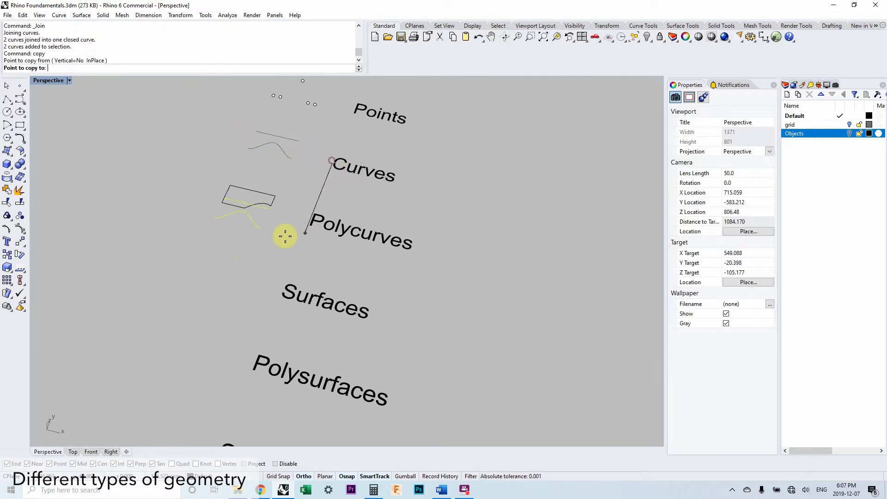
left_click(283, 293)
key("Return")
Step: Rotate the copied wavy curve upright with Rotate3D, about an X-direction axis through its end nearest the Surfaces label
left_click(231, 281)
scroll(230, 279, "up", 2)
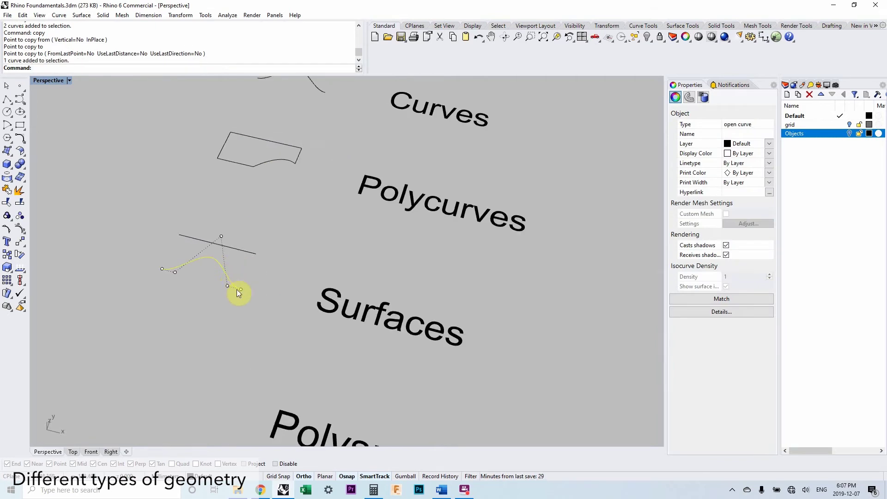
type("rotate3d")
key("Return")
left_click(241, 289)
left_click(267, 295)
left_click(255, 353)
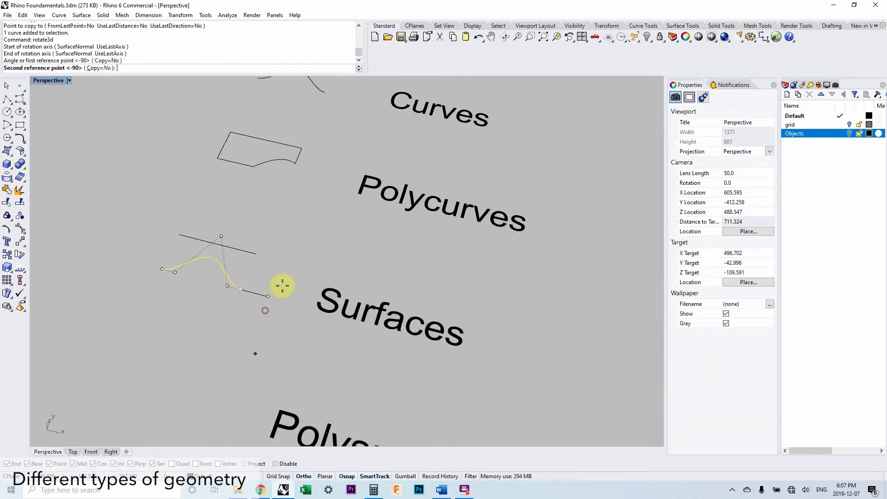
left_click(285, 255)
Step: Copy the upright curve to between itself and the straight line, and lower the copy's peak control point vertically
right_click_drag(285, 255, 231, 278)
type("copy")
key("Return")
left_click(206, 226)
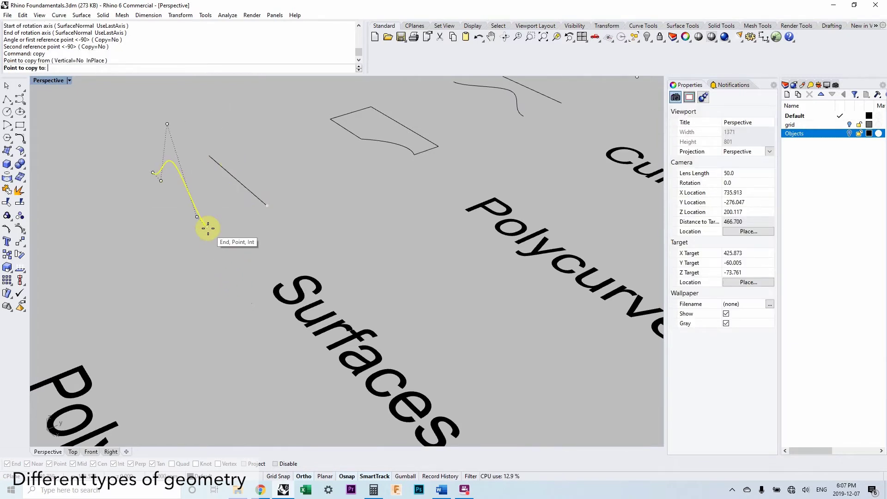
left_click(237, 216)
key("Return")
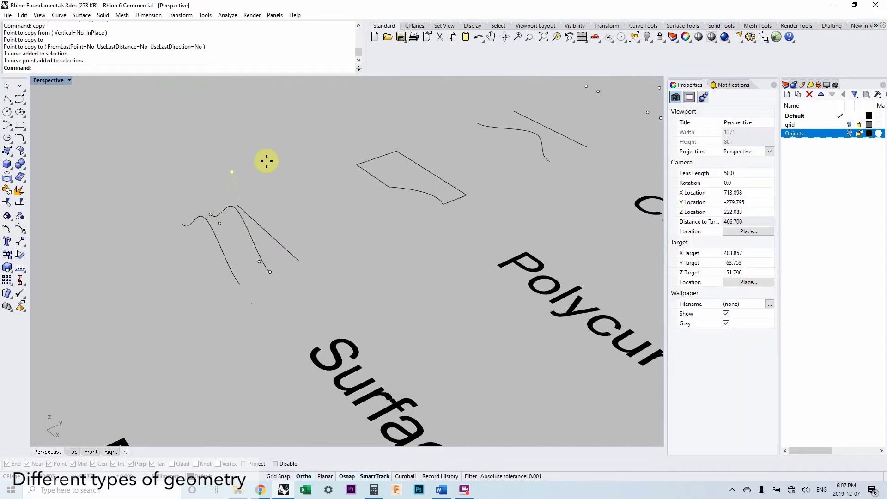
left_click(279, 154)
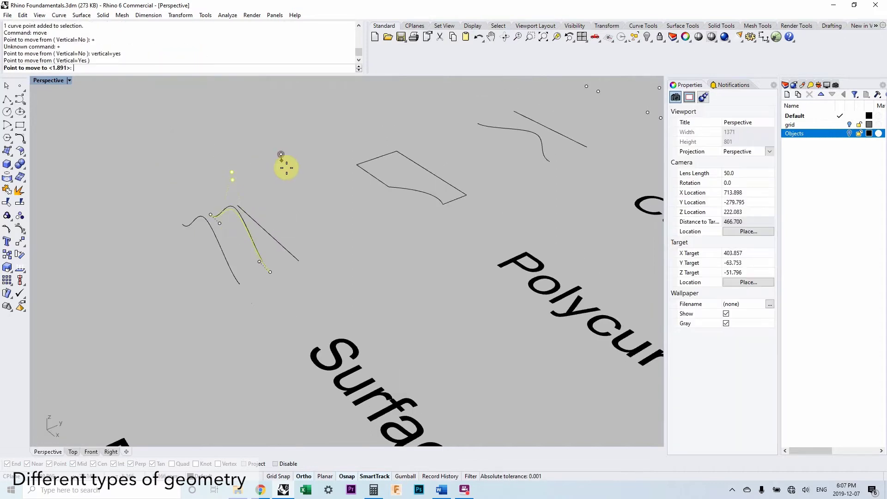
left_click(294, 251)
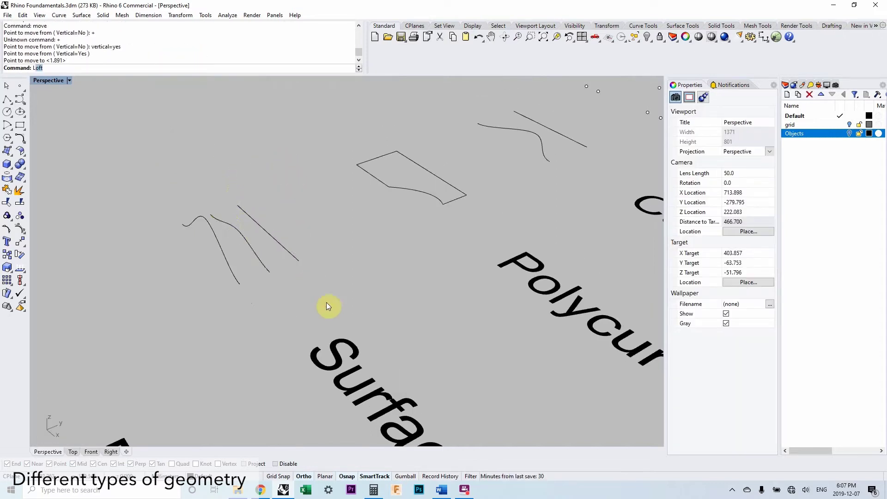
Step: Loft a surface through the upright curve, the flatter middle curve and the straight line beside the Surfaces label
type("Loft")
key("Return")
left_click(234, 276)
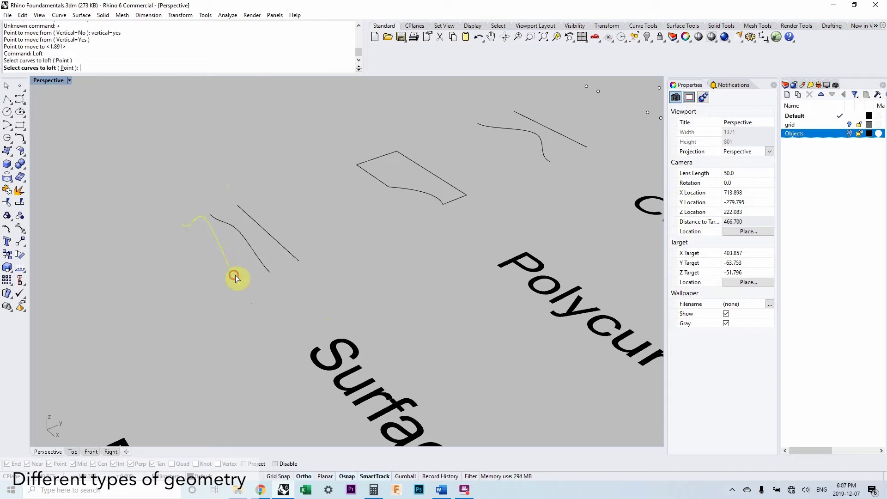
left_click(262, 266)
key("Return")
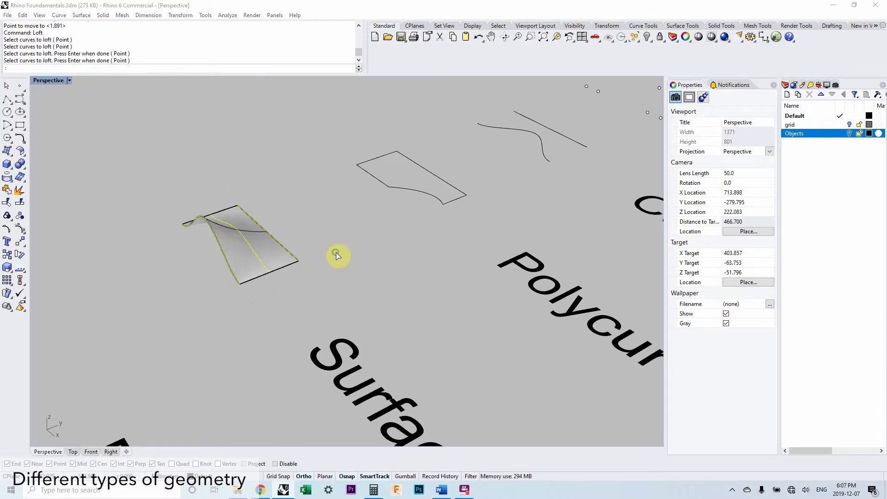
left_click(428, 310)
Step: Examine the lofted surface beside the Surfaces label from several angles and distances
right_click_drag(372, 293, 337, 277)
scroll(258, 229, "down", 5)
scroll(209, 230, "up", 8)
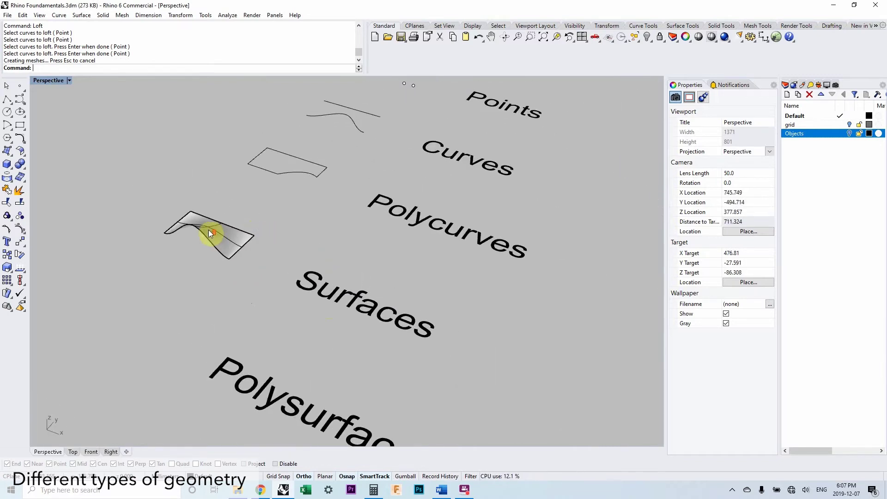
scroll(249, 276, "down", 3)
scroll(261, 246, "down", 2)
scroll(257, 238, "up", 3)
right_click_drag(257, 238, 265, 238, "shift")
scroll(270, 221, "down", 3)
scroll(268, 252, "up", 4)
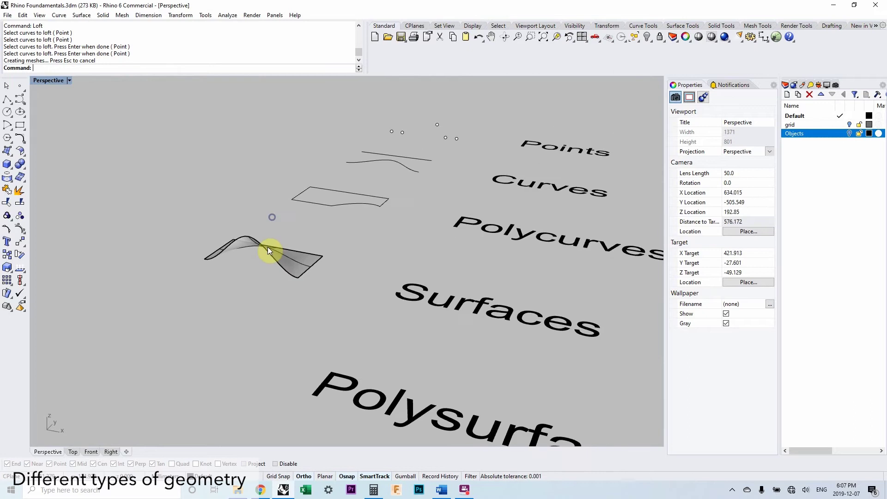
scroll(270, 280, "down", 4)
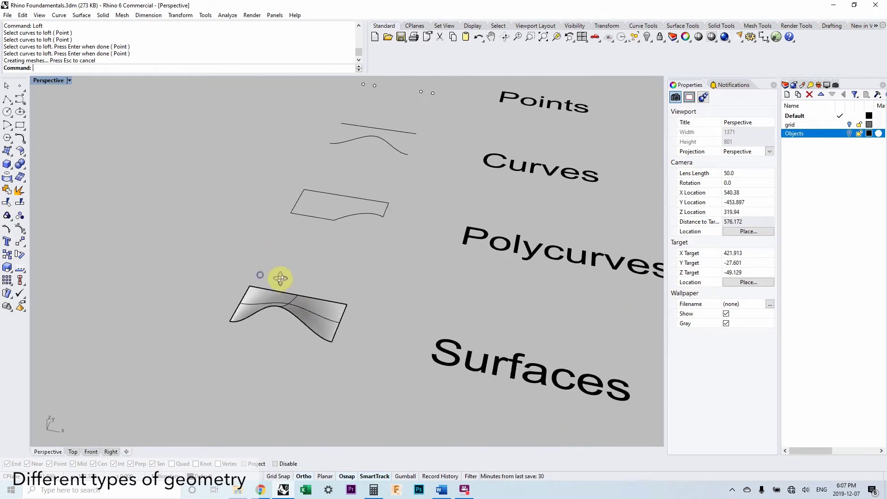
scroll(292, 285, "up", 4)
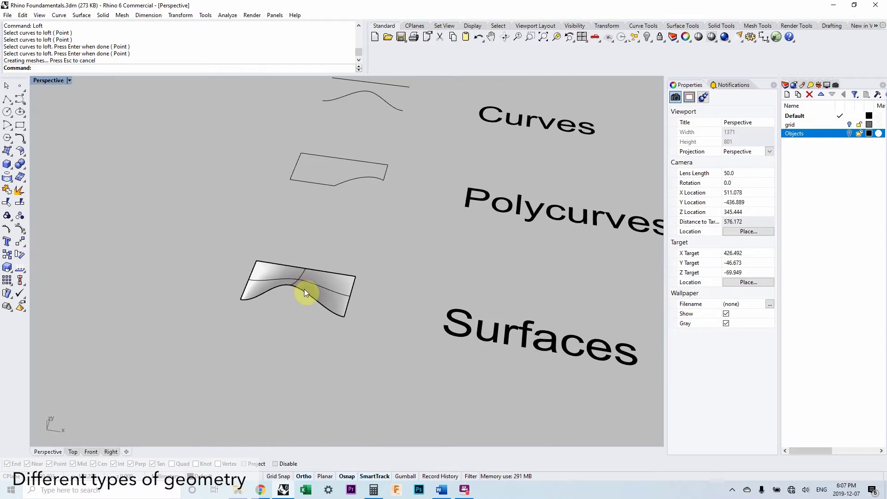
scroll(304, 291, "up", 2)
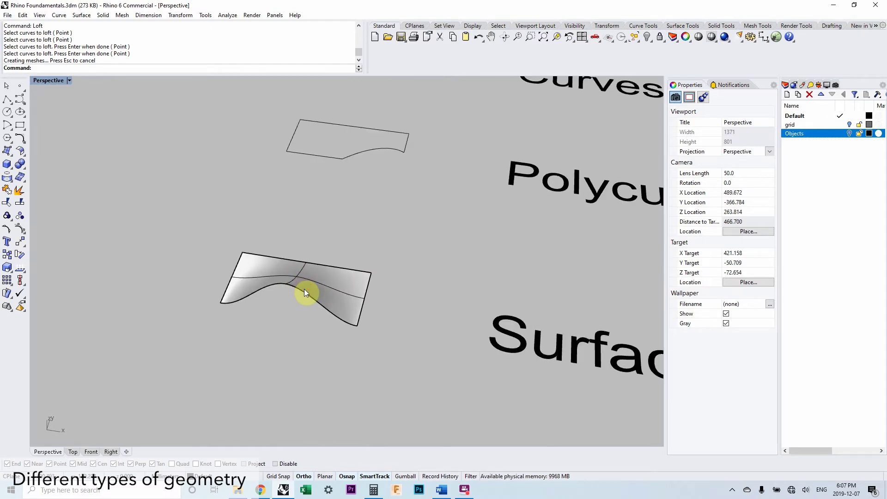
Step: Draw a flat rectangular plane surface beside the lofted surface, on the side away from the Surfaces label
right_click_drag(40, 151, 90, 163, "shift")
type("plane")
key("Return")
left_click(117, 317)
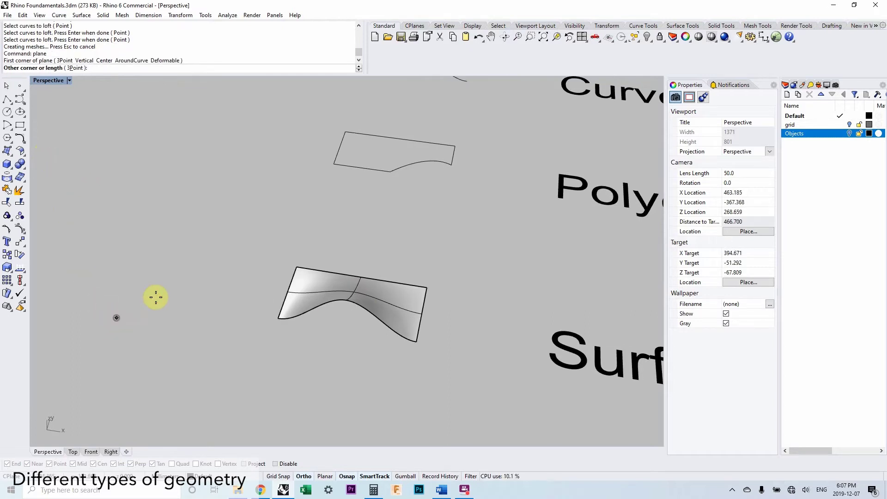
left_click(260, 265)
left_click(206, 289)
right_click_drag(198, 271, 35, 211)
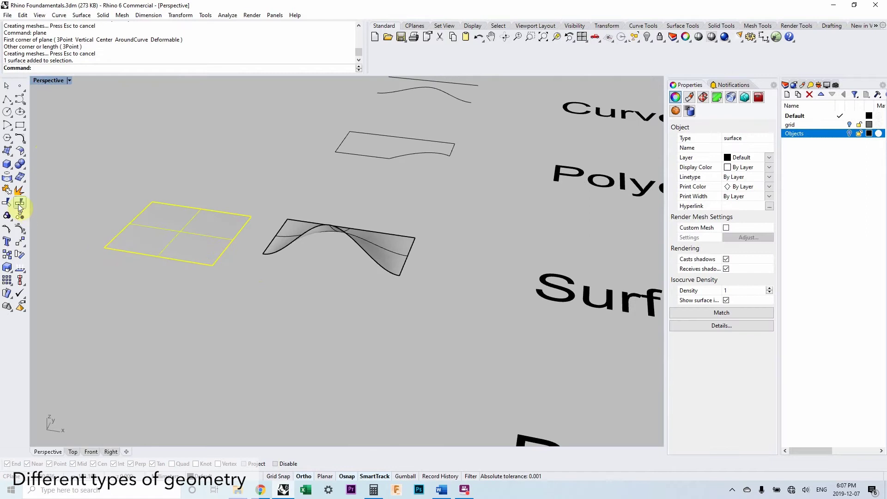
Step: Turn on the plane's control points and raise its two front corner points vertically
left_click(24, 228)
left_click_drag(238, 293, 97, 234)
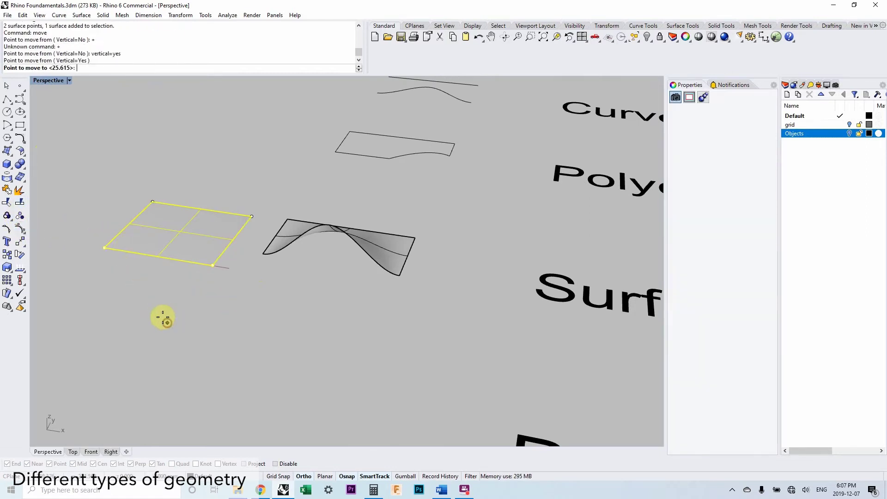
left_click(155, 303)
left_click(182, 297)
left_click(210, 246)
Step: Move the plane's front corner point nearest the lofted surface vertically downward
right_click(216, 255)
key("Escape")
right_click(218, 257)
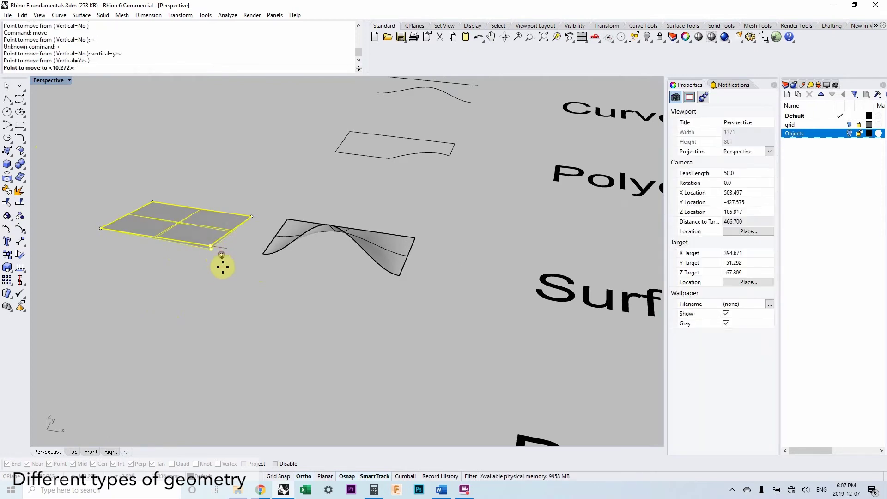
left_click(218, 259)
left_click(228, 291)
right_click_drag(232, 270, 230, 349)
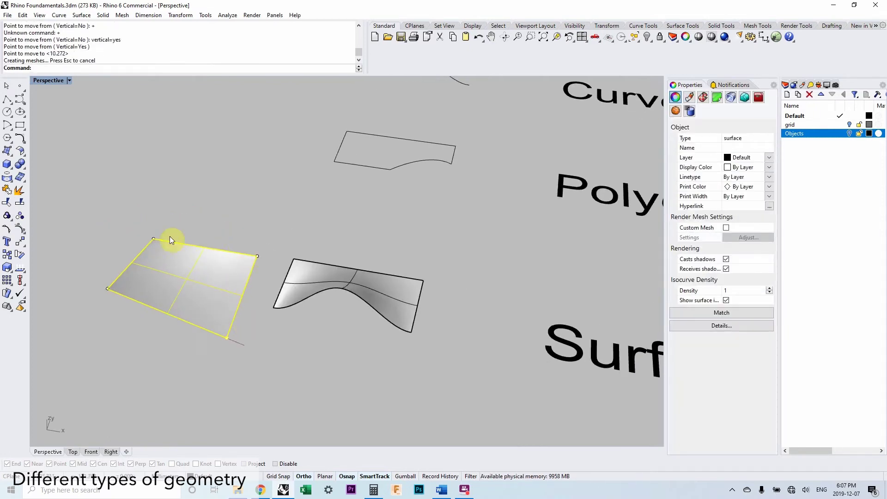
Step: Turn off the control points and delete the deformed plane surface
scroll(235, 287, "down", 3)
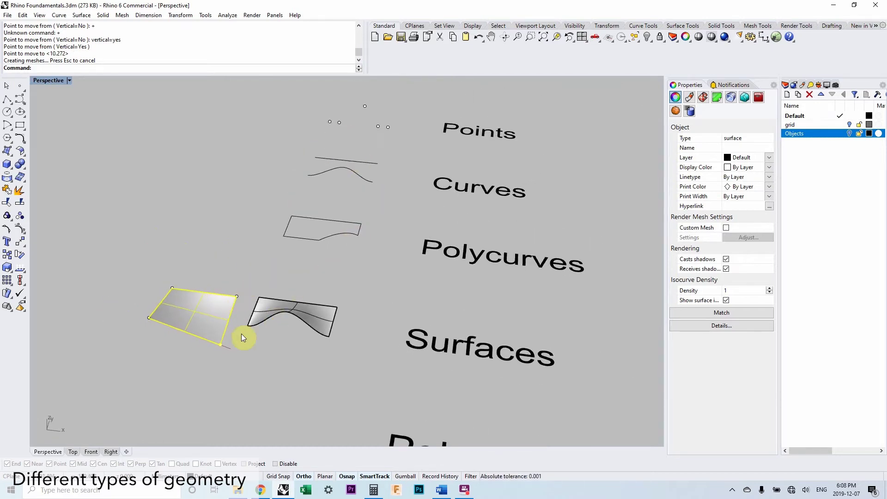
scroll(196, 353, "up", 3)
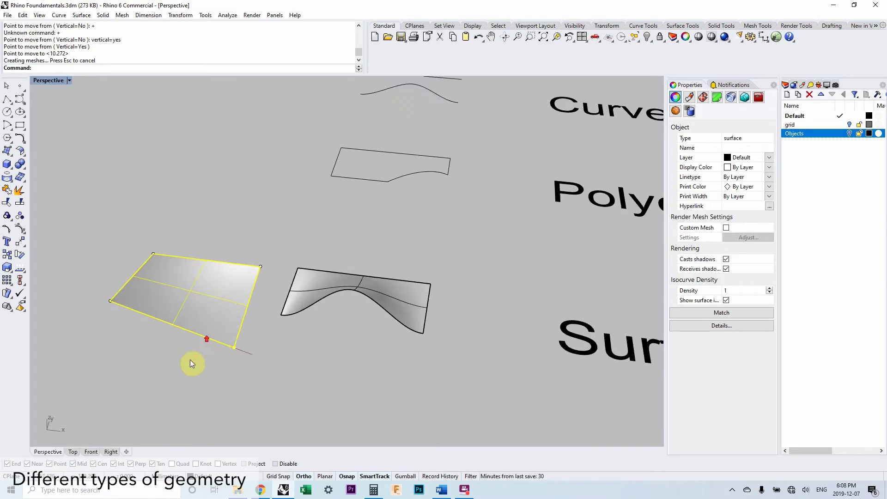
left_click(160, 316)
scroll(187, 323, "up", 3)
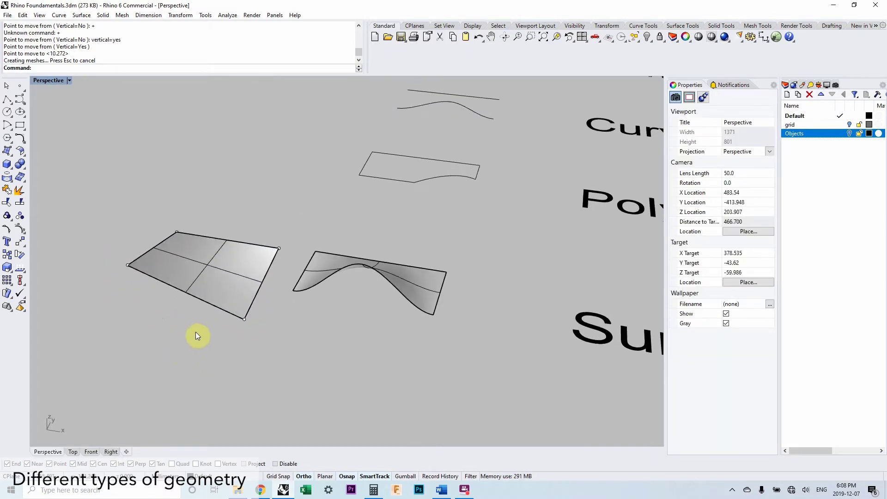
key("Escape")
left_click(214, 282)
key("Delete")
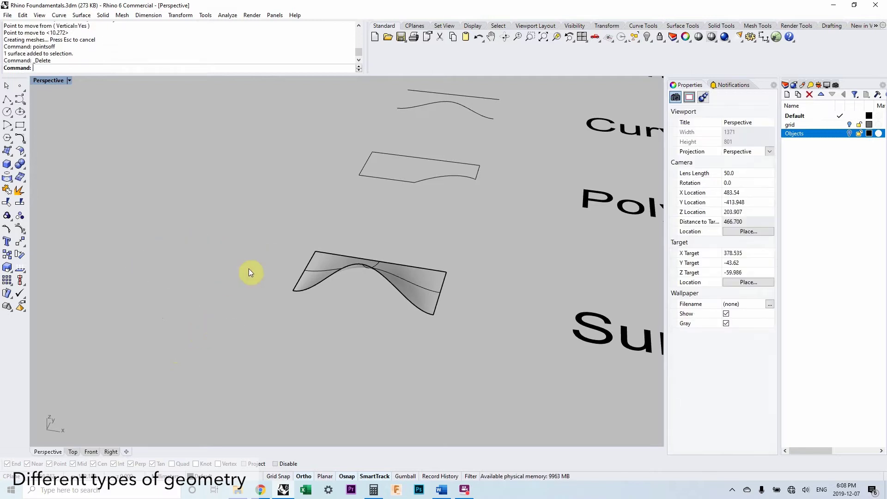
Step: Copy the lofted surface from beside the Surfaces label to the matching spot beside the Polysurfaces label
scroll(266, 275, "down", 4)
left_click(323, 211)
left_click(344, 243)
scroll(331, 206, "up", 3)
left_click(332, 206)
scroll(354, 226, "down", 4)
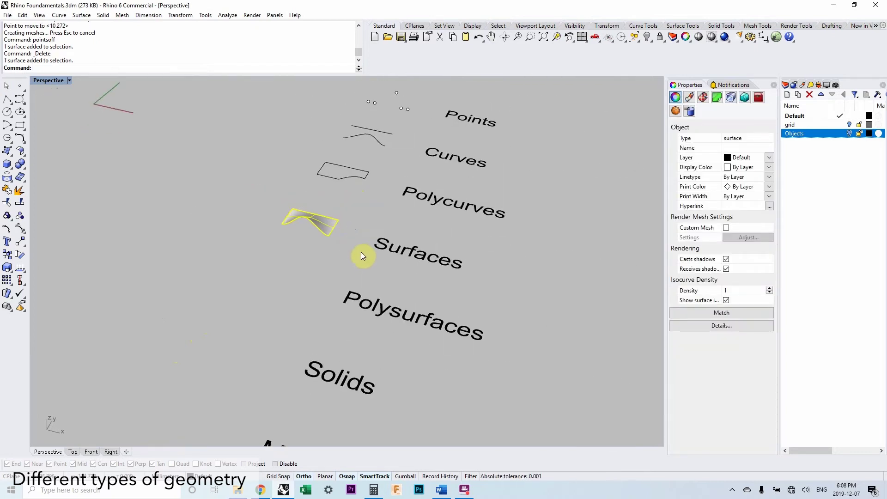
type("copy")
key("Return")
left_click(374, 241)
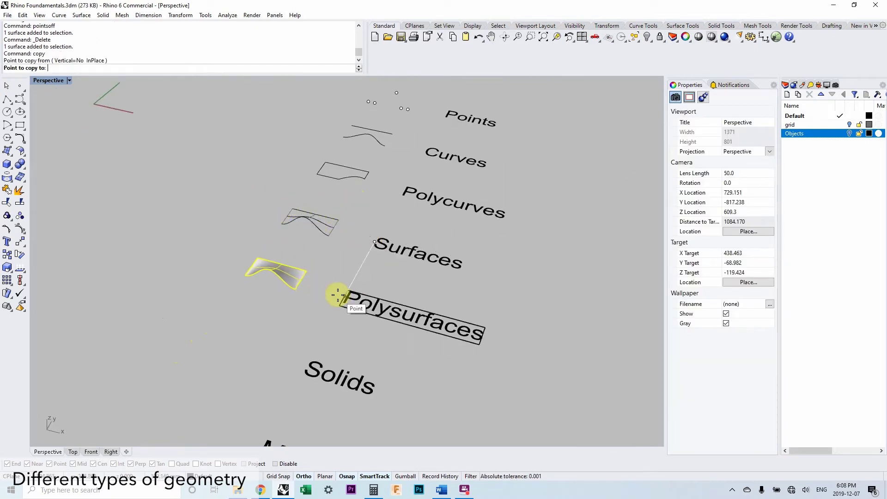
left_click(338, 295)
key("Return")
Step: Move the copied surface beside the Polysurfaces label vertically upward
left_click(302, 282)
type("move")
key("Return")
left_click(318, 291)
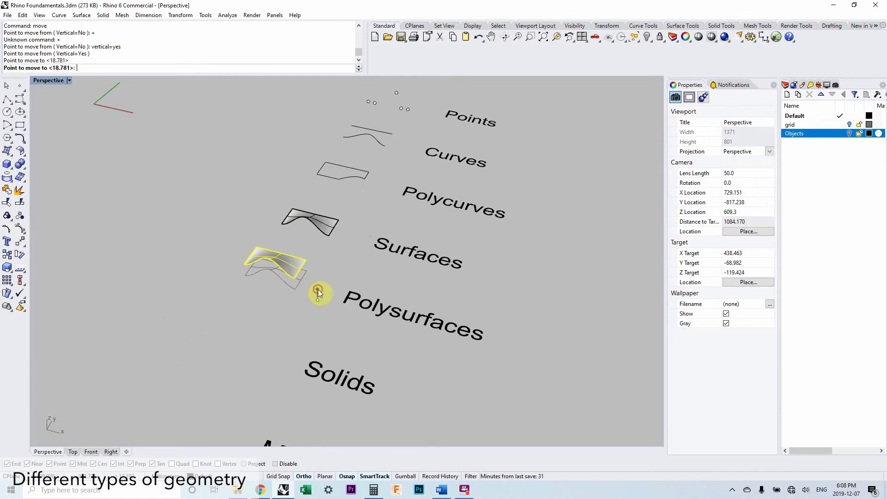
left_click(317, 289)
key("Escape")
Step: Extrude the raised surface's three straight edges with ExtrudeCrv down to the point 0,0,0
scroll(310, 261, "up", 3)
type("Ext")
key("Return")
left_click(288, 240)
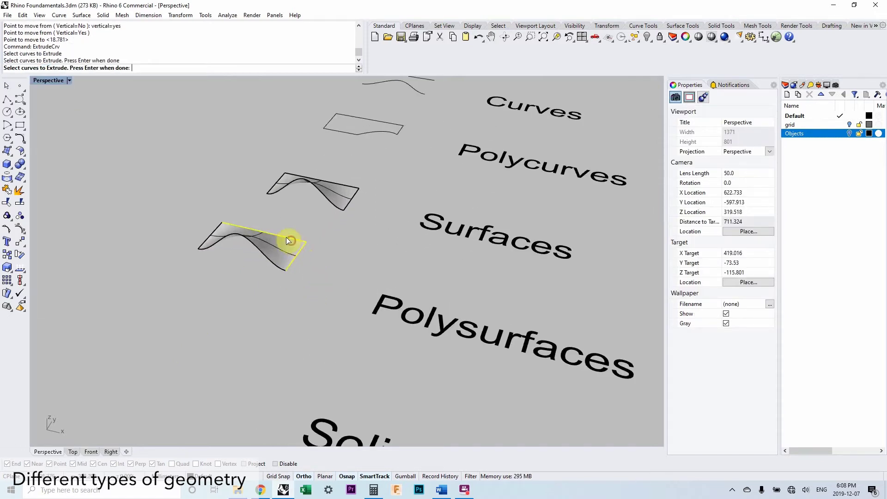
left_click(211, 238)
key("Return")
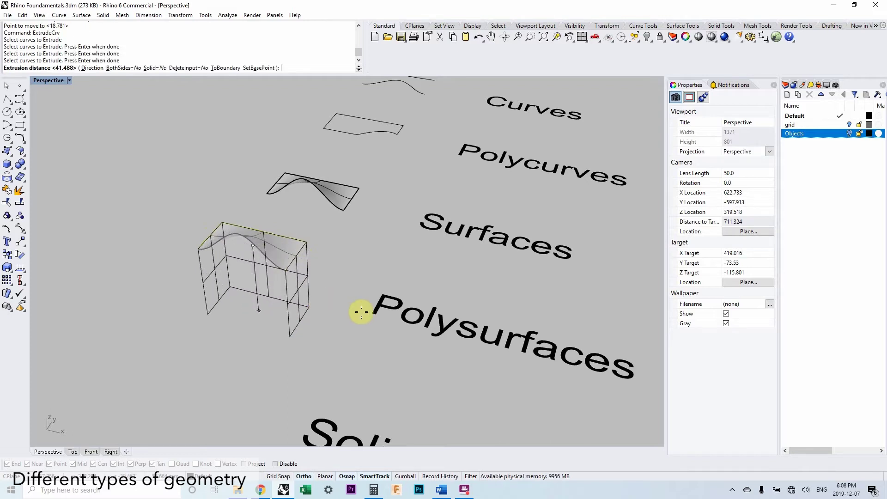
type("0,0,0")
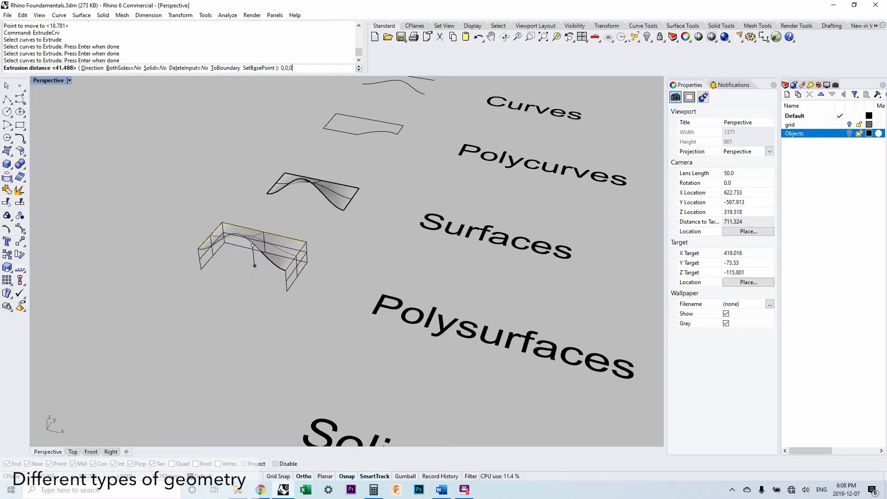
key("Return")
Step: Join the three extruded walls and the lofted surface beside the Polysurfaces label into one polysurface
right_click_drag(344, 294, 290, 217)
left_click(291, 217)
left_click(254, 200)
left_click(215, 198)
right_click_drag(215, 198, 306, 284)
left_click_drag(308, 279, 190, 207)
key("ctrl+j")
left_click(226, 250)
right_click_drag(382, 277, 313, 272)
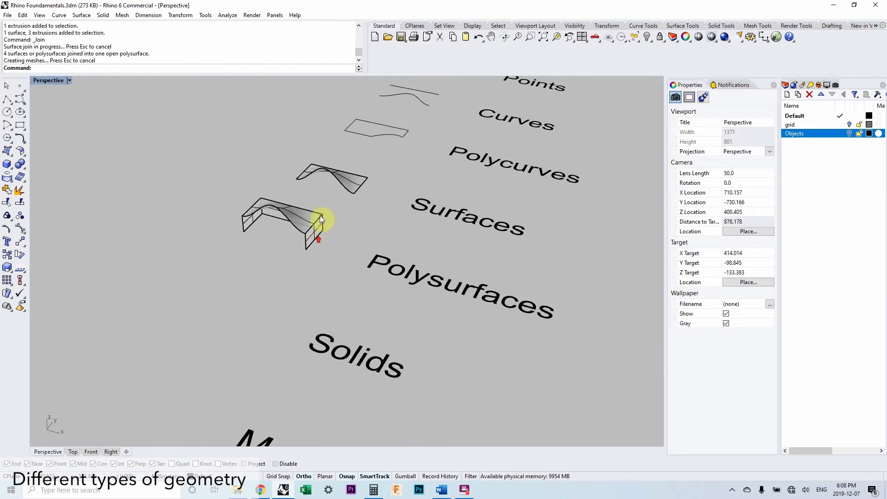
Step: Copy the open polysurface from beside the Polysurfaces label to the matching spot beside the Solids label
right_click_drag(319, 216, 323, 259, "shift")
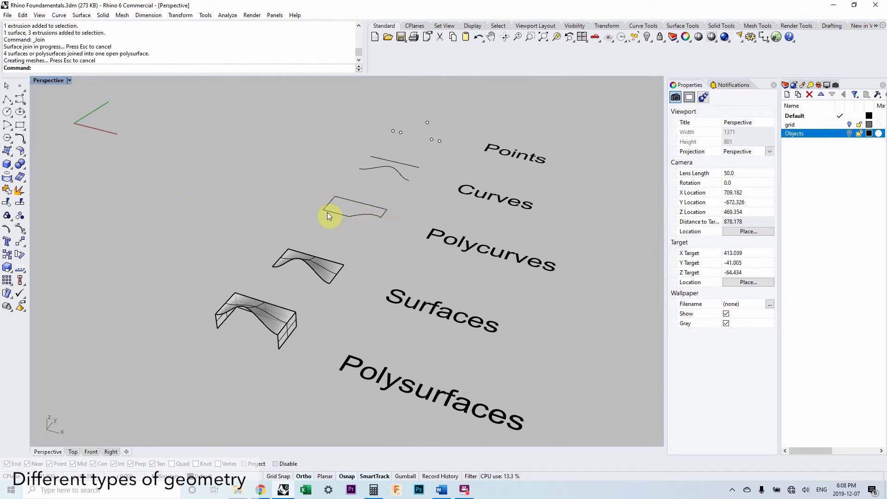
right_click_drag(329, 217, 329, 211)
right_click_drag(279, 340, 287, 228)
scroll(289, 277, "up", 3)
left_click(295, 230)
type("copy")
key("Return")
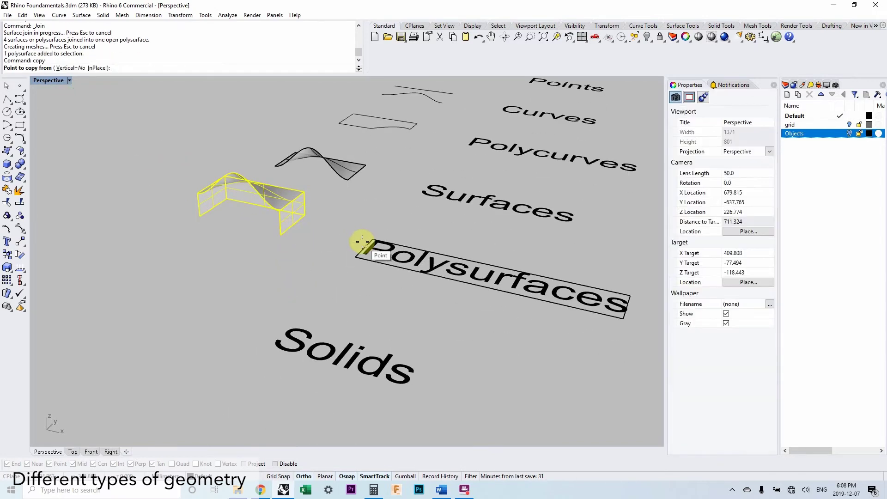
left_click(363, 241)
left_click(273, 332)
key("Return")
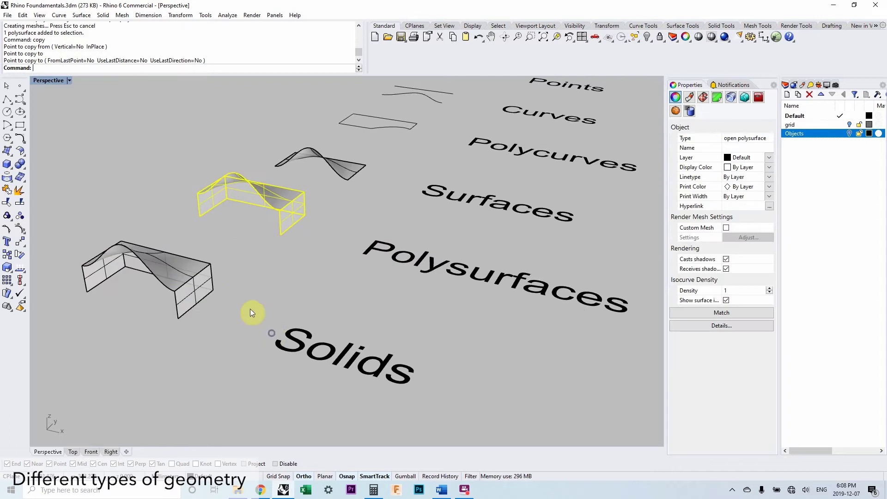
Step: Draw a polyline between the two lower front corners of the polysurface copy beside the Solids label
scroll(251, 308, "down", 3)
right_click_drag(251, 309, 217, 317, "shift")
scroll(226, 298, "up", 3)
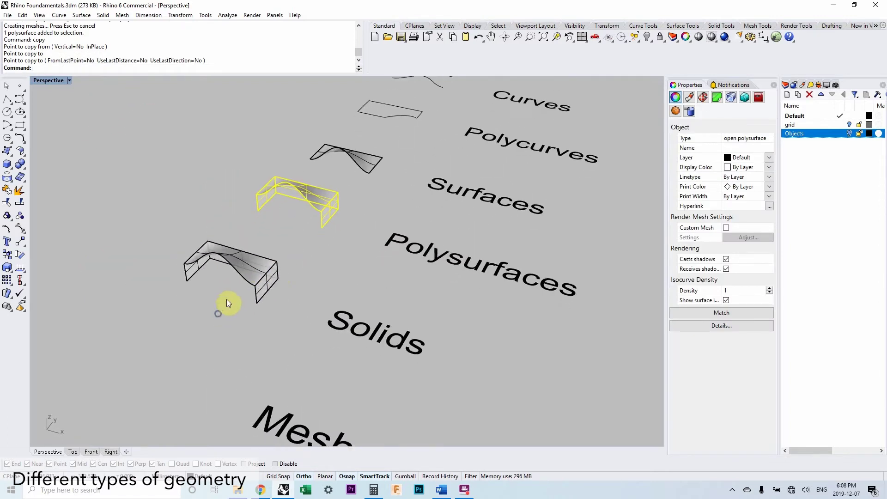
left_click(246, 263)
scroll(245, 262, "down", 2)
scroll(237, 250, "up", 5)
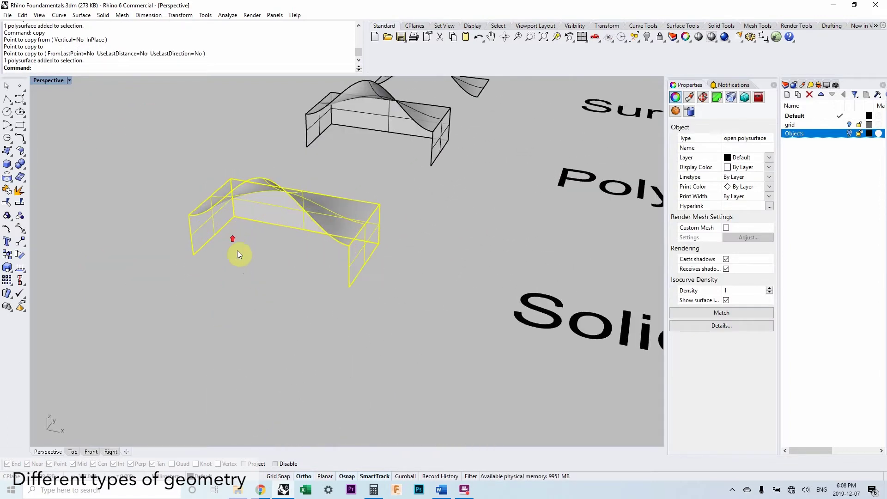
key("Escape")
type("polyline")
key("Return")
left_click(194, 254)
left_click(349, 286)
key("Return")
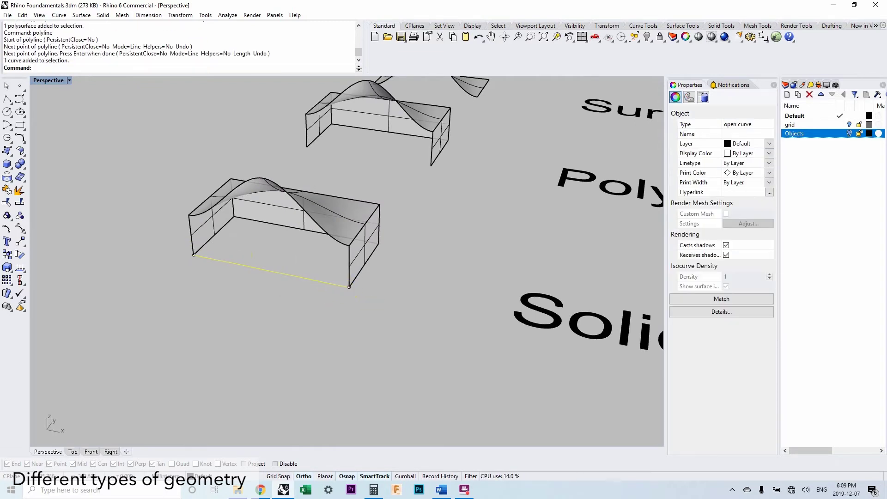
Step: Loft a front wall between the new polyline and the wavy edge of the polysurface beside the Solids label
key("Return")
left_click(312, 284)
left_click(321, 220)
key("Return")
left_click(428, 309)
right_click_drag(406, 300, 350, 290)
Step: Center the view target on the new front wall and join the wall to the polysurface beside the Solids label
left_click(281, 262)
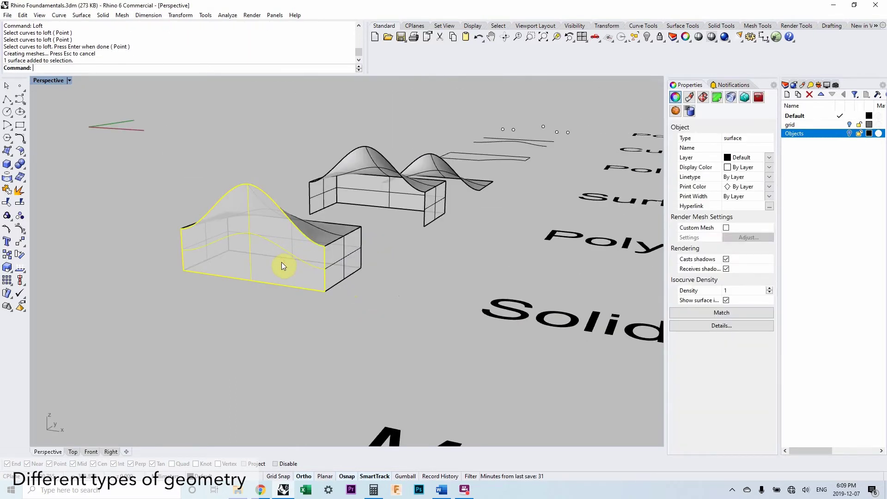
key("ctrl+shift+e")
left_click(474, 360)
left_click_drag(473, 360, 303, 235)
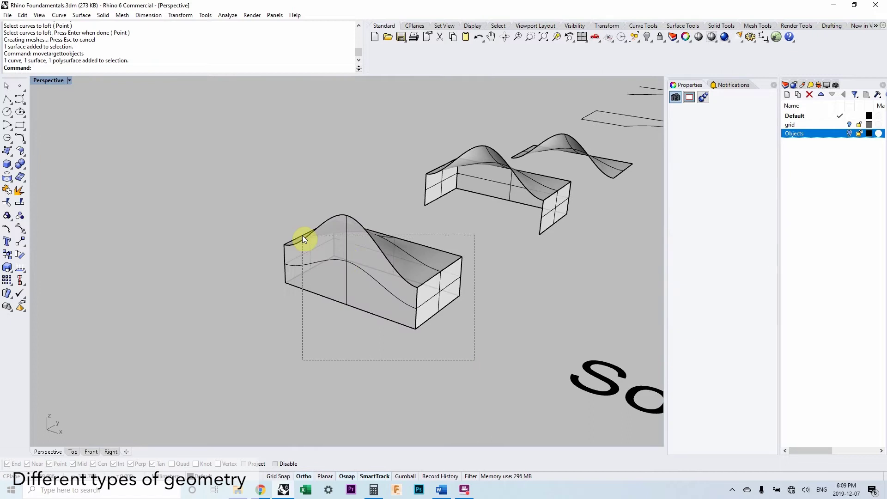
key("ctrl+j")
right_click_drag(312, 259, 347, 251)
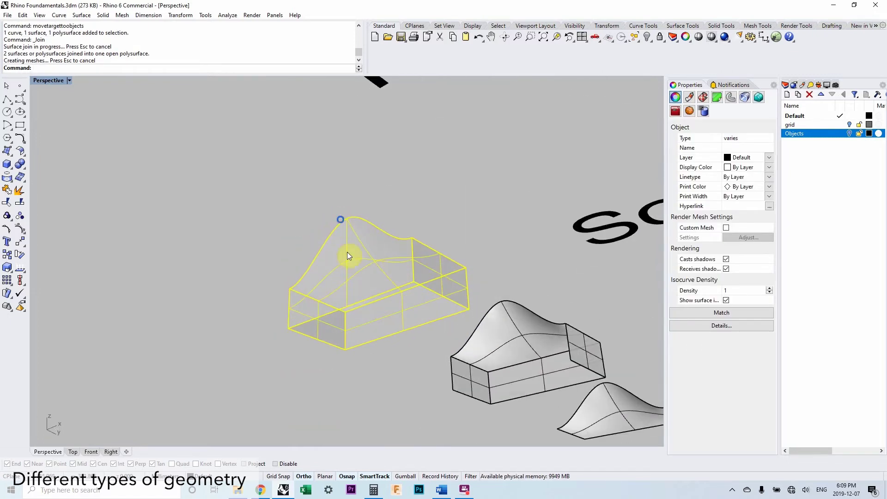
Step: Cap the open bottom of the joined polysurface beside the Solids label to make it a closed solid
left_click(418, 358)
right_click_drag(418, 358, 359, 231)
scroll(351, 254, "up", 4)
left_click(358, 231)
type("Cap")
key("Return")
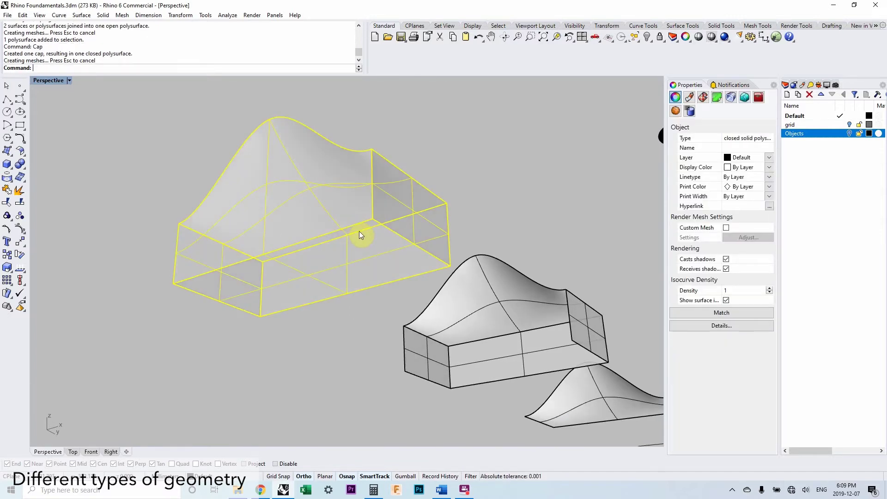
Step: Examine the capped solid, the open polysurface and the lofted surface from several angles and distances
left_click(346, 309)
mouse_move(354, 312)
right_mouse_down()
mouse_move(353, 331)
mouse_move(346, 305)
right_mouse_up()
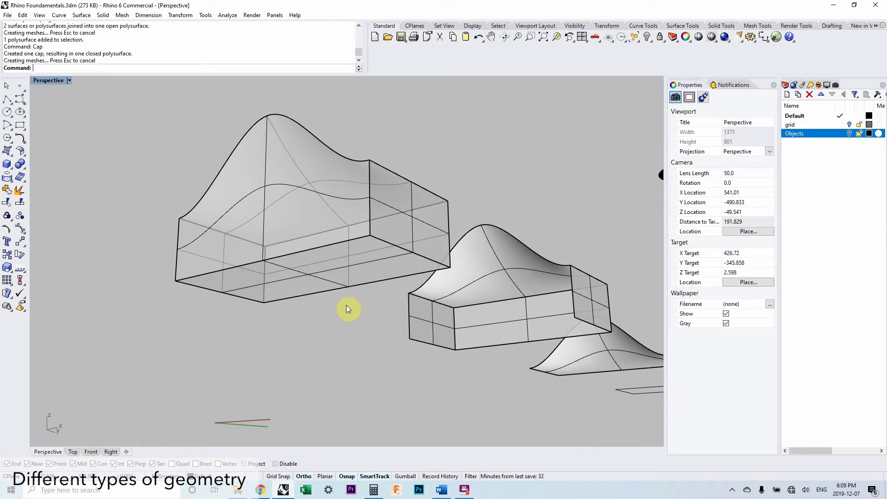
scroll(333, 249, "down", 3)
mouse_move(333, 247)
right_mouse_down()
mouse_move(366, 279)
mouse_move(351, 302)
mouse_move(317, 282)
mouse_move(325, 304)
mouse_move(350, 284)
mouse_move(322, 239)
right_mouse_up()
scroll(322, 239, "down", 3)
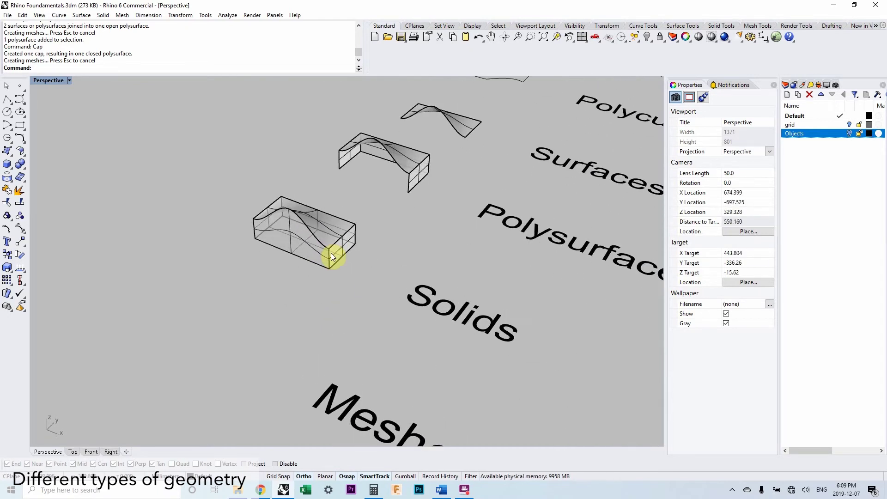
right_click_drag(361, 284, 390, 294)
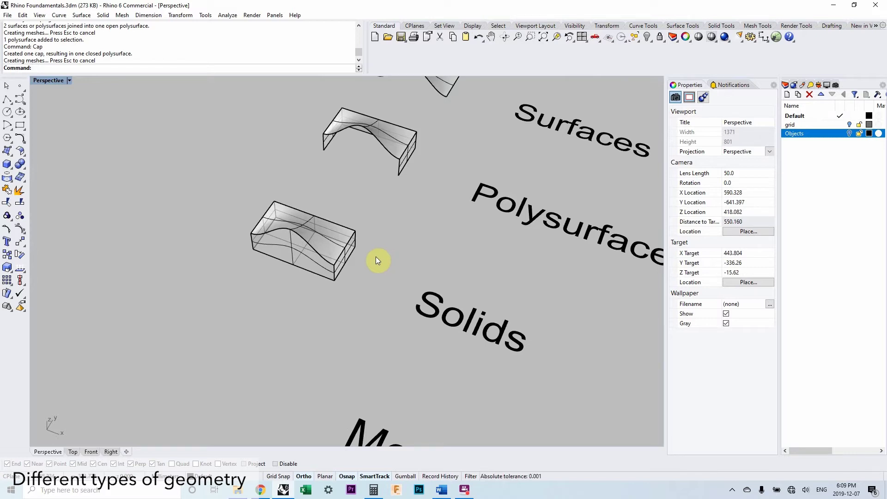
right_click_drag(375, 260, 292, 256)
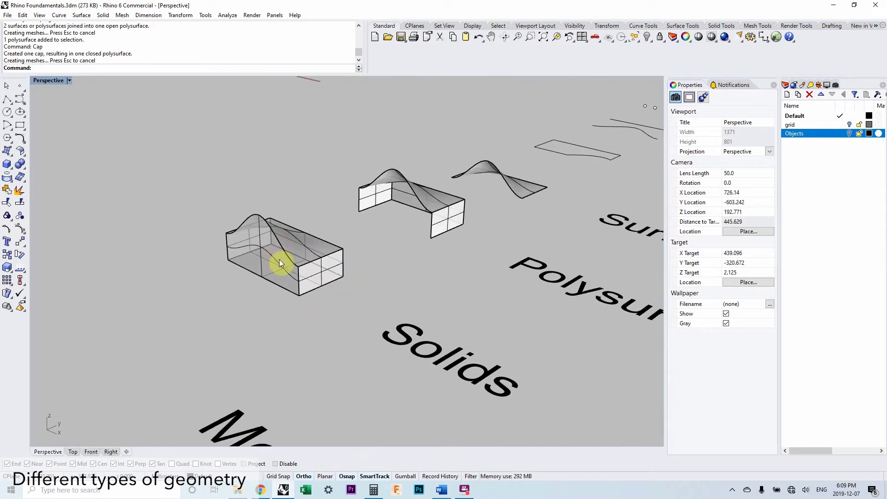
right_click_drag(280, 263, 425, 240)
scroll(424, 238, "up", 10)
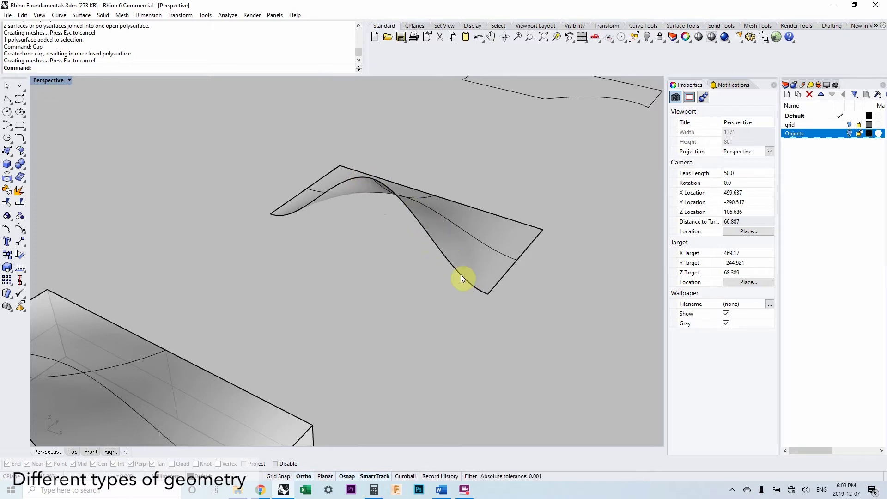
scroll(345, 192, "down", 5)
right_click_drag(339, 220, 267, 301)
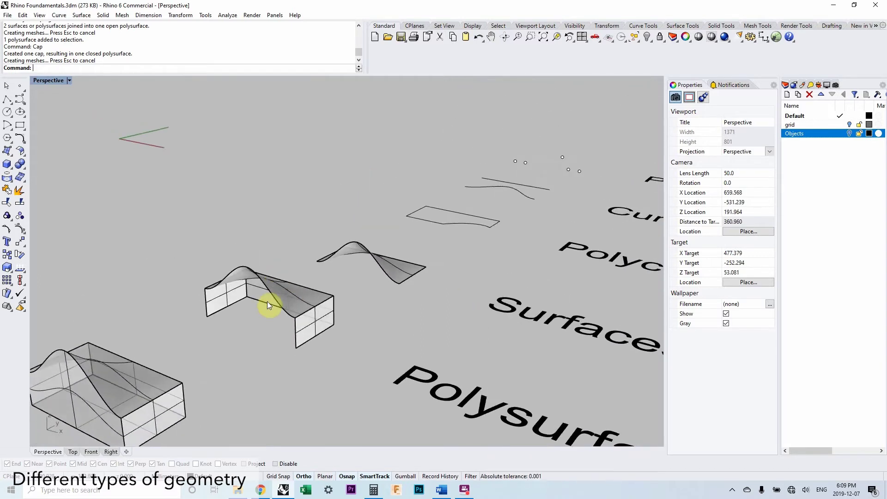
Step: Offset the open polysurface beside the Polysurfaces label by a distance of 2 with the Solid option on
scroll(272, 277, "up", 5)
right_click_drag(275, 262, 279, 247, "shift")
left_click(279, 250)
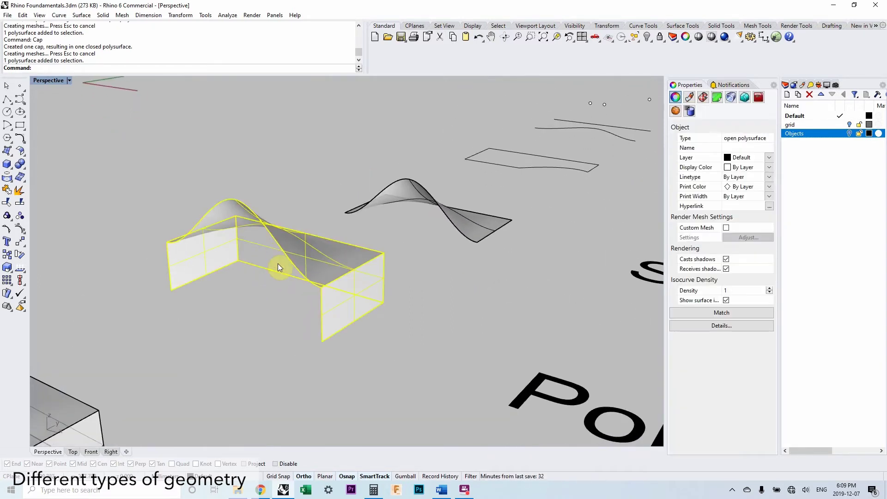
right_click_drag(258, 253, 276, 253)
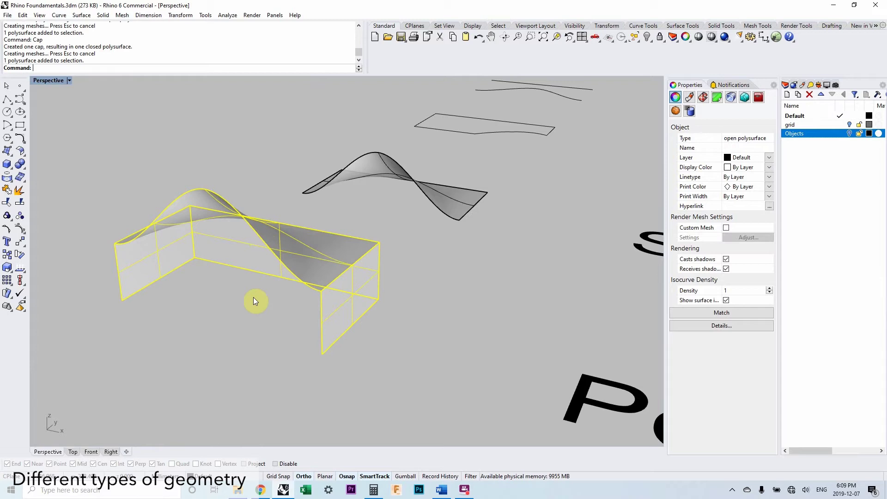
key("Escape")
left_click(253, 265)
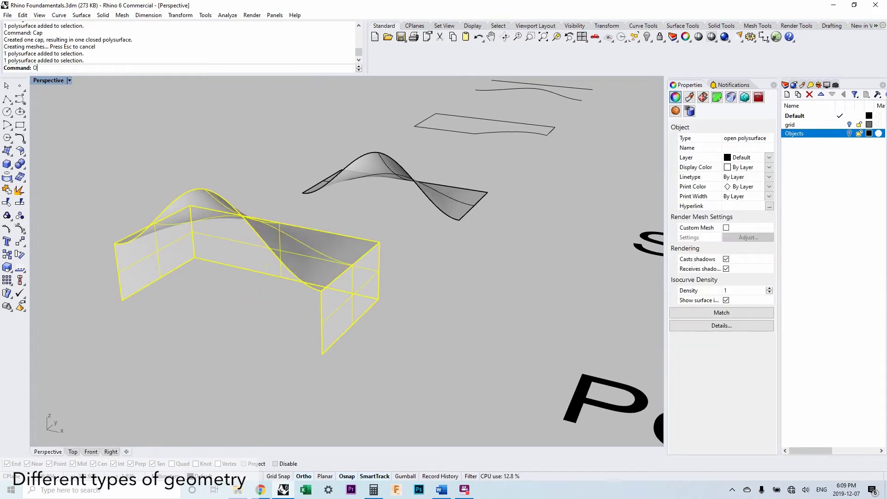
key("Return")
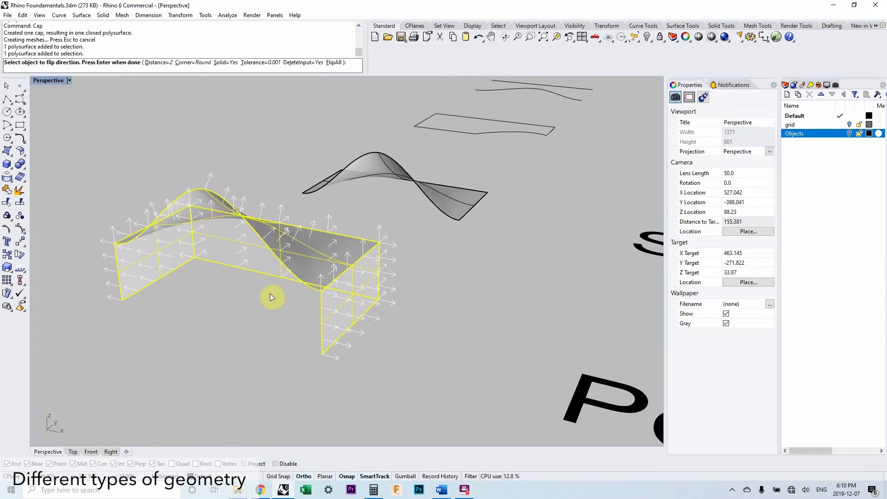
key("Return")
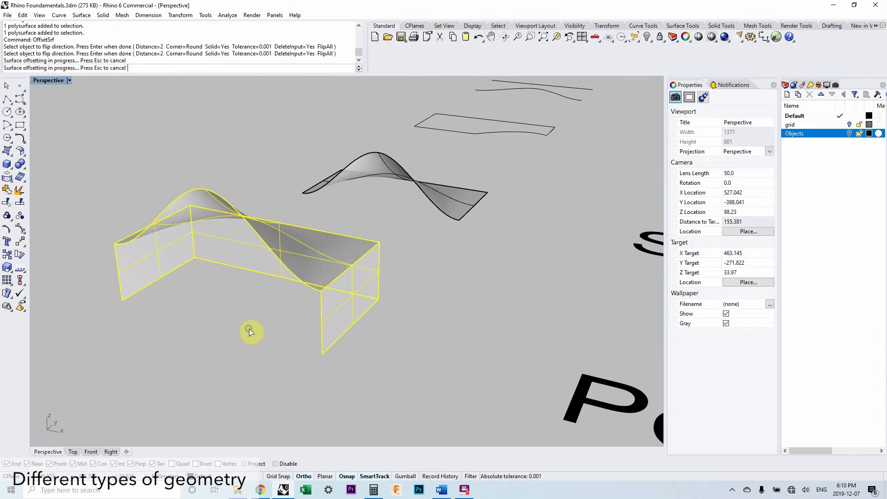
left_click(252, 325)
Step: Inspect the thickened polysurface up close and undo the surface offset
right_click_drag(262, 317, 259, 236)
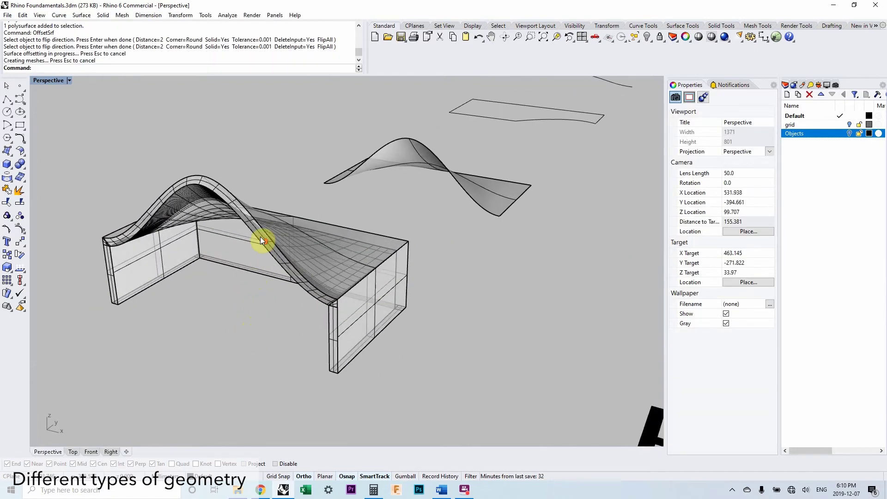
scroll(240, 212, "up", 5)
scroll(277, 259, "down", 5)
left_click(325, 298)
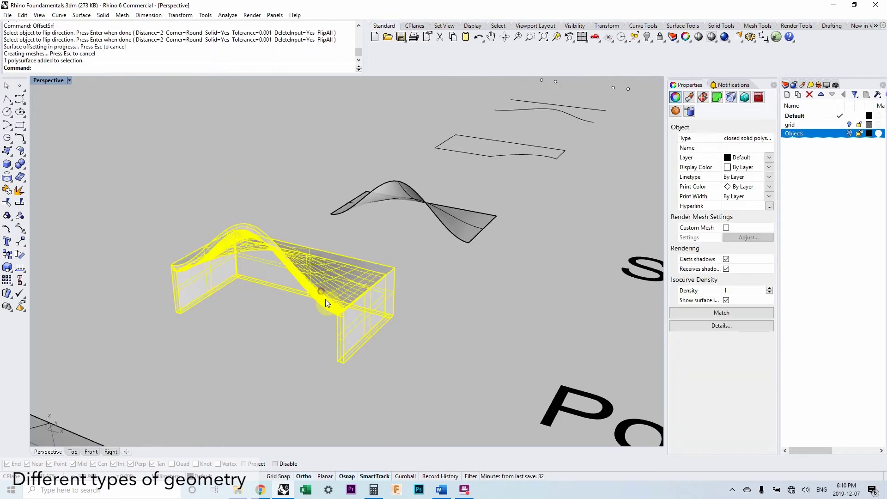
scroll(320, 298, "up", 5)
scroll(274, 259, "down", 5)
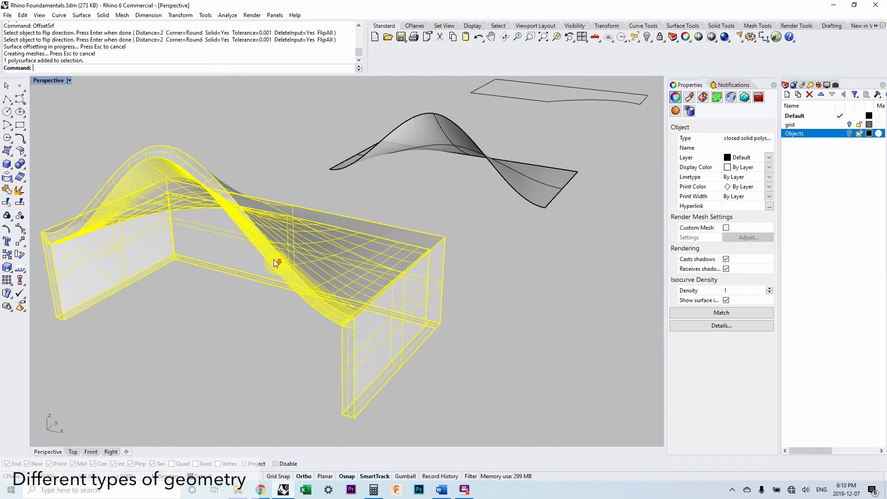
key("ctrl+z")
left_click(220, 320)
Step: Select the capped solid beside the Solids label and examine it from near and far
scroll(259, 300, "down", 5)
left_click(256, 323)
scroll(253, 324, "up", 4)
scroll(249, 325, "down", 5)
scroll(256, 306, "up", 6)
scroll(279, 287, "down", 6)
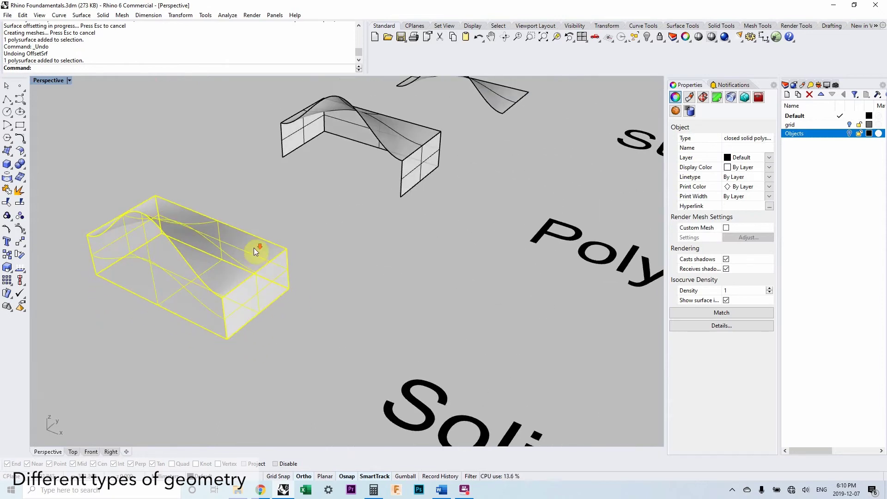
scroll(267, 281, "down", 3)
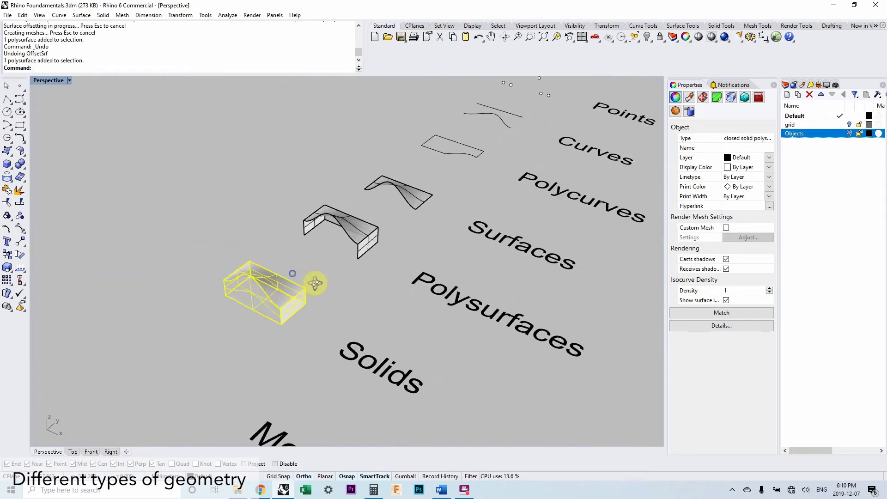
scroll(317, 283, "up", 3)
Step: Explode the closed curve beside the Polycurves label and join its two front segments into one open curve
left_click(345, 264)
left_click(415, 151)
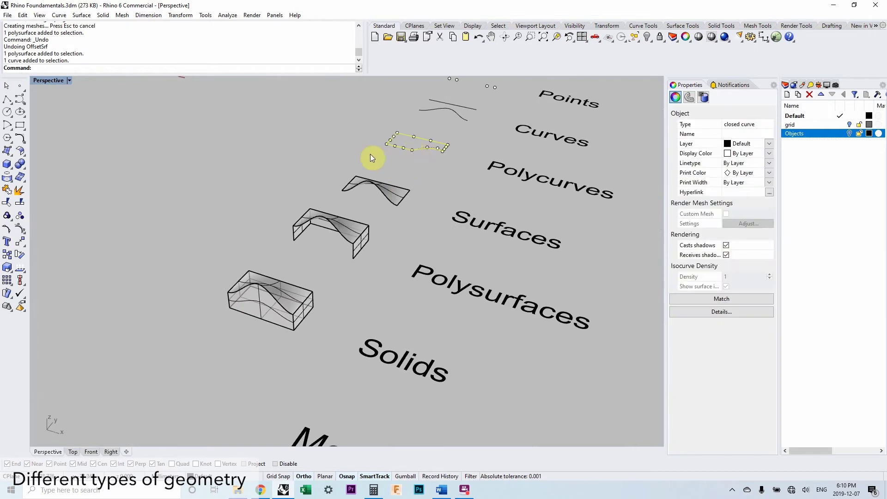
left_click(19, 190)
left_click(392, 166)
left_click(400, 147)
left_click(419, 148, "shift")
key("ctrl+j")
Step: Copy the joined open curve to just in front of the solid beside the Solids label
type("copy")
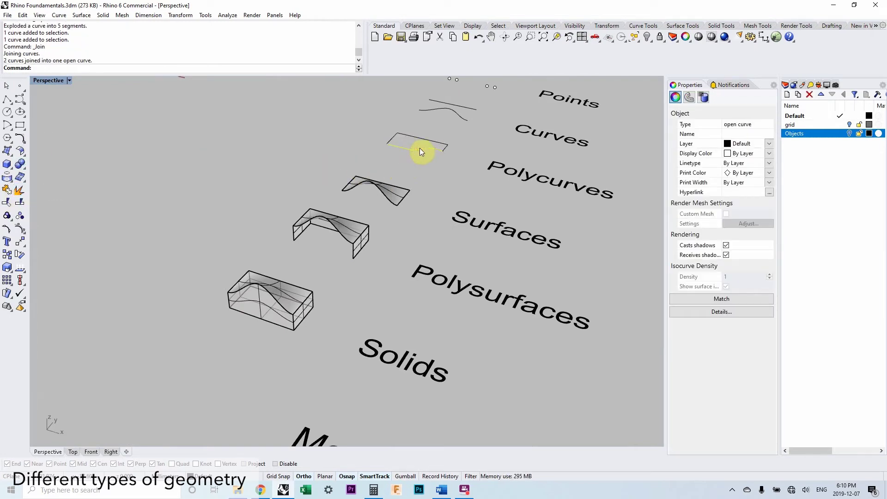
key("Return")
left_click(420, 149)
left_click(292, 339)
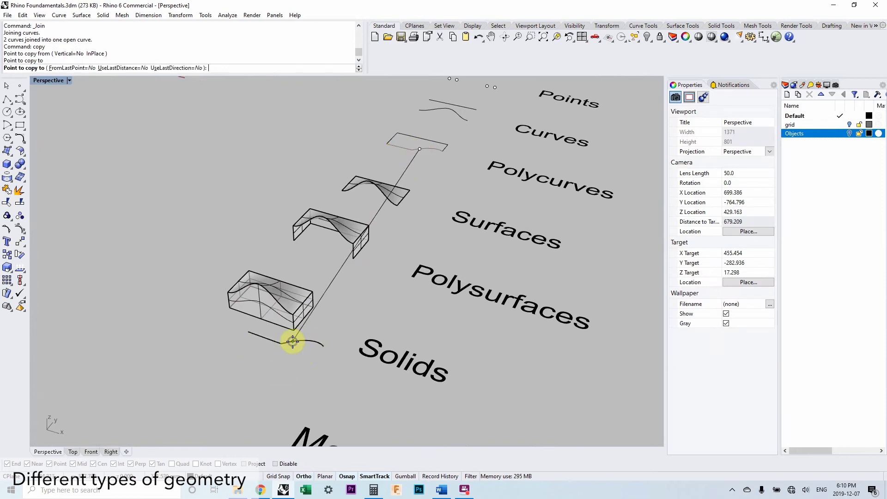
key("Return")
Step: Rotate the copied curve freehand about its middle so it runs at an angle to the solid's front edge
type("rotate")
key("Return")
left_click(293, 345)
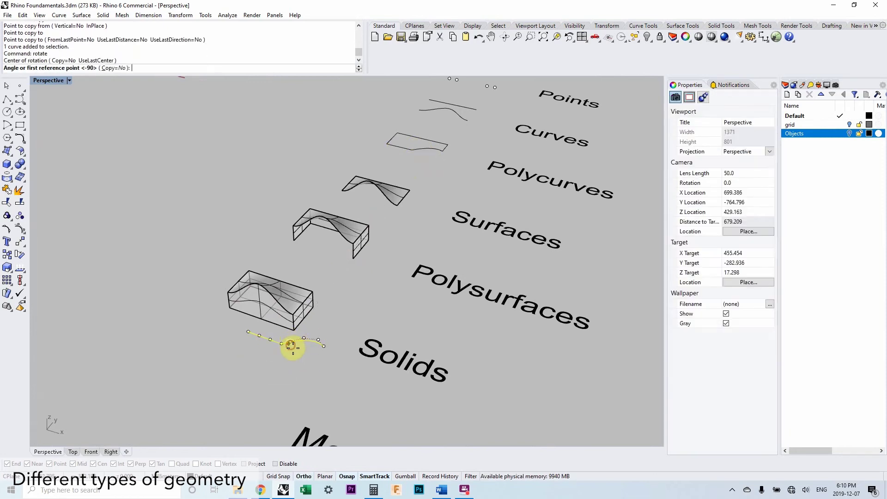
left_click(302, 379)
left_click(309, 378)
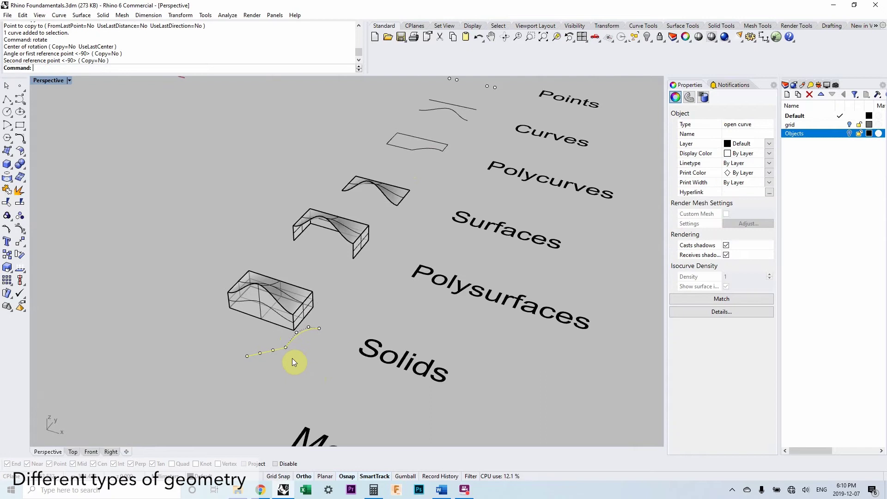
Step: Move the rotated curve back so it crosses the front corner of the solid
scroll(291, 358, "up", 3)
type("move")
key("Return")
left_click(304, 365)
scroll(336, 371, "up", 2)
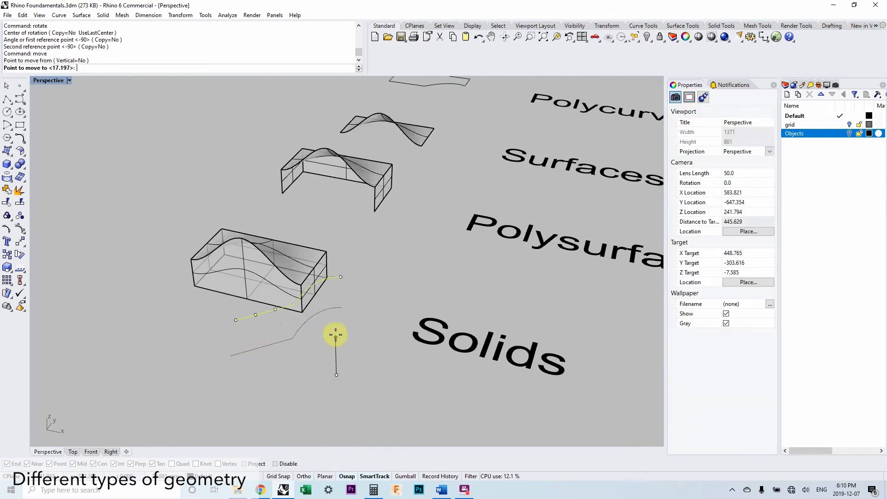
left_click(334, 331)
Step: Extrude the crossing curve upward past the top of the solid to form a cutting surface
type("extrude")
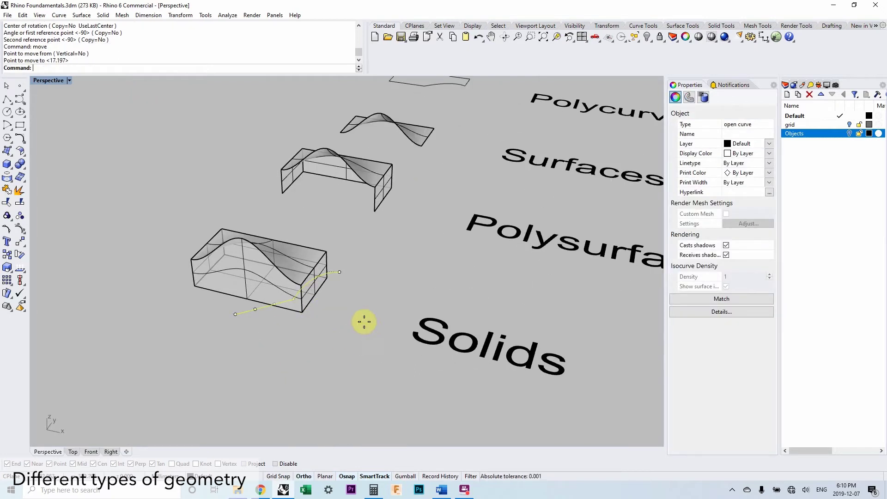
key("Return")
left_click(346, 229)
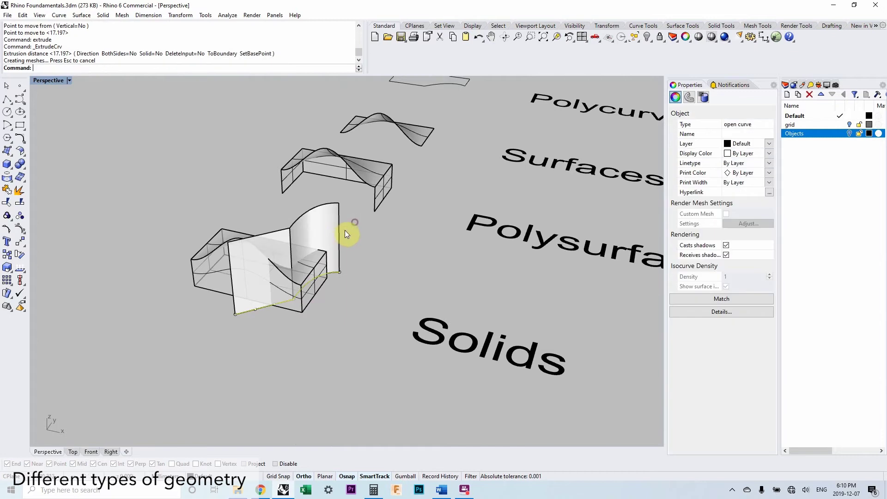
left_click(349, 276)
Step: Boolean split the solid beside the Solids label with the extruded surface
left_click(329, 251)
type("booleansplit")
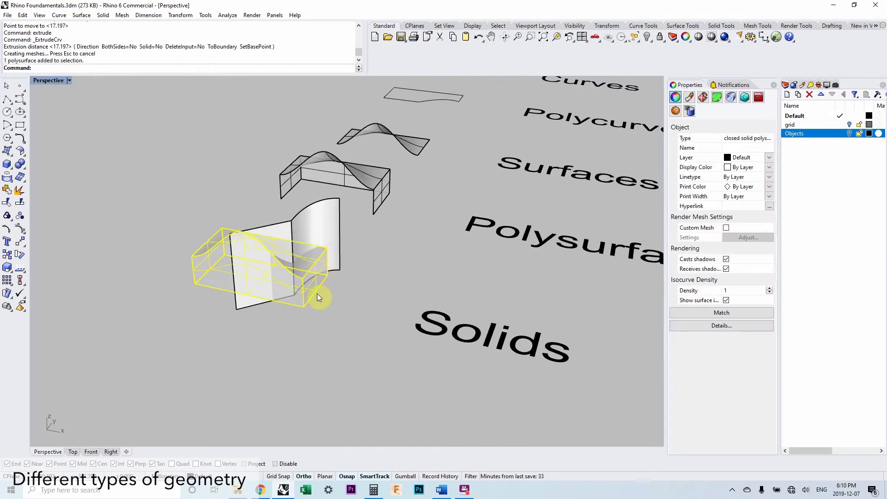
key("Return")
left_click(331, 236)
key("Return")
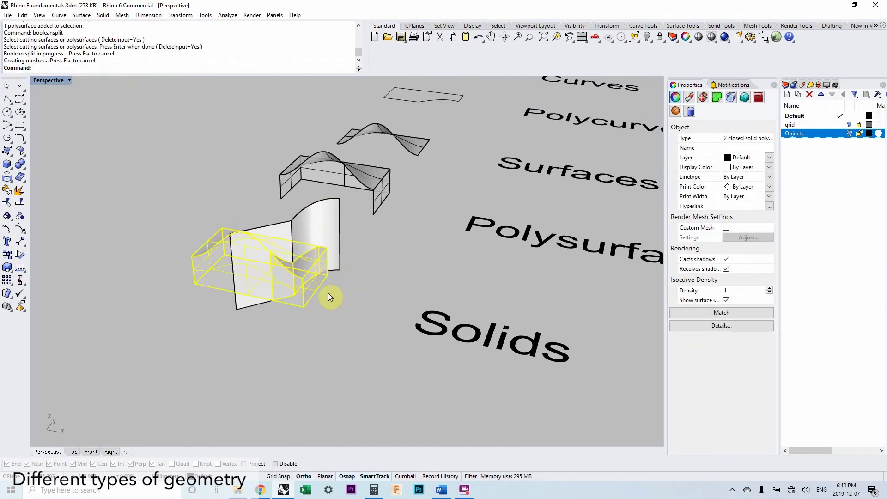
Step: Delete the split-off corner piece and the extruded surface, and inspect the cut face of the remaining solid
left_click(312, 294)
key("Delete")
left_click(337, 215)
key("Delete")
mouse_move(333, 236)
right_mouse_down()
mouse_move(297, 331)
mouse_move(293, 268)
mouse_move(267, 257)
right_mouse_up()
right_click_drag(297, 268, 218, 239)
scroll(218, 239, "up", 4)
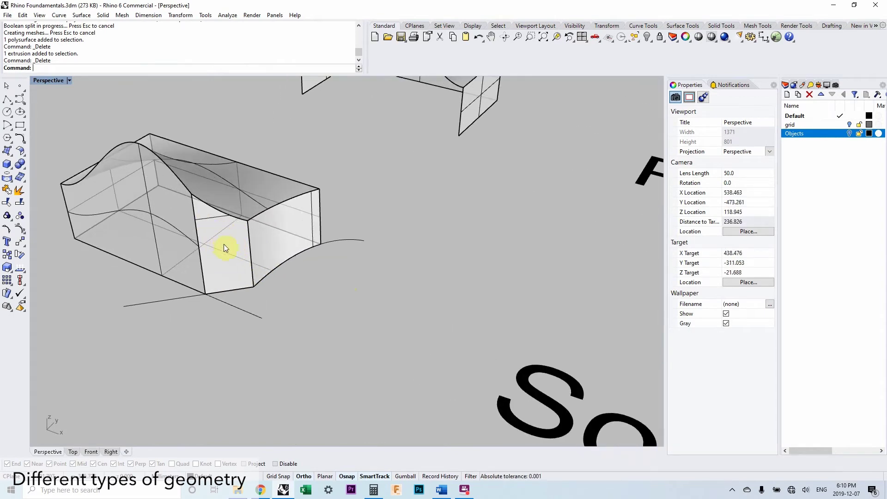
scroll(224, 244, "down", 4)
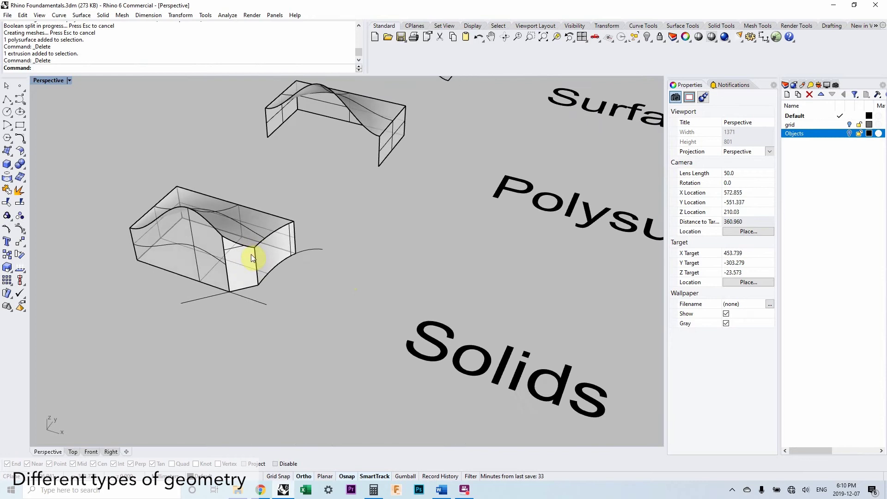
Step: Undo both deletions and the Boolean split
key("ctrl+z")
key("ctrl+z")
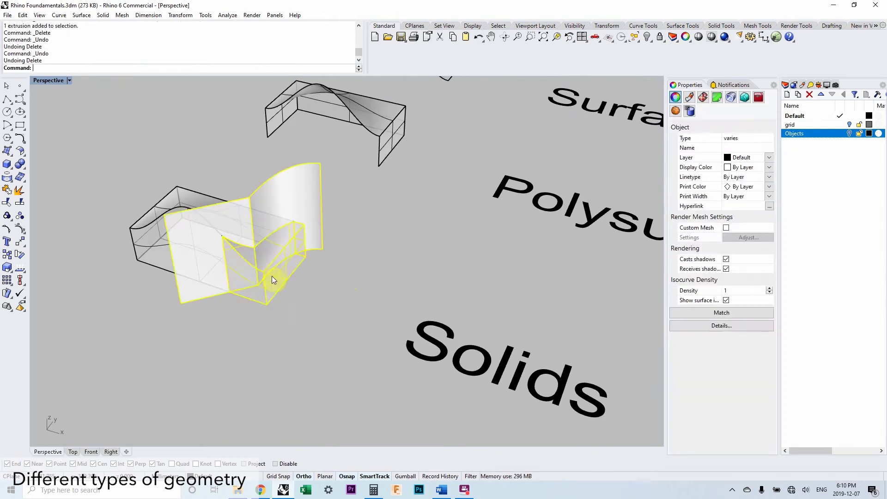
right_click_drag(318, 276, 301, 265)
key("ctrl+z")
left_click(332, 273)
Step: Trim the front corner off the solid using the extruded surface as the cutting object
left_click(302, 265)
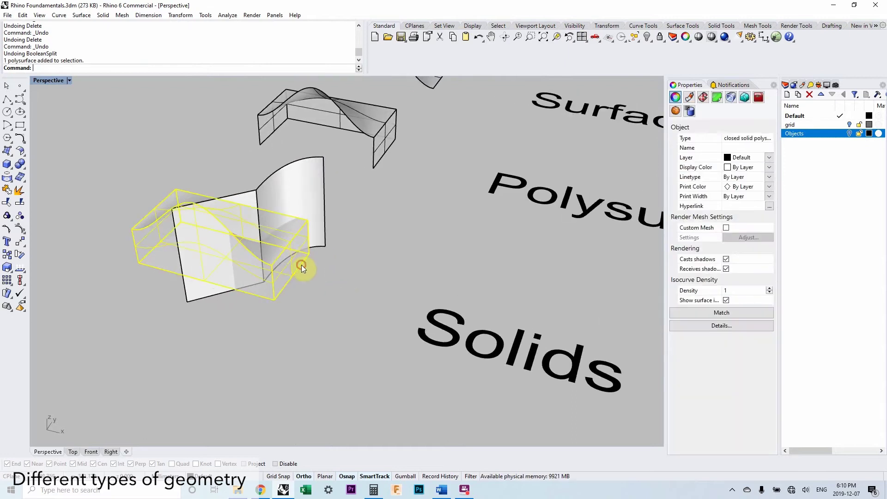
left_click(309, 203)
type("trim")
key("Return")
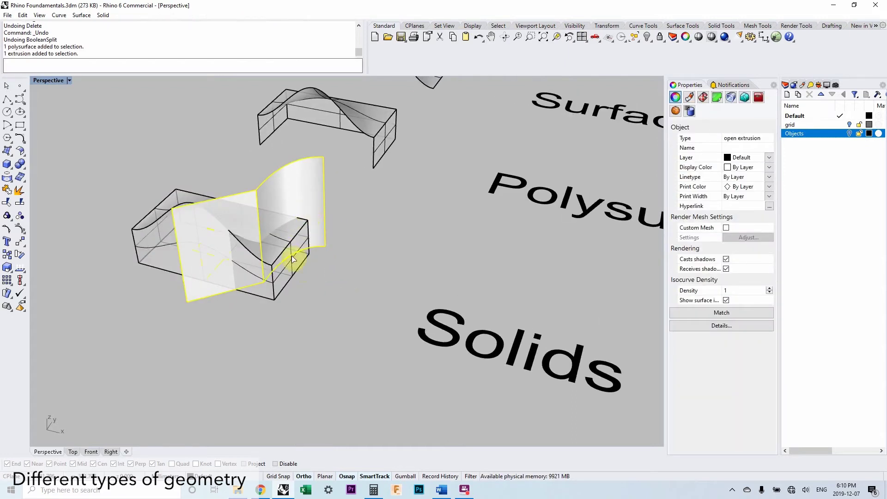
left_click(293, 269)
key("Return")
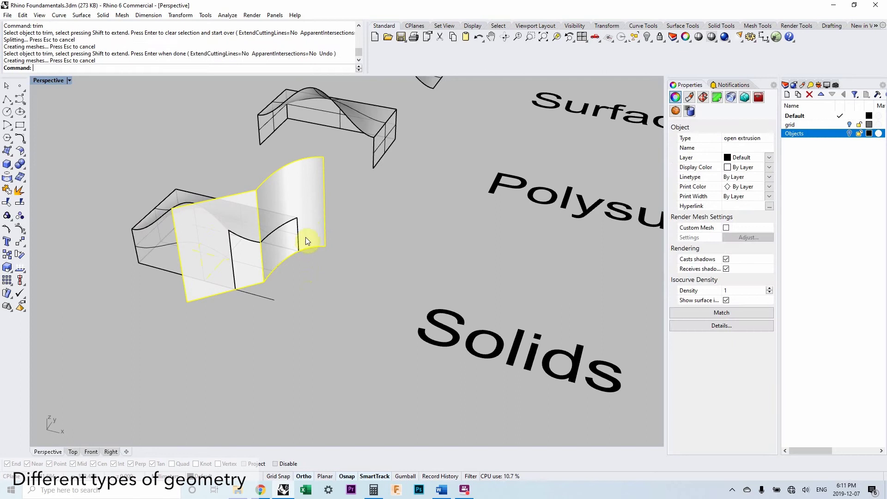
Step: Delete the extruded surface to look inside the trimmed polysurface, and undo the deletion
key("Delete")
right_click_drag(305, 237, 266, 222)
key("ctrl+z")
Step: Trim the overhanging parts of the extruded surface back to the edges of the trimmed polysurface
left_click(267, 222)
type("trim")
key("Return")
right_click_drag(283, 182, 331, 224)
left_click(296, 235)
right_click(290, 217)
Step: Join the trimmed extruded surface and the open polysurface into one closed solid and inspect it
left_click(286, 233, "shift")
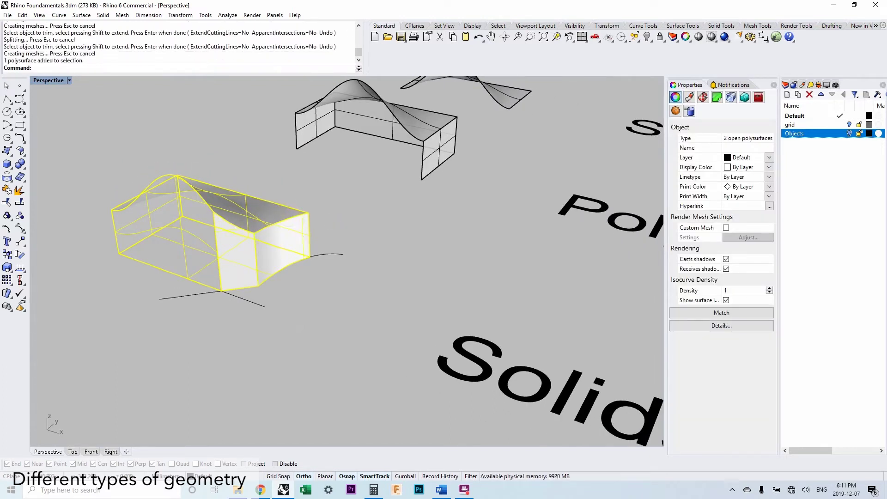
key("ctrl+j")
left_click(323, 215)
right_click_drag(323, 215, 300, 238)
scroll(291, 239, "down", 3)
scroll(291, 238, "up", 2)
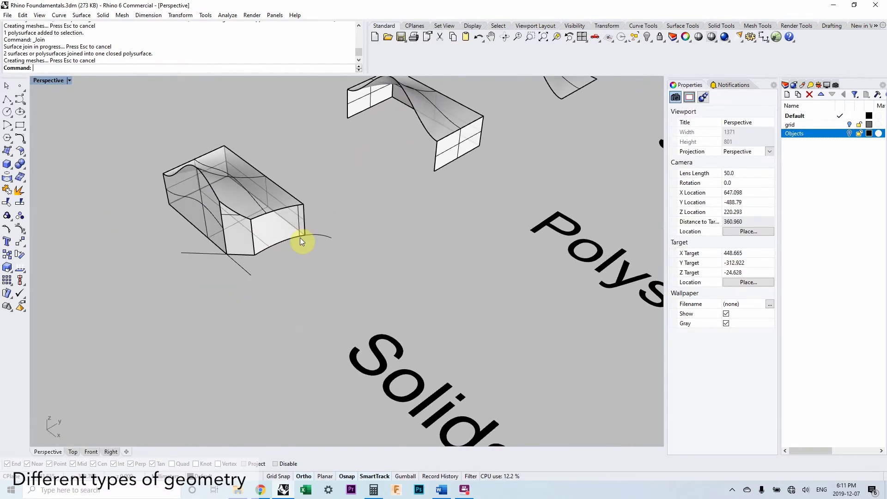
right_click_drag(277, 269, 288, 269)
Step: Copy the cut solid to beside the Meshes label, using the Solids and Meshes label corners as reference points
scroll(287, 265, "down", 3)
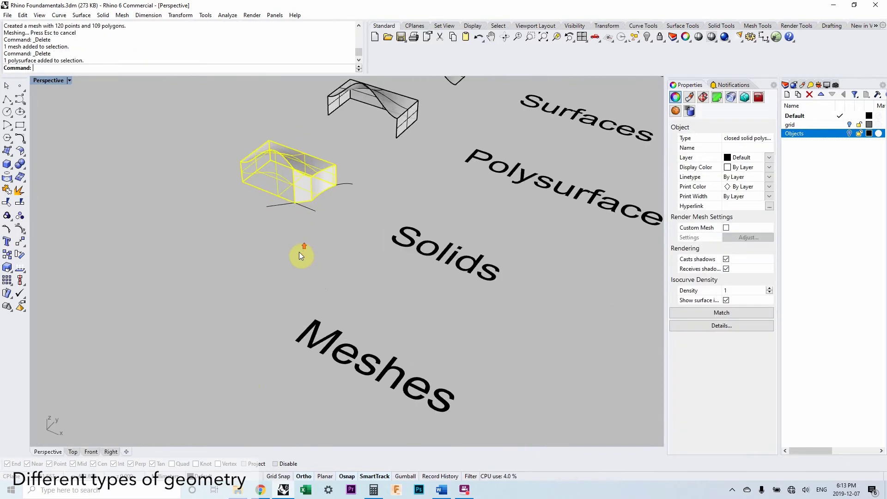
right_click_drag(298, 251, 307, 250)
type("copy")
key("Return")
left_click(396, 228)
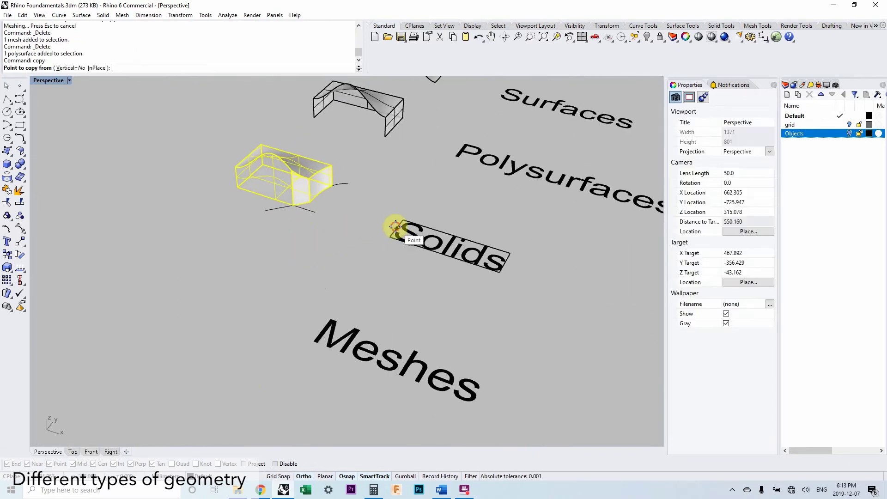
left_click(315, 327)
right_click_drag(315, 327, 312, 319)
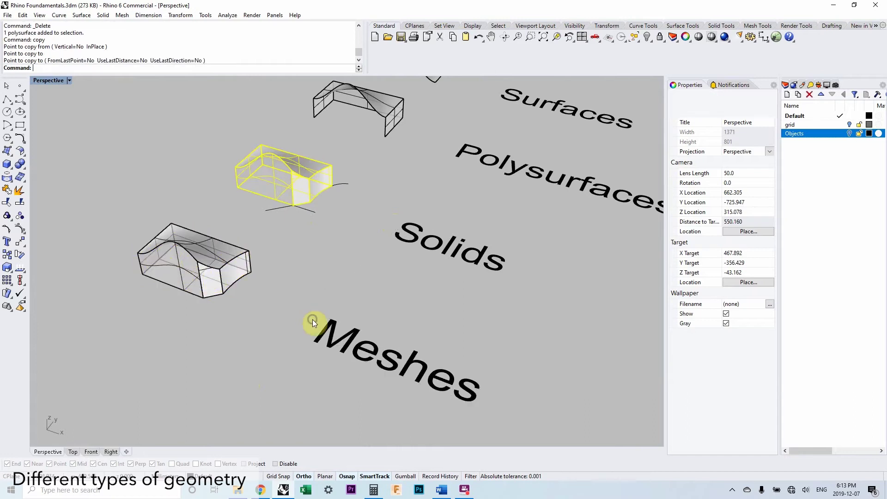
key("Return")
right_click_drag(275, 281, 285, 291)
key("Escape")
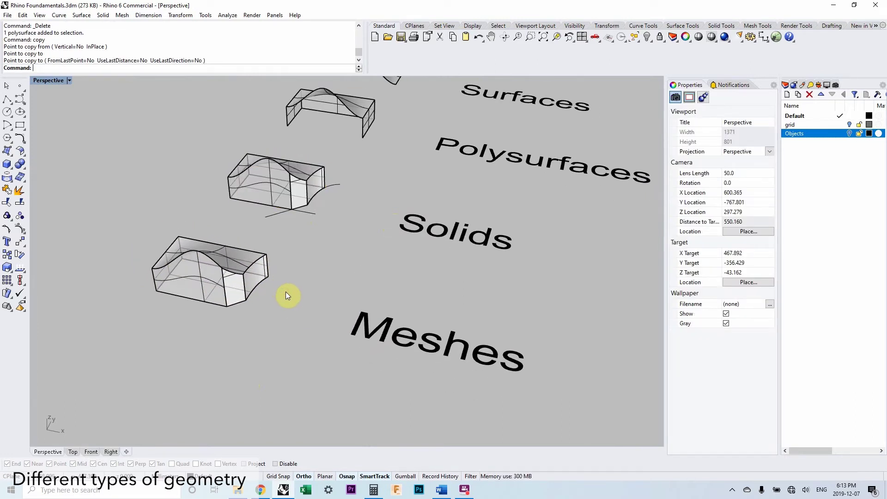
Step: Start meshing the solid beside the Meshes label and preview the mesh at the fewest-polygons setting
right_click_drag(285, 292, 232, 283)
left_click(231, 284)
key("BackSpace")
key("BackSpace")
type("Mesh")
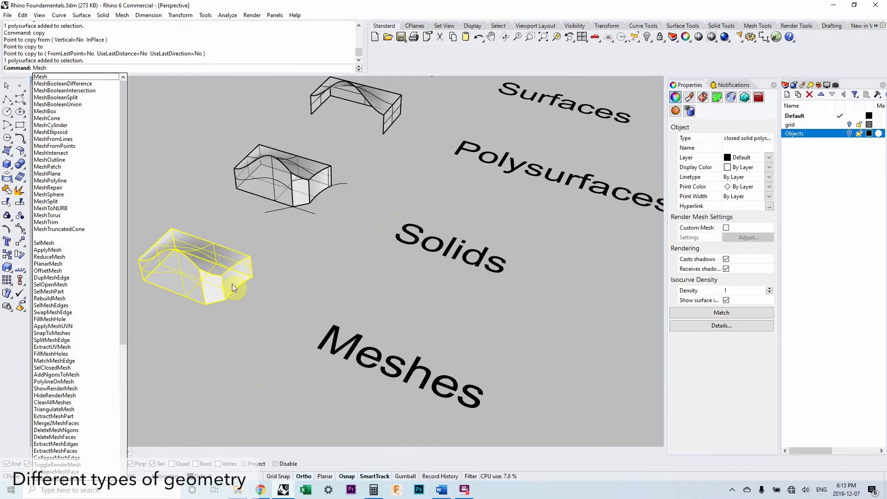
key("Return")
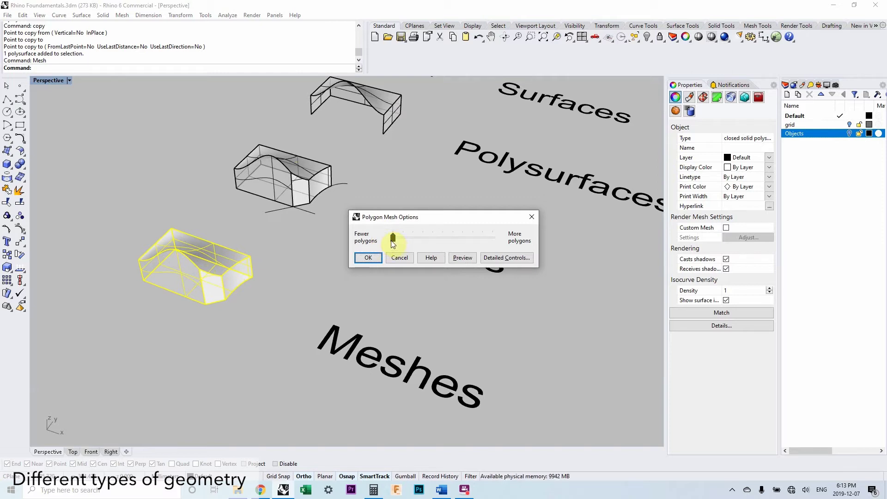
left_click(462, 257)
scroll(184, 259, "up", 3)
Step: Raise the polygon mesh density to the most polygons and preview the denser mesh up close
left_click_drag(393, 238, 462, 241)
left_click(462, 257)
scroll(256, 290, "up", 2)
scroll(255, 290, "up", 4)
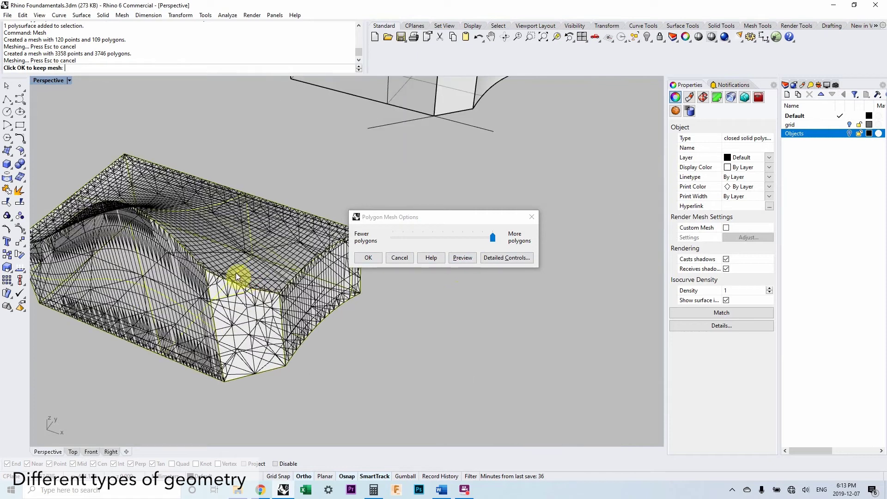
Step: Mesh the solid beside the Meshes label at the fewest-polygons setting and delete the source solid
left_click_drag(492, 241, 376, 234)
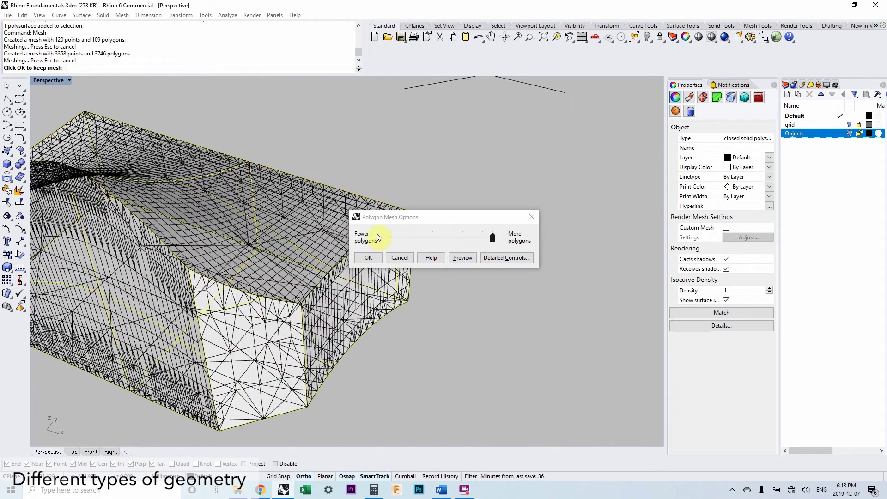
left_click(454, 257)
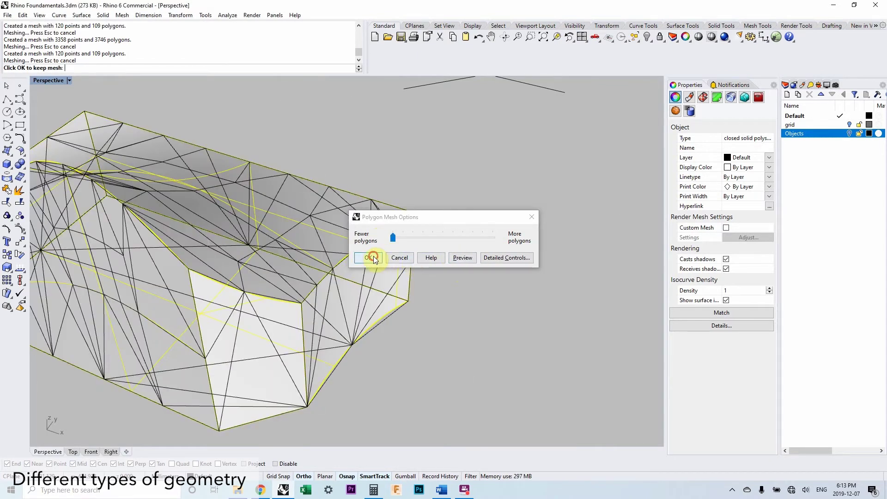
left_click(374, 257)
scroll(250, 272, "down", 4)
key("Delete")
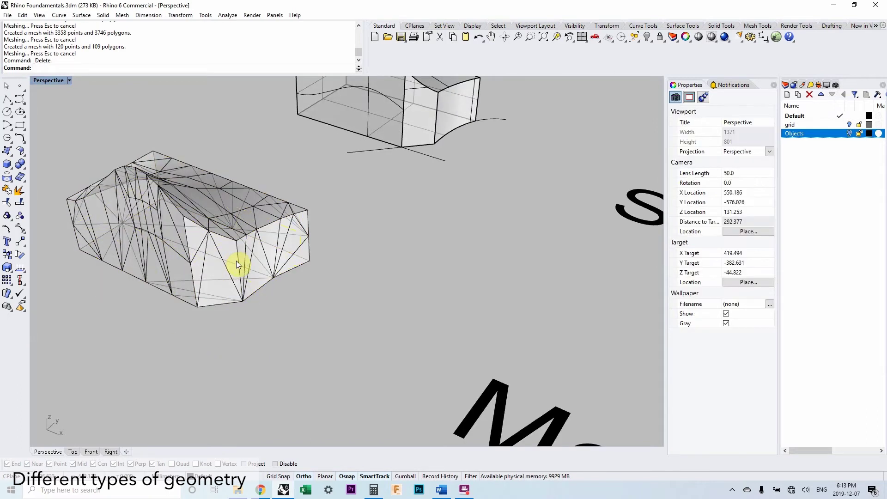
Step: Select the mesh and examine its faces, edges and corner vertices up close
scroll(258, 267, "down", 3)
scroll(265, 259, "up", 4)
right_click_drag(283, 278, 240, 263, "shift")
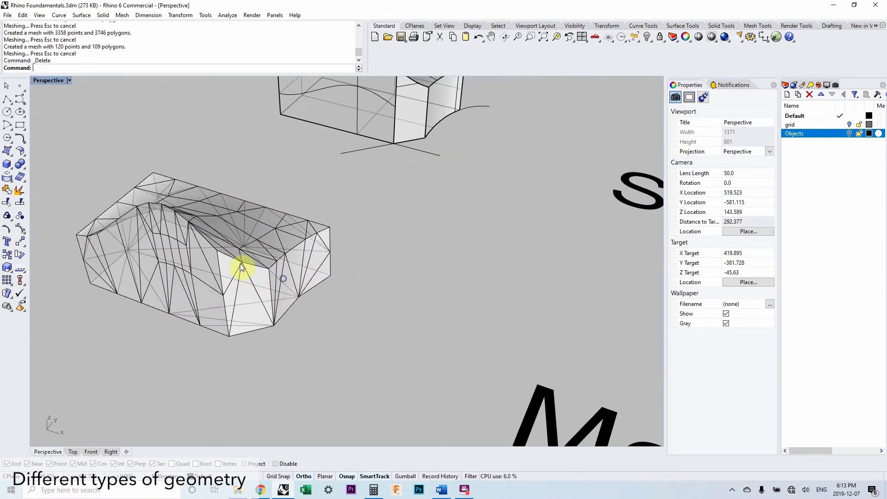
scroll(231, 261, "up", 3)
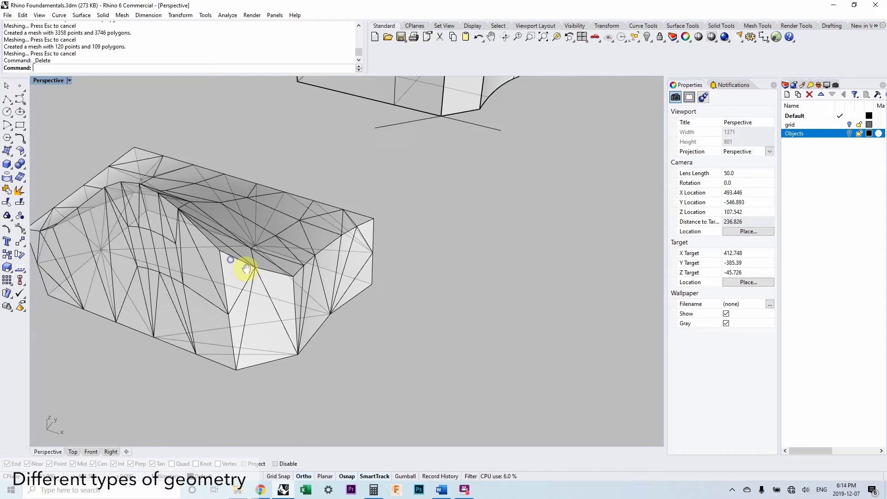
left_click(242, 264)
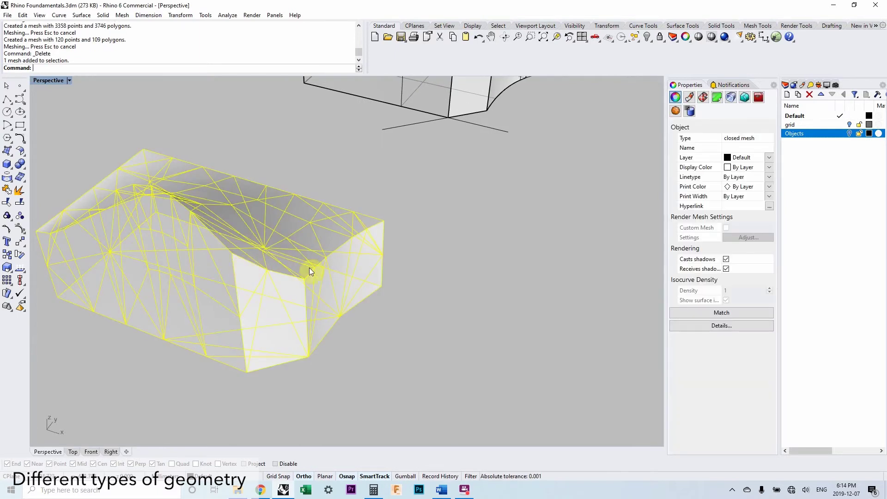
scroll(309, 269, "up", 2)
scroll(279, 261, "down", 3)
right_click_drag(228, 252, 257, 246, "shift")
scroll(264, 275, "up", 2)
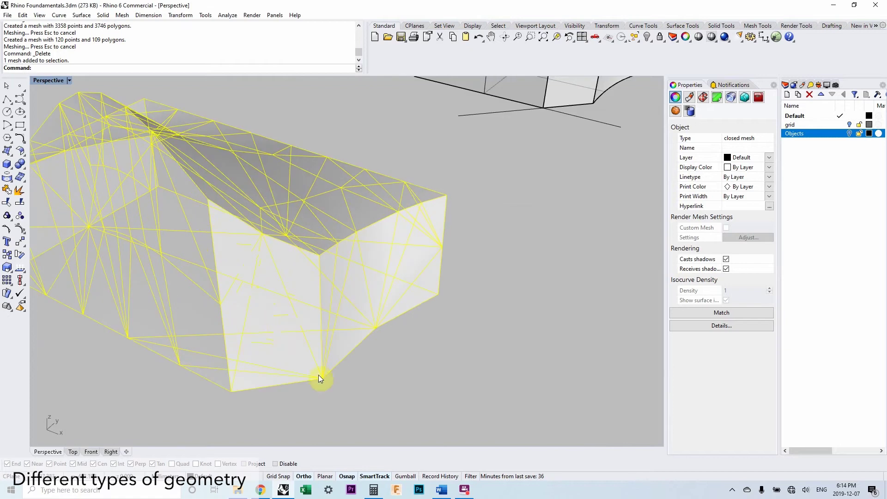
key("Escape")
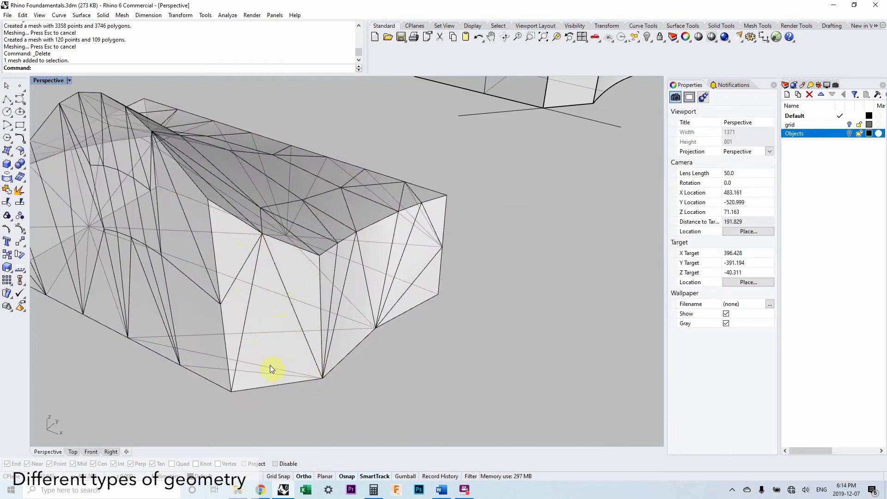
Step: Examine the mesh from several angles and compare it with the solid beside the Solids label
scroll(278, 254, "down", 5)
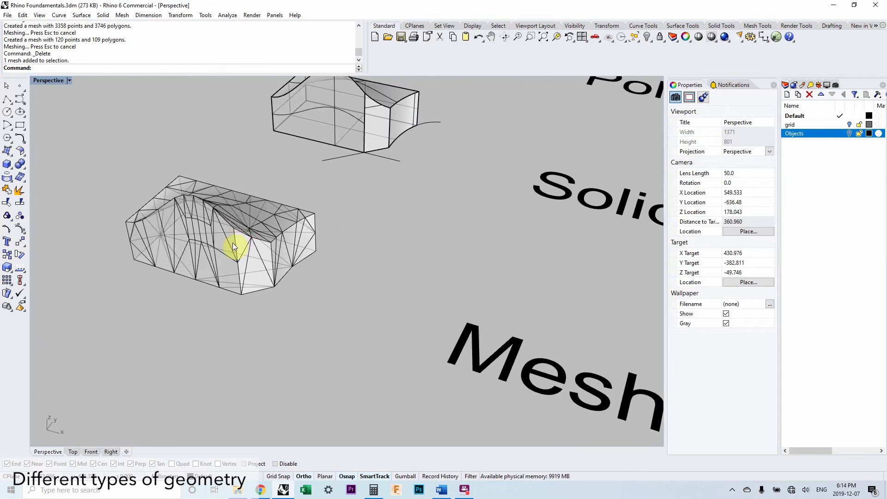
scroll(234, 246, "up", 4)
right_click_drag(239, 249, 255, 265, "shift")
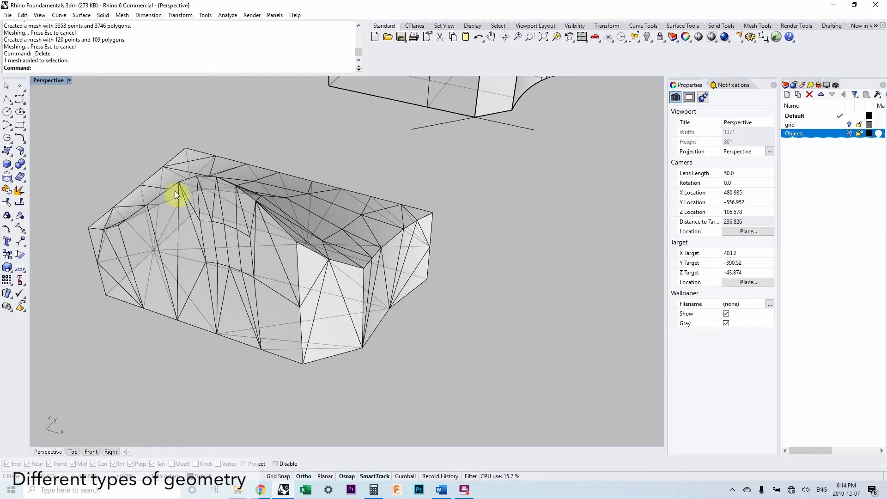
scroll(207, 224, "down", 3)
right_click_drag(202, 228, 217, 245)
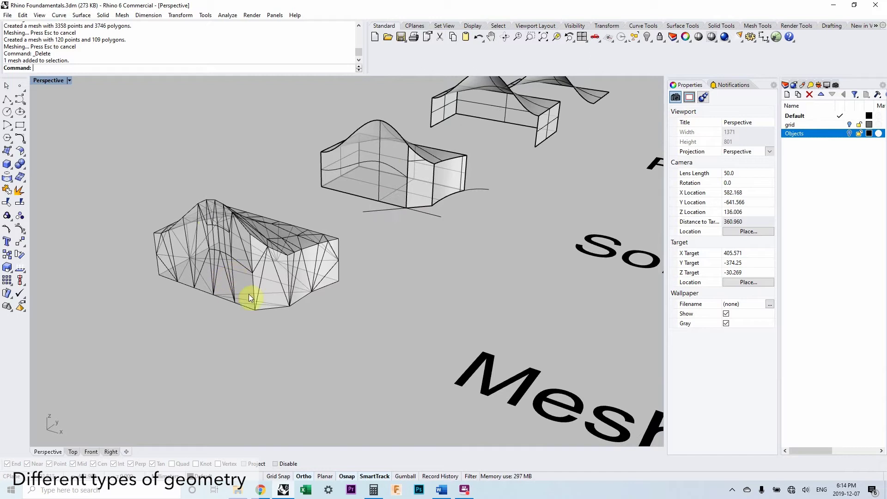
scroll(266, 255, "up", 2)
scroll(262, 254, "down", 2)
right_click_drag(248, 254, 272, 273)
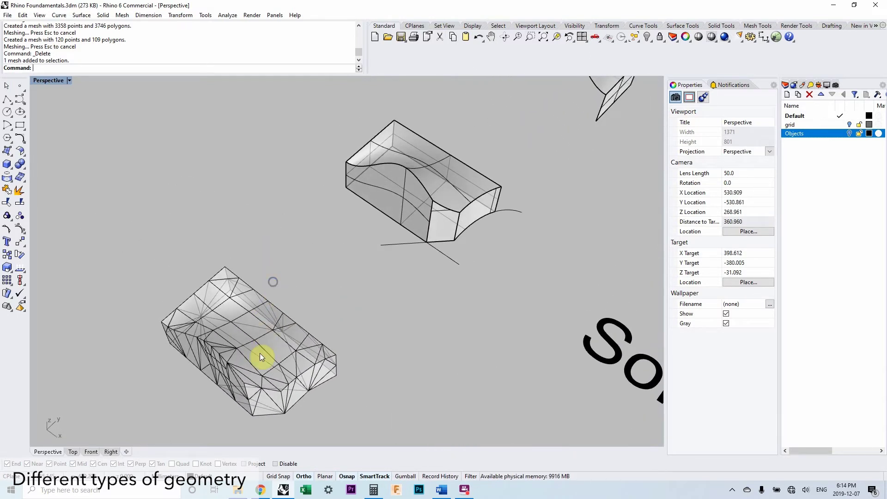
scroll(259, 356, "up", 4)
scroll(257, 275, "down", 3)
right_click_drag(264, 244, 278, 321)
Step: Try converting the mesh into a NURBS polysurface with MeshToNURB and undo the conversion
left_click(251, 258)
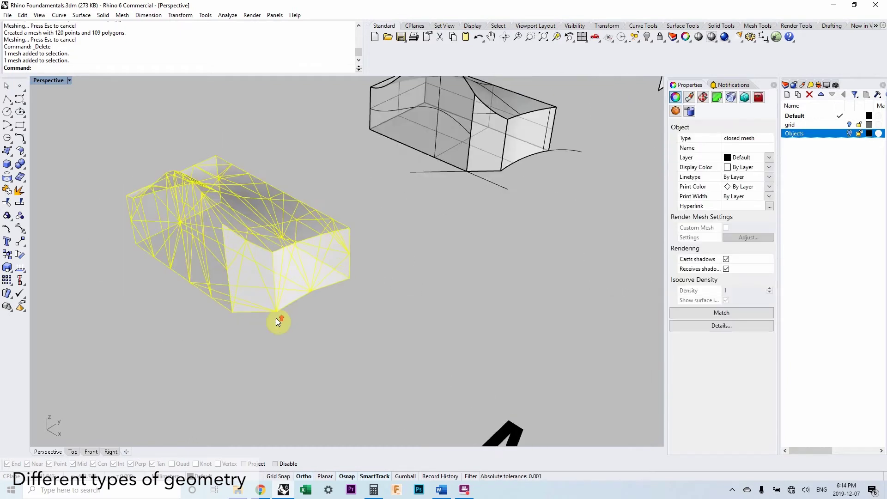
left_click(270, 269)
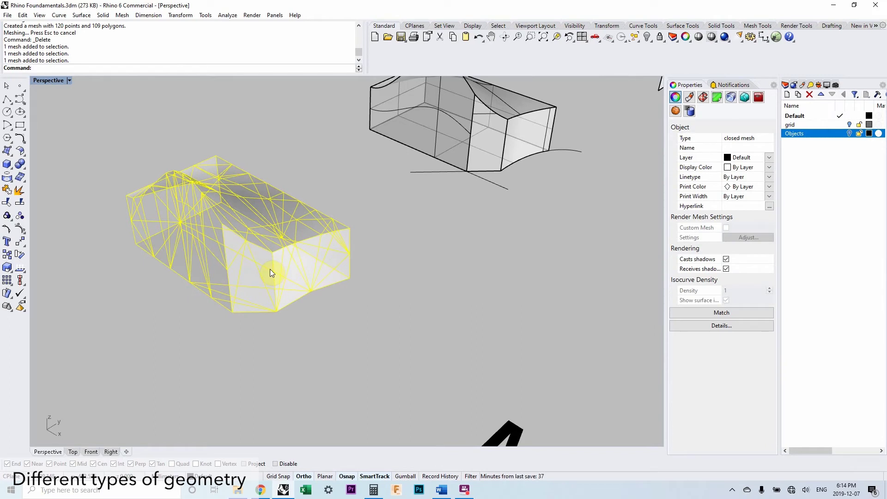
type("MeshToNURB")
key("Return")
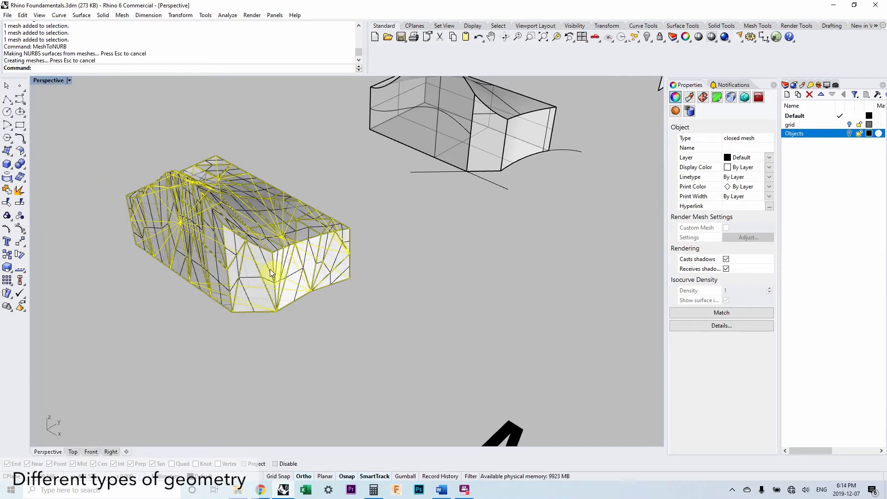
key("ctrl+z")
Step: Convert the closed mesh beside the Meshes label into a NURBS polysurface with MeshToNURB
left_click(283, 270)
type("Mesh")
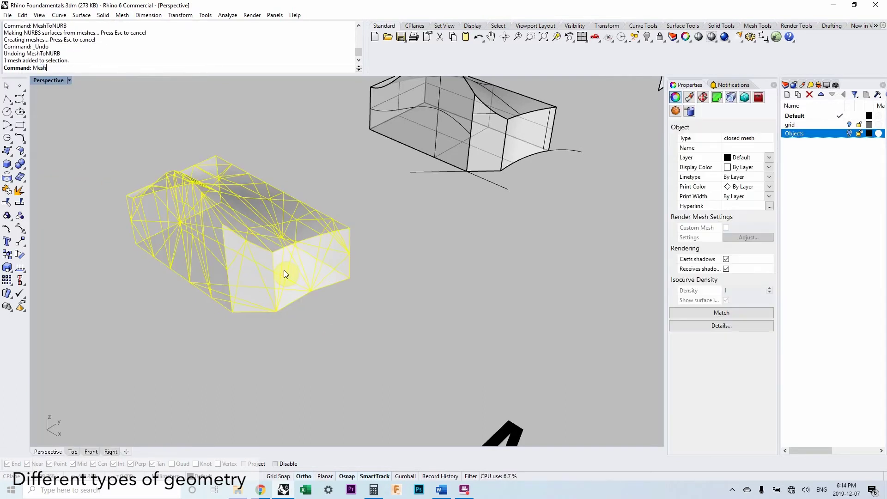
type("ToNURB")
key("Return")
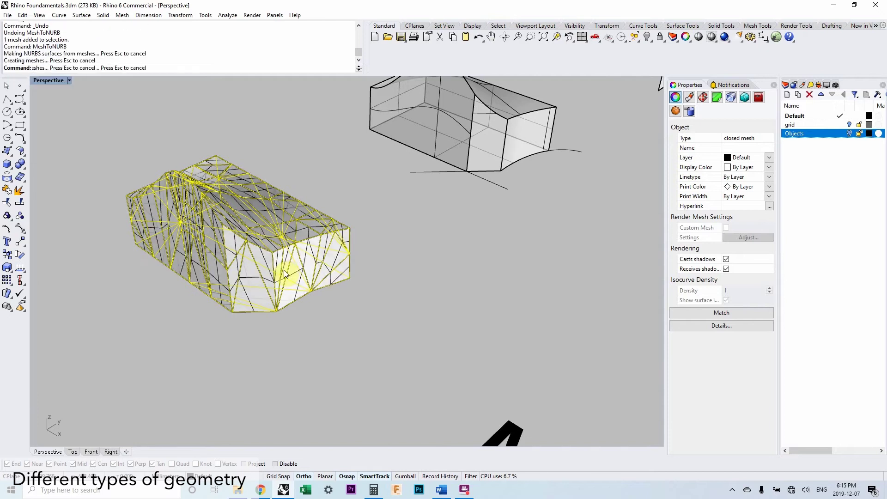
Step: Try to move the selected mesh away from the overlapping converted polysurface
right_click_drag(323, 190, 324, 278)
type("move")
key("Return")
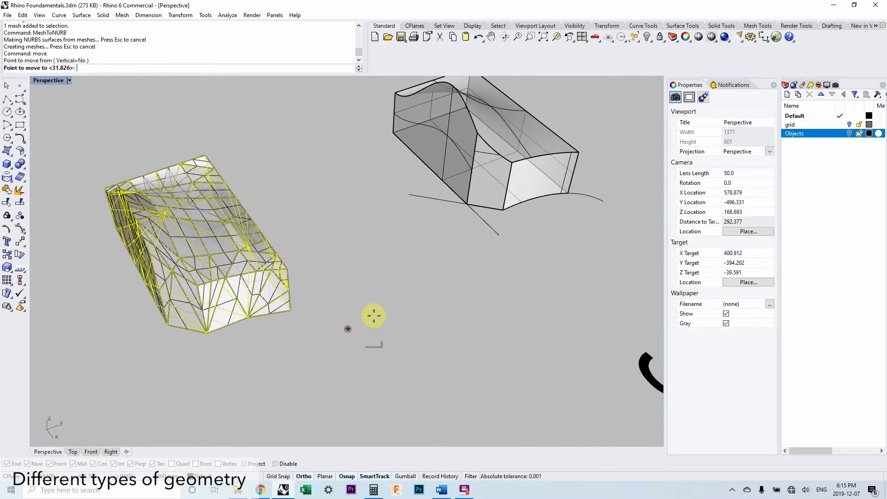
left_click(356, 323)
left_click(406, 293)
key("ctrl+z")
Step: Select the converted polysurface and move it about 34 units off the mesh, towards the solid
left_click(286, 288)
left_click(313, 293)
left_click(285, 297)
key("Return")
left_click(305, 336)
left_click(406, 290)
Step: Inspect the converted polysurface up close and compare its faces and edges with the mesh and the solid
right_click_drag(398, 283, 276, 256)
left_click(277, 255)
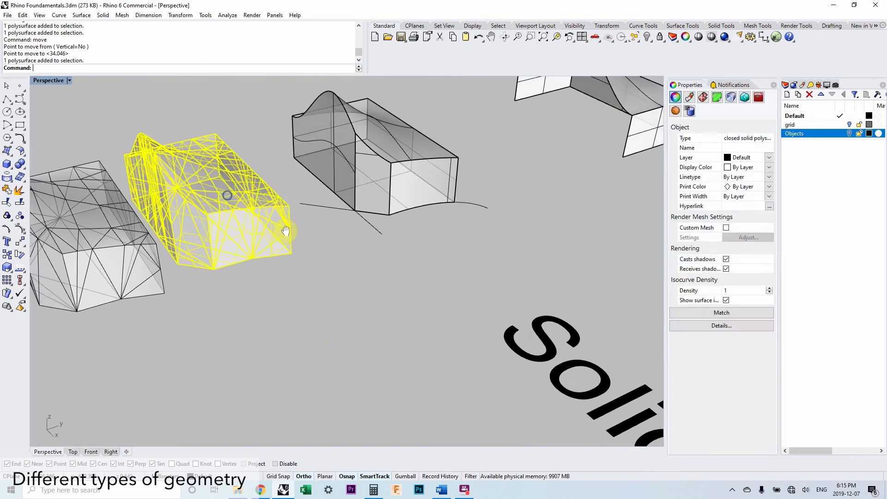
scroll(332, 256, "up", 5)
scroll(246, 248, "down", 5)
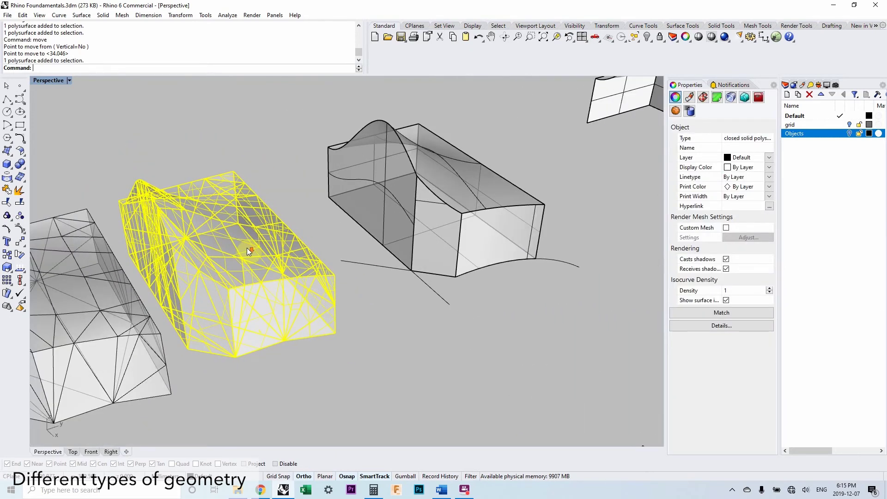
scroll(214, 267, "up", 8)
scroll(195, 267, "down", 5)
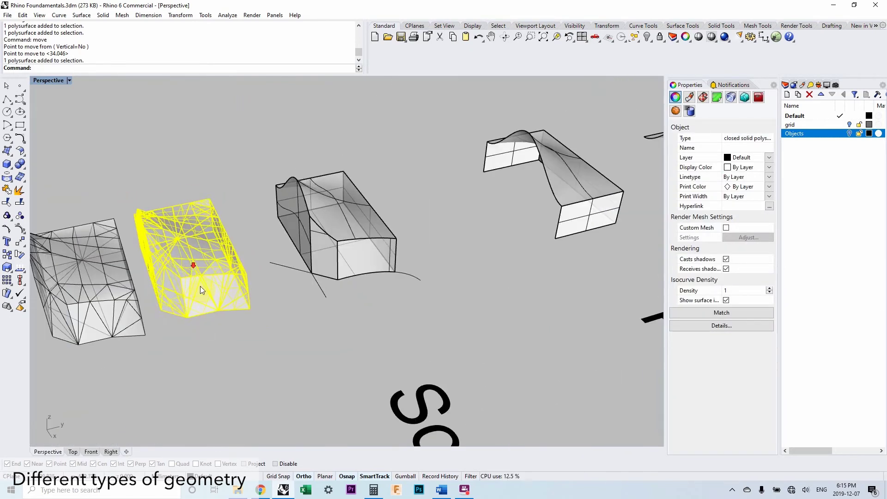
left_click(184, 323)
right_click_drag(228, 262, 251, 271)
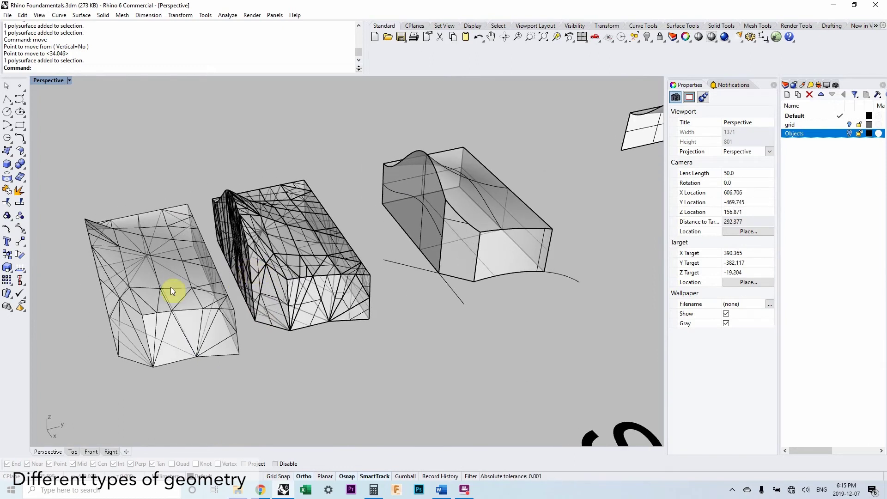
right_click_drag(439, 245, 309, 268)
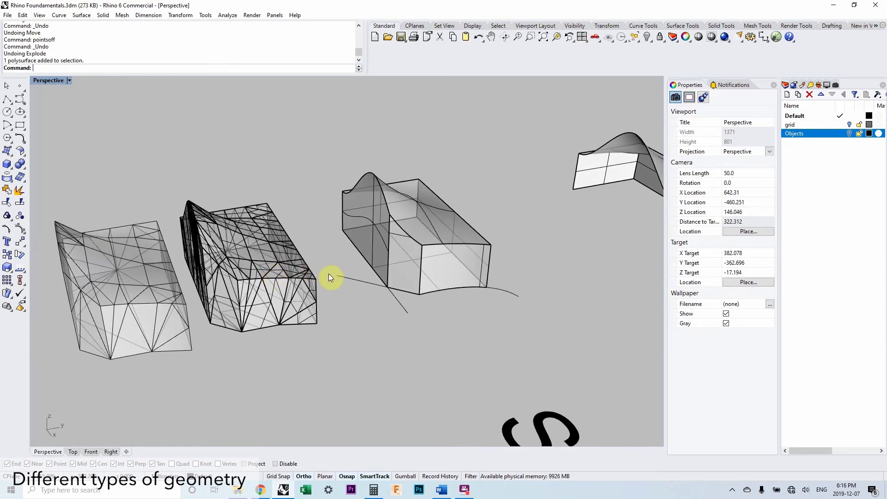
mouse_move(327, 242)
right_mouse_down()
mouse_move(341, 246)
mouse_move(327, 231)
mouse_move(317, 245)
mouse_move(331, 245)
right_mouse_up()
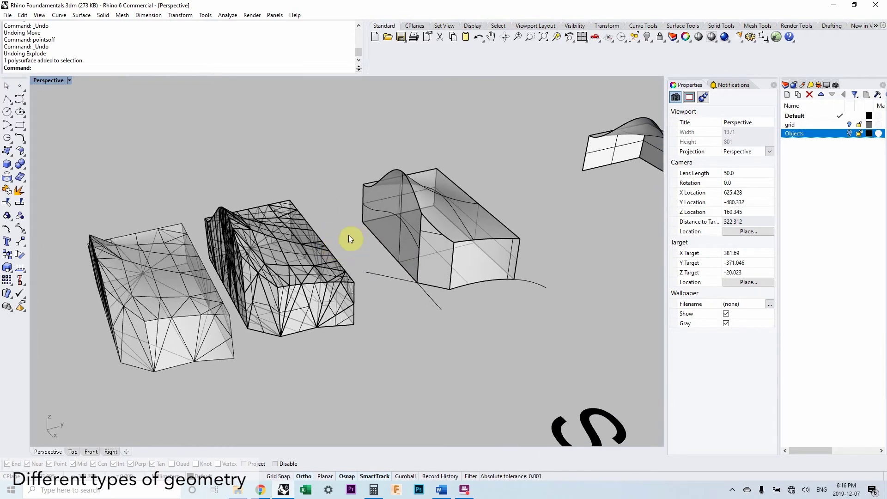
scroll(259, 257, "up", 2)
left_click(257, 249)
right_click_drag(257, 247, 312, 238)
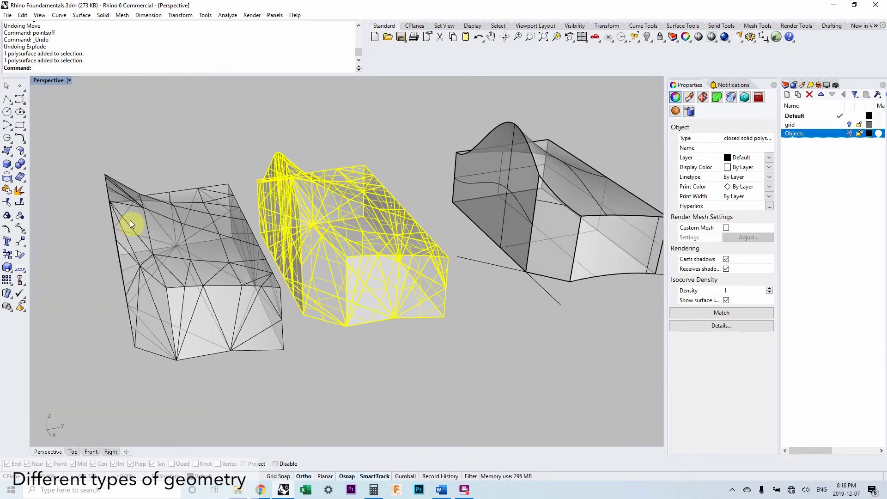
Step: Turn on the solid edit points of the solid beside the Solids label
right_click_drag(351, 217, 366, 235)
left_click(366, 234)
left_click(432, 289)
type("solidptton")
key("Return")
Step: Try to stretch the solid by moving only the edit points at one end about 13 units
left_click(352, 230)
left_click(334, 253, "shift")
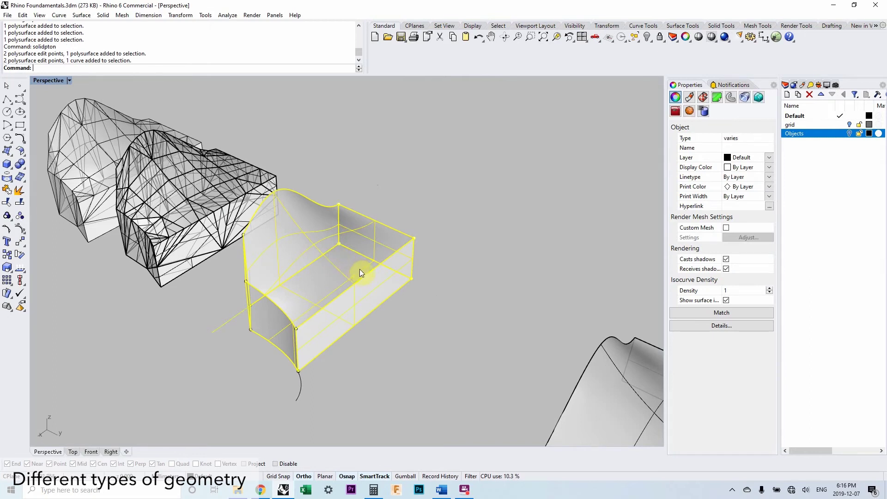
left_click(360, 270, "ctrl")
left_click_drag(290, 273, 475, 297)
right_click_drag(485, 289, 213, 282)
scroll(208, 287, "up", 2)
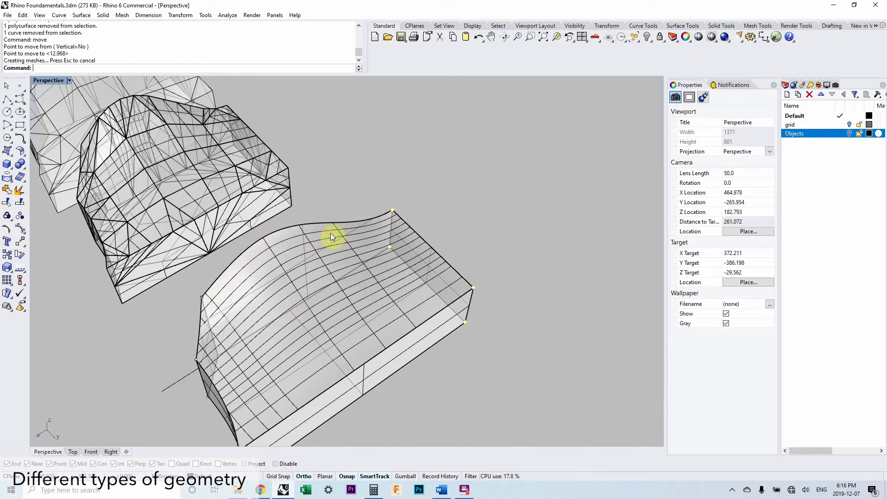
right_click_drag(246, 259, 357, 217)
key("ctrl+z")
Step: Turn on the converted polysurface's solid edit points and select the points along one end
type("solidpton")
key("Return")
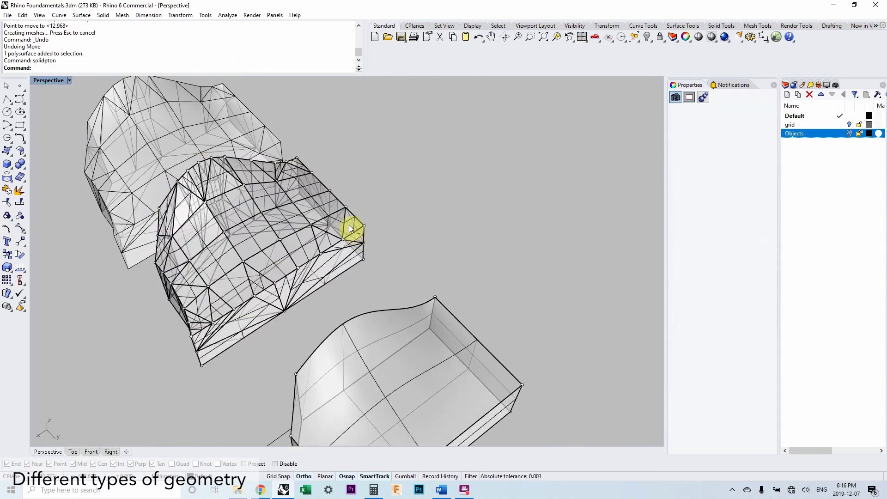
scroll(346, 229, "up", 8)
scroll(362, 301, "down", 4)
left_click_drag(395, 376, 336, 178)
left_click_drag(363, 240, 331, 140, "shift")
left_click(331, 141, "ctrl")
Step: Try to move the converted polysurface's selected end points about 14 units, and turn the edit points off
right_click_drag(331, 140, 486, 238)
type("move")
key("Return")
left_click(422, 268)
left_click(457, 262)
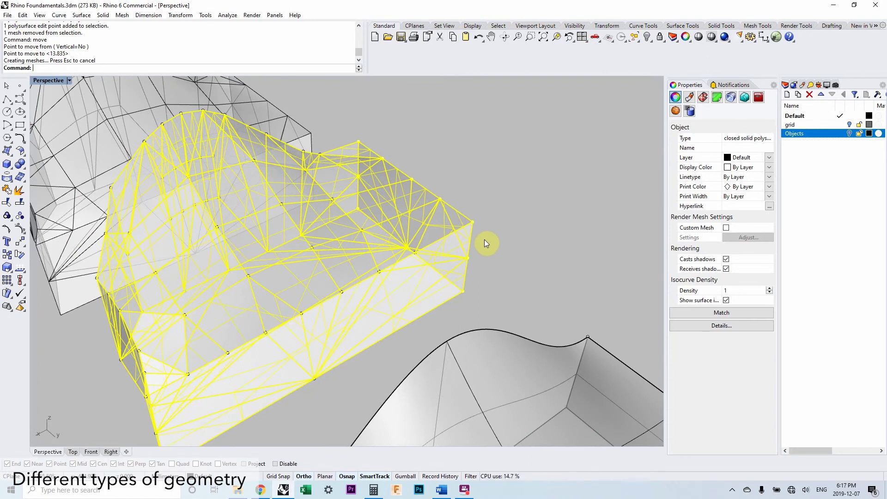
key("ctrl+z")
key("Escape")
right_click_drag(481, 242, 406, 219)
key("Escape")
Step: Delete the converted polysurface standing between the mesh and the solid
right_click_drag(317, 248, 346, 218)
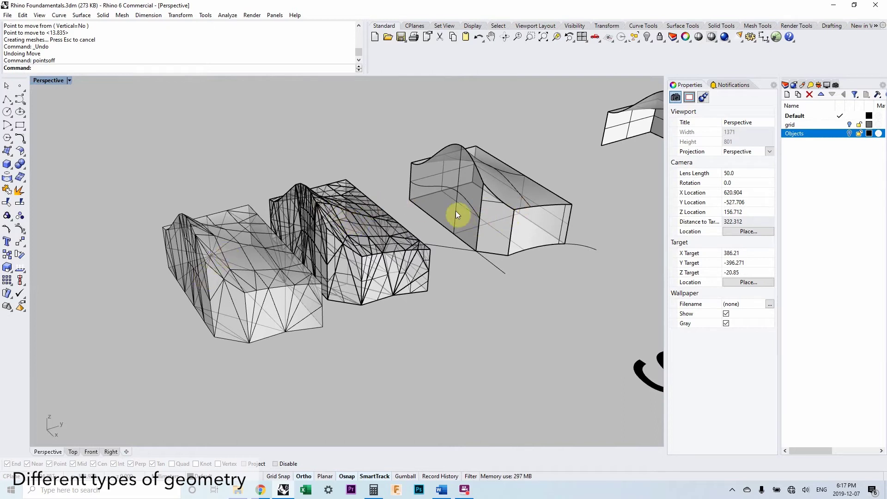
right_click_drag(359, 248, 397, 236)
left_click(378, 279)
key("Delete")
Step: Review the whole row of example objects beside their labels, from Points to the mesh
scroll(396, 232, "up", 3)
scroll(401, 259, "down", 3)
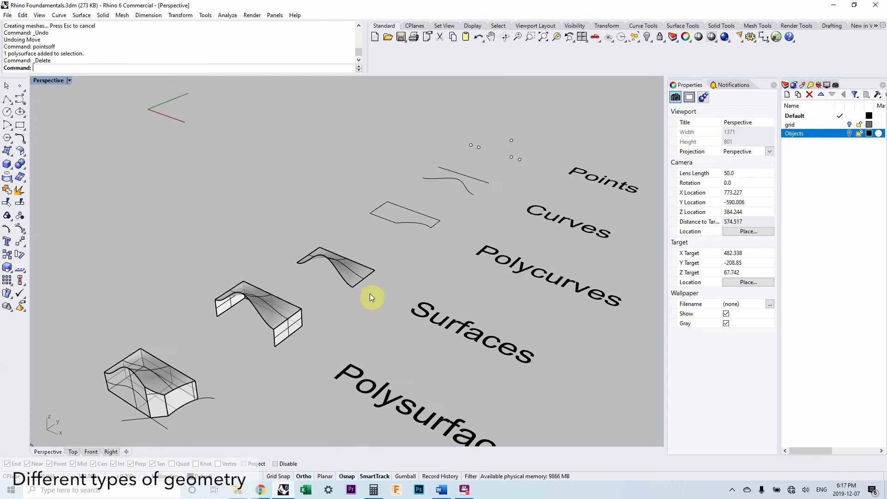
scroll(313, 317, "down", 3)
right_click_drag(313, 317, 386, 265)
scroll(367, 276, "up", 2)
scroll(368, 276, "up", 2)
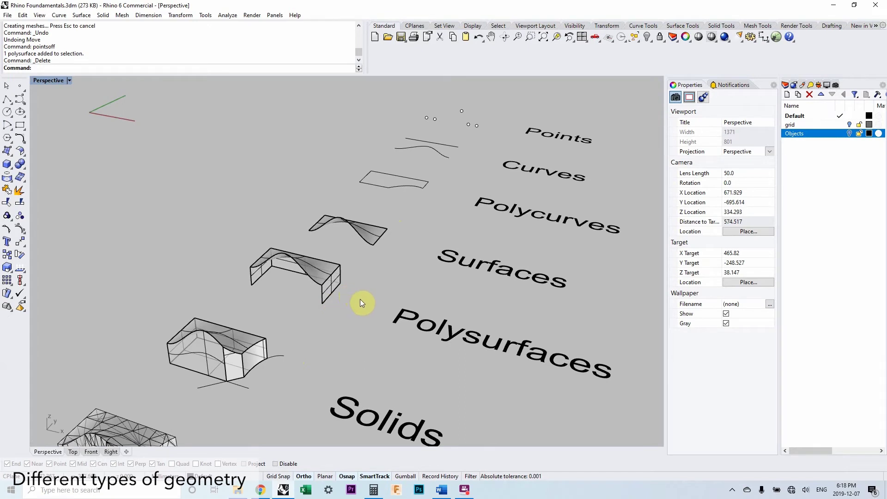
scroll(349, 296, "down", 3)
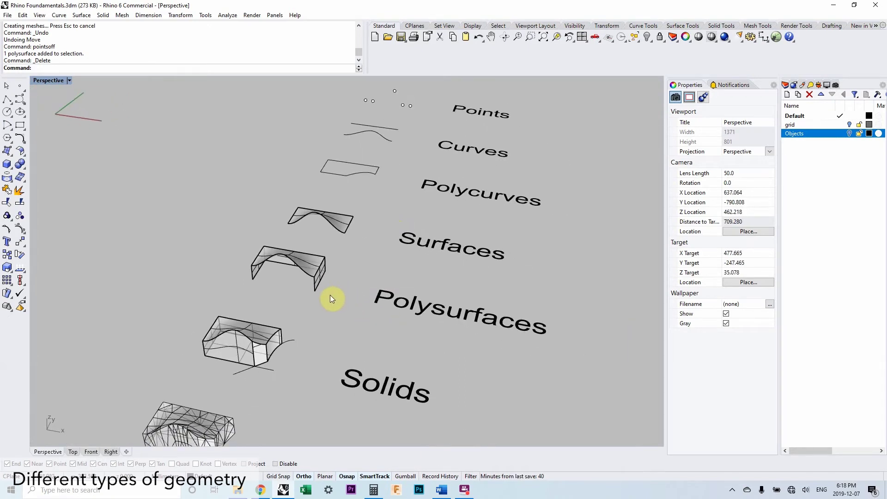
Step: Draw a tall box with its rectangular base between the Polysurfaces and Solids labels
left_click(17, 170)
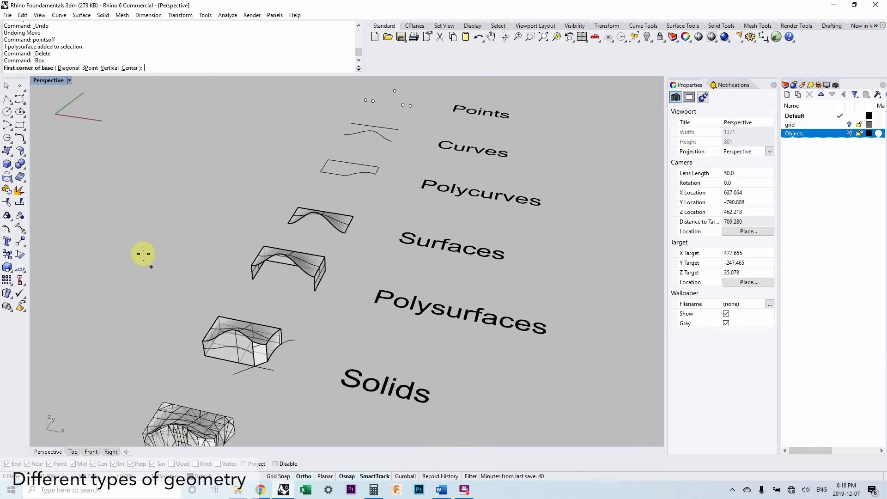
left_click(344, 327)
left_click(398, 359)
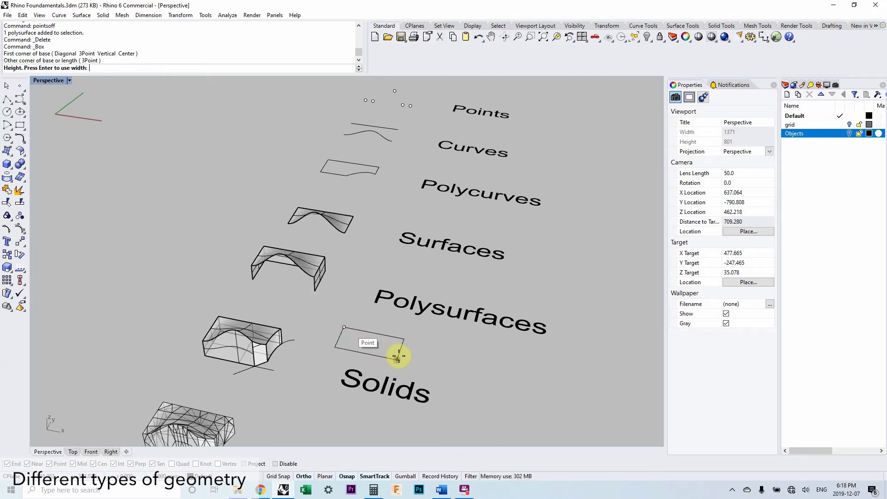
left_click(425, 279)
Step: Delete the tall box standing above the Solids label
right_click_drag(408, 325, 340, 271)
left_click(393, 273)
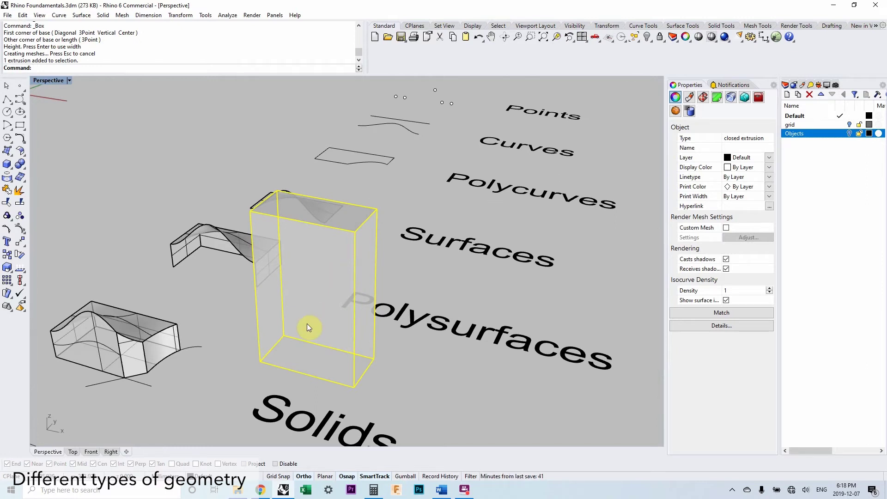
key("Delete")
Step: Duplicate the curved edge and two vertical edges along the front of the polysurface beside the Polysurfaces label with DupEdge
right_click_drag(304, 305, 213, 263)
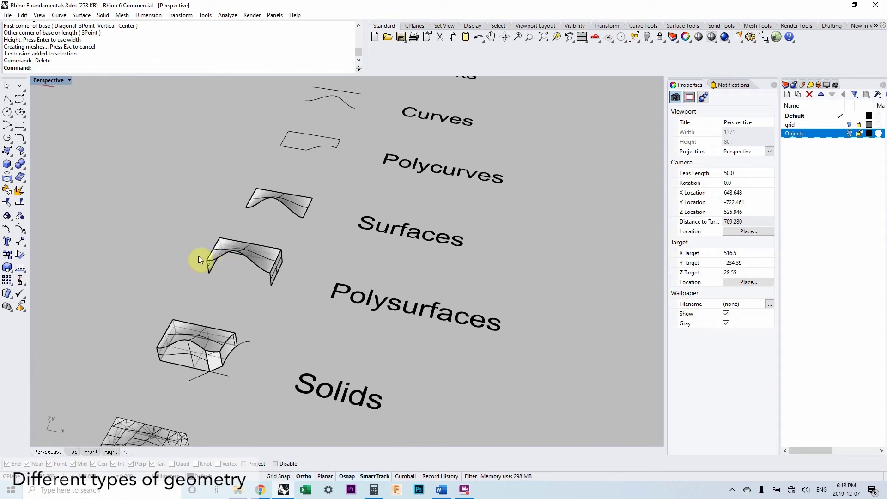
right_click_drag(234, 241, 299, 265)
scroll(299, 266, "up", 6)
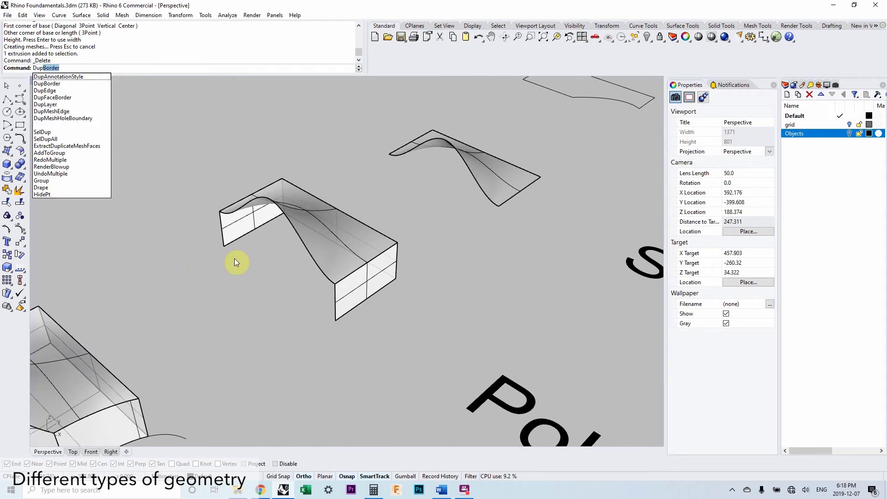
key("Up")
key("Up")
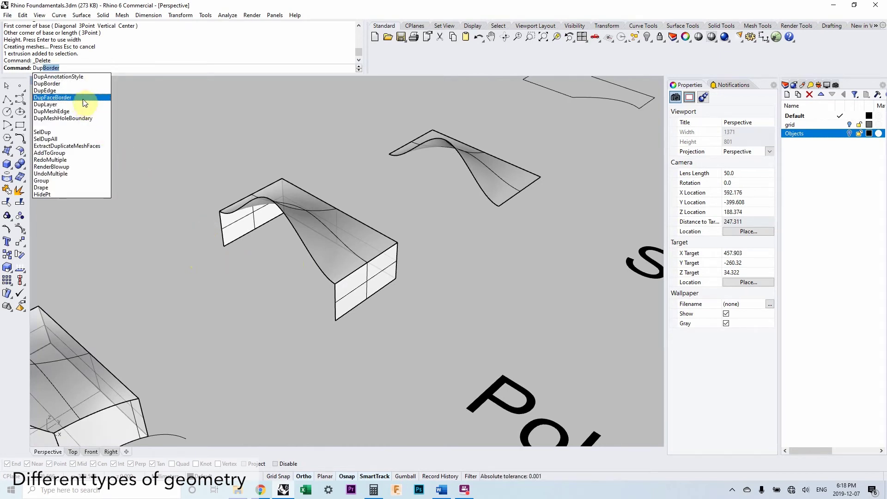
key("Return")
left_click(239, 211)
left_click(223, 223)
left_click(333, 301)
key("Return")
Step: Join the three duplicated edge curves into one open curve
scroll(300, 291, "down", 5)
scroll(239, 260, "up", 2)
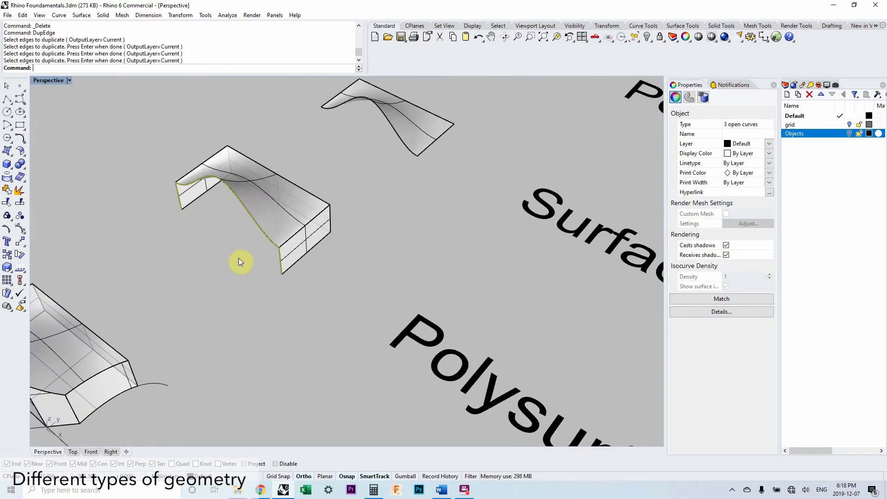
key("ctrl+j")
scroll(240, 256, "down", 4)
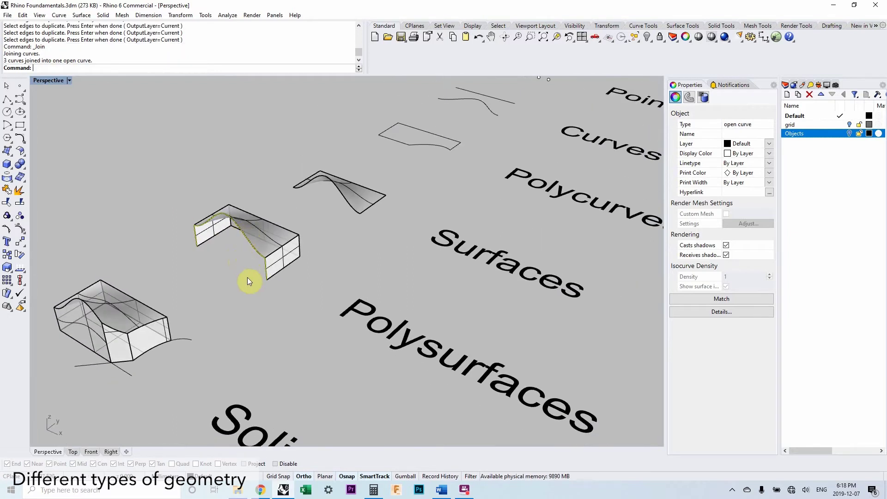
Step: Extrude the joined edge curve outward from the front of the polysurface
type("extrude")
key("Return")
left_click(252, 300)
scroll(272, 303, "up", 5)
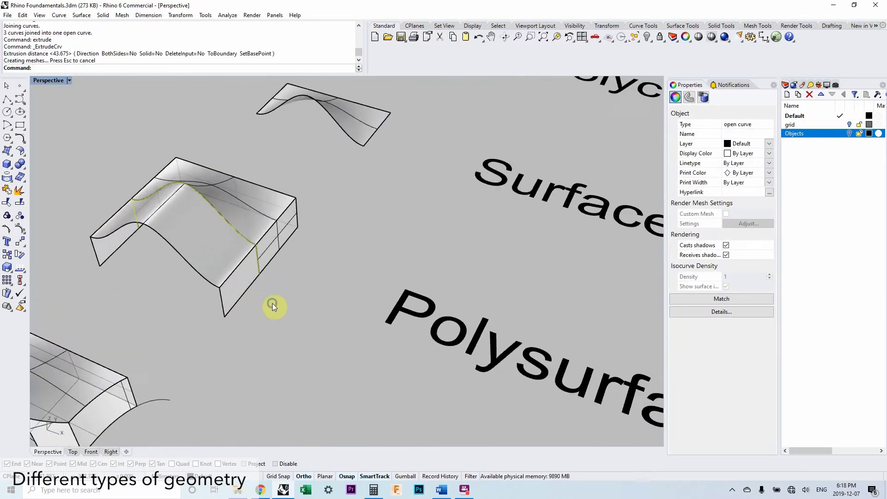
Step: Delete the extruded surface and the joined edge curve in front of the polysurface
right_click_drag(280, 361, 247, 272)
scroll(247, 270, "down", 3)
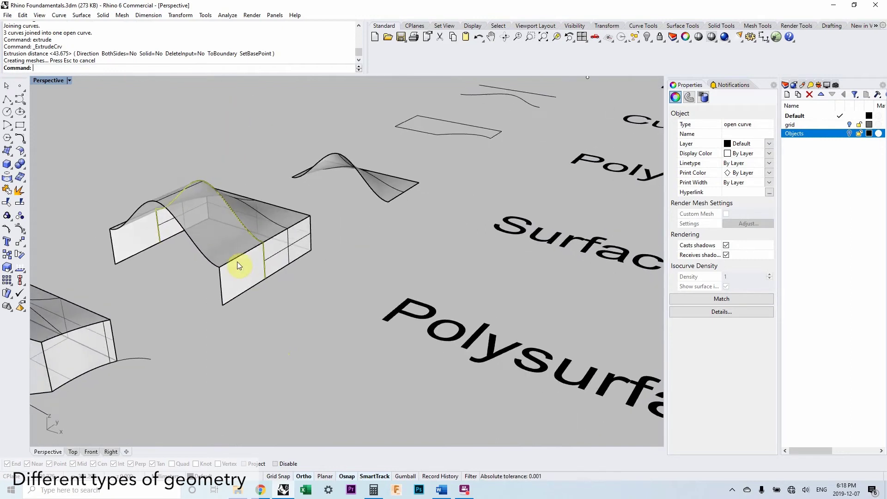
left_click(251, 241)
key("Delete")
left_click(237, 220)
left_click(266, 243)
key("Delete")
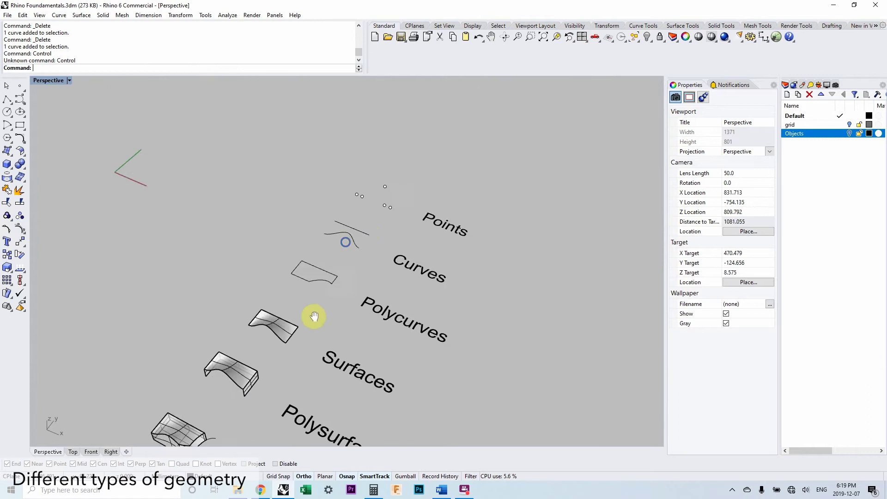
Step: Select the wavy curve beside the Curves label to inspect its control points, and clear the selection
scroll(356, 248, "up", 5)
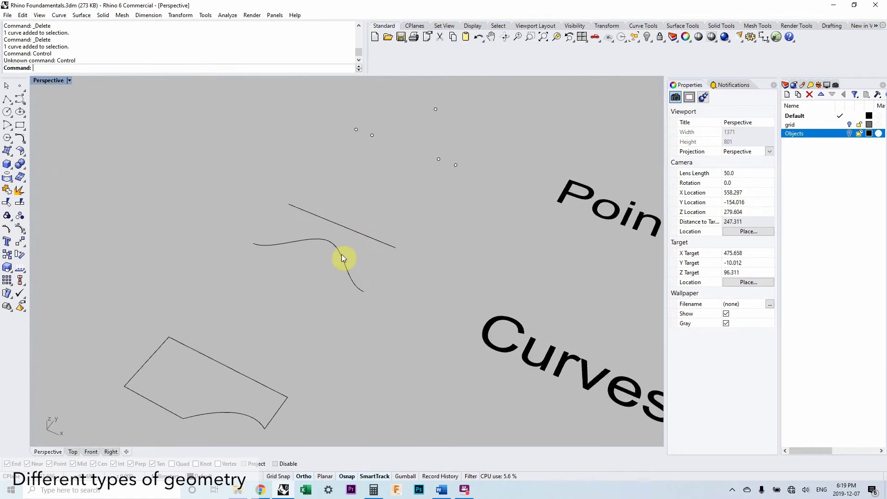
left_click(342, 255)
scroll(341, 255, "down", 1)
scroll(325, 243, "up", 1)
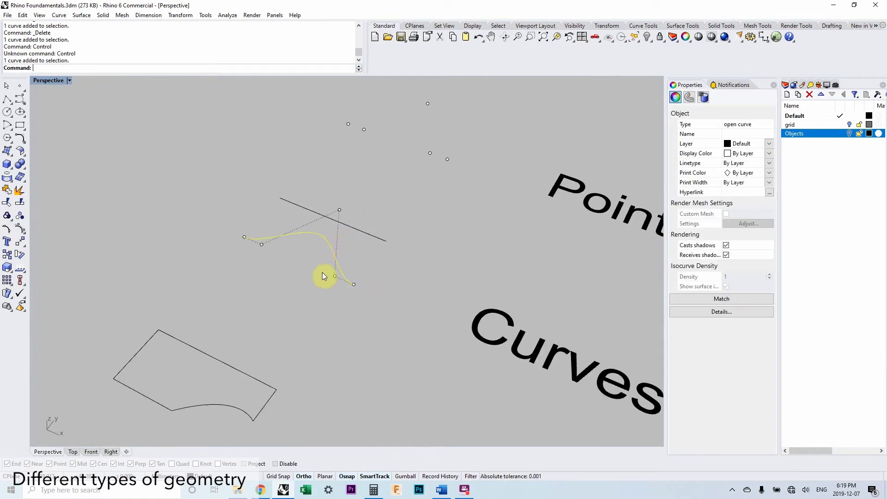
scroll(305, 267, "down", 3)
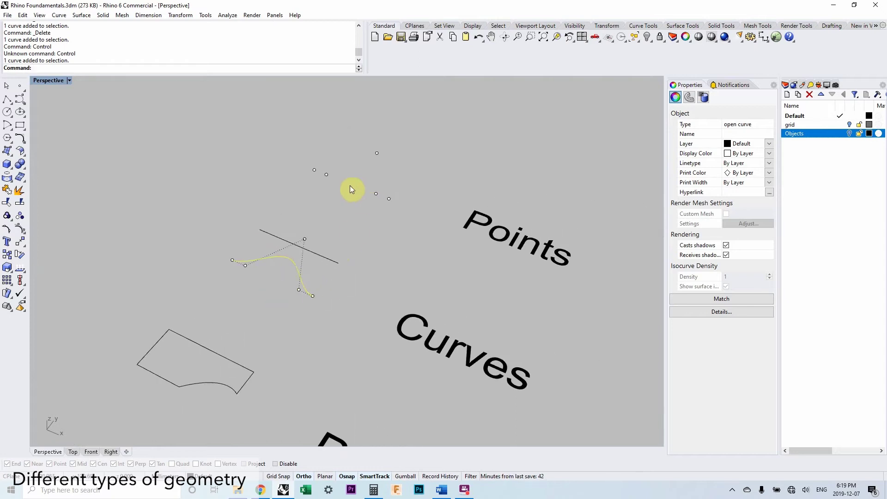
scroll(357, 261, "down", 5)
key("Escape")
scroll(314, 314, "up", 5)
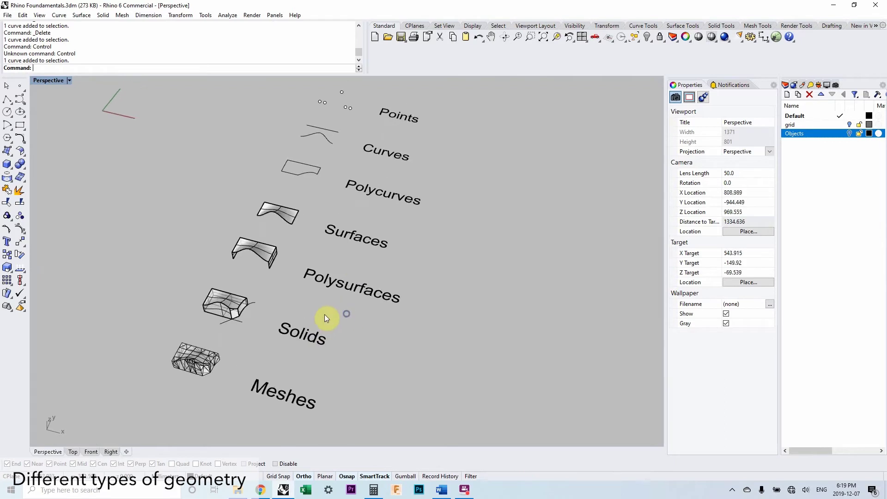
Step: Open the document properties with DocumentProperties, examine the command macros assigned to keyboard shortcuts, and close without changes
scroll(310, 291, "down", 2)
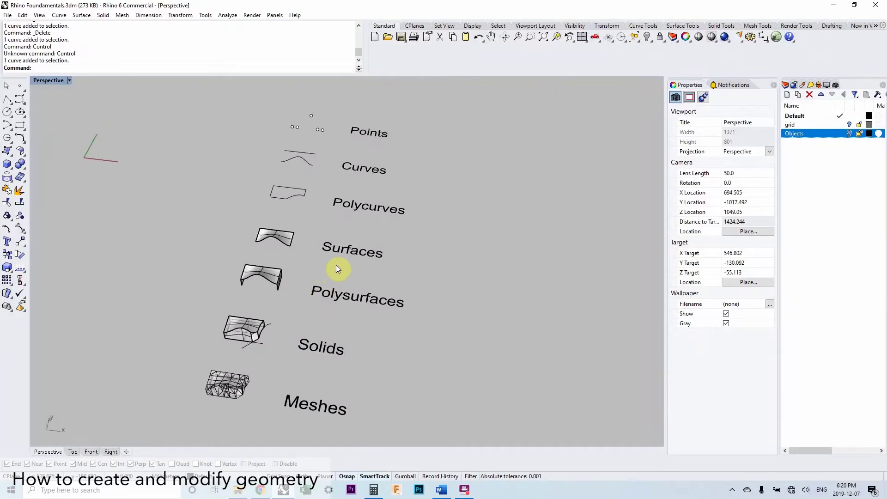
right_click_drag(467, 262, 443, 269)
type("DocumentProperties")
key("Return")
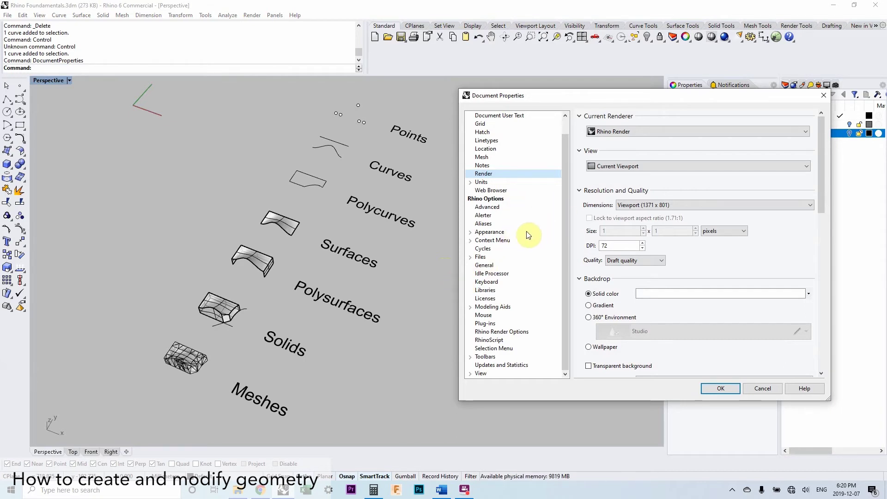
left_click(486, 282)
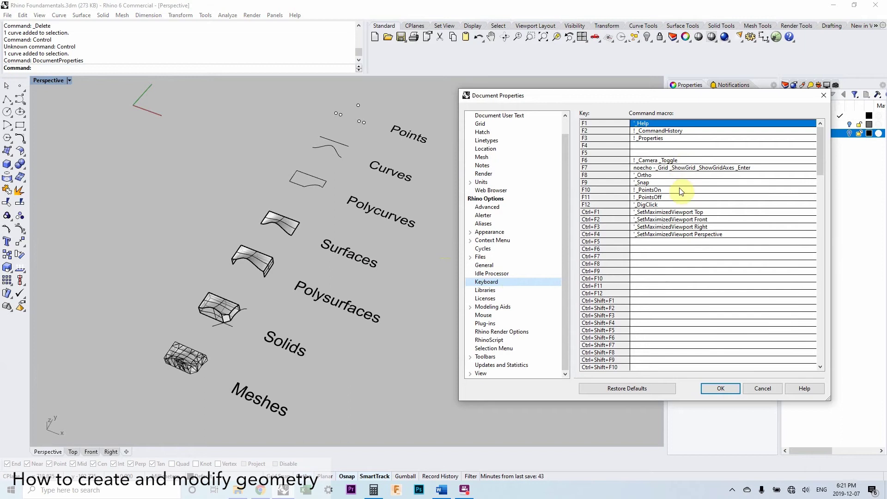
scroll(686, 221, "down", 10)
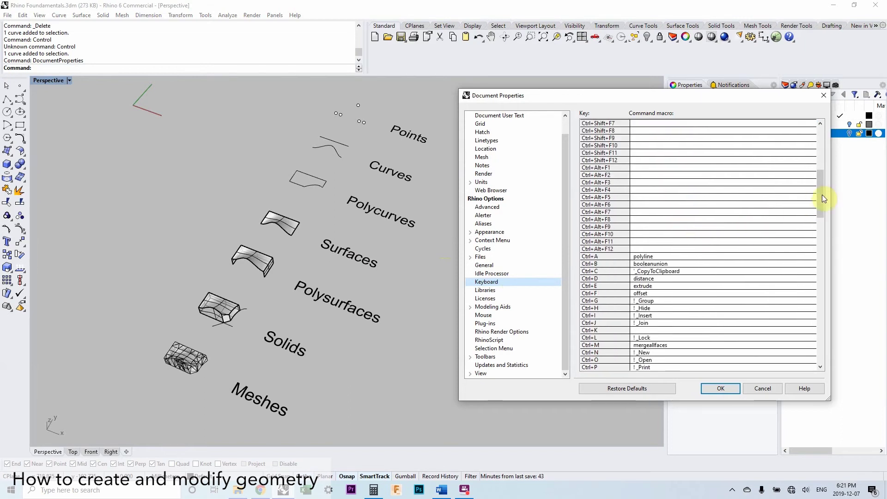
left_click_drag(822, 197, 825, 216)
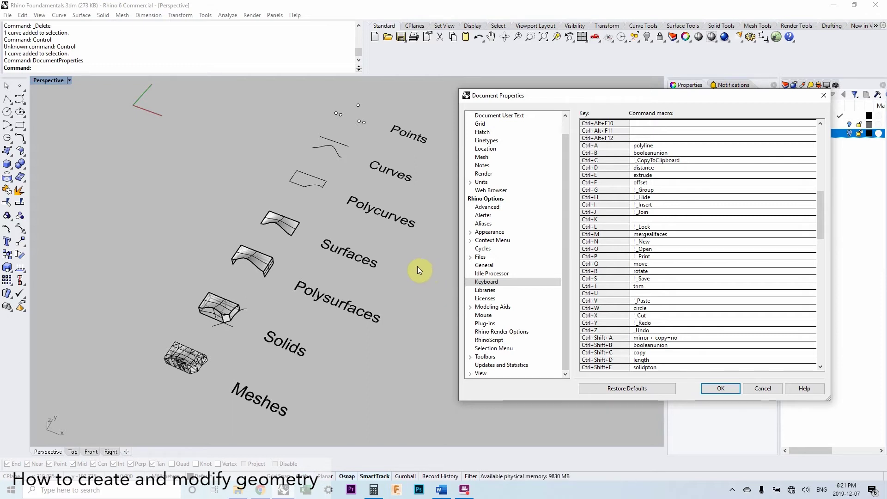
left_click(760, 389)
right_click_drag(459, 362, 454, 305)
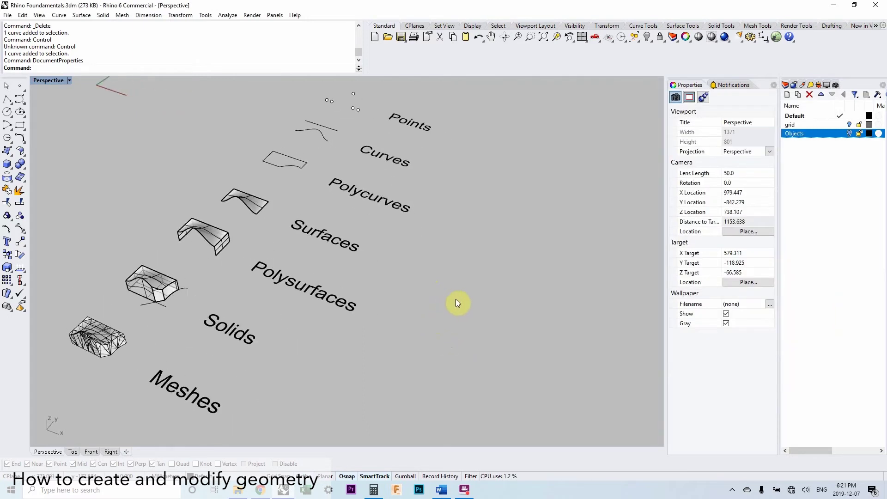
type("polyline")
key("Return")
left_click(439, 283)
left_click(492, 300)
key("Escape")
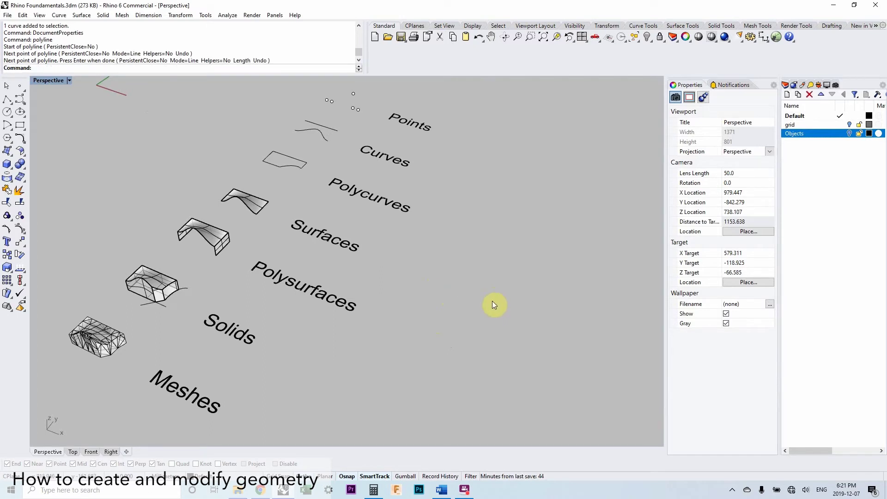
Step: Draw a circle in the empty area beyond the Polysurfaces label
type("circle")
key("Return")
left_click(481, 297)
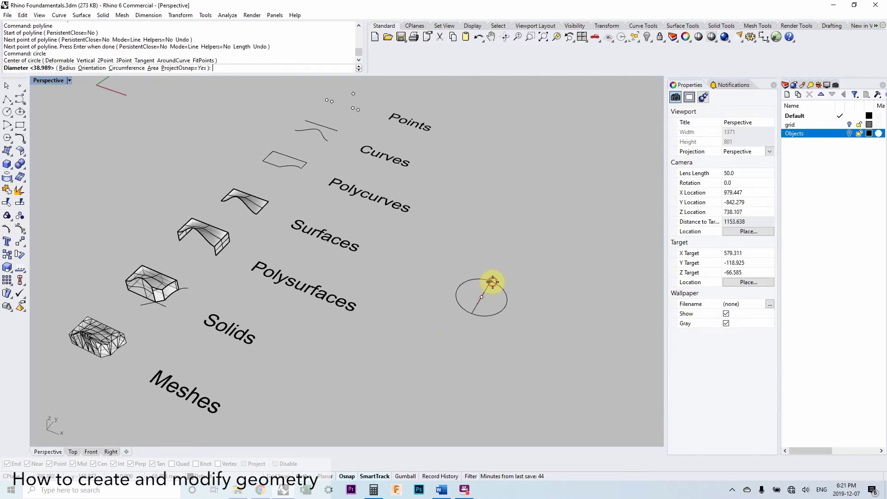
right_click_drag(502, 293, 451, 290, "shift")
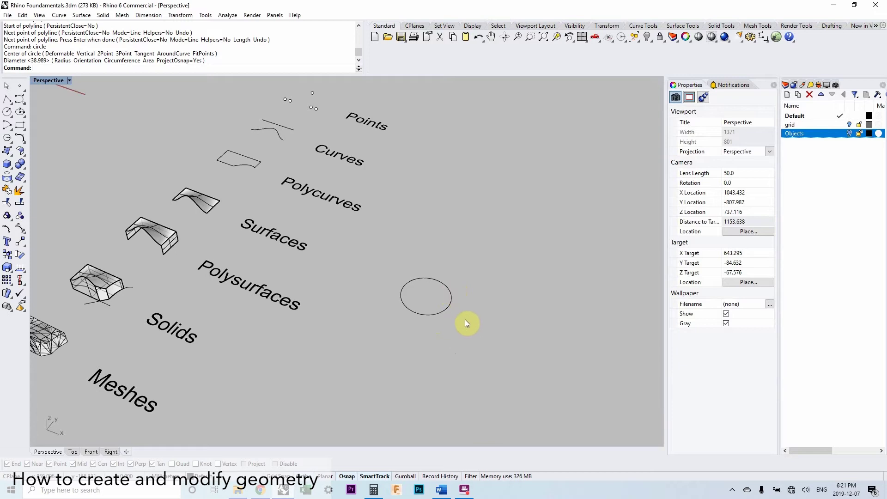
Step: Turn on the edit points of the solid beside the Solids label with the solidpton command
scroll(115, 277, "up", 3)
left_click(104, 287)
scroll(218, 265, "up", 2)
type("solidpton")
key("Return")
scroll(253, 262, "up", 2)
scroll(190, 182, "up", 2)
scroll(194, 187, "down", 6)
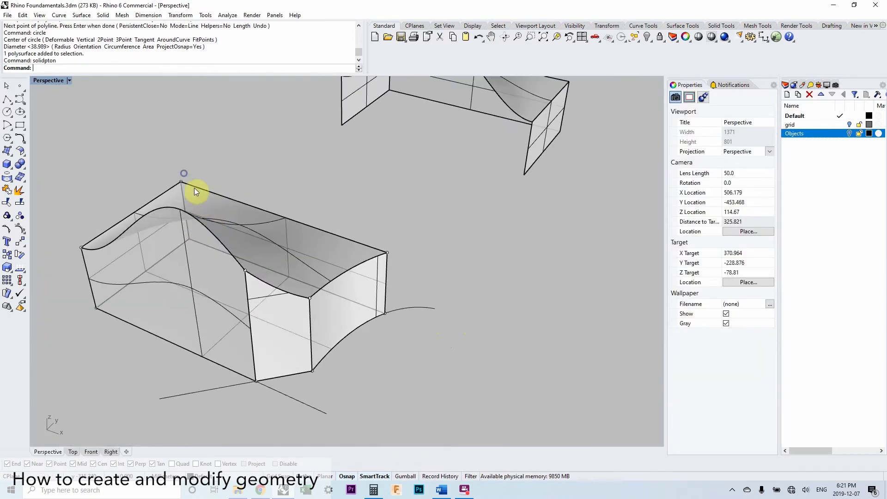
Step: Try moving the solid's rear top corner point vertically, undo the move, and turn the edit points off
left_click(185, 215)
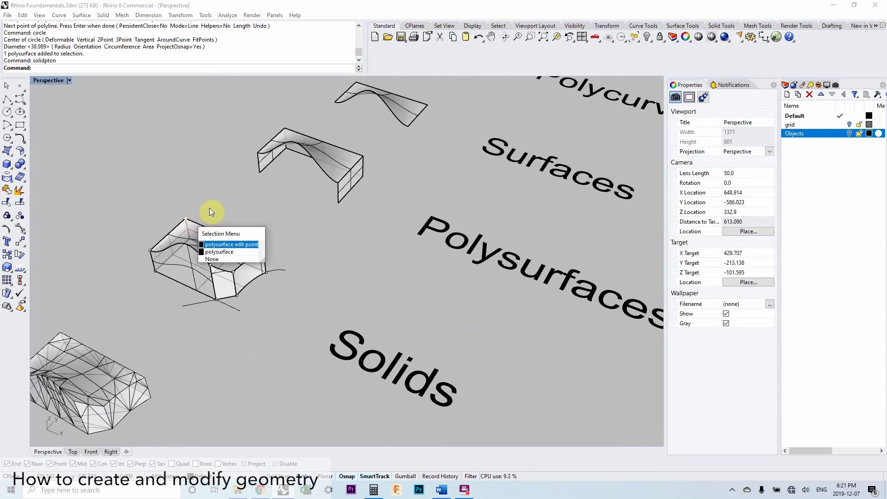
left_click(222, 245)
left_click(208, 201)
key("ctrl+z")
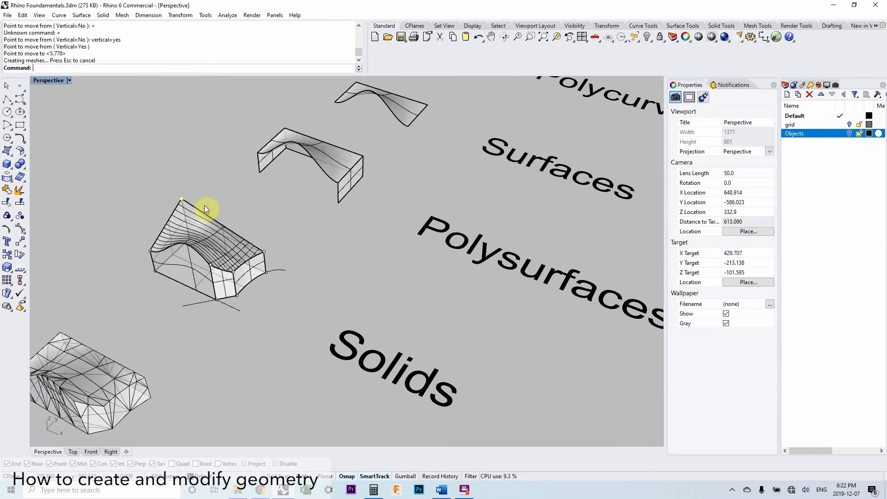
scroll(204, 205, "up", 3)
scroll(224, 217, "down", 5)
key("Escape")
Step: Delete the circle beyond the Polysurfaces label
scroll(239, 243, "down", 5)
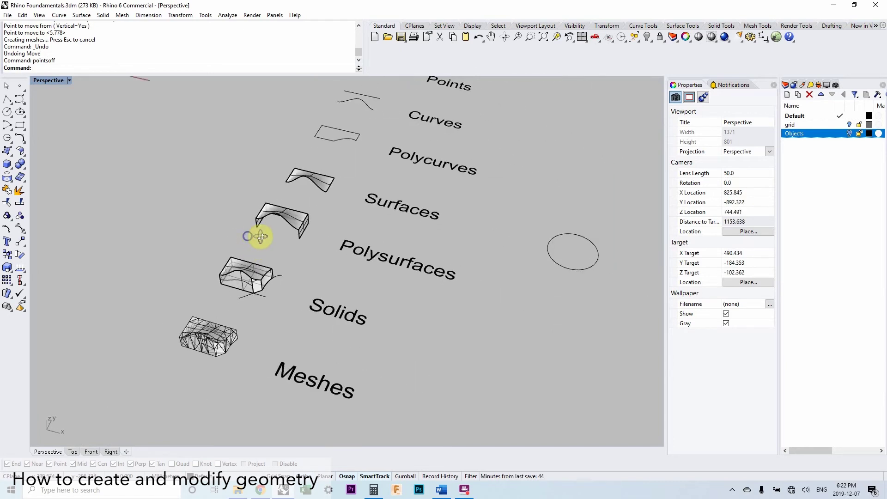
scroll(311, 257, "down", 3)
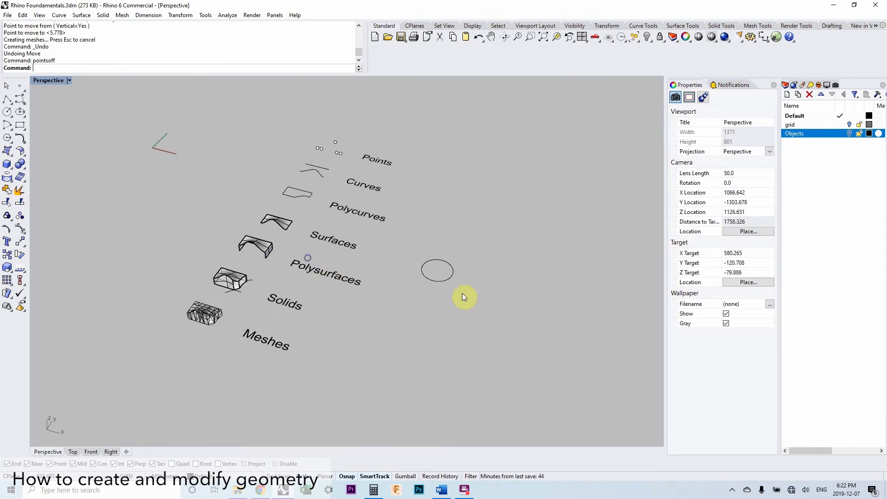
left_click(420, 258)
key("Delete")
Step: Twist the solid beside the Solids label about an axis from its lower front edge to the crest of its curved upper edge
right_click_drag(348, 279, 291, 239)
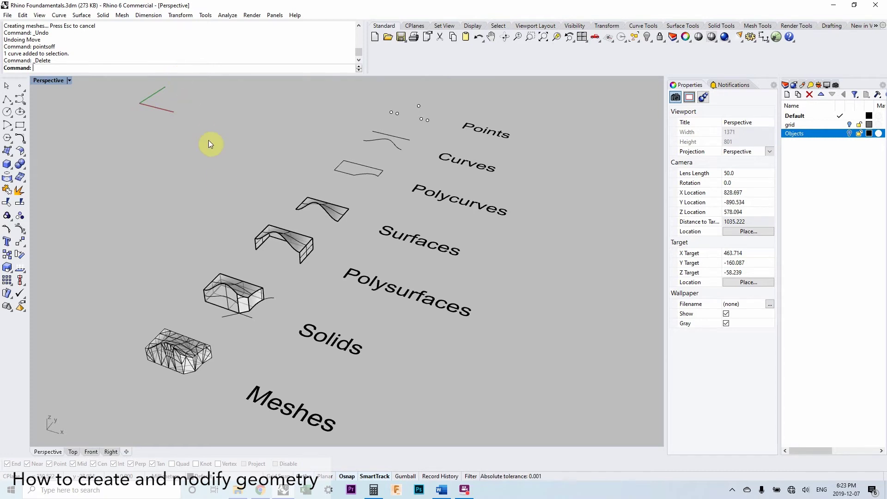
scroll(234, 283, "up", 4)
scroll(229, 270, "up", 3)
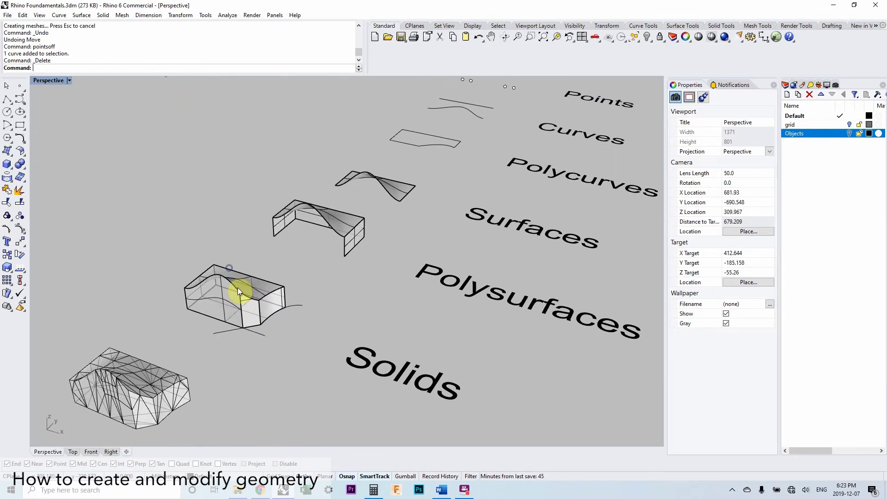
left_click(223, 274)
scroll(231, 282, "up", 5)
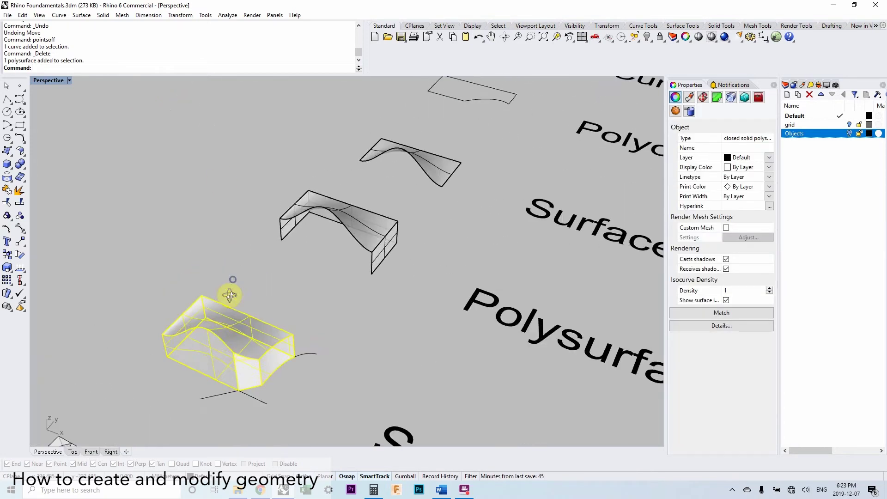
type("Twist")
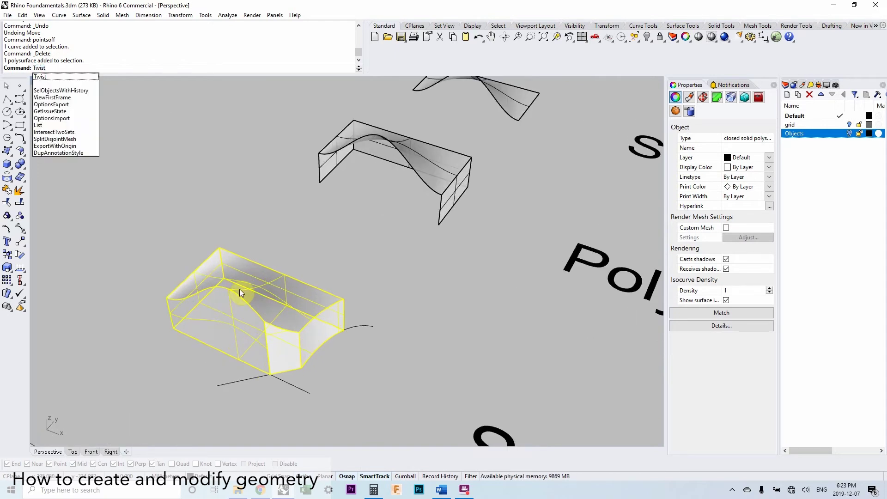
key("Return")
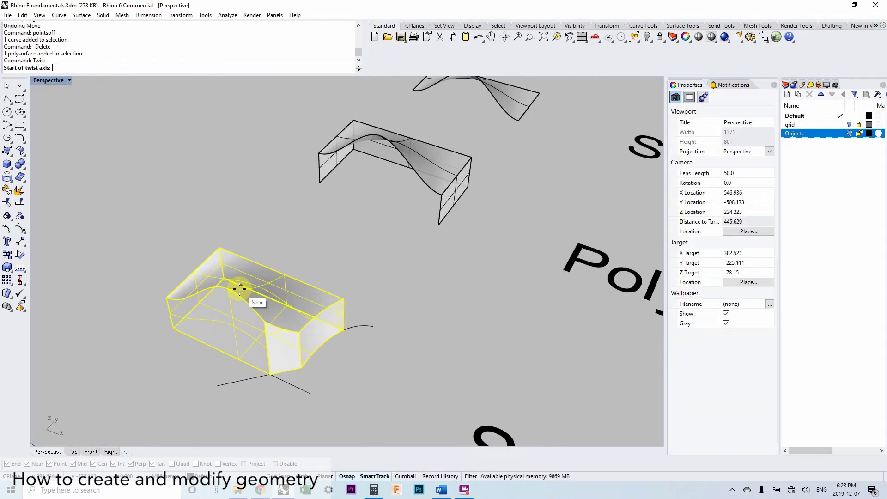
right_click_drag(254, 288, 260, 314)
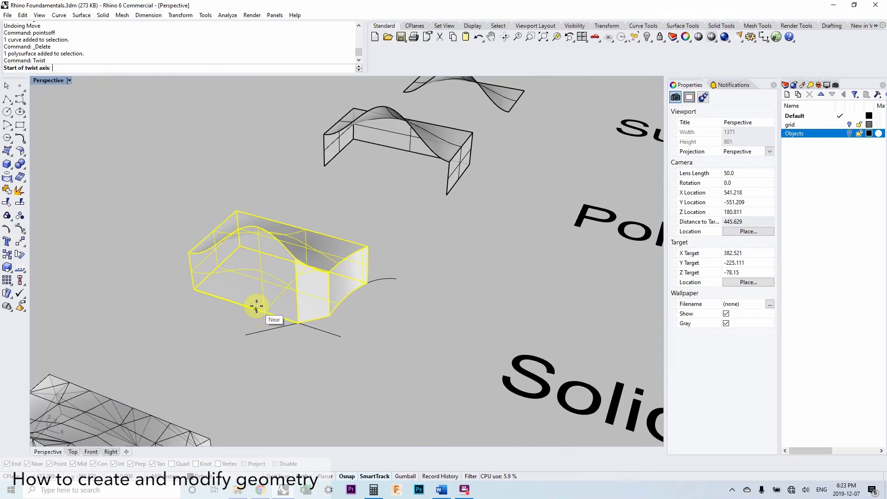
left_click(256, 309)
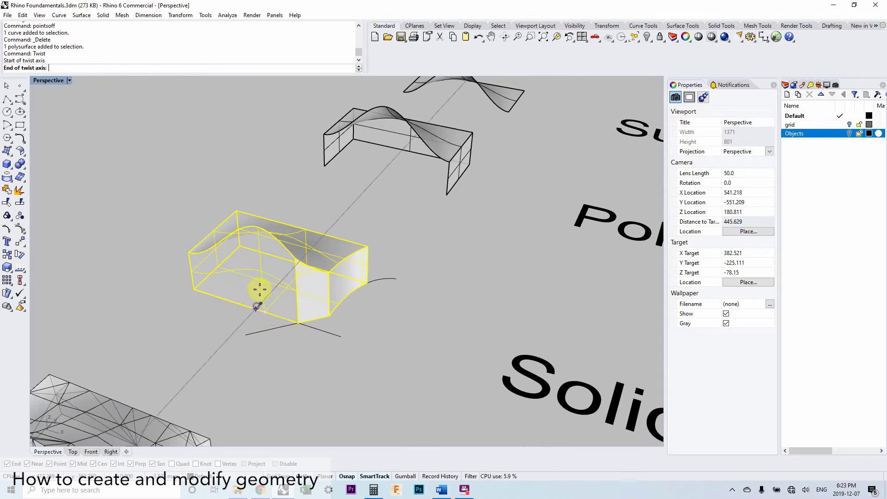
left_click(250, 226)
left_click(250, 227)
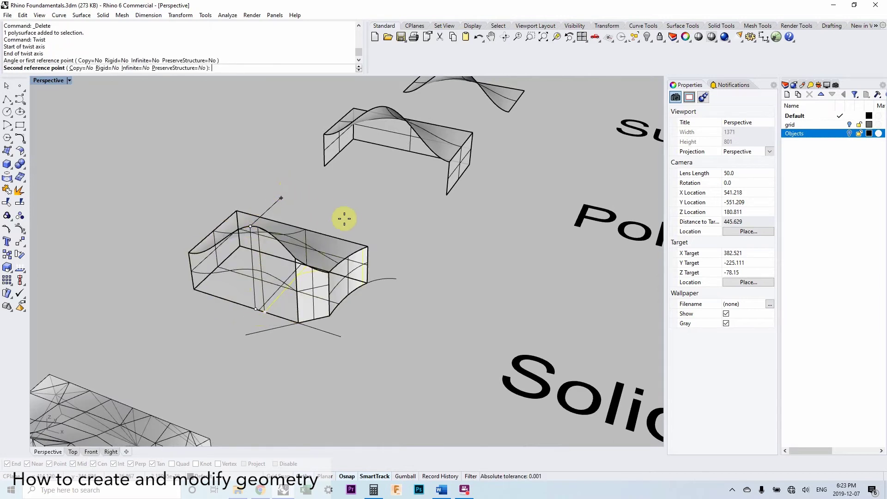
left_click(348, 248)
key("Escape")
Step: Undo the twist of the solid beside the Solids label
right_click_drag(402, 245, 337, 259)
key("ctrl+z")
key("Escape")
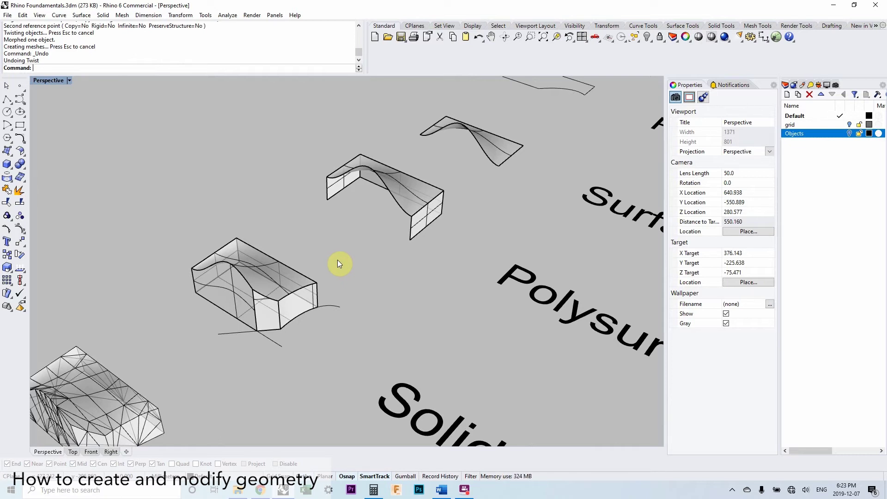
type("Points")
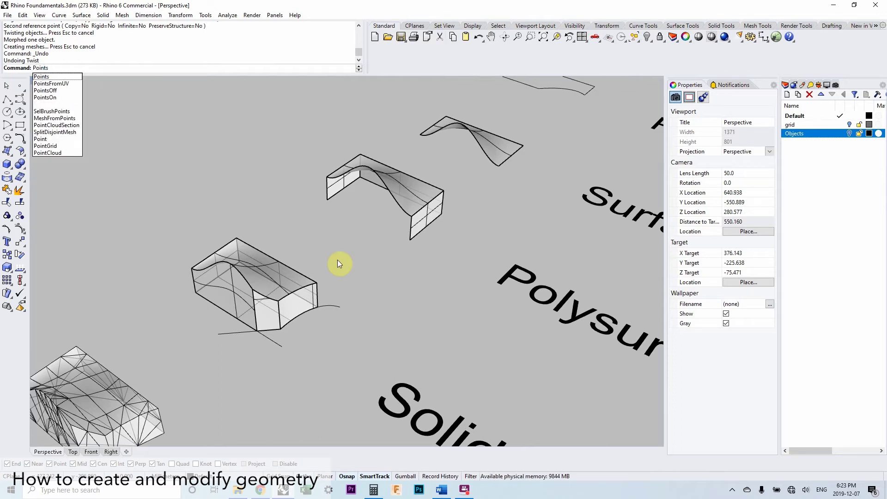
key("BackSpace")
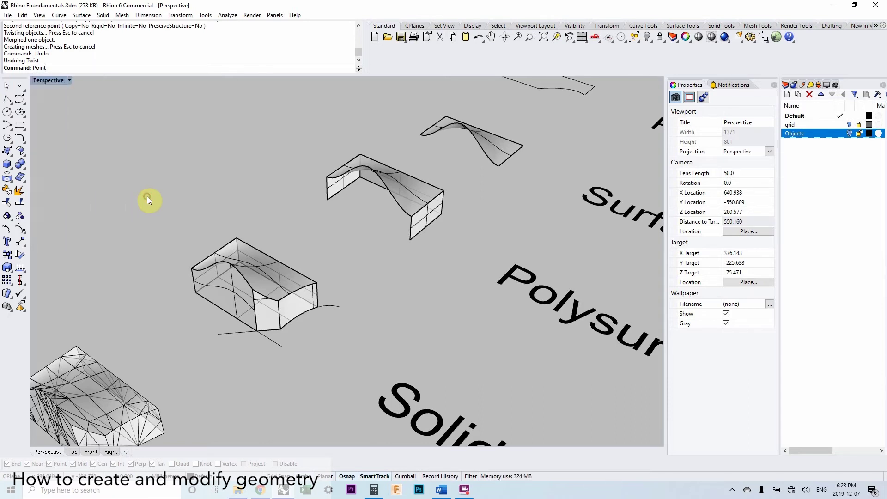
key("BackSpace")
key("BackSpace")
key("BackSpace")
key("BackSpace")
key("BackSpace")
left_click(20, 100)
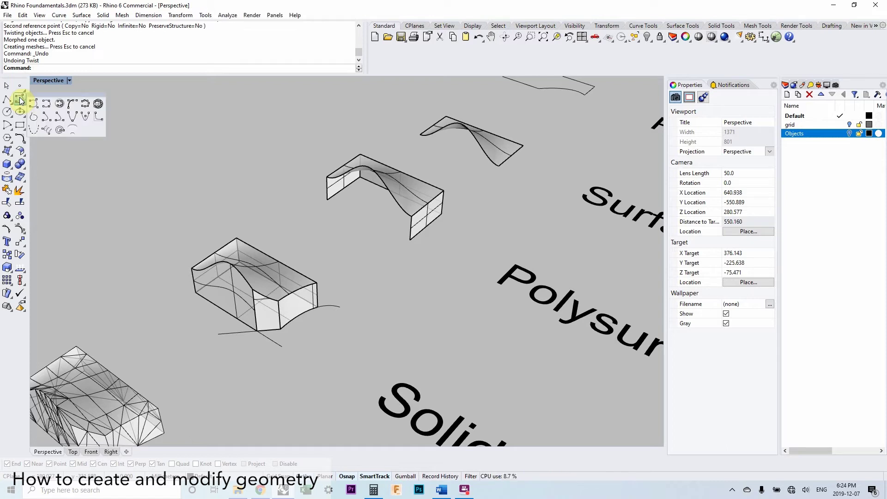
left_click(26, 104)
left_click(114, 171)
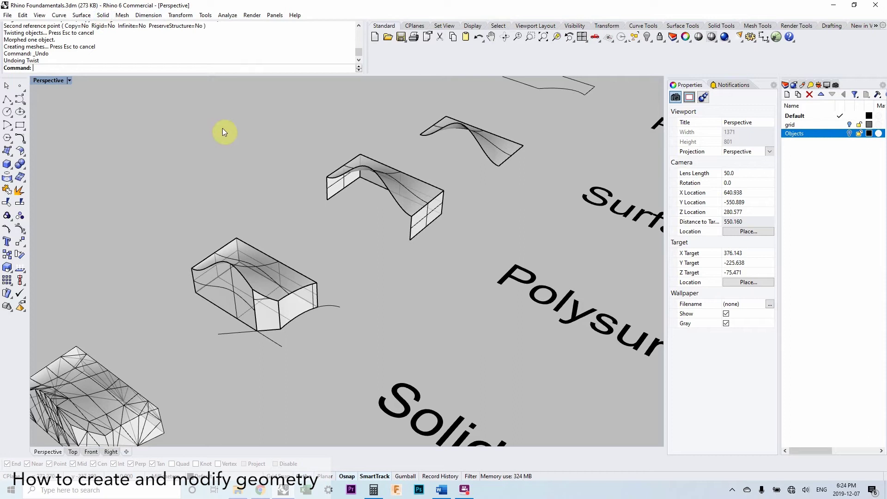
left_click(237, 257)
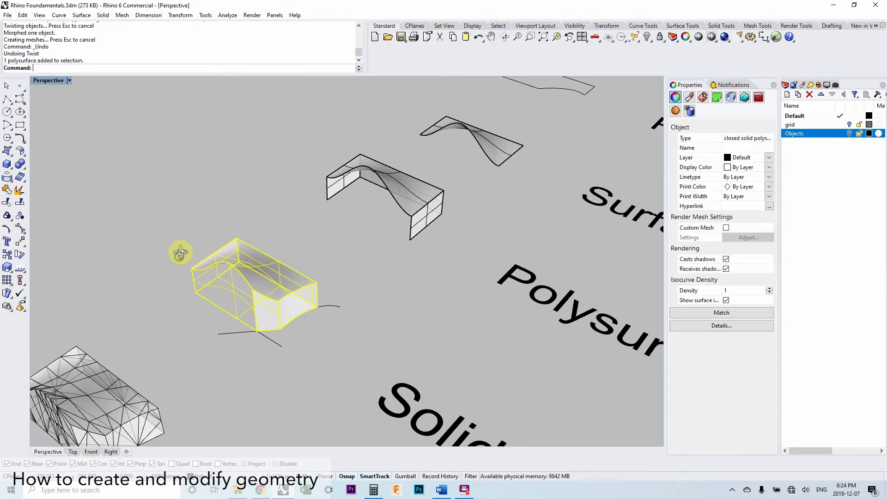
right_click_drag(174, 245, 165, 196)
left_click(102, 16)
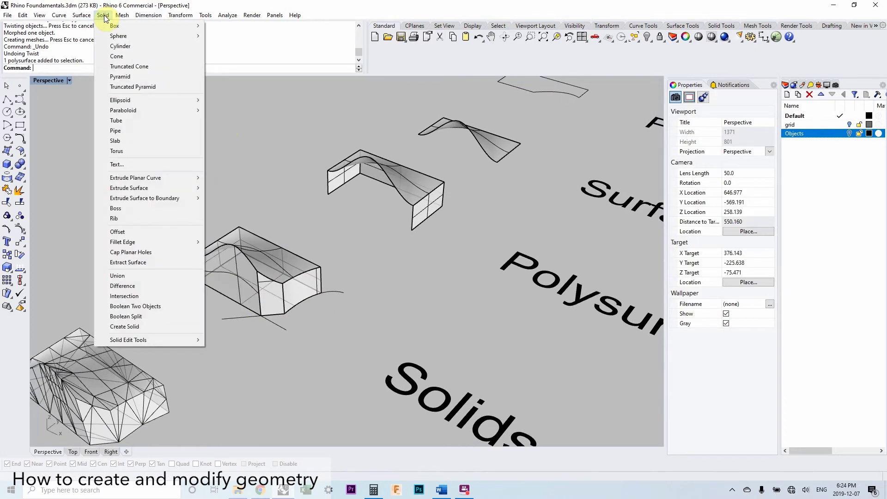
left_click(210, 262)
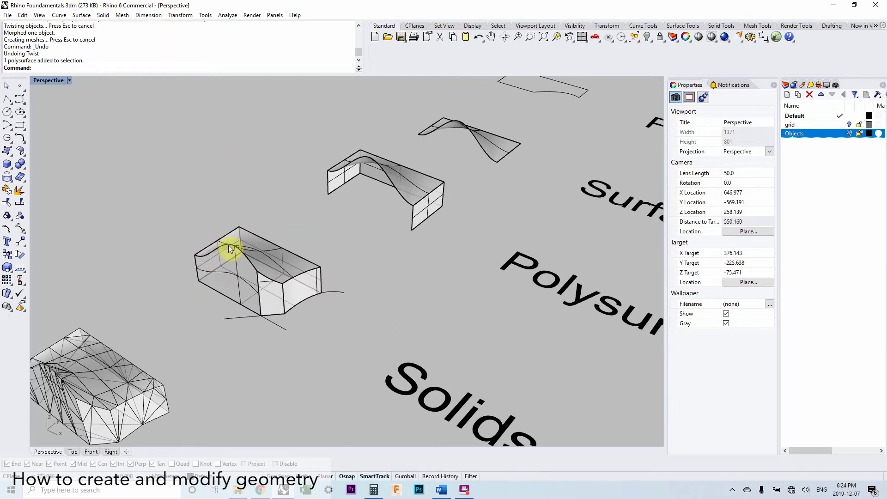
Step: Extract the solid's curved upper front edge as a separate curve with Duplicate Edge
scroll(244, 270, "up", 4)
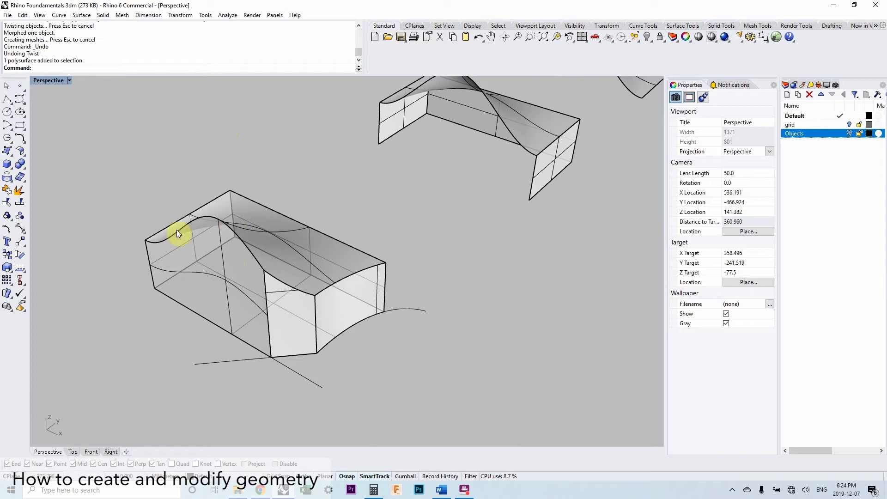
left_click(59, 15)
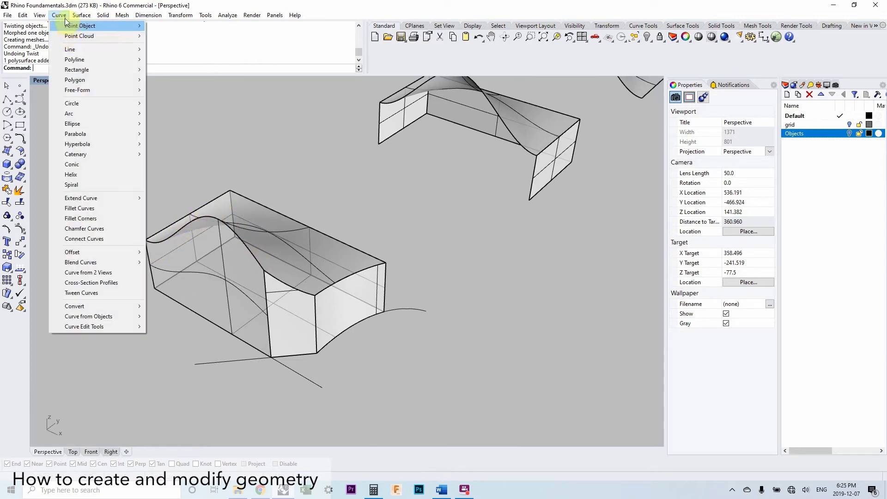
mouse_move(139, 18)
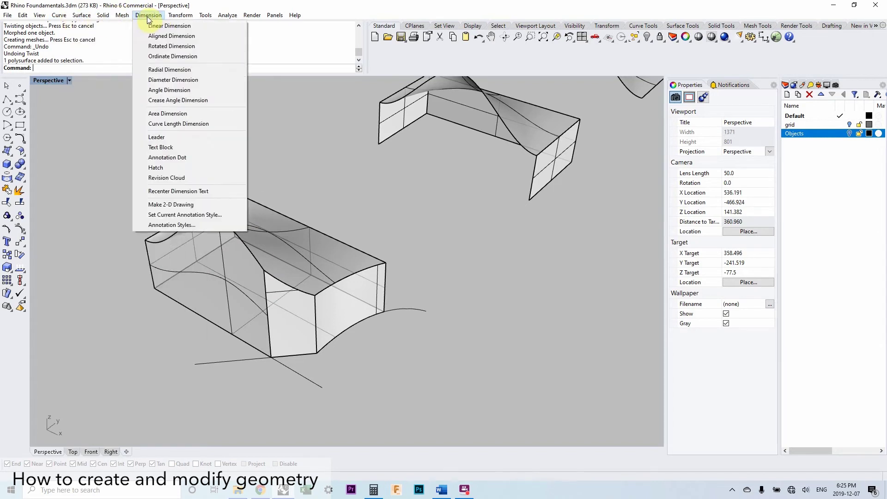
mouse_move(181, 18)
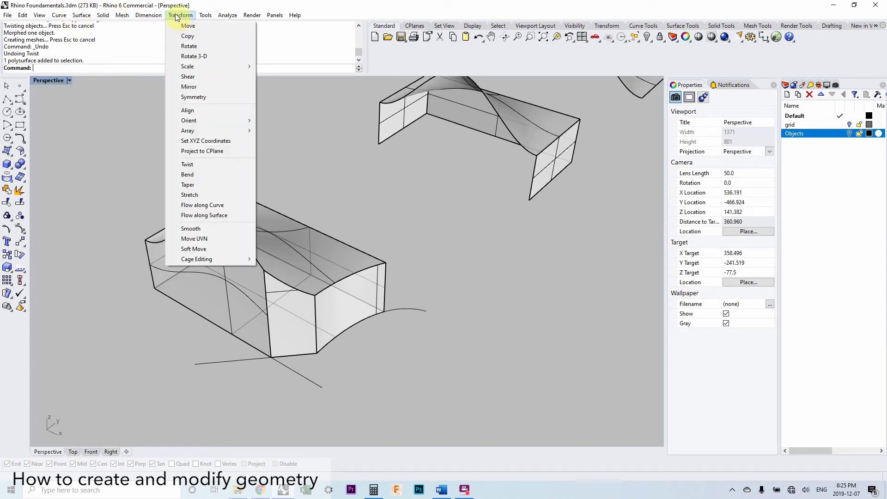
mouse_move(60, 17)
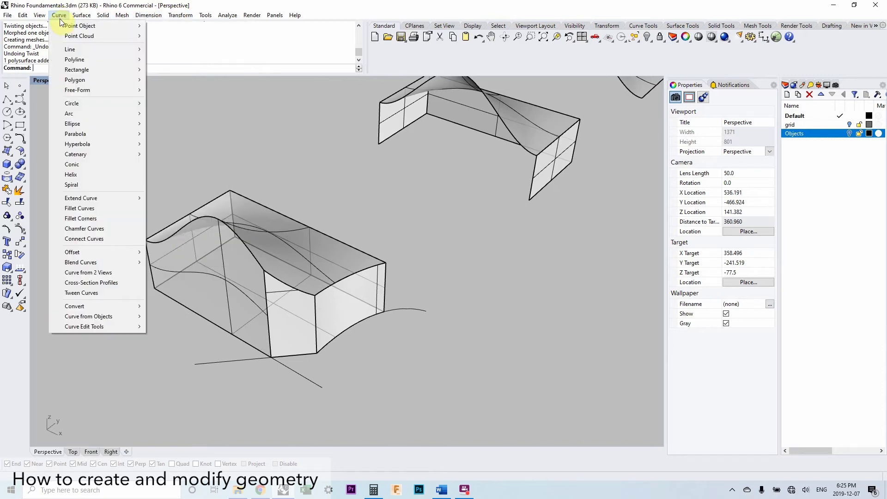
mouse_move(120, 326)
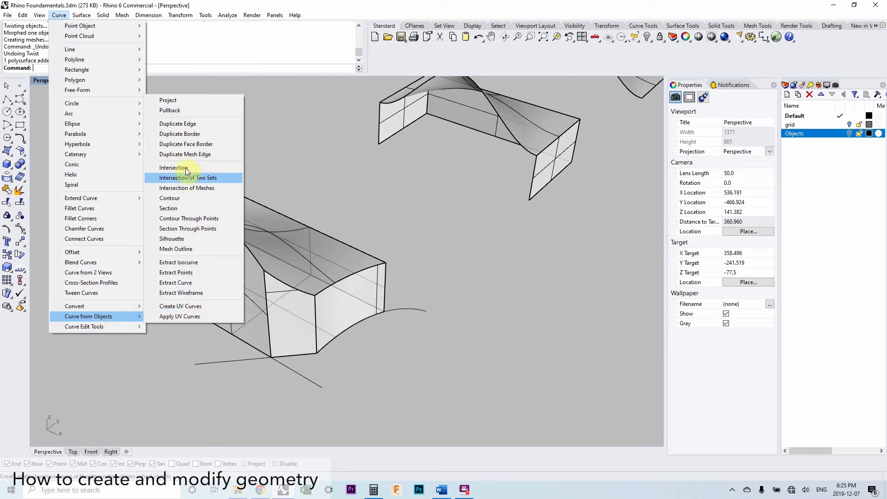
left_click(198, 123)
left_click(183, 219)
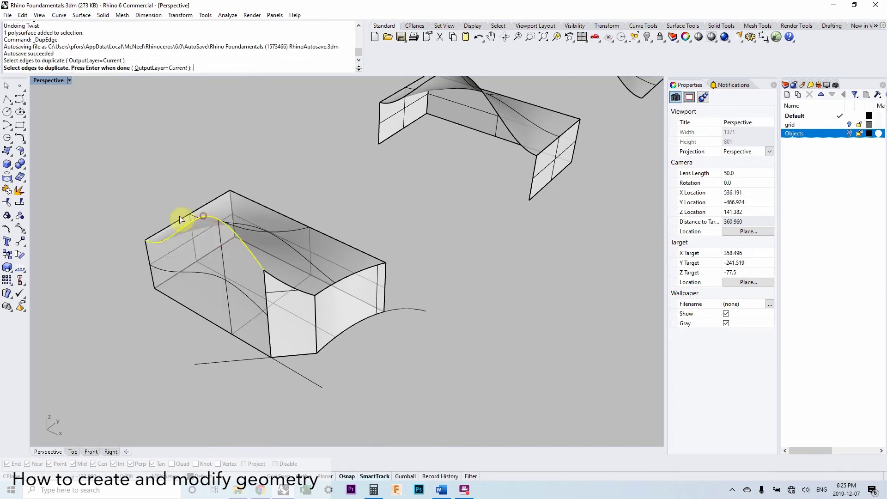
key("Return")
Step: Move the duplicated edge curve a short distance away from the solid
type("move")
key("Return")
left_click(141, 294)
left_click(102, 313)
Step: Delete the duplicated edge curve near the solid
left_click(117, 285)
right_click_drag(118, 286, 333, 272)
left_click(119, 140)
left_click(337, 243)
key("Delete")
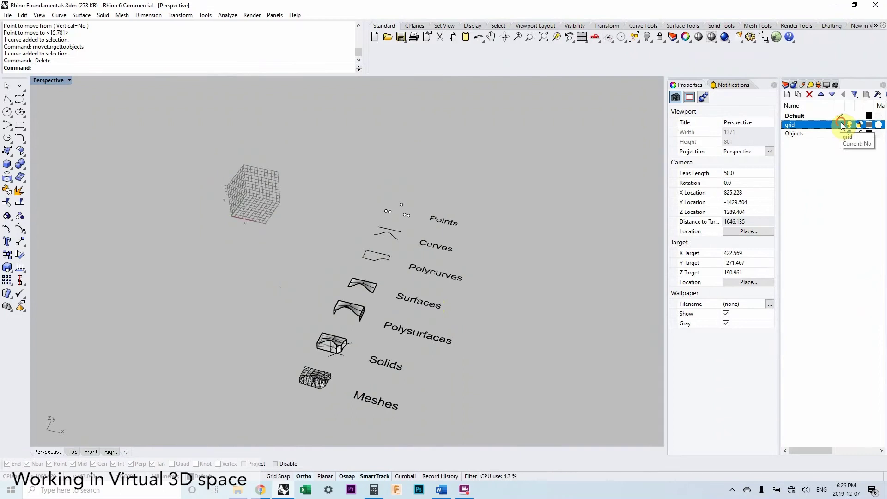
Step: Make the grid layer current, hide the Default layer, and target the view on a grid plane with movetargettoobjects
left_click(849, 117)
scroll(250, 206, "up", 7)
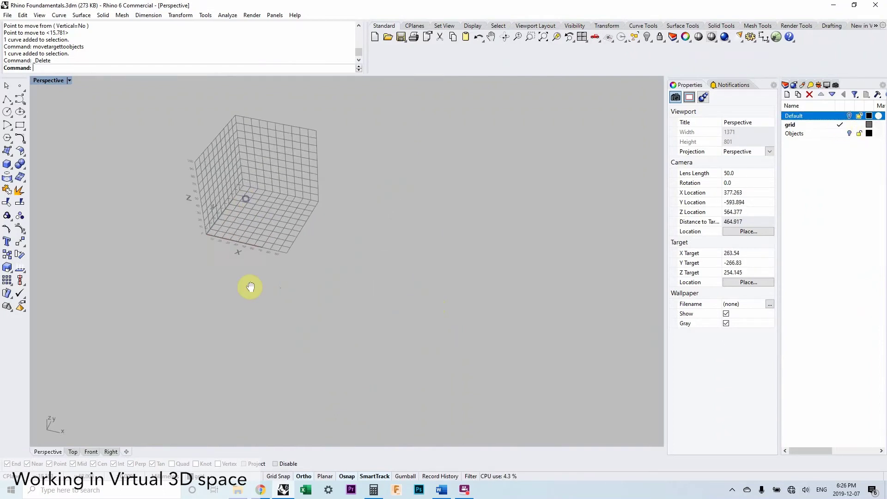
left_click(401, 379)
scroll(353, 315, "up", 6)
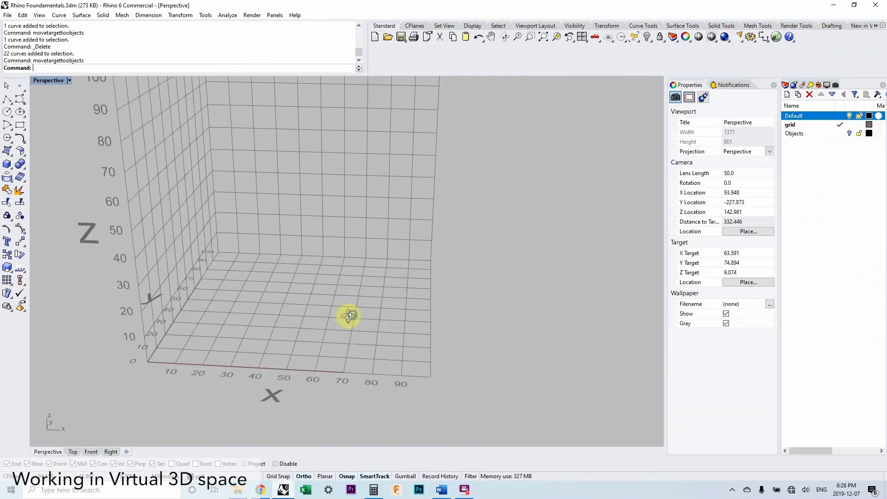
scroll(319, 315, "down", 3)
right_click_drag(313, 325, 297, 316)
scroll(300, 315, "up", 3)
scroll(323, 333, "down", 2)
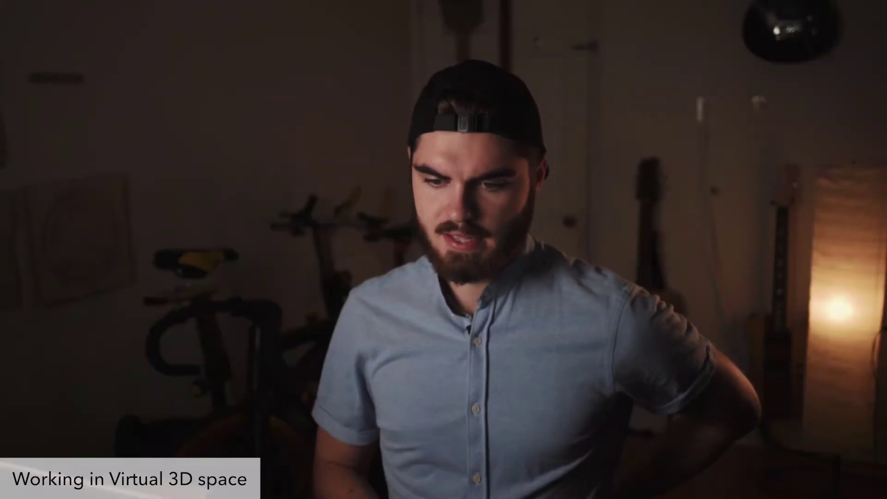
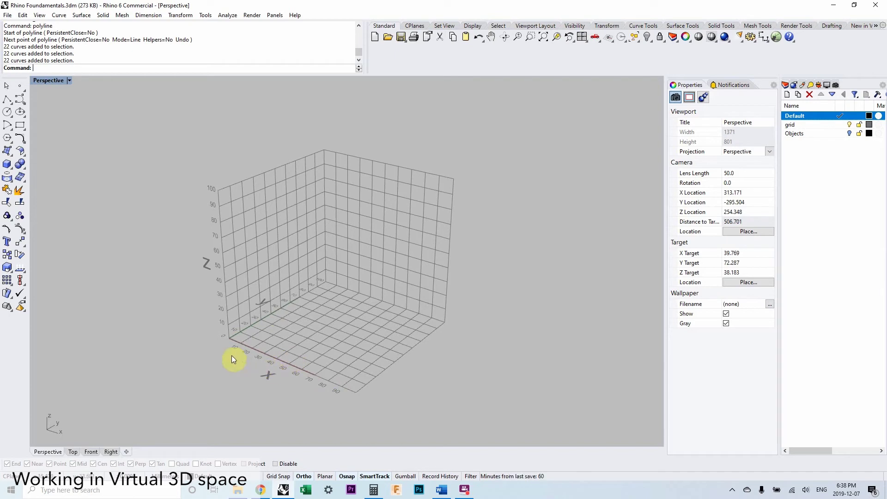
Step: Highlight the horizontal XY grid, the vertical XZ grid and the vertical YZ grid one after another, and clear the selection
right_click_drag(238, 356, 253, 353)
left_click(307, 342)
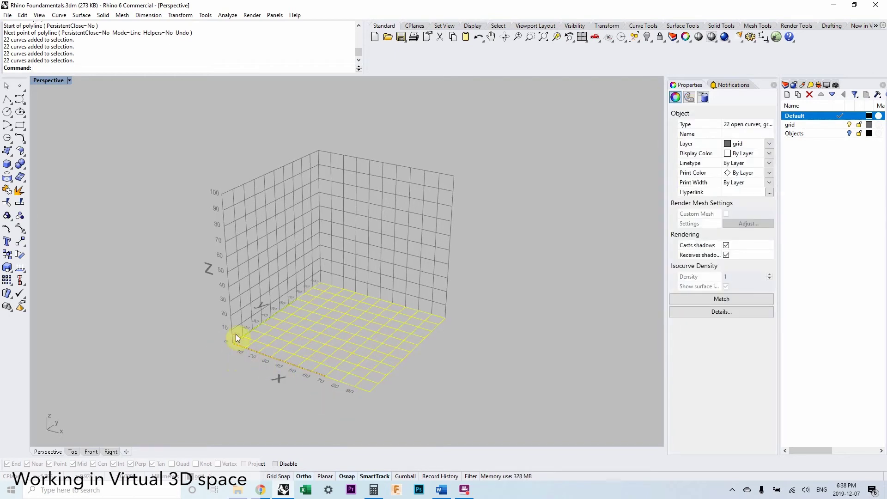
scroll(320, 287, "down", 2)
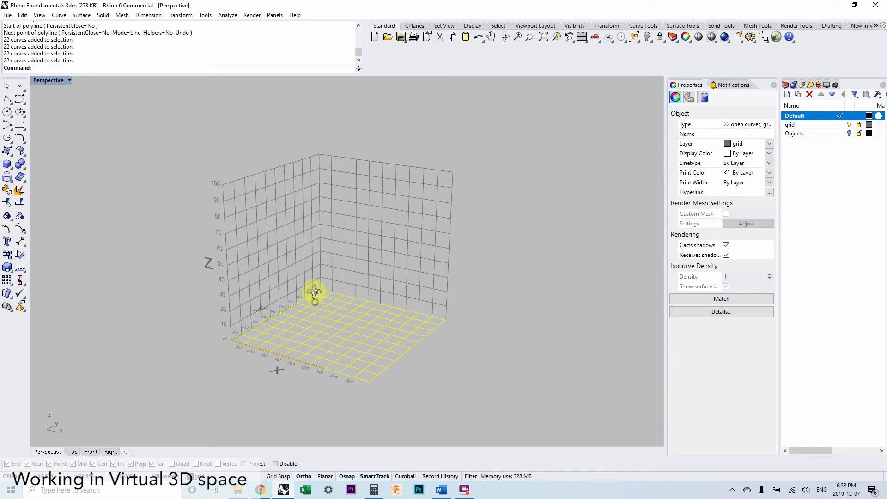
left_click(369, 263)
right_click_drag(364, 270, 339, 281)
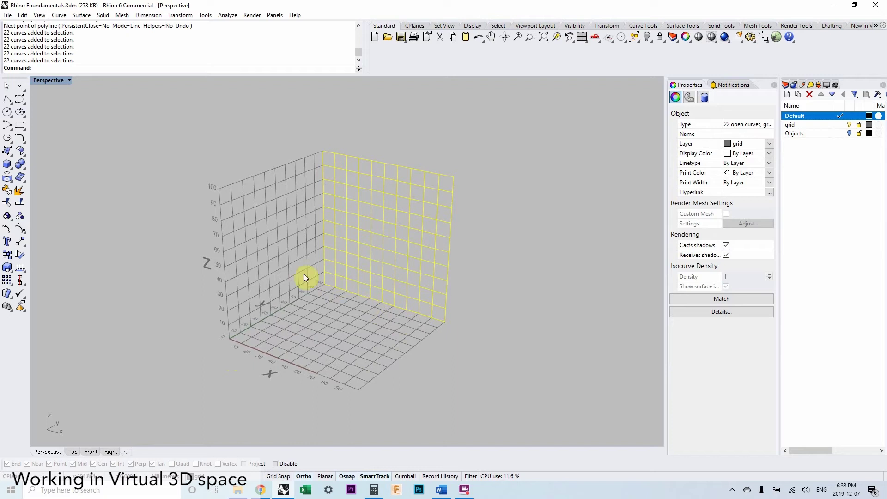
left_click(289, 259)
right_click_drag(290, 259, 286, 302)
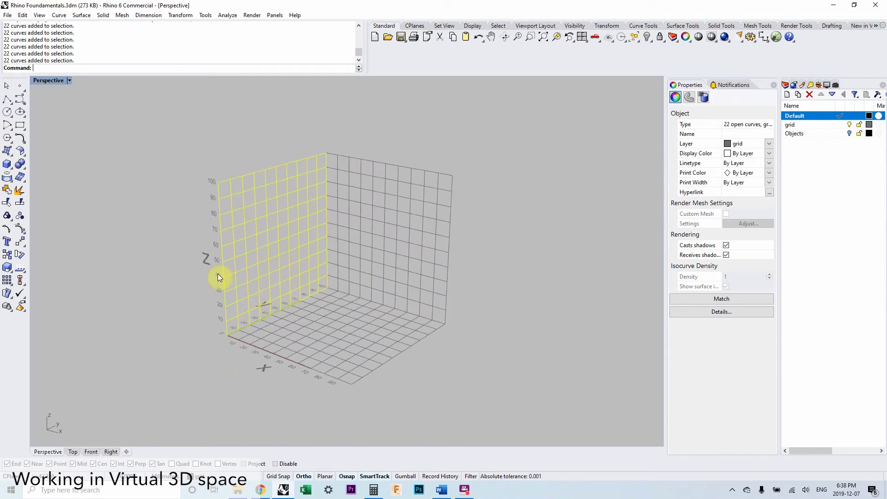
right_click_drag(214, 196, 176, 237)
left_click(182, 218)
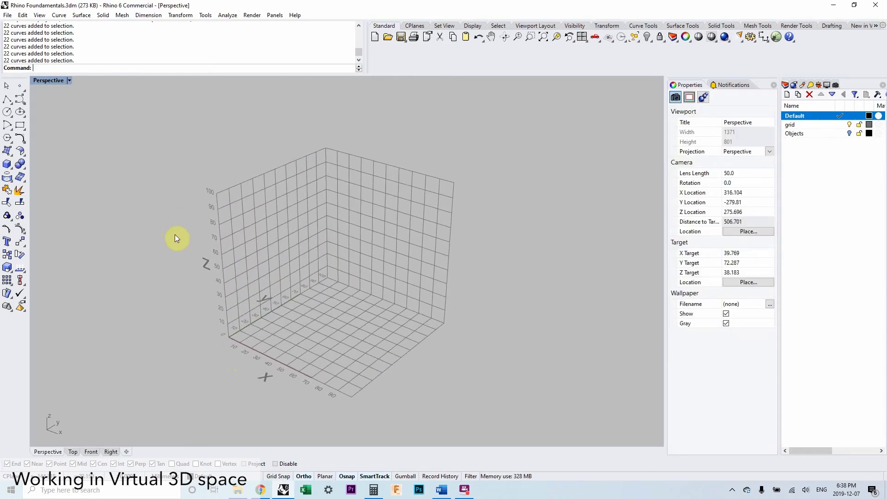
Step: Examine the XYZ reference grid and its origin corner from several angles and distances
mouse_move(309, 291)
right_mouse_down()
mouse_move(368, 284)
mouse_move(337, 300)
mouse_move(323, 292)
mouse_move(317, 306)
right_mouse_up()
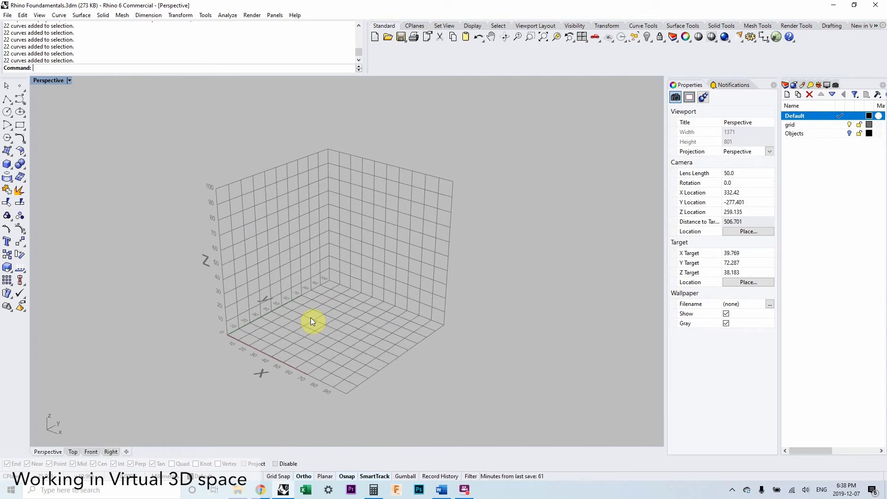
right_click_drag(311, 319, 229, 360)
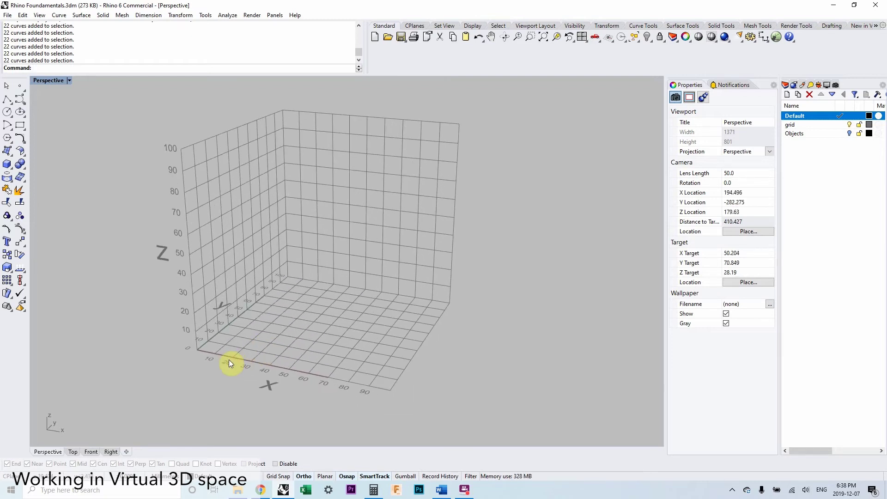
scroll(228, 359, "up", 3)
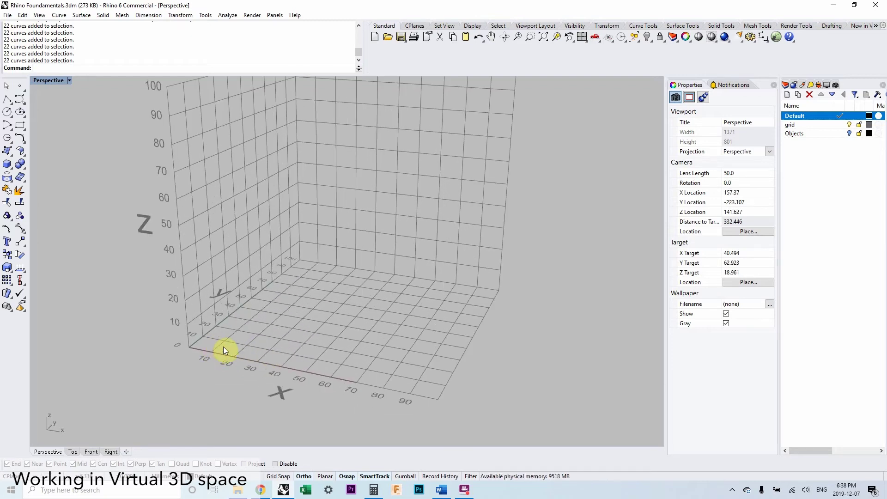
scroll(222, 352, "up", 5)
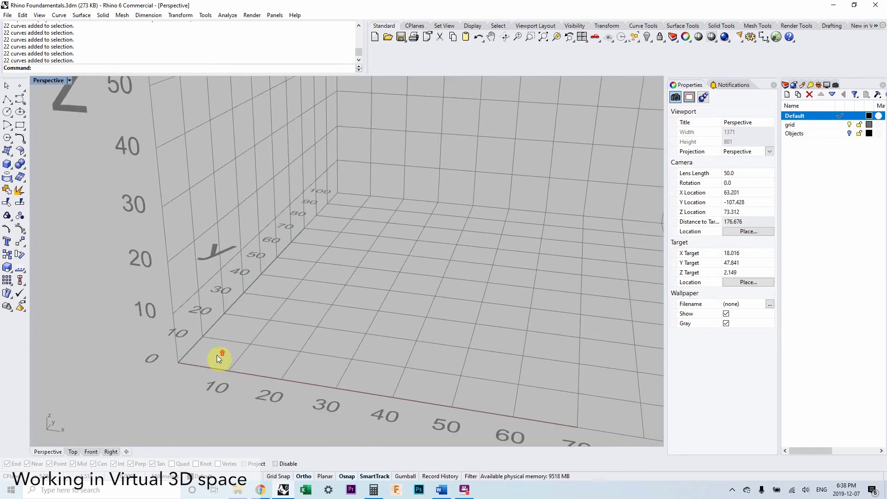
scroll(203, 330, "down", 2)
right_click_drag(204, 333, 184, 323)
scroll(186, 320, "up", 2)
scroll(183, 314, "down", 3)
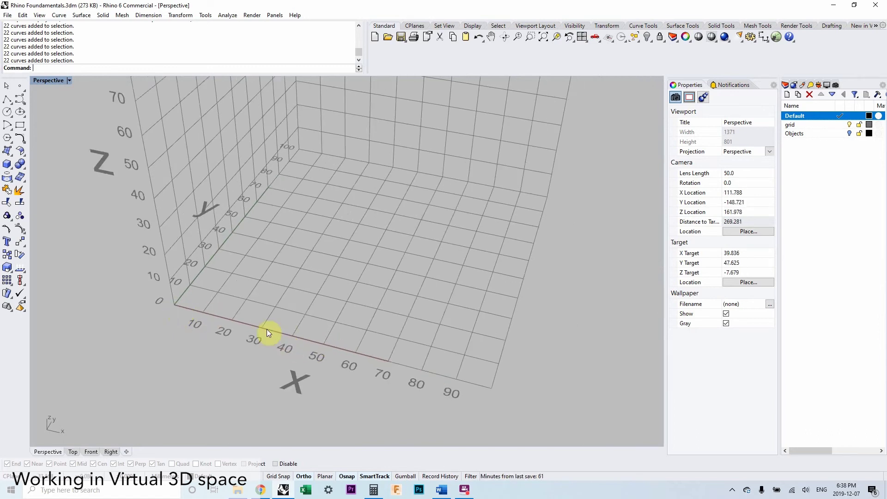
Step: Draw a single-segment polyline from the grid origin to the 50 mark on the X axis by snapping to the grid
type("polyline")
key("Return")
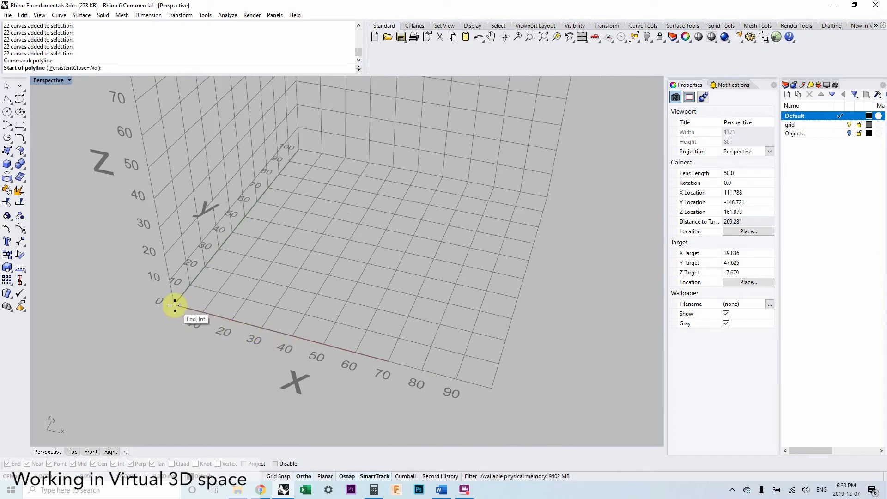
scroll(174, 305, "down", 6)
scroll(190, 315, "up", 8)
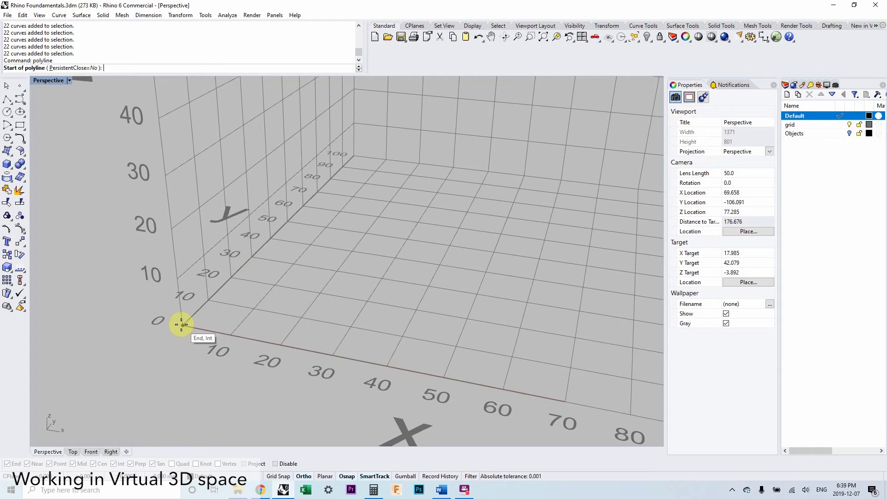
mouse_move(186, 323)
right_mouse_down("shift")
mouse_move(188, 340)
mouse_move(180, 317)
right_mouse_up("shift")
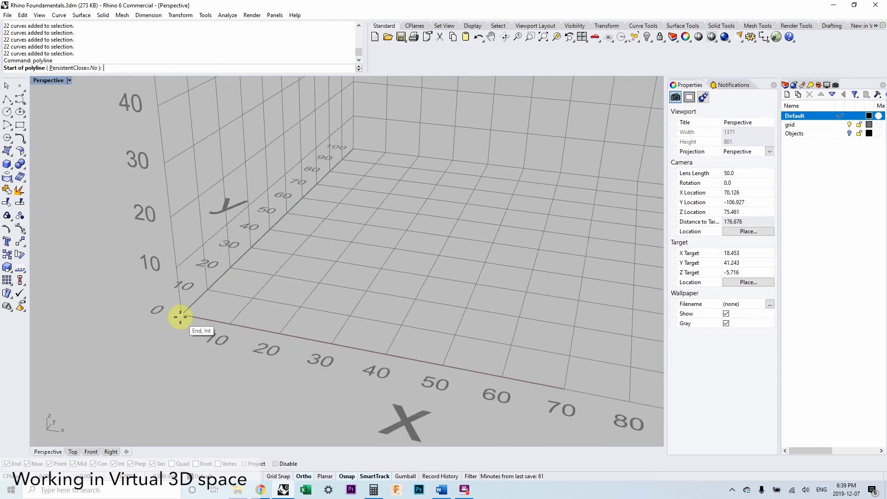
left_click(180, 316)
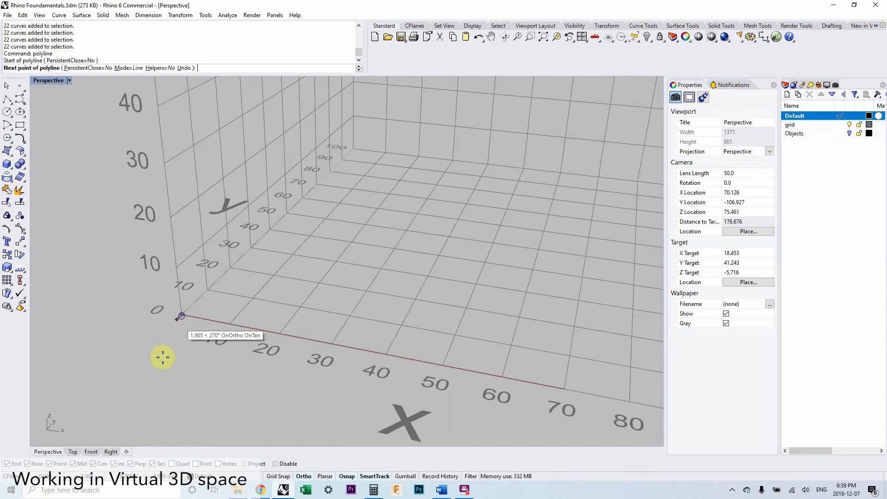
scroll(178, 349, "down", 4)
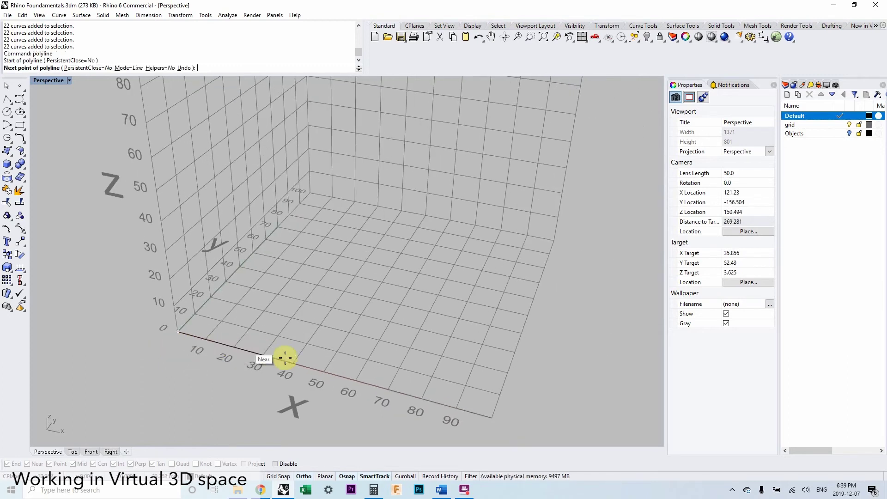
left_click(324, 373)
key("Return")
Step: Delete the snapped polyline along the X axis, keeping the grid group
right_click_drag(334, 365, 285, 365, "shift")
scroll(285, 364, "down", 4)
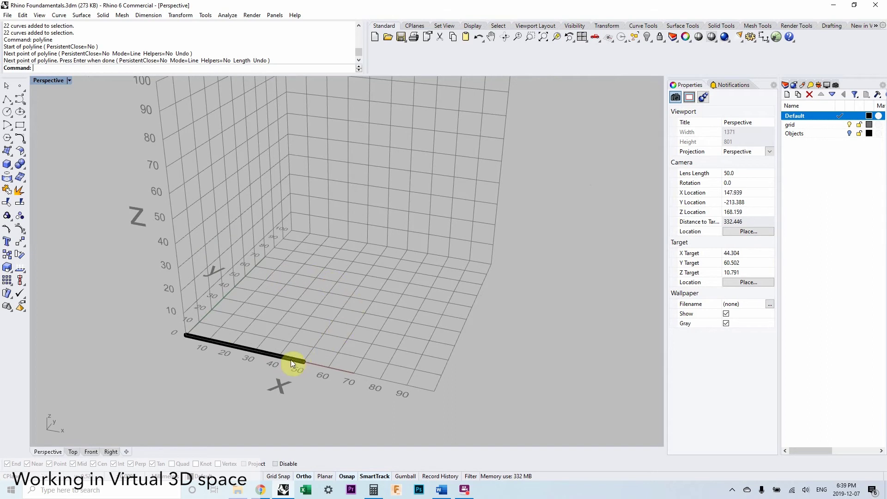
scroll(291, 361, "up", 7)
scroll(291, 363, "up", 2)
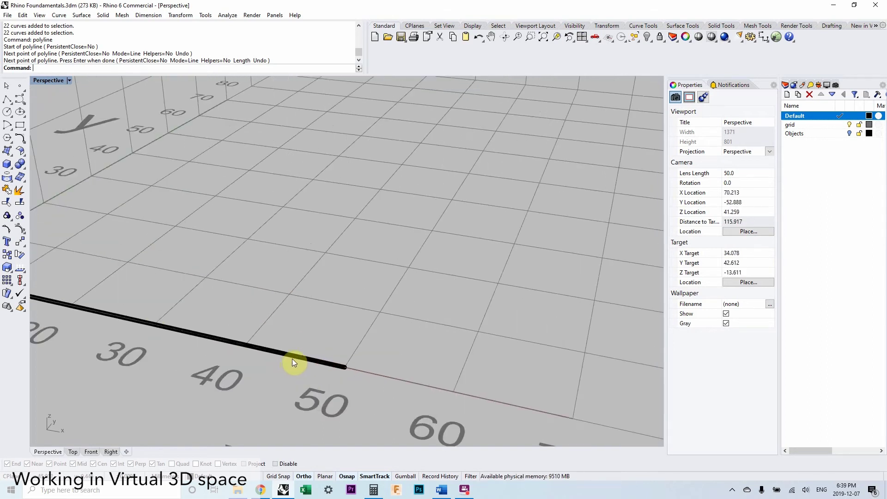
left_click(293, 359)
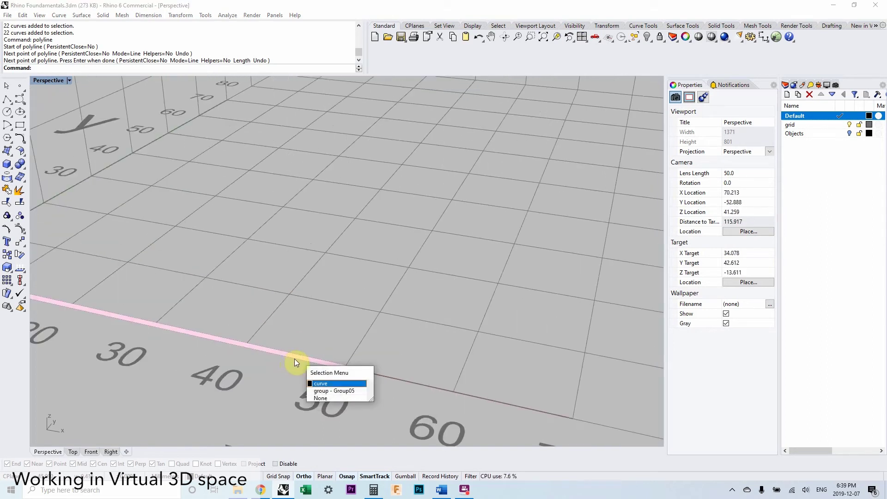
key("Return")
key("Delete")
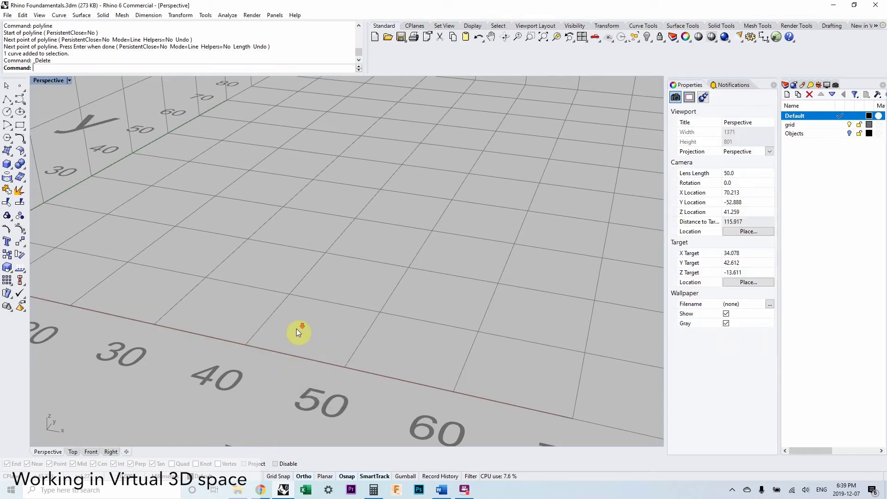
Step: Draw a single-segment polyline by coordinates from 0,0,0 to 50,0,0
scroll(296, 339, "down", 4)
right_click_drag(296, 339, 247, 346)
scroll(214, 331, "down", 2)
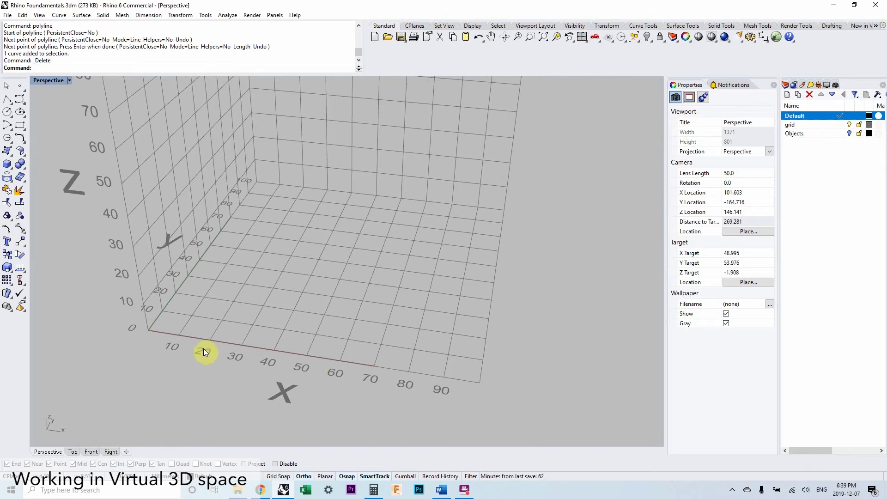
right_click(163, 356)
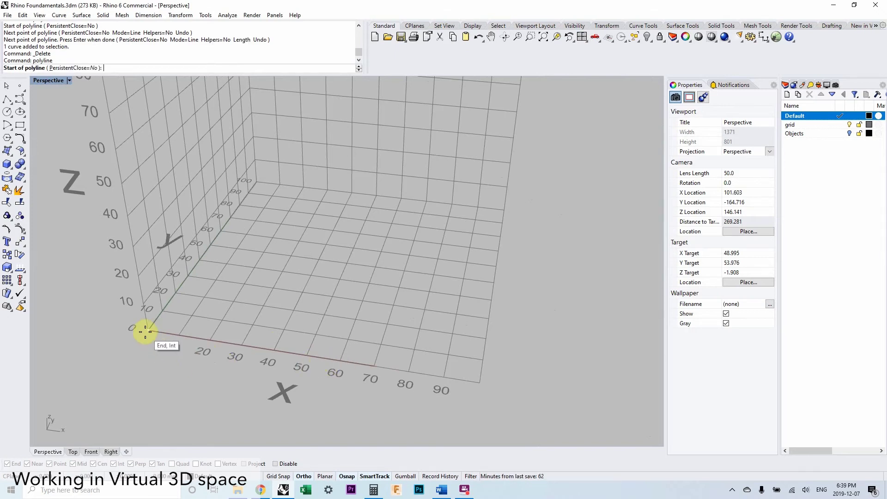
right_click_drag(174, 366, 224, 353)
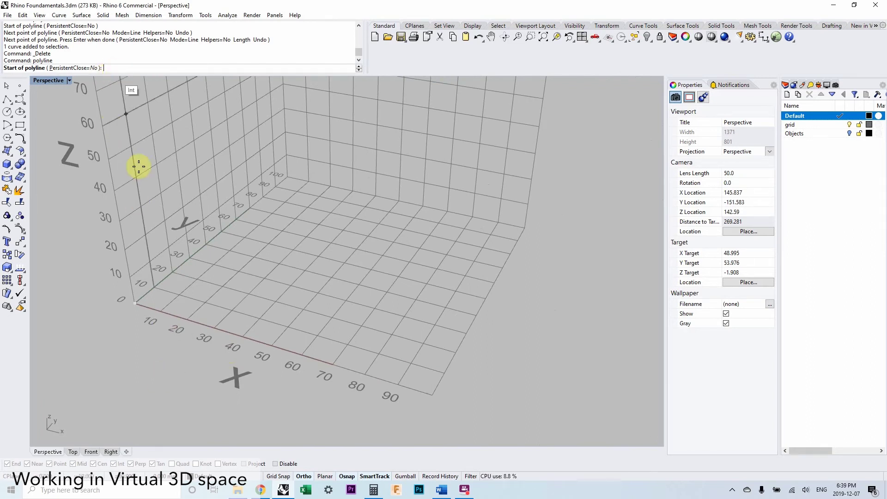
type("0,0,0")
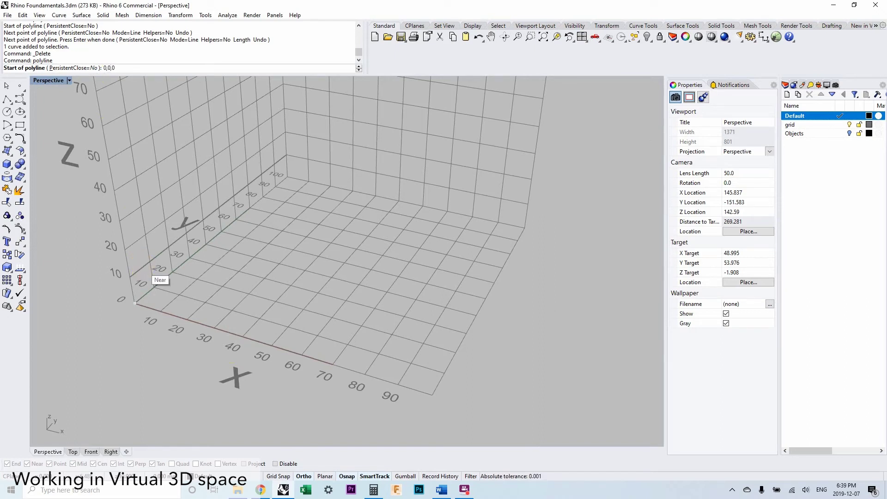
key("Return")
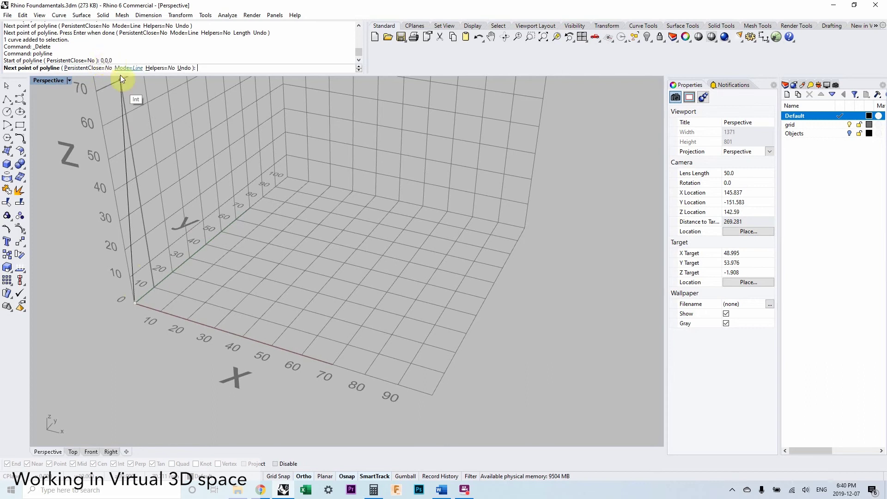
type("50")
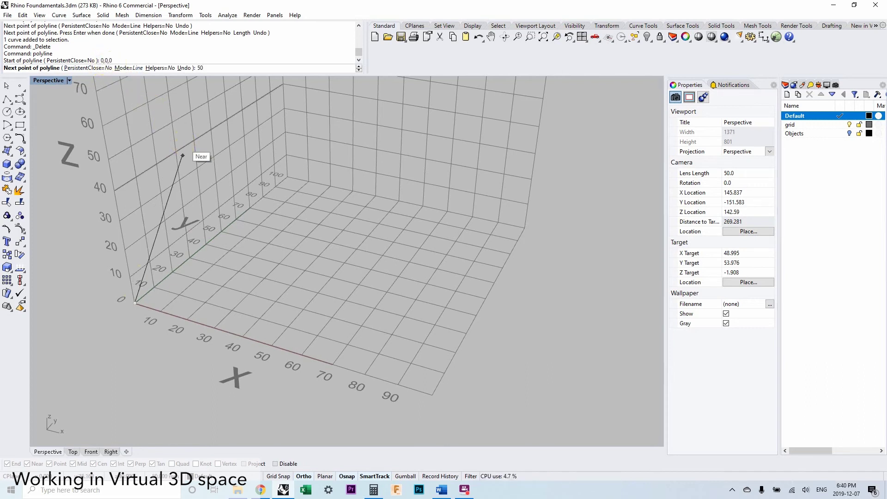
type(",0,0")
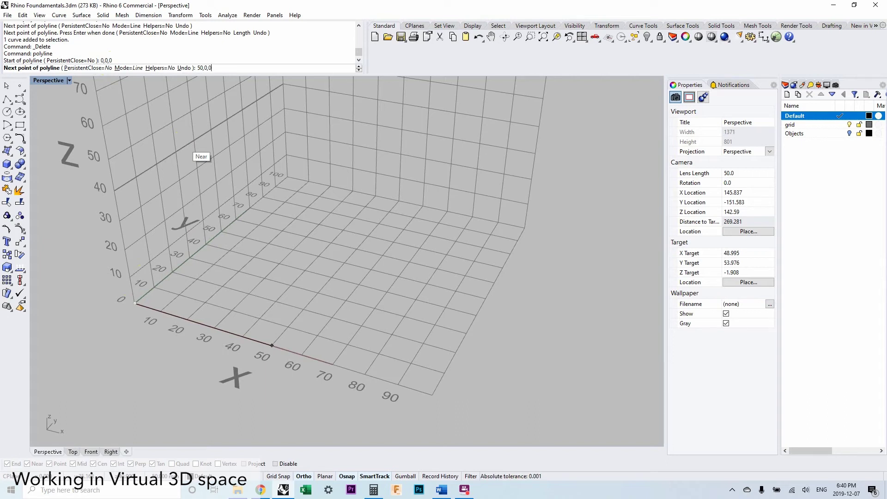
key("Return")
key("Return")
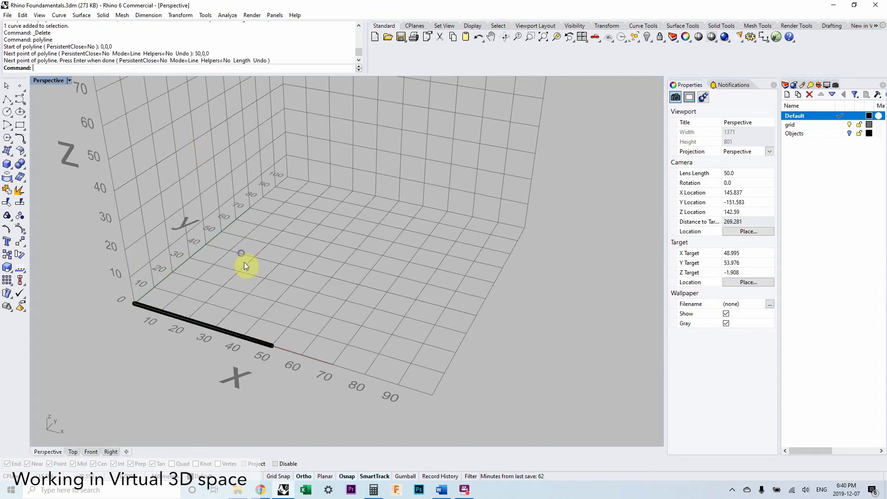
Step: Delete the coordinate-drawn polyline lying along the X axis
scroll(253, 342, "up", 2)
scroll(253, 342, "down", 2)
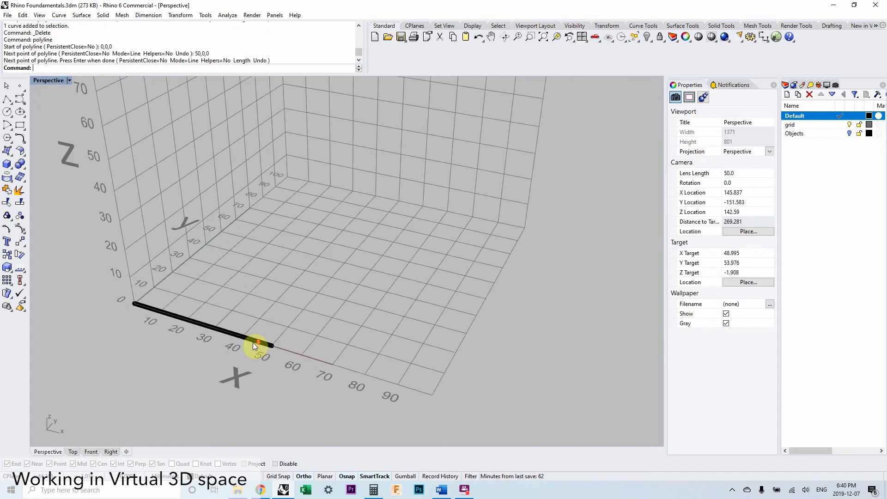
left_click(171, 317)
left_click(210, 342)
key("Delete")
Step: Start a polyline at the grid origin and place its second point at coordinates 50,0,0
type("polyline")
key("Return")
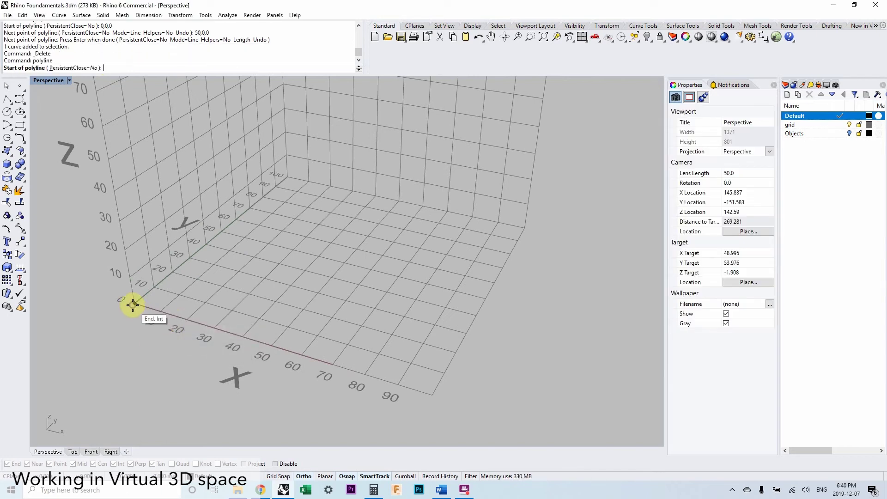
left_click(132, 305)
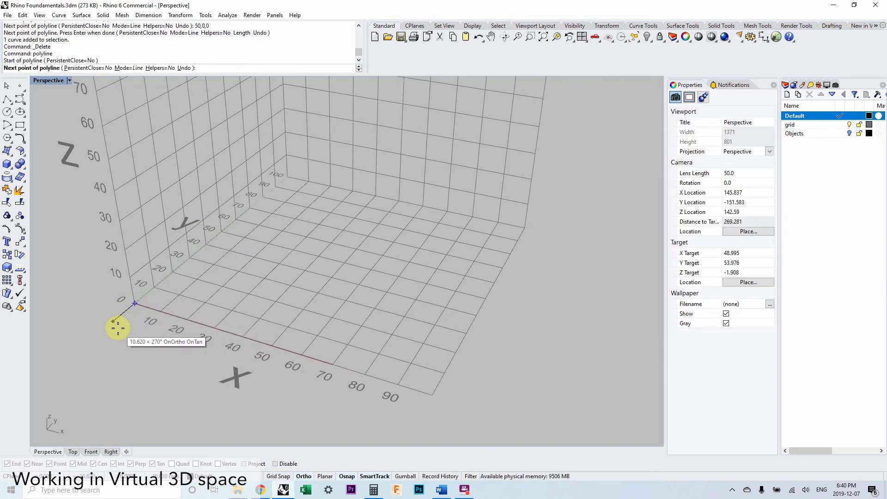
type("50,0,0")
key("Return")
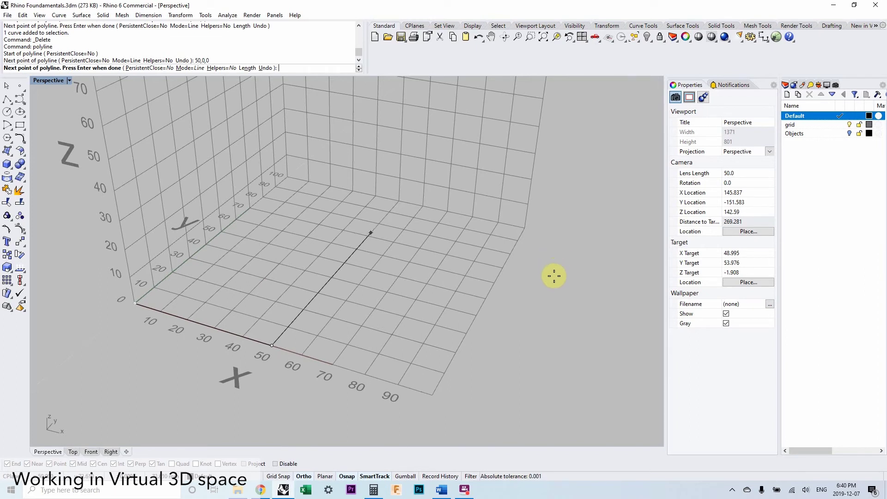
Step: Continue the polyline to coordinates 0,20,0 and finish it as an open two-segment curve
type("20")
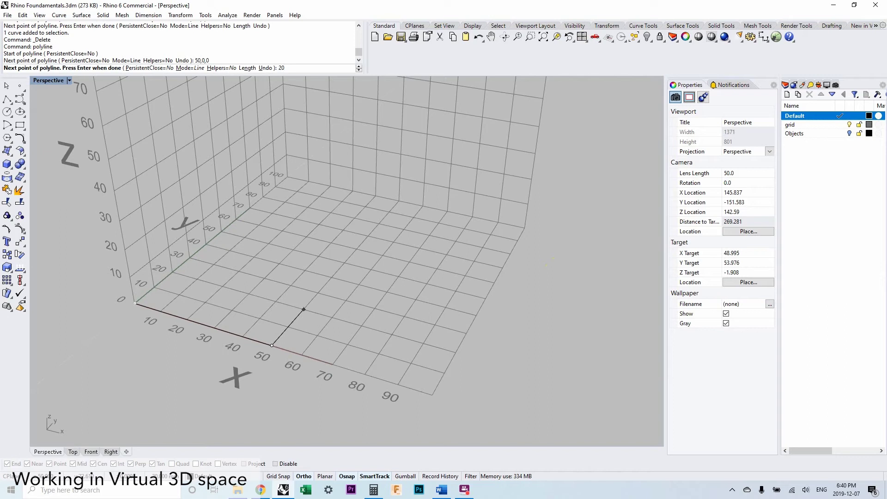
key("BackSpace")
key("BackSpace")
type("0,20")
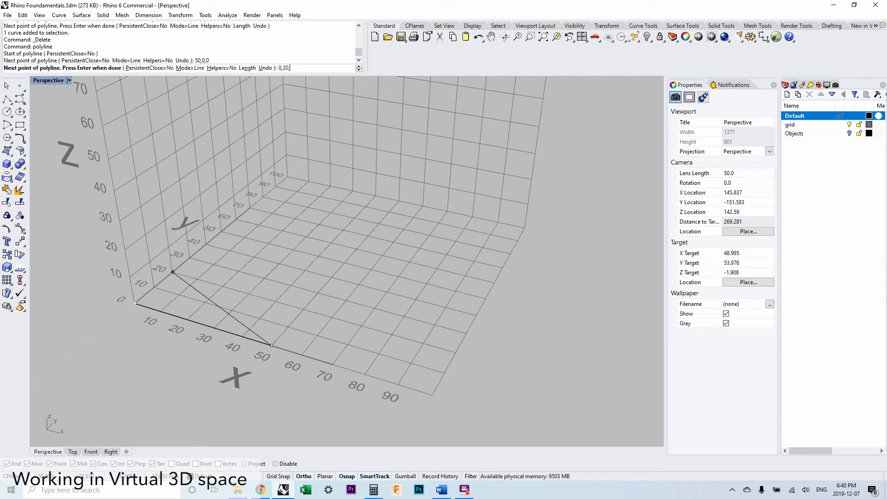
type(",0")
key("Return")
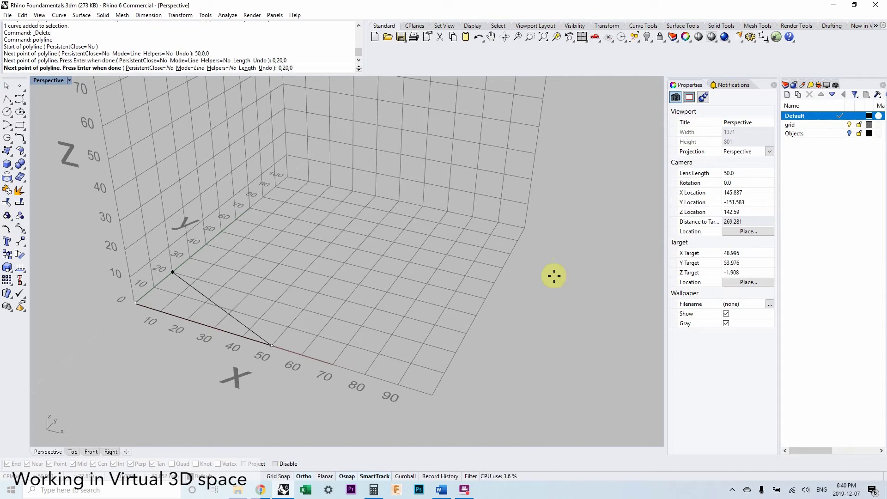
right_click_drag(386, 293, 369, 291)
scroll(185, 324, "up", 1)
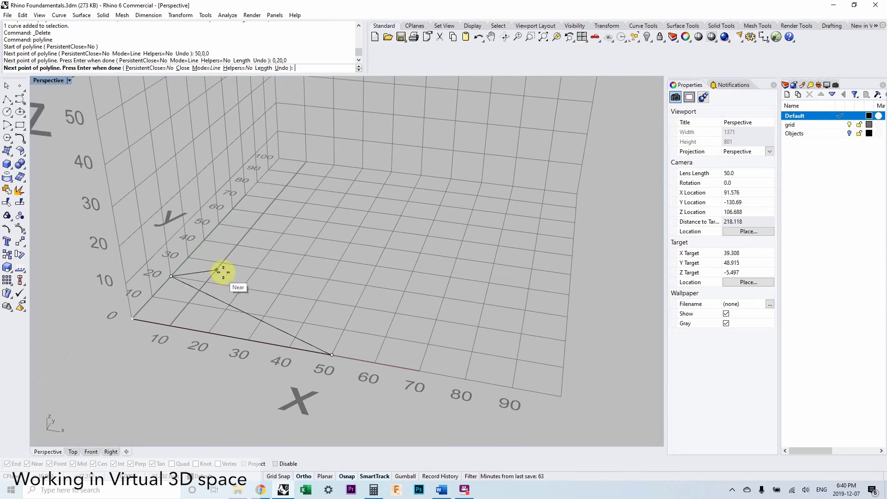
key("Return")
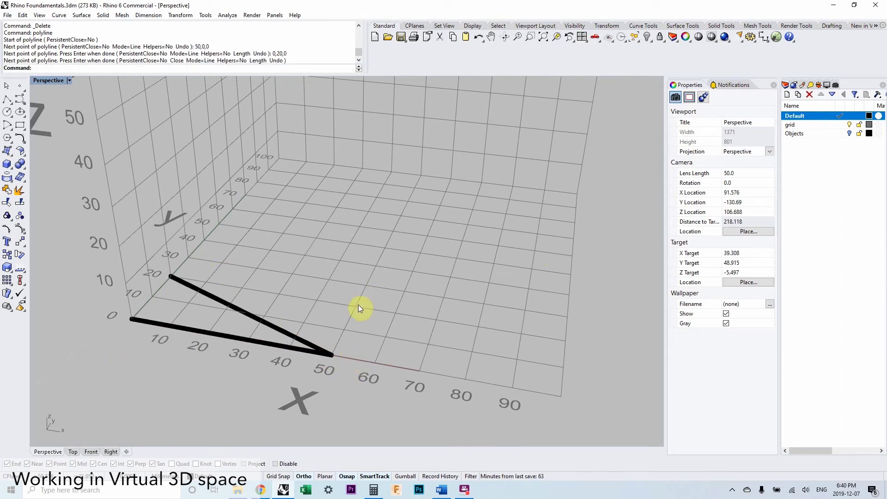
Step: Inspect the open two-segment polyline on the ground grid and delete it
scroll(355, 311, "down", 4)
scroll(337, 310, "up", 4)
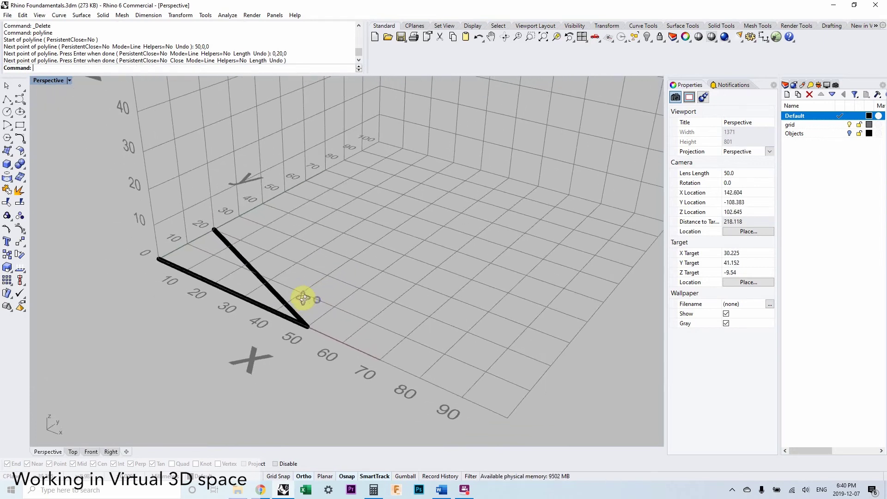
right_click_drag(214, 277, 215, 304)
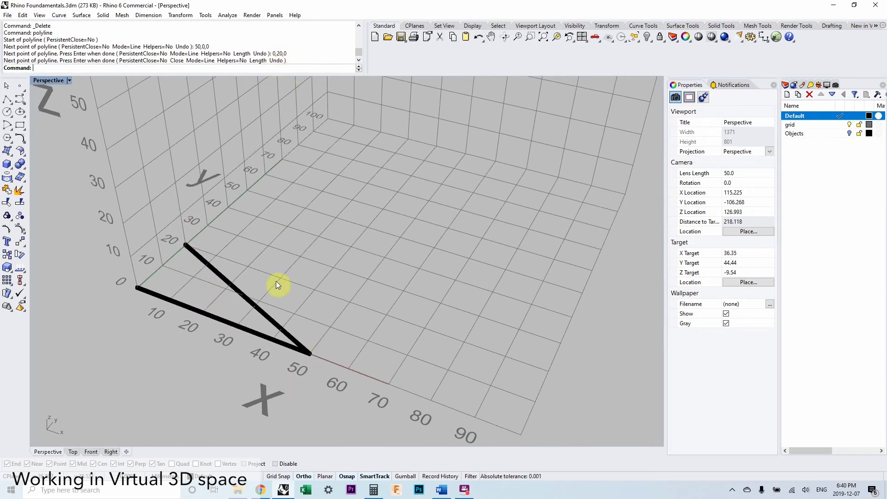
scroll(263, 300, "down", 3)
scroll(240, 295, "up", 3)
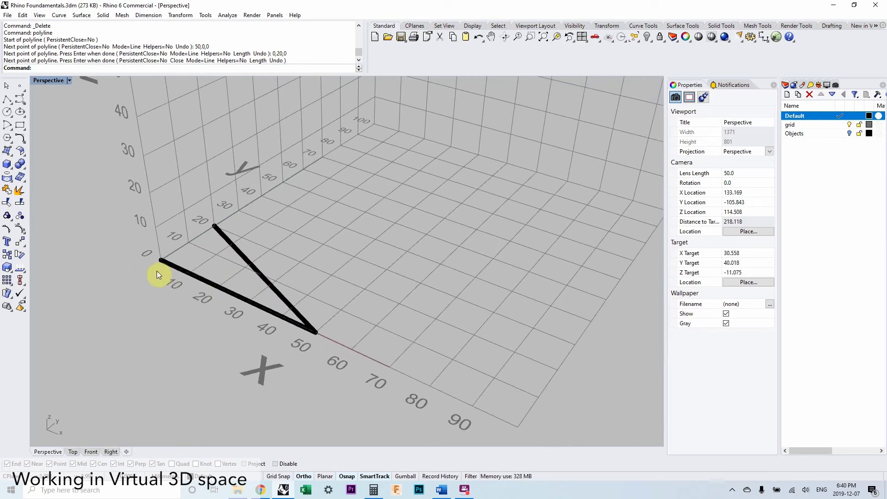
left_click(243, 253)
key("Delete")
Step: Start a polyline at the grid origin and place its next points at coordinates 50,0,0 and 50,20,0
key("Return")
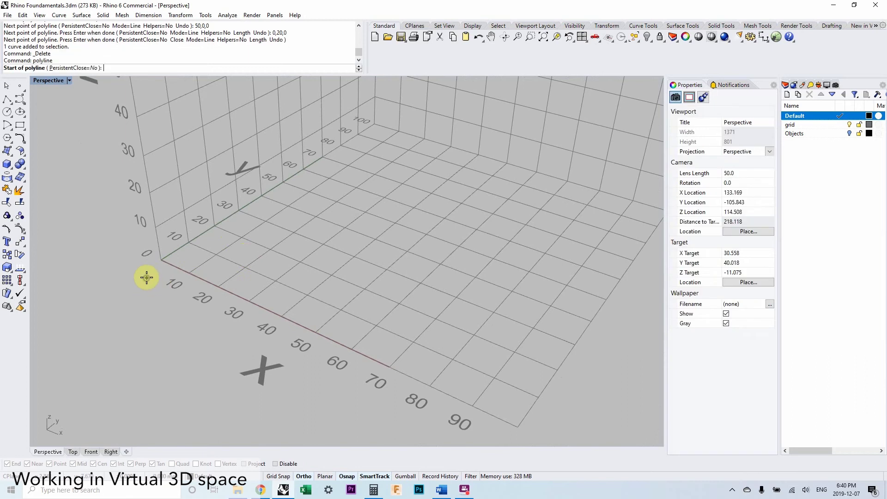
left_click(158, 261)
type("50,0,0")
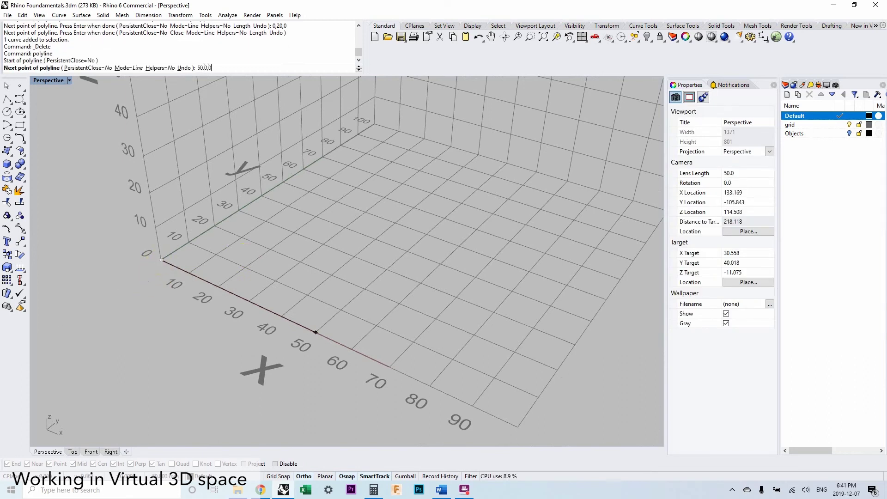
key("Return")
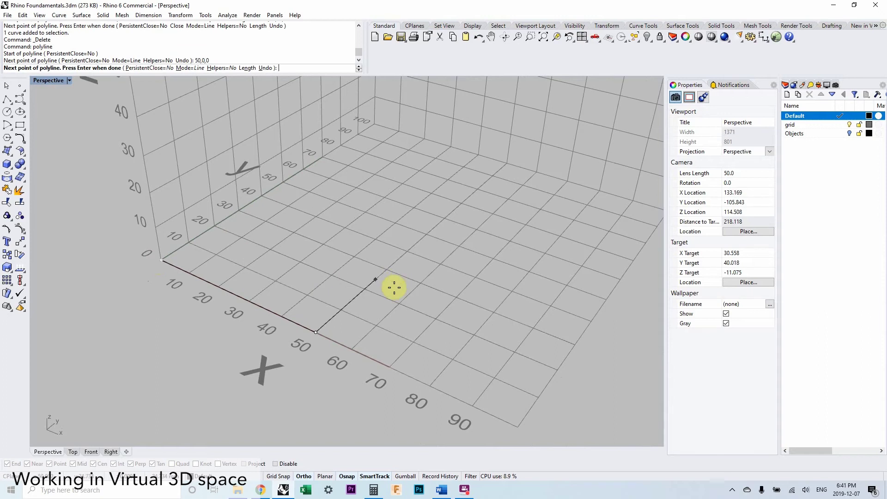
type("5")
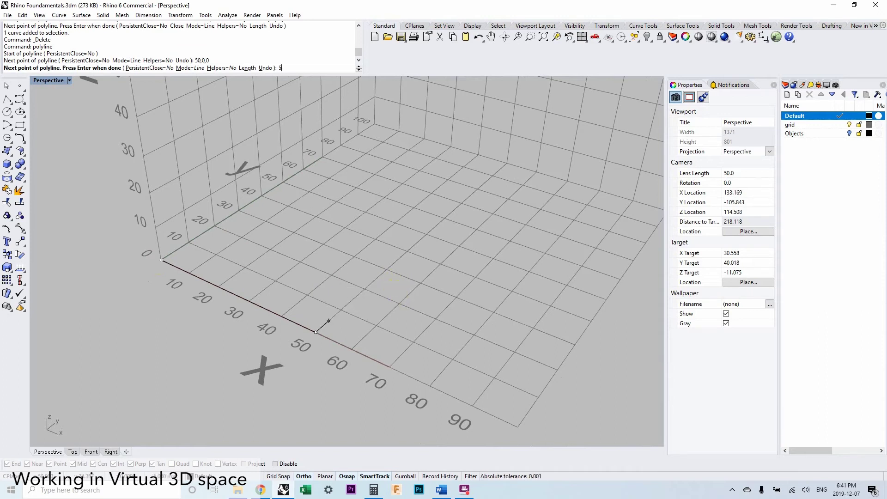
type("0,20,0")
key("Return")
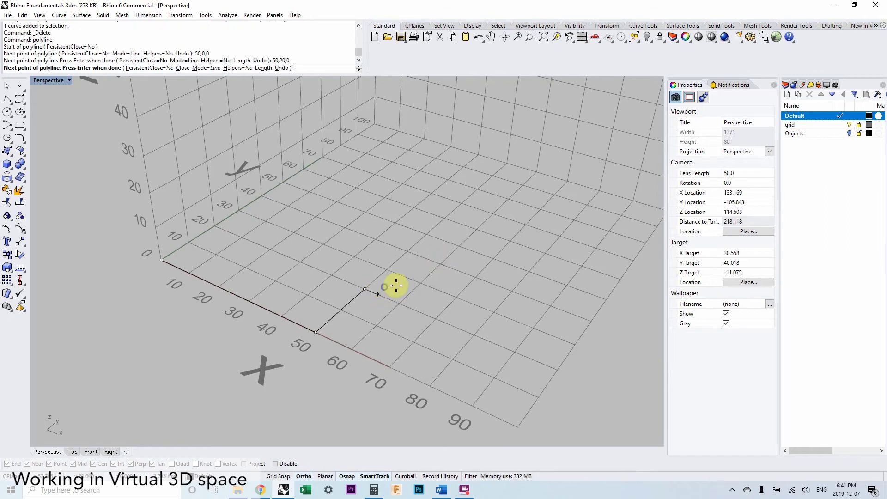
Step: Continue the polyline vertically to coordinates 50,20,40
scroll(372, 293, "down", 4)
scroll(358, 320, "down", 2)
scroll(351, 323, "down", 1)
scroll(362, 308, "up", 2)
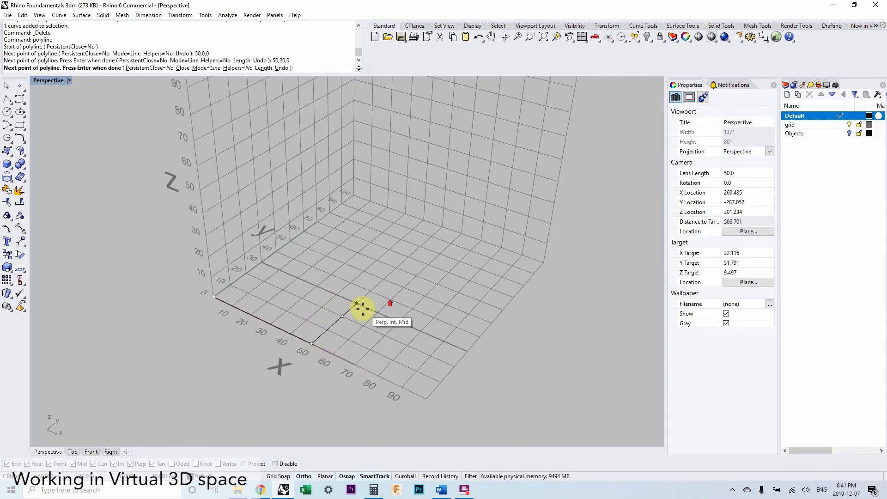
scroll(362, 309, "up", 3)
type("50,20,40")
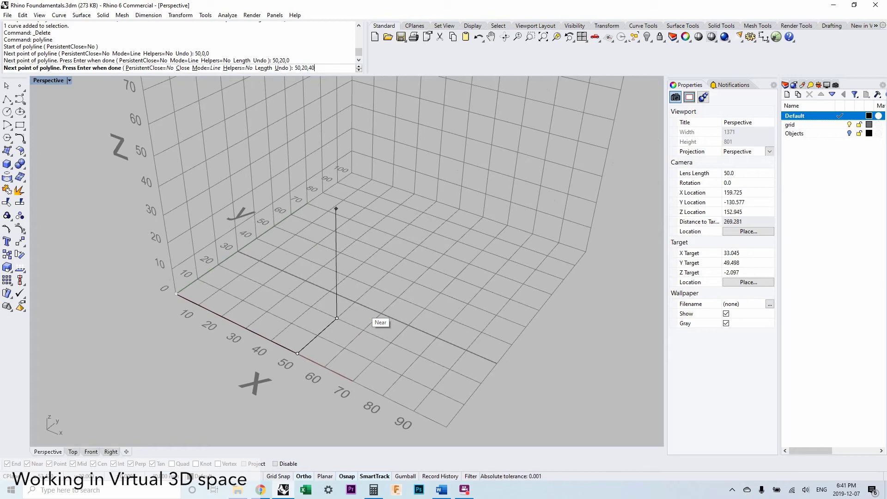
key("Return")
Step: Continue the polyline to coordinates 70,40,100 and finish it as an open curve
right_click_drag(382, 297, 423, 283)
scroll(313, 353, "down", 3)
scroll(363, 281, "up", 5)
scroll(317, 340, "down", 3)
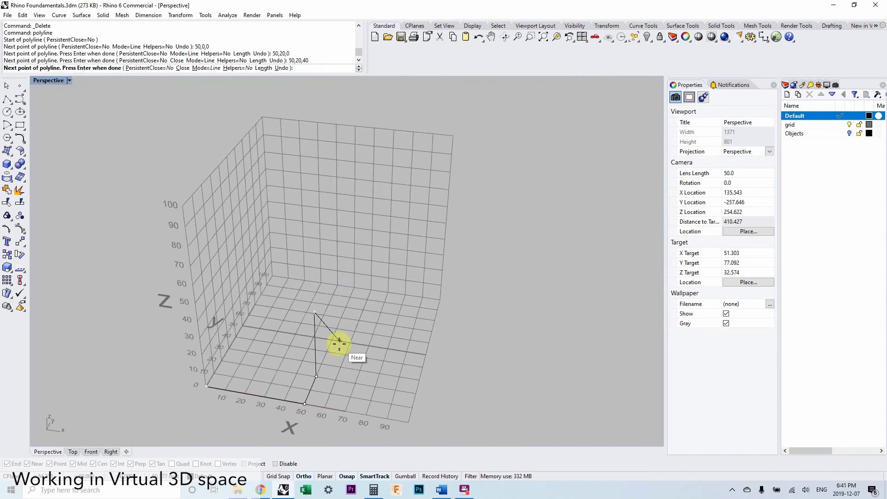
scroll(340, 346, "up", 3)
scroll(307, 331, "down", 3)
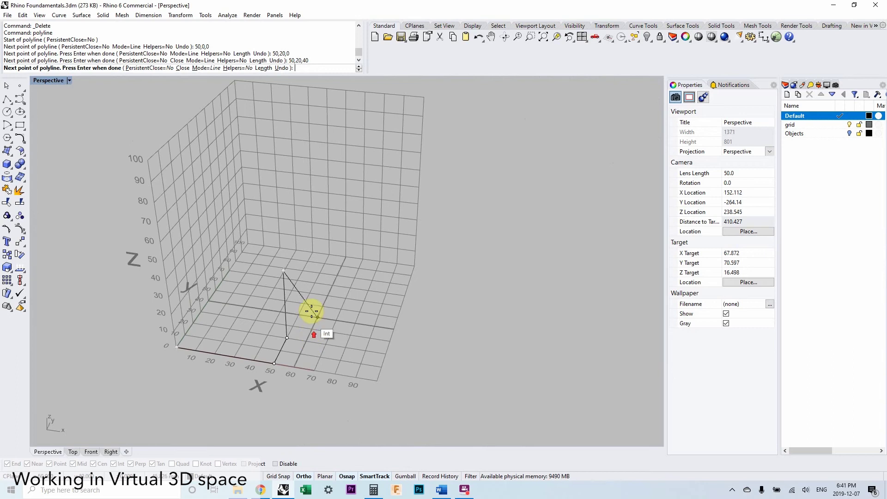
scroll(311, 312, "up", 2)
type("70")
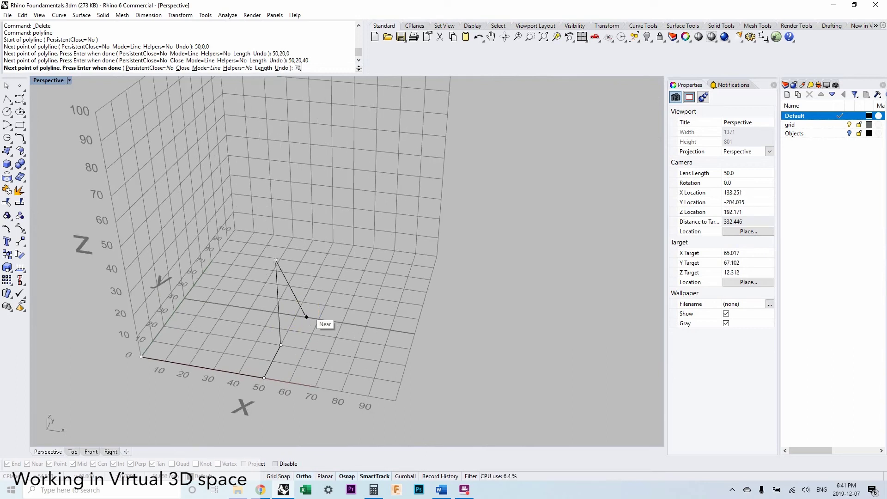
type(",40,")
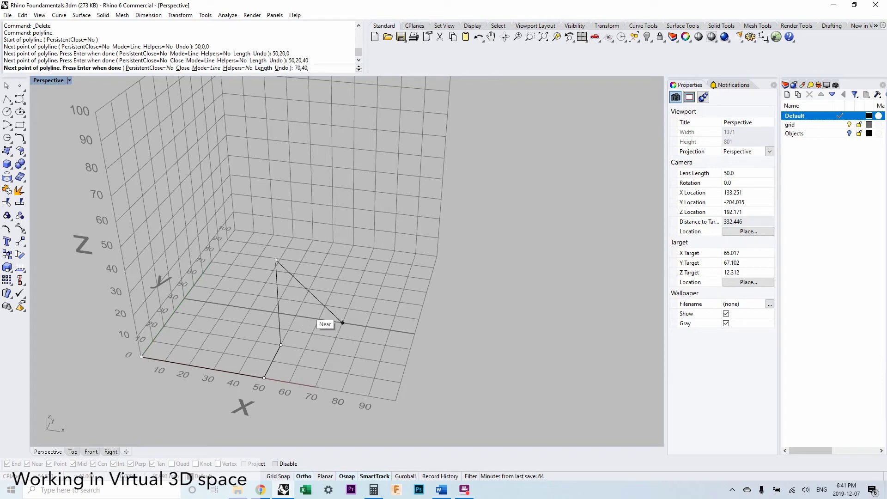
type("100")
key("Return")
scroll(267, 297, "down", 3)
mouse_move(268, 297)
right_mouse_down()
mouse_move(315, 260)
mouse_move(326, 234)
mouse_move(378, 203)
mouse_move(359, 312)
mouse_move(353, 328)
mouse_move(326, 262)
mouse_move(320, 121)
right_mouse_up()
key("Return")
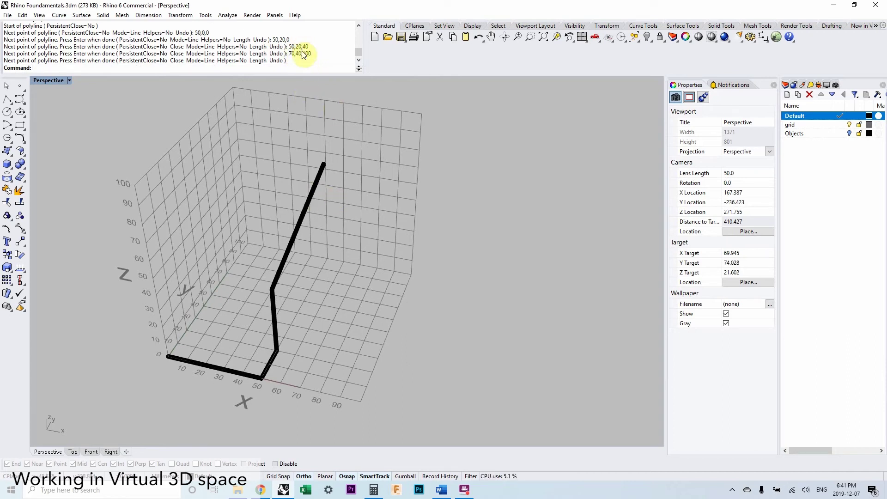
Step: Delete the finished four-segment polyline that rises from the ground grid
right_click_drag(303, 235, 370, 214)
scroll(310, 236, "up", 3)
left_click(373, 210)
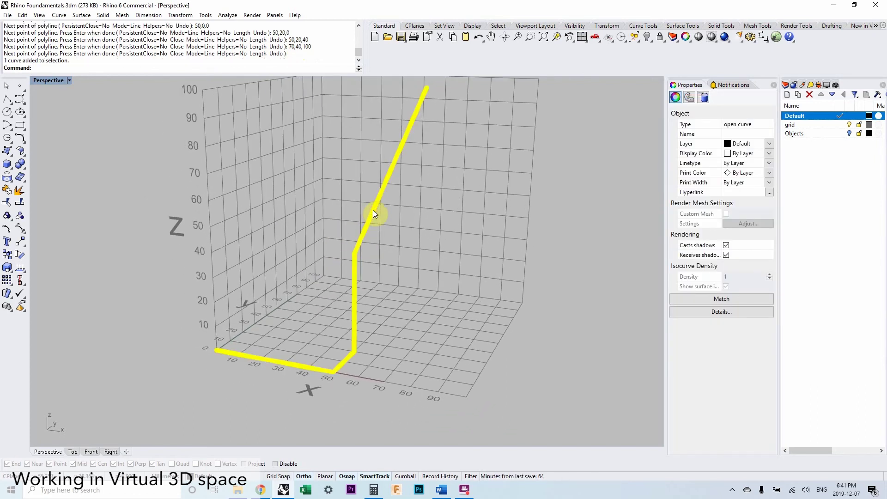
key("Delete")
Step: Start a new polyline with its first point at the grid origin
right_click_drag(315, 253, 181, 353)
scroll(266, 305, "up", 3)
scroll(202, 339, "up", 2)
scroll(180, 353, "up", 2)
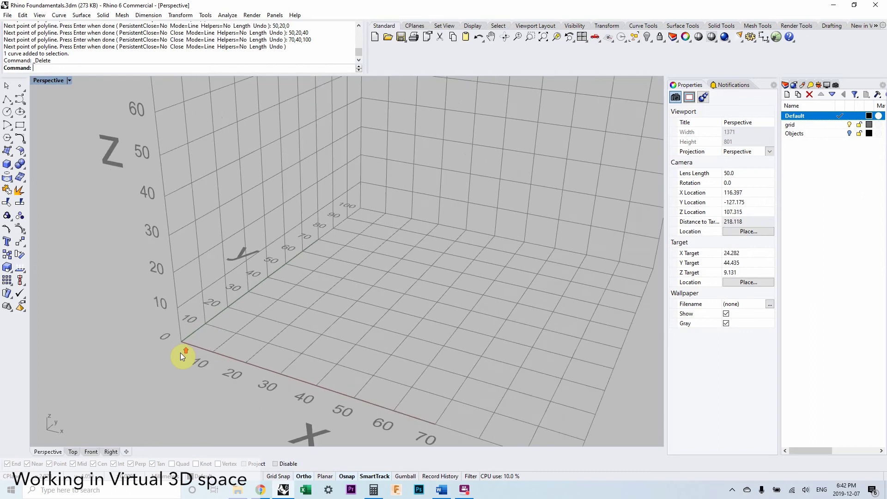
scroll(180, 353, "up", 2)
type("polyline")
key("Return")
left_click(178, 345)
scroll(178, 344, "down", 4)
right_click_drag(178, 345, 238, 373)
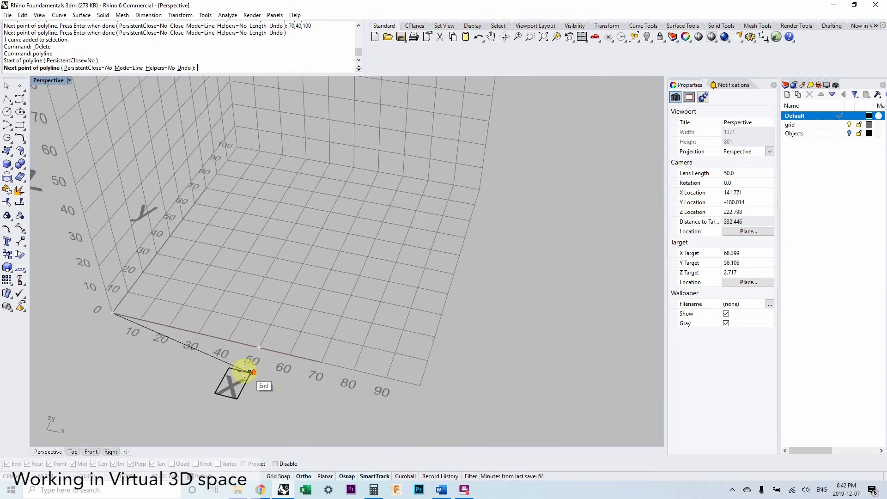
scroll(248, 360, "up", 3)
scroll(277, 314, "down", 3)
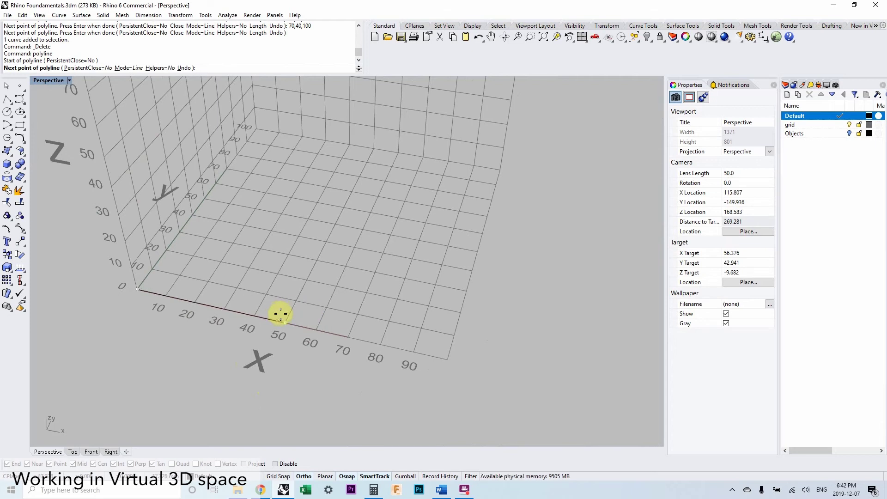
type("@")
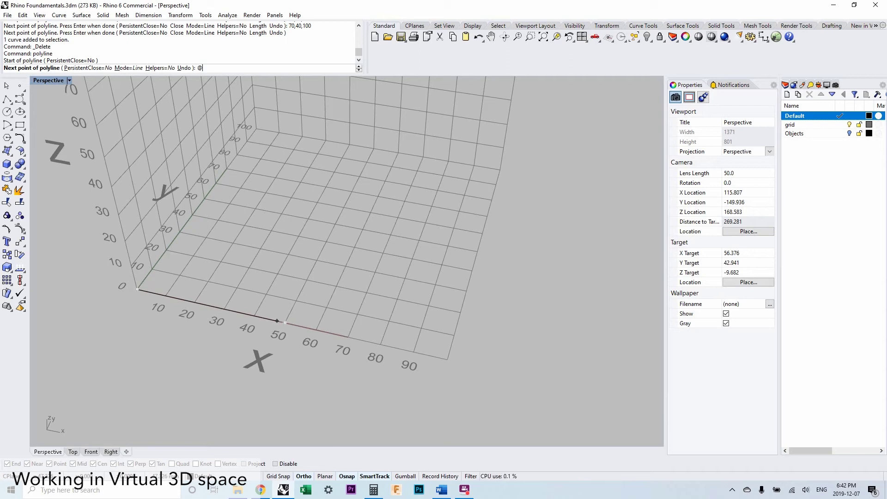
type("0,0,0")
key("Return")
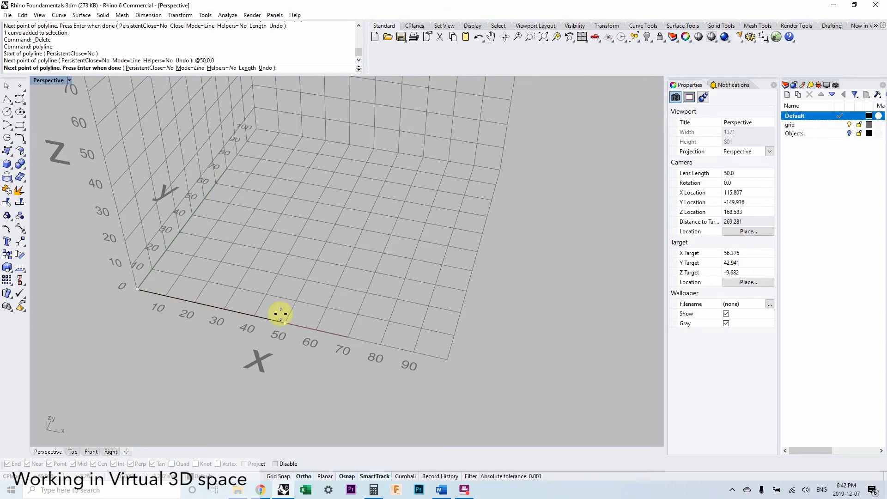
Step: Extend the polyline in the Y direction using the relative coordinates @0,20,0
scroll(257, 303, "up", 3)
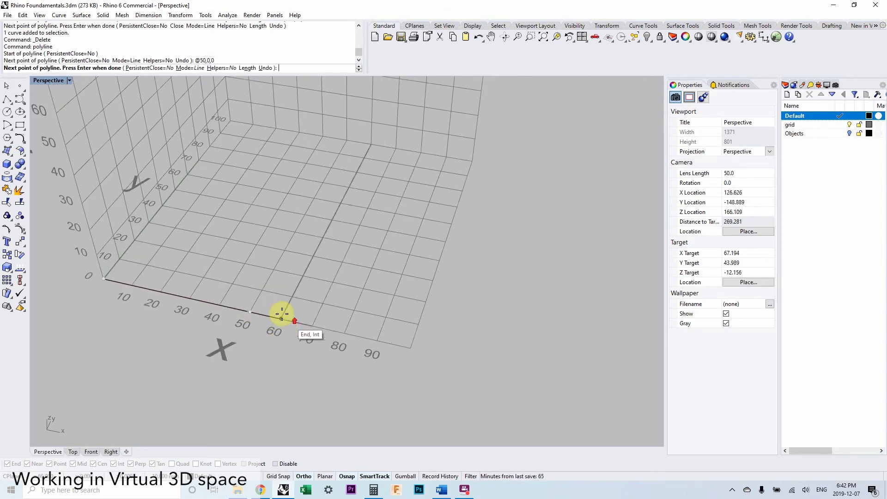
type("@")
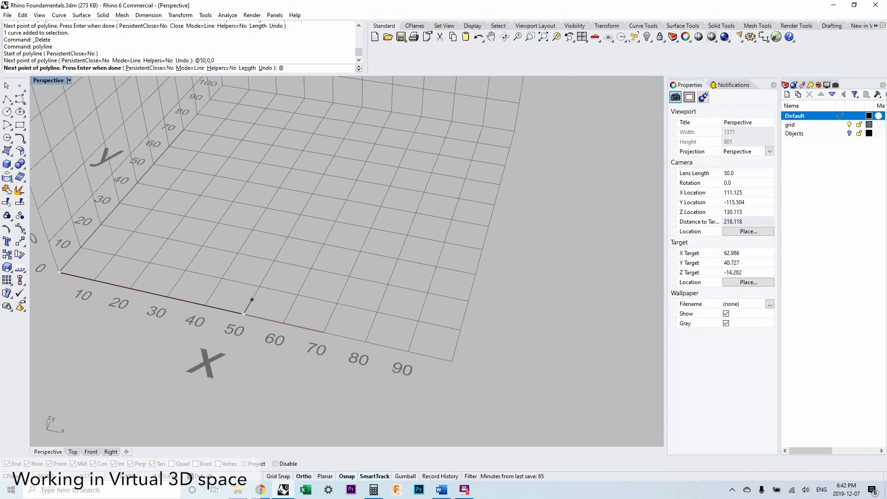
mouse_move(252, 300)
left_mouse_down()
mouse_move(253, 313)
mouse_move(217, 283)
mouse_move(244, 307)
left_mouse_up()
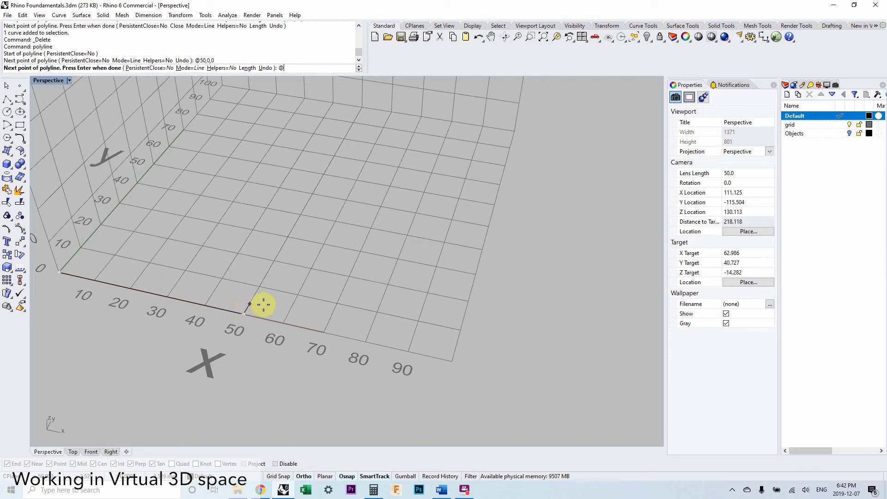
type("0,20,0")
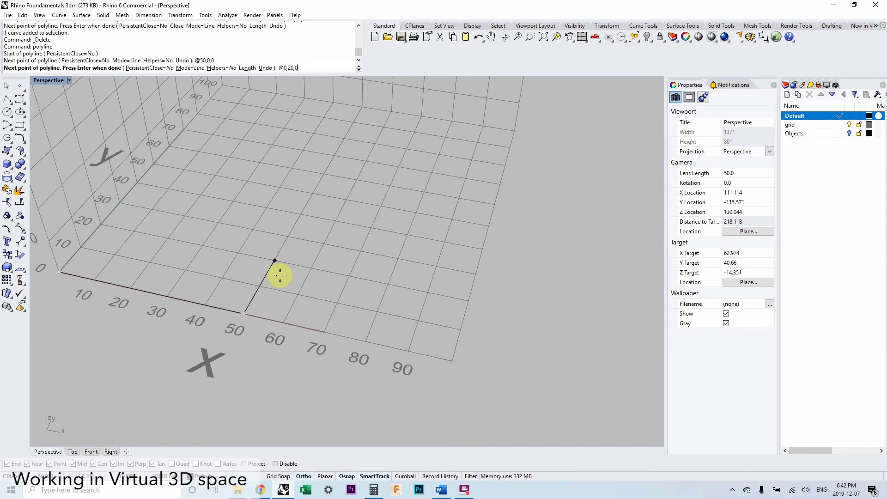
scroll(275, 266, "down", 4)
key("Return")
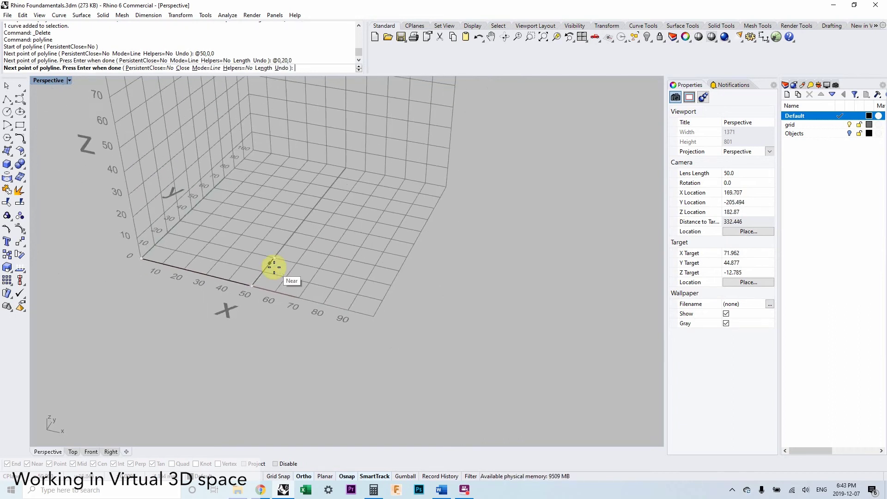
Step: Extend the polyline straight up with the relative coordinates @0,0,40 and finish it as an open curve
type("@0")
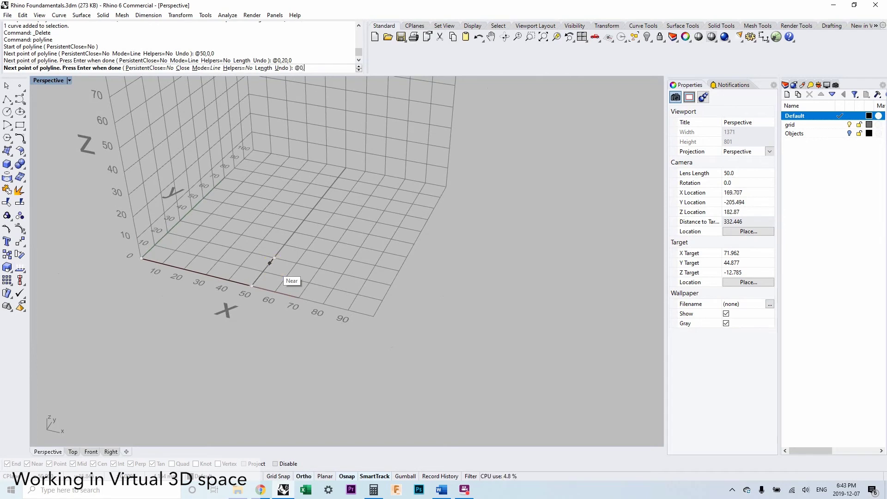
type(",0,40")
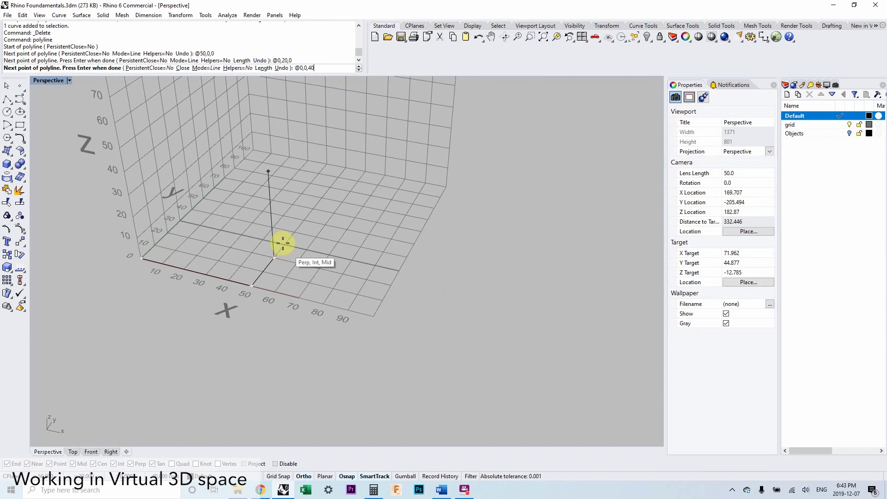
scroll(280, 227, "up", 2)
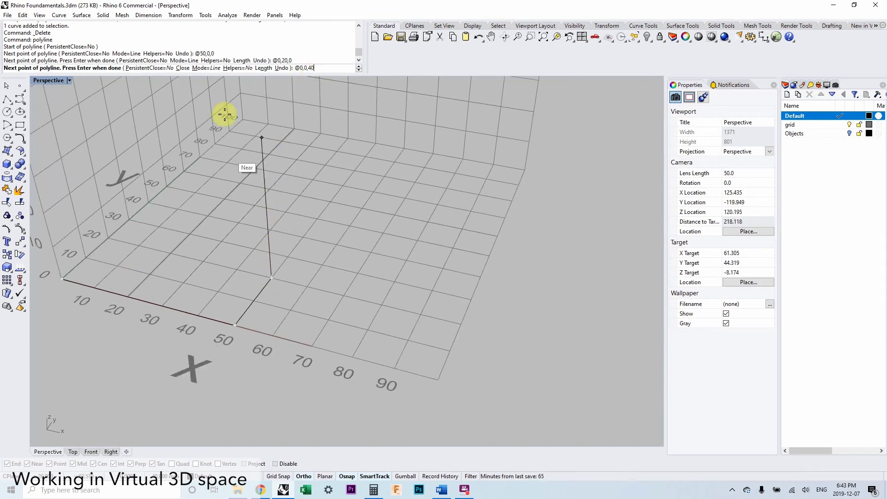
key("Return")
key("Return")
Step: Examine how the polyline's three segments run along the X, Y and Z directions of the reference grid
right_click_drag(273, 220, 309, 231)
scroll(307, 236, "up", 4)
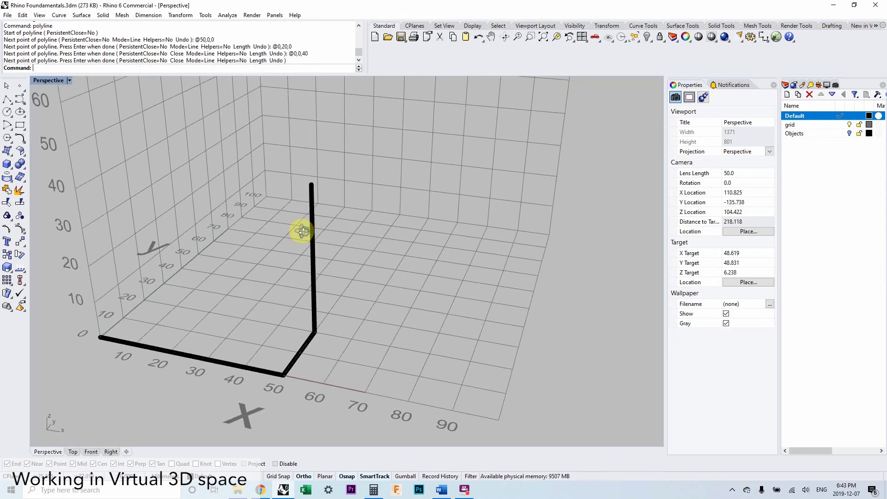
scroll(307, 240, "down", 1)
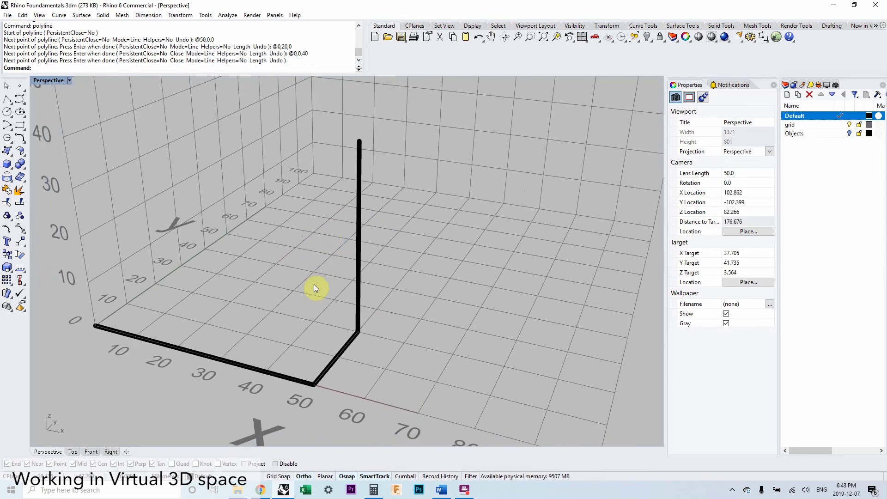
scroll(303, 294, "down", 1)
scroll(305, 296, "down", 1)
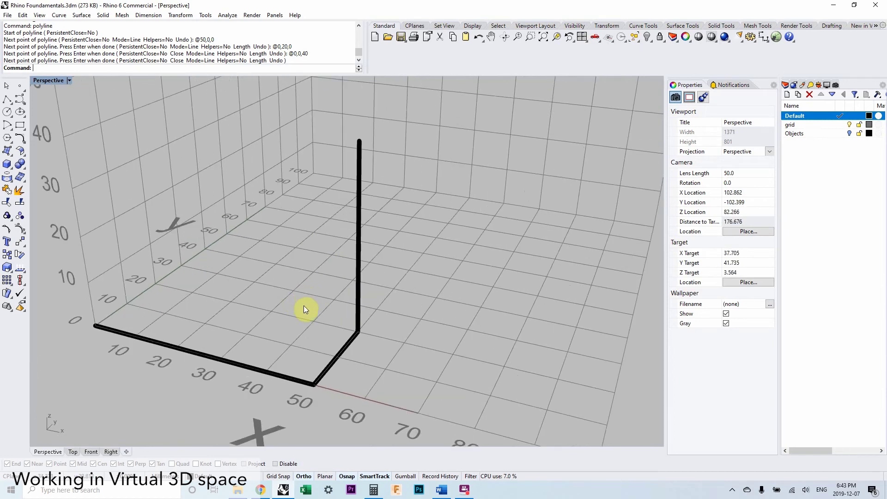
right_click_drag(304, 306, 328, 328)
scroll(328, 328, "up", 1)
right_click_drag(328, 333, 342, 392)
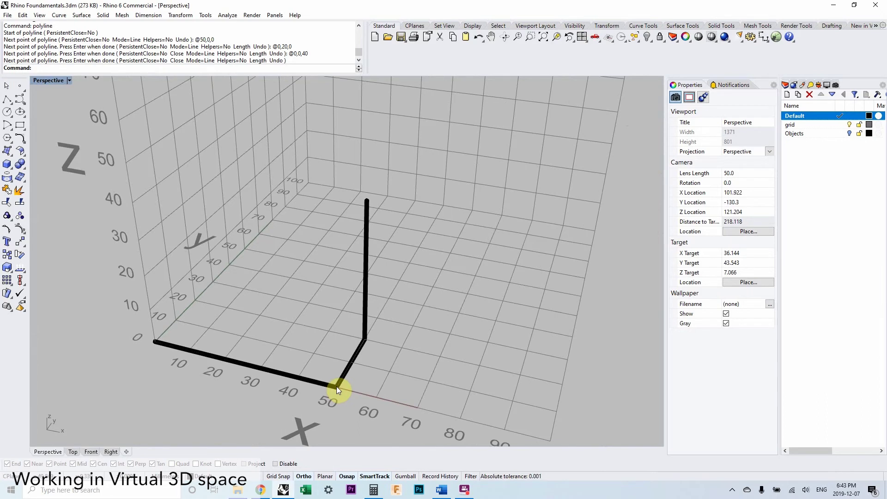
scroll(334, 386, "up", 4)
scroll(337, 365, "down", 4)
Step: Start a new polyline on the X axis at the 70 mark
right_click_drag(356, 353, 348, 325)
right_click(315, 332)
left_click(315, 332)
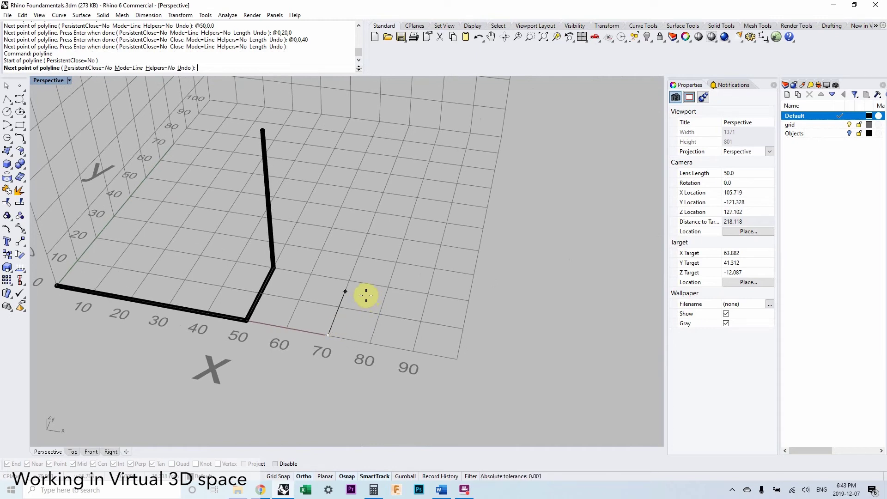
right_click_drag(365, 295, 323, 339)
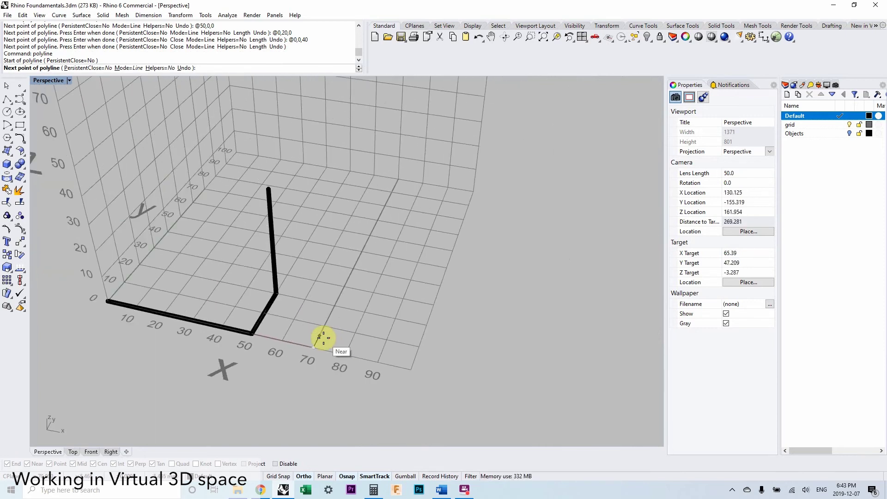
key("ctrl+Left")
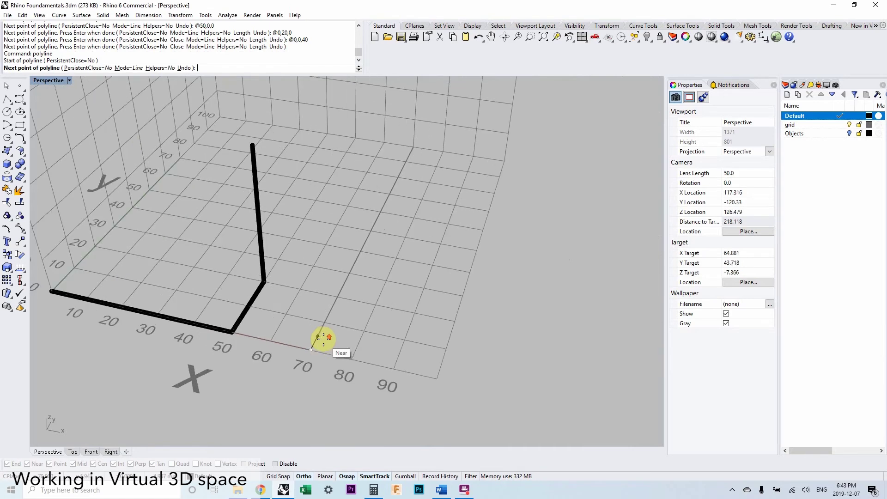
key("ctrl+Down")
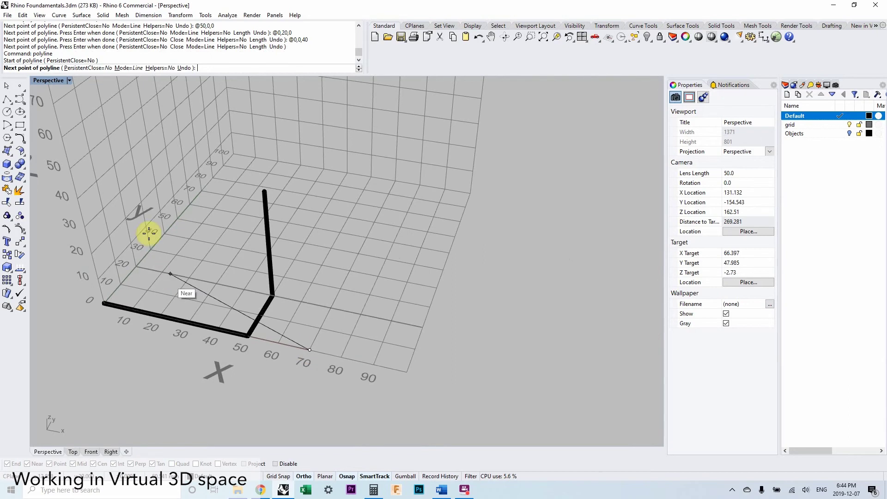
scroll(323, 352, "up", 2)
type("@20,")
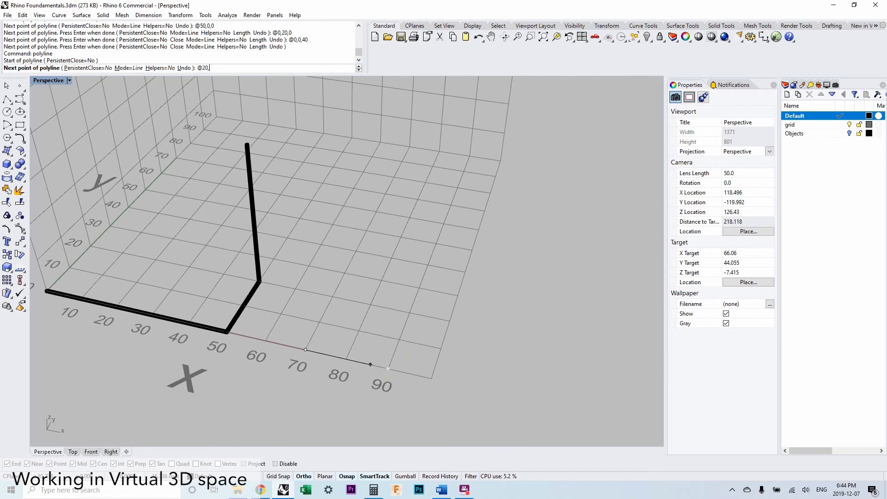
scroll(393, 324, "down", 2)
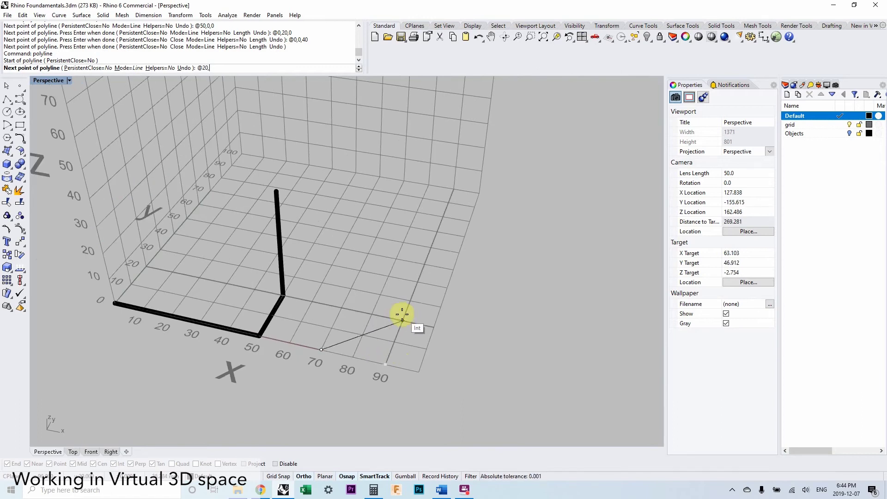
type("20,")
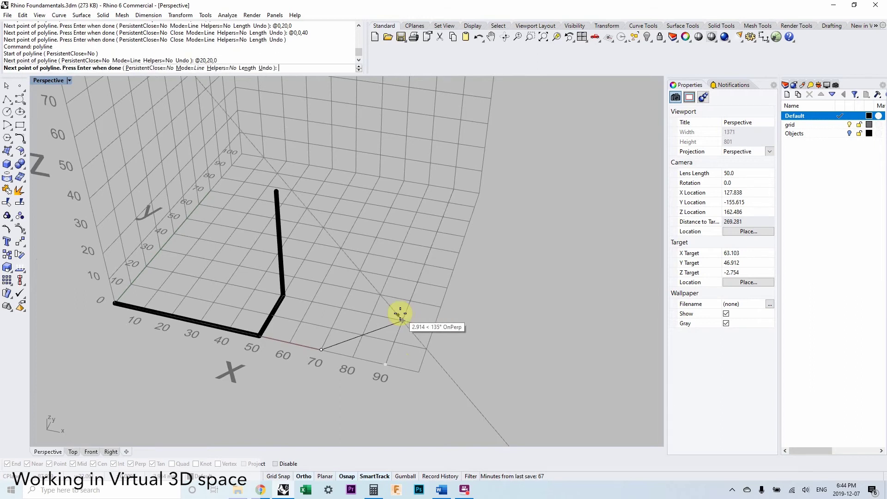
key("Return")
key("Return")
Step: Select the diagonal line and examine its X and Y offsets against the grid, alongside the three-segment polyline
mouse_move(400, 313)
right_mouse_down()
mouse_move(381, 336)
mouse_move(392, 318)
right_mouse_up()
left_click(393, 318)
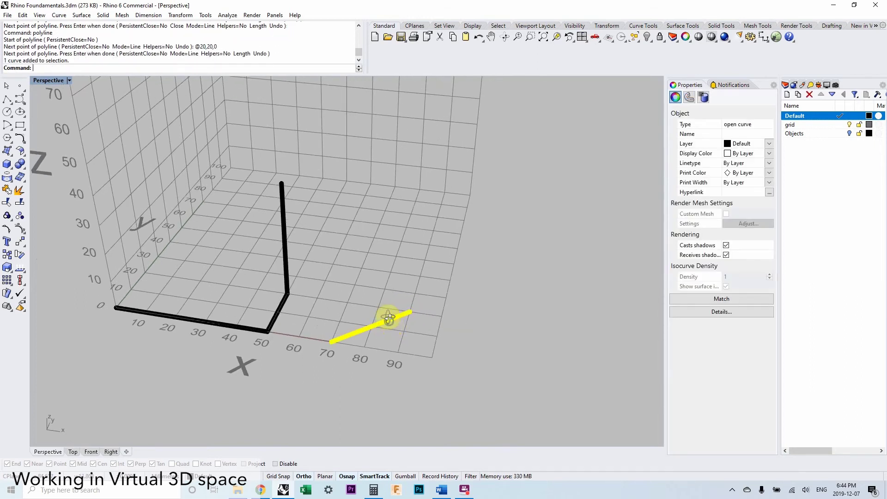
scroll(392, 318, "up", 5)
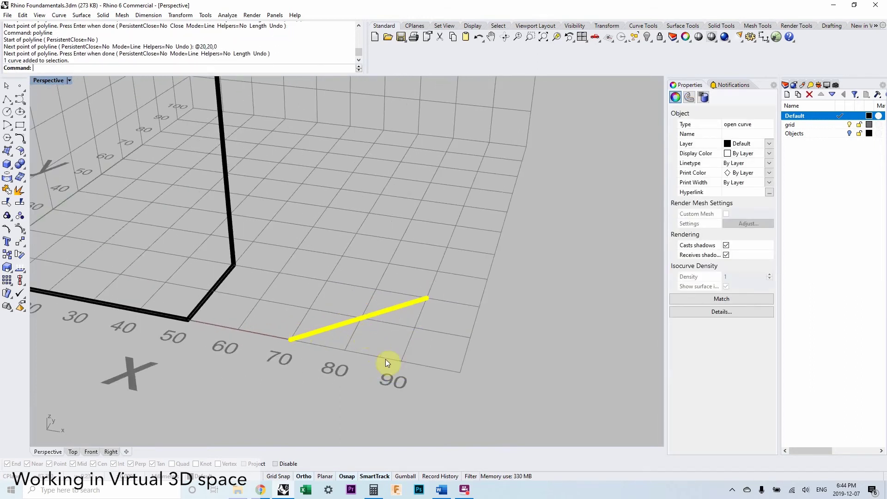
scroll(387, 360, "down", 5)
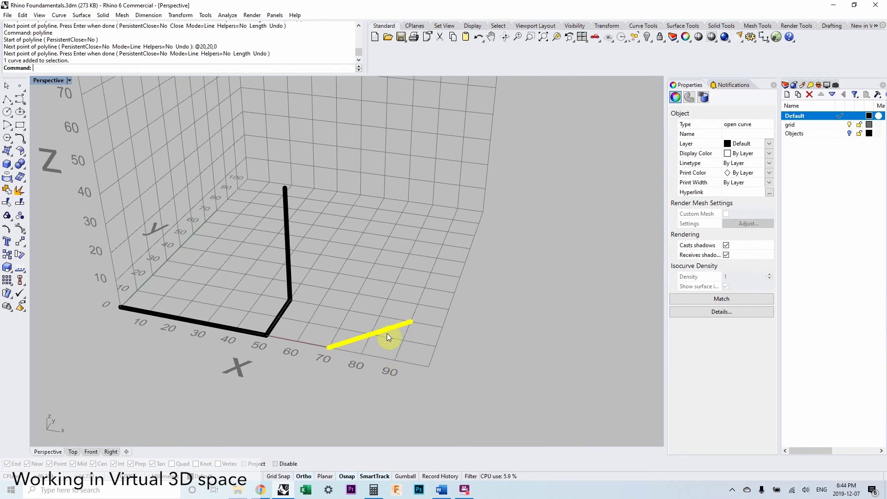
scroll(429, 340, "up", 3)
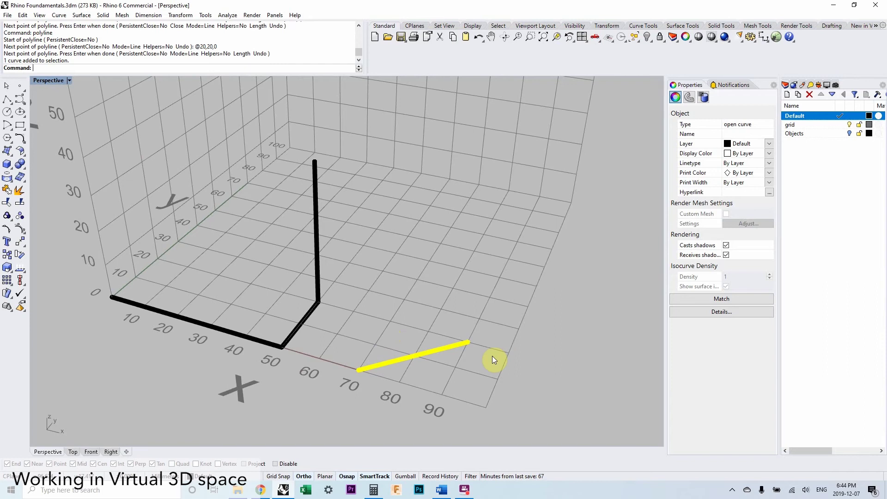
scroll(332, 340, "down", 5)
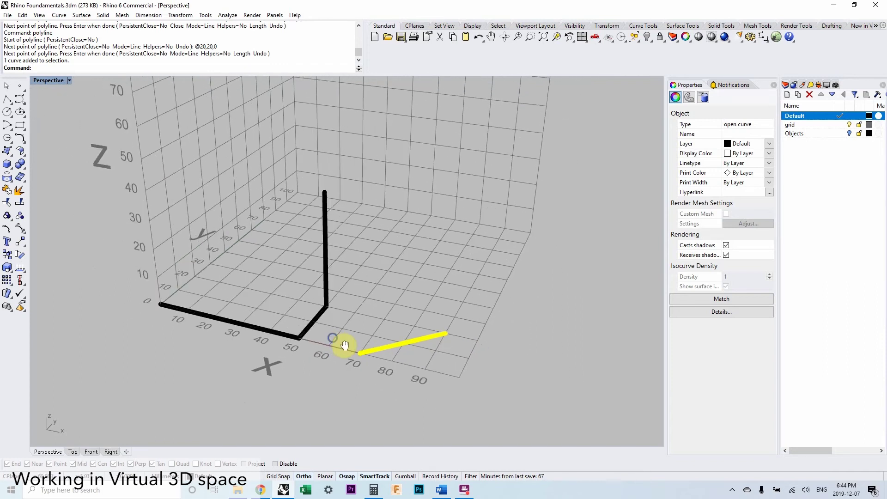
scroll(331, 339, "up", 2)
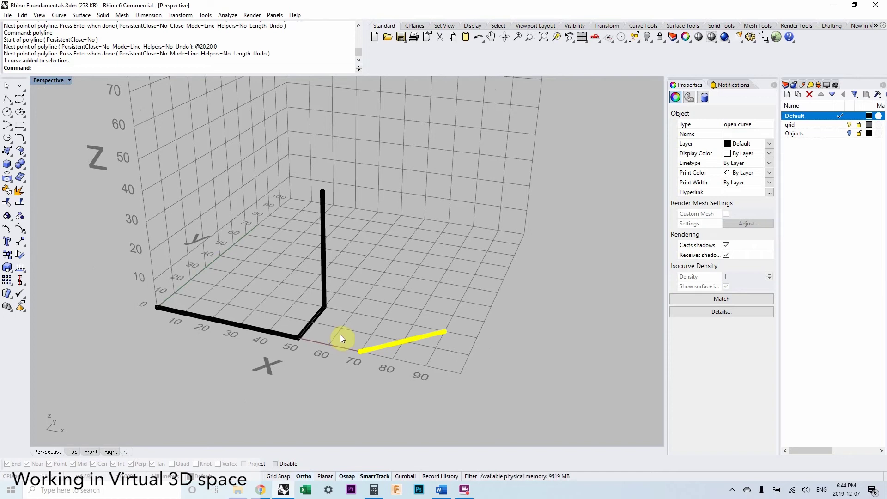
scroll(309, 301, "up", 4)
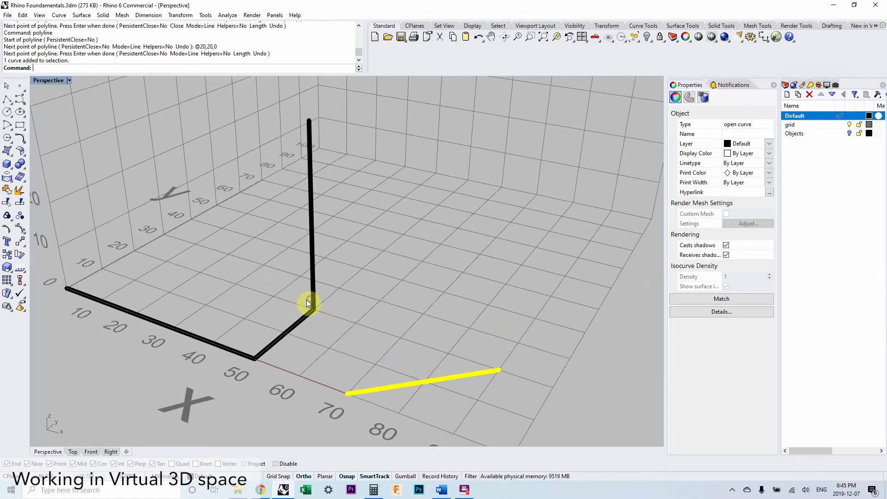
Step: Delete the diagonal line and the three-segment polyline from the grid
scroll(306, 301, "down", 2)
key("Delete")
left_click(310, 291)
key("Delete")
right_click_drag(263, 309, 281, 318)
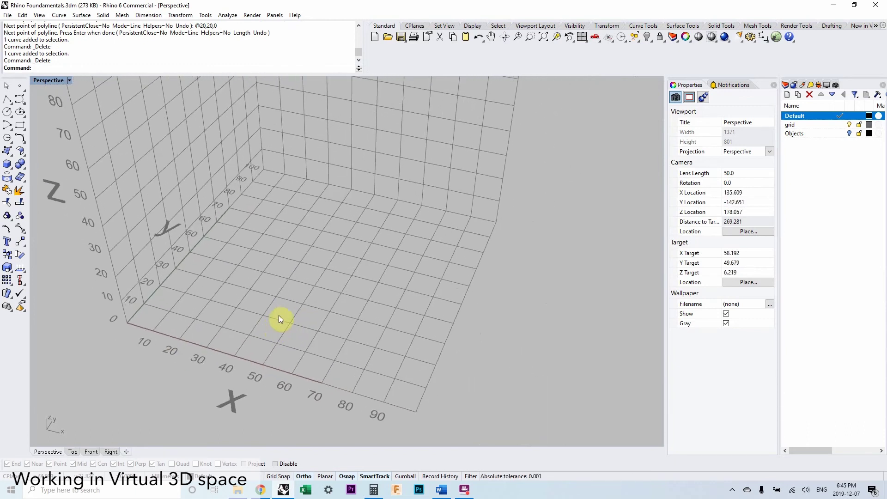
type("polyline")
key("Return")
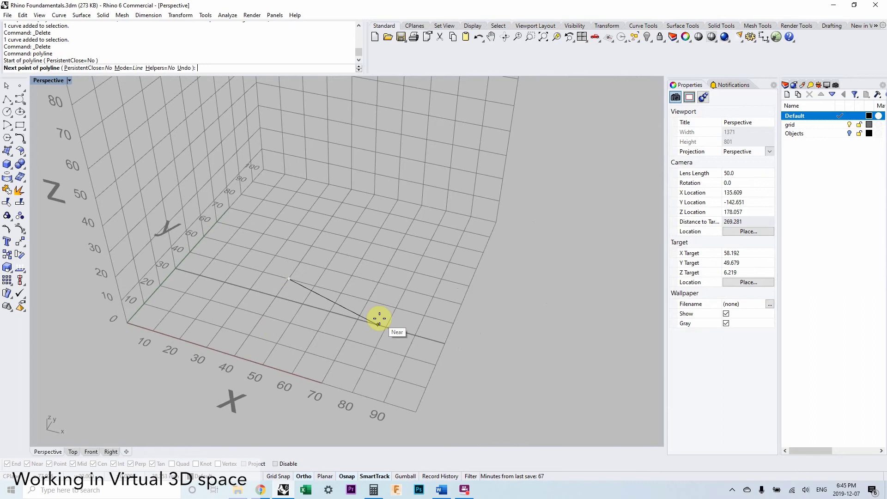
type("@50,0,0")
key("Return")
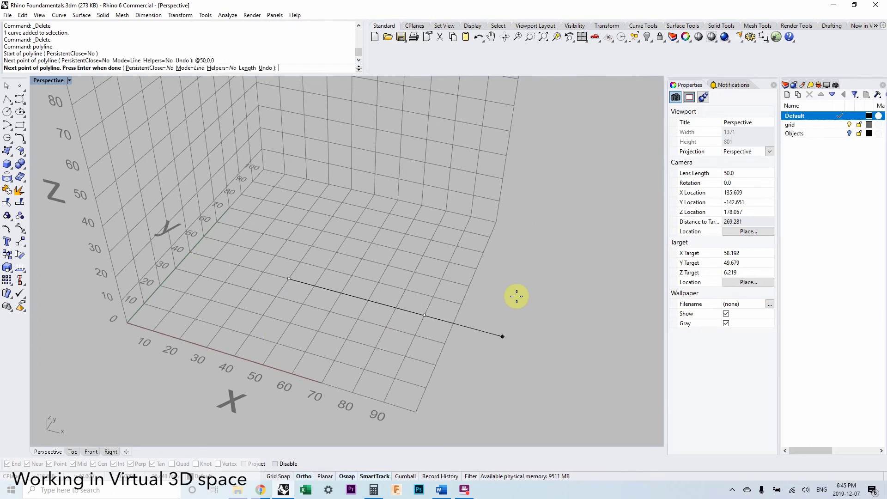
right_click(518, 299)
Step: Rotate the straight line 45 degrees about its start point nearest the Y axis
left_click(402, 313)
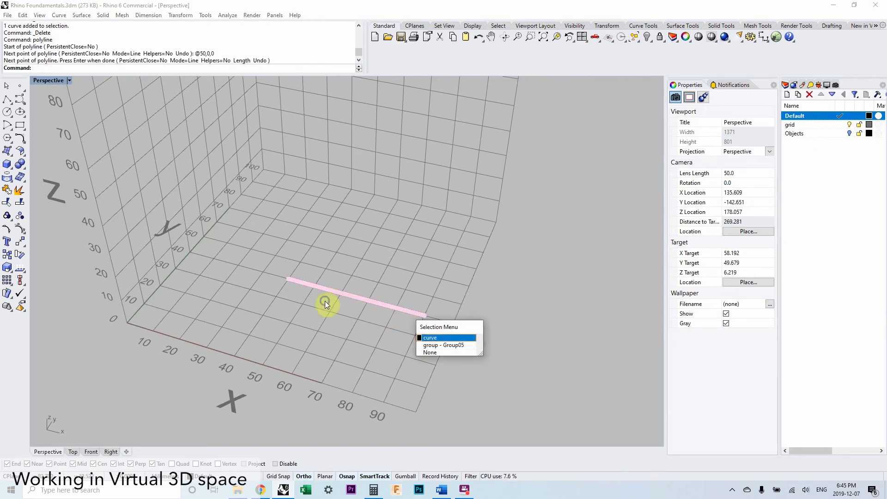
left_click(335, 300)
right_click_drag(333, 298, 332, 286)
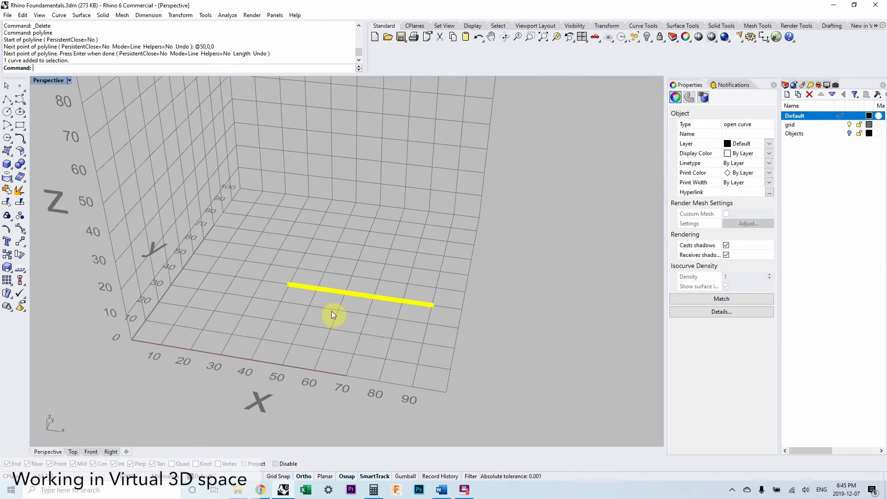
right_click_drag(354, 296, 333, 297)
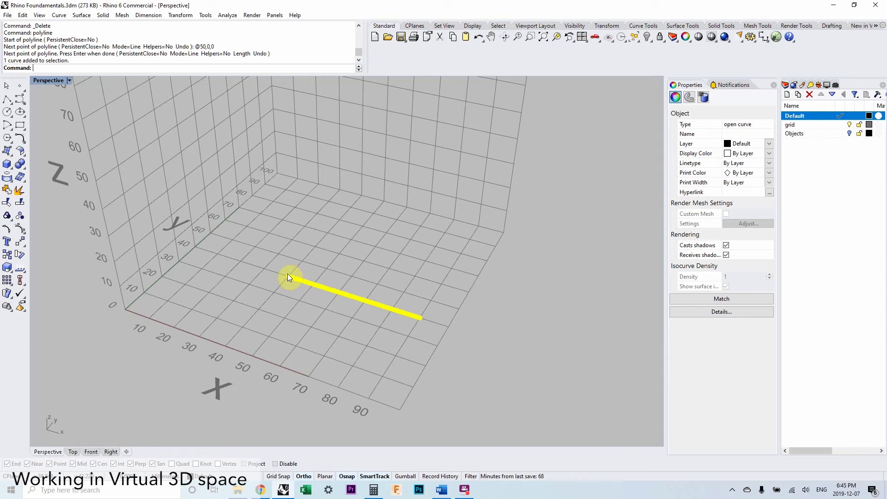
right_click_drag(378, 267, 273, 283)
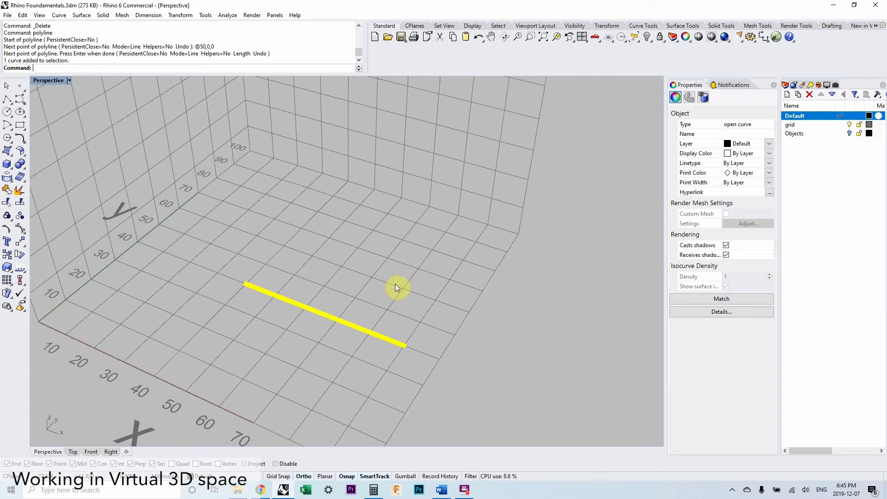
right_click_drag(263, 287, 300, 303)
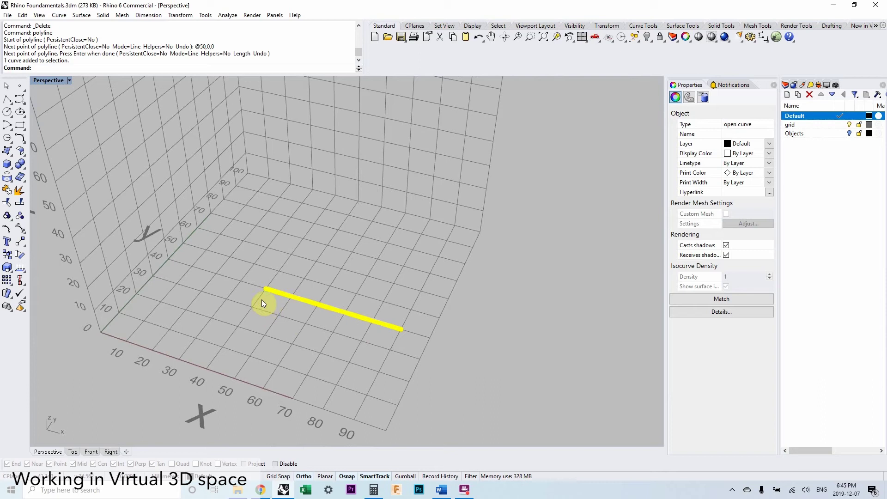
type("rotate")
key("Return")
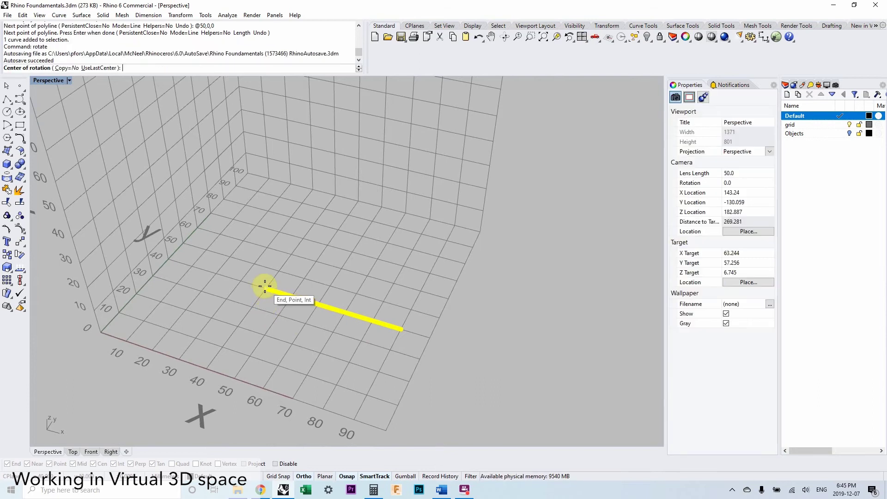
left_click(265, 286)
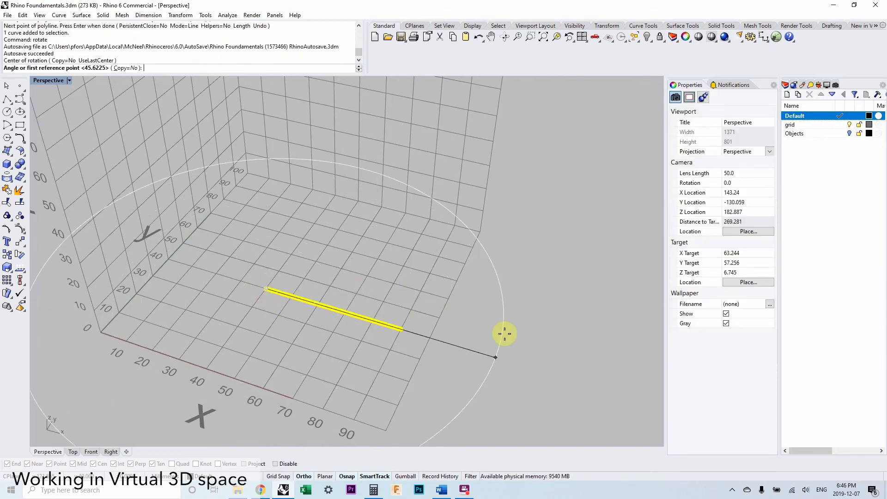
type("45")
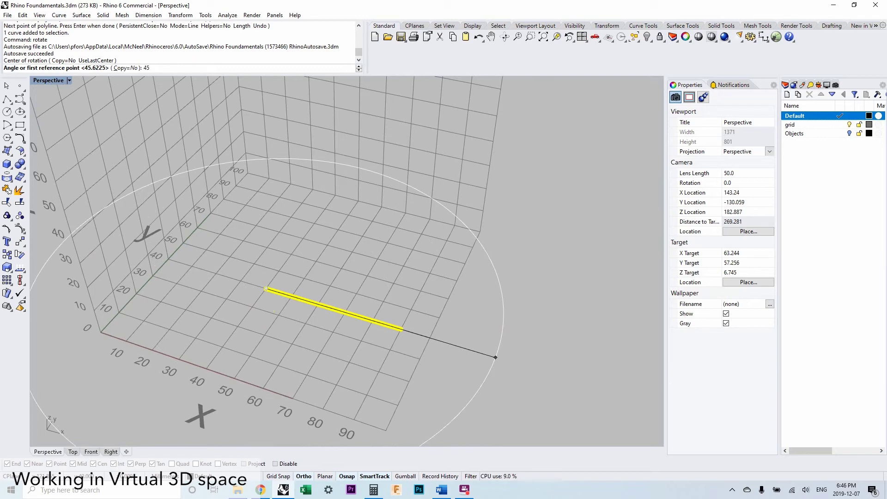
key("Return")
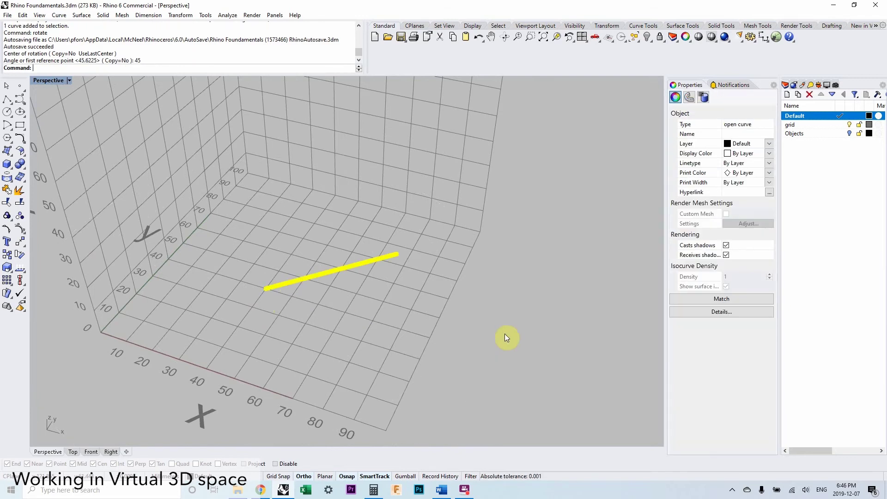
Step: Start another polyline near X 40, Y 10 on the grid floor and draw a 45-unit segment diagonally, parallel to the rotated line
right_click_drag(334, 268, 290, 306)
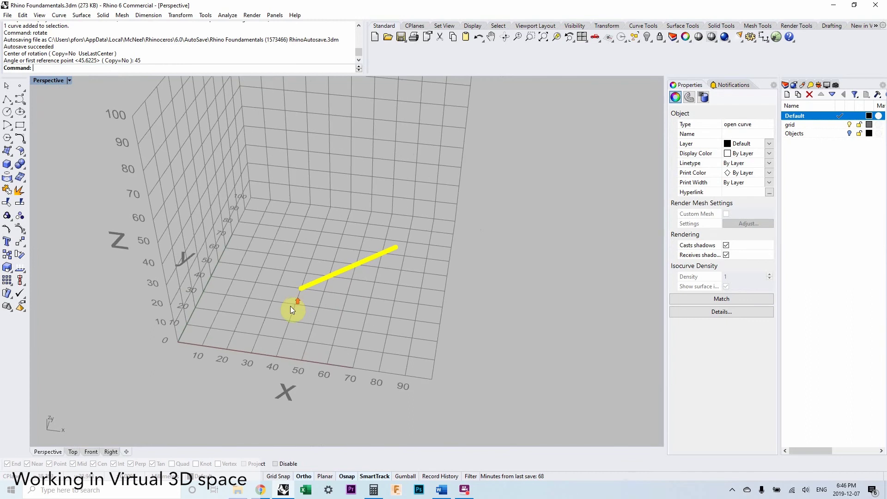
type("polyline")
key("Return")
left_click(283, 338)
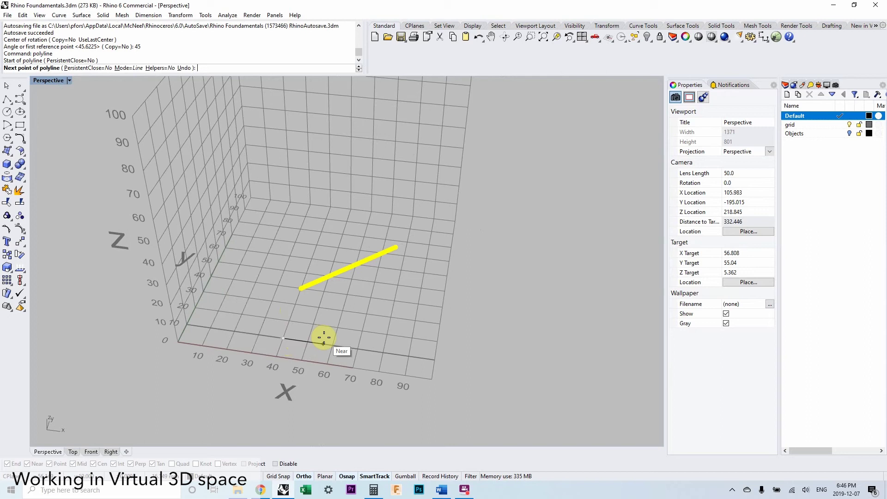
type("45")
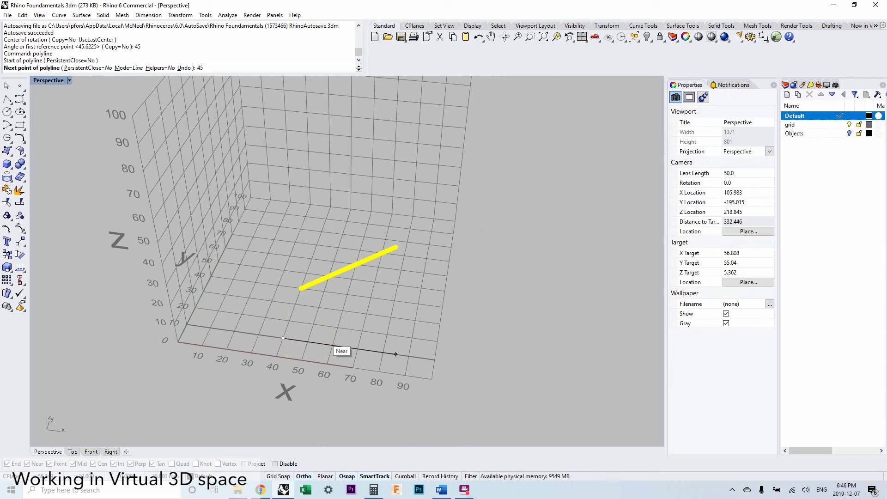
key("Return")
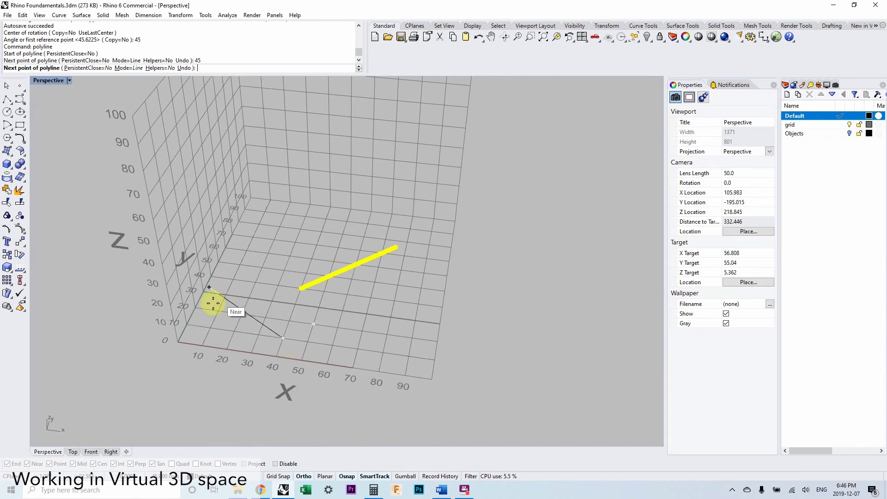
scroll(335, 319, "up", 2)
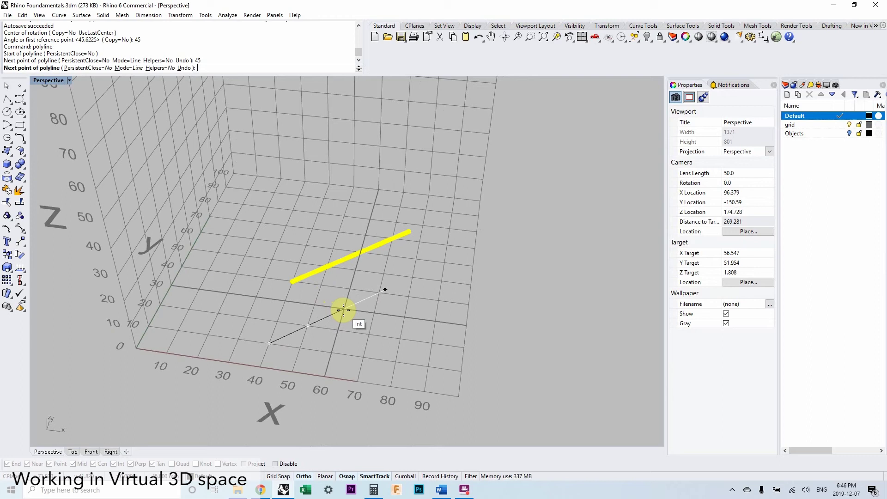
left_click(344, 310)
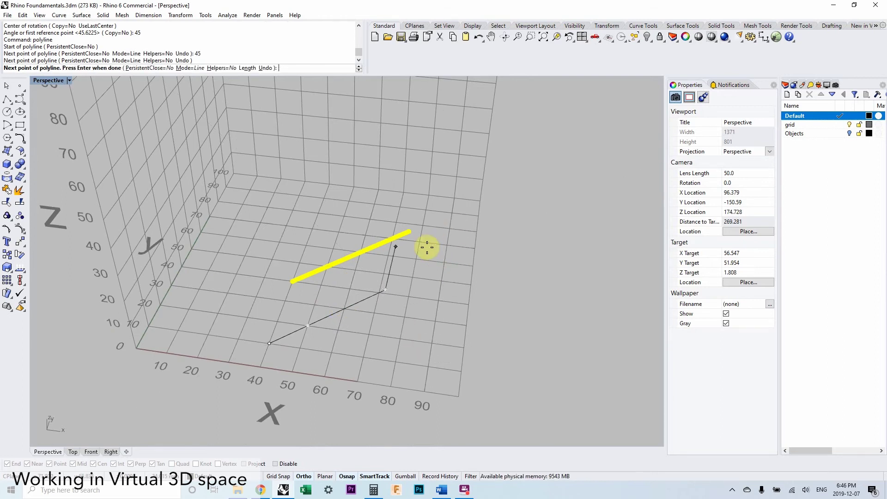
Step: Extend the polyline with a 20-unit segment parallel to the X axis towards the Y axis, add three freehand segments and finish it
scroll(272, 362, "down", 2)
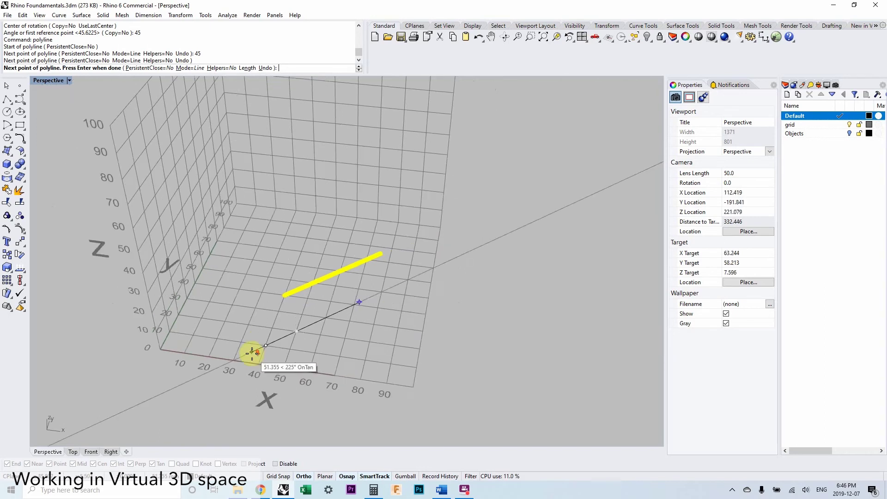
scroll(332, 343, "up", 4)
scroll(314, 318, "down", 2)
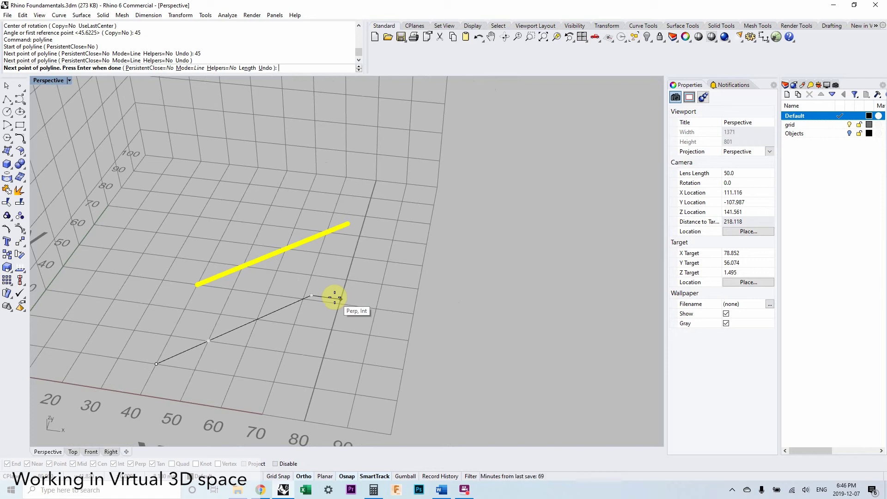
type("20")
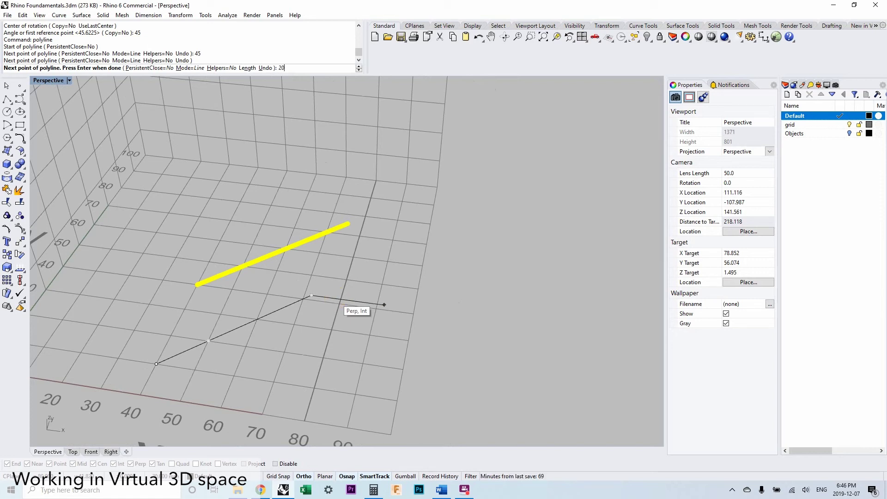
left_click(240, 285)
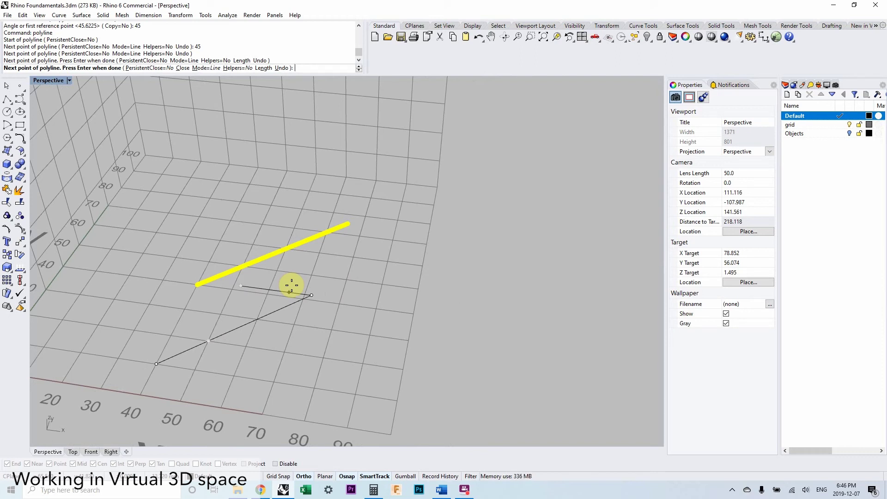
left_click(219, 239)
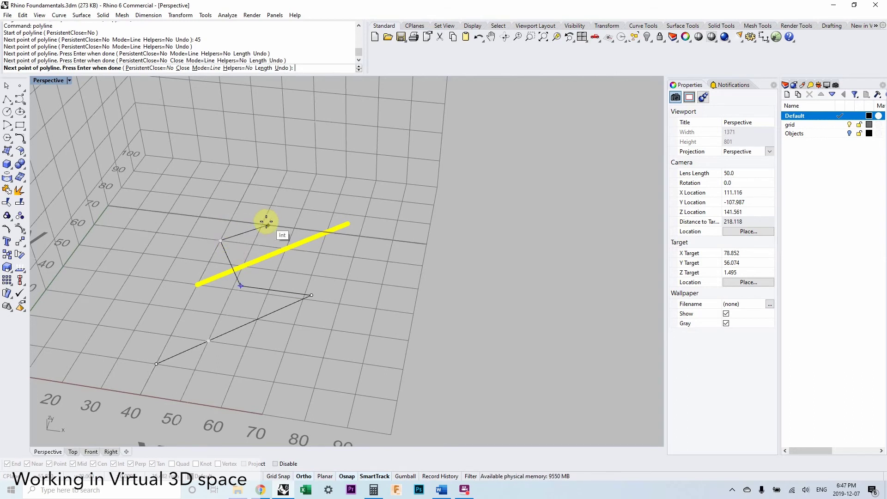
left_click(262, 220)
left_click(244, 199)
right_click(243, 198)
Step: Delete the zigzag polyline and the 45-degree diagonal line from the grid floor
scroll(262, 233, "down", 3)
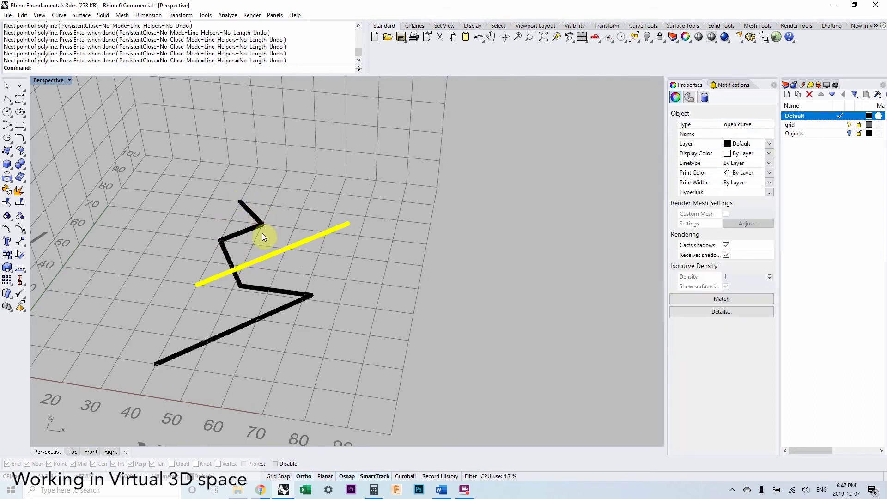
scroll(286, 252, "up", 3)
right_click_drag(287, 253, 286, 333, "shift")
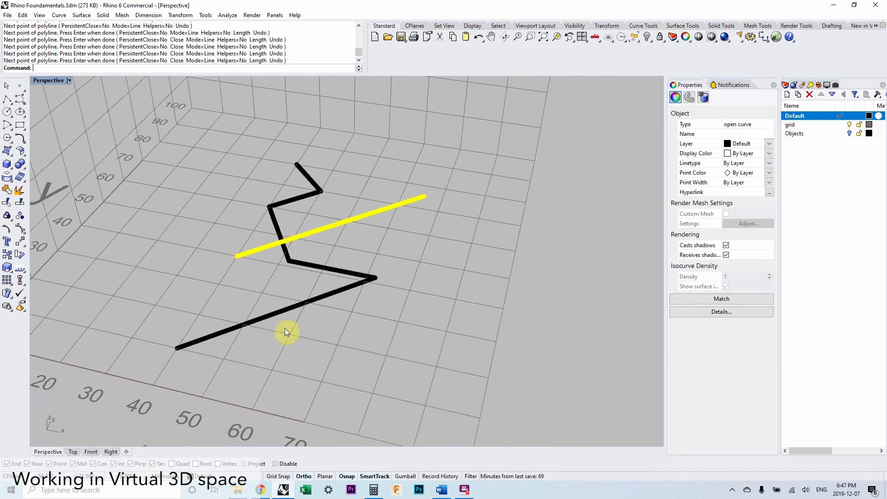
scroll(260, 301, "down", 2)
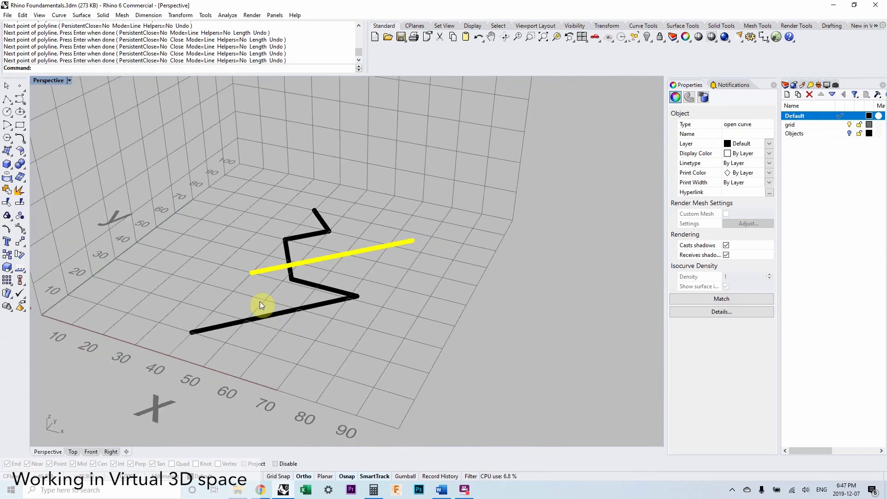
right_click_drag(261, 301, 307, 331, "shift")
left_click(306, 331)
key("Delete")
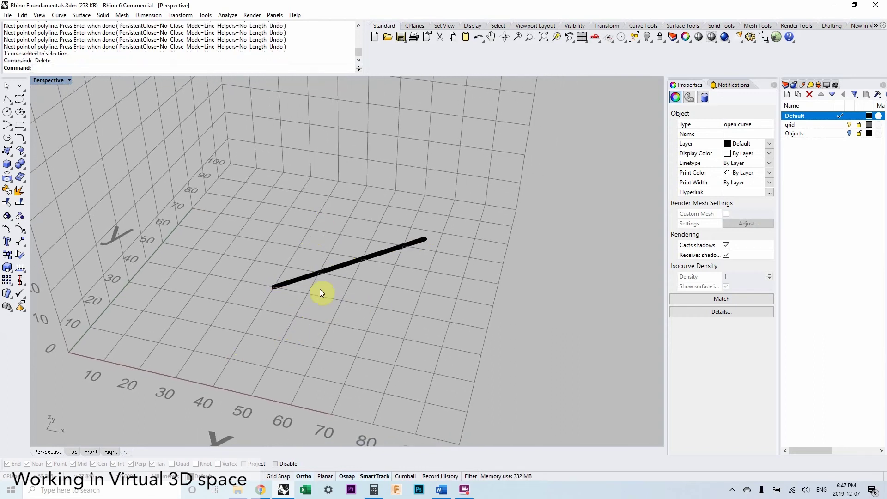
left_click(342, 262)
key("Delete")
right_click_drag(342, 263, 218, 267)
left_click(7, 165)
right_click_drag(240, 318, 275, 339)
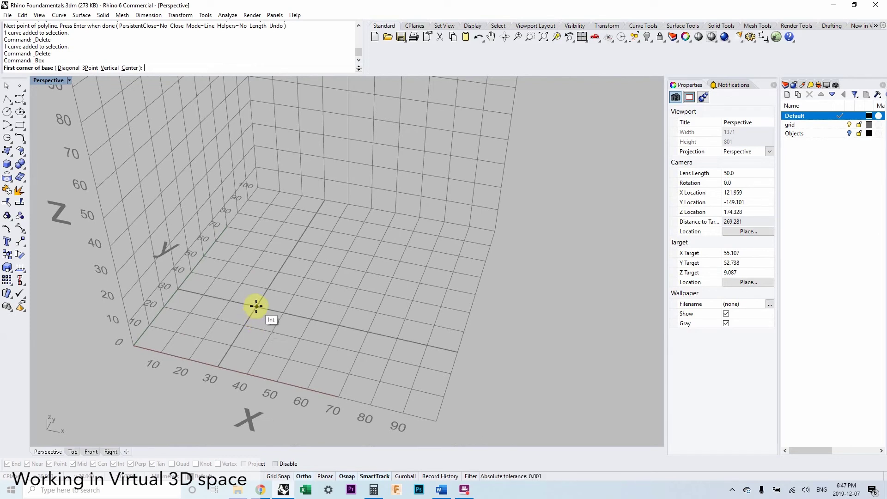
left_click(256, 306)
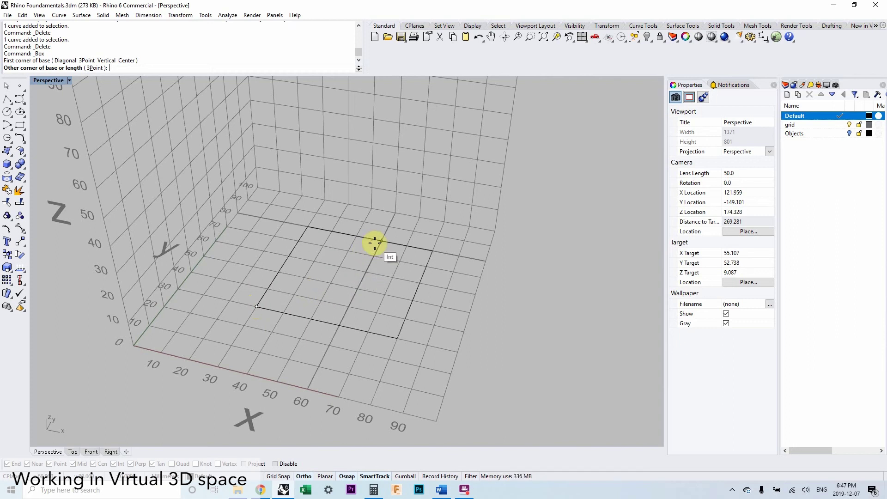
type("@20,")
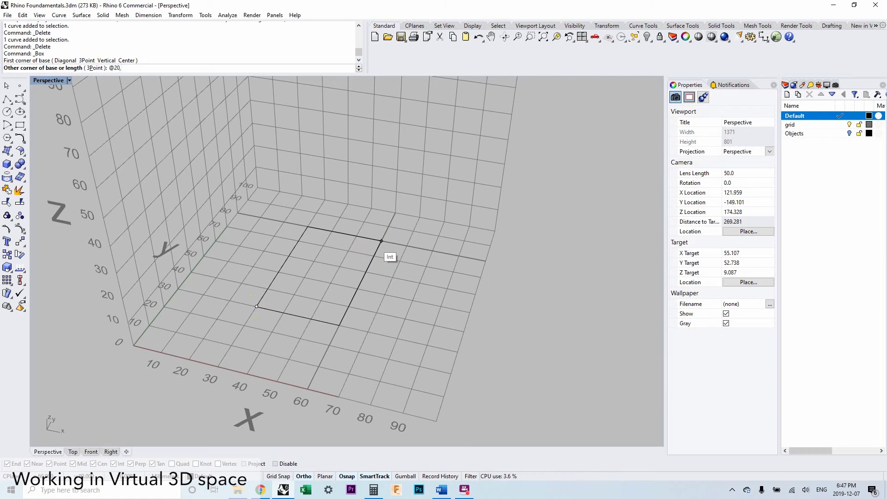
type("20")
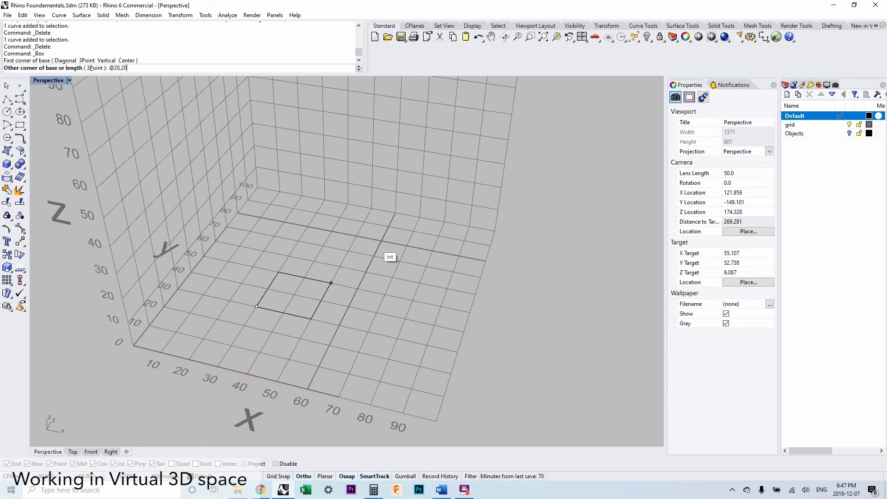
key("Return")
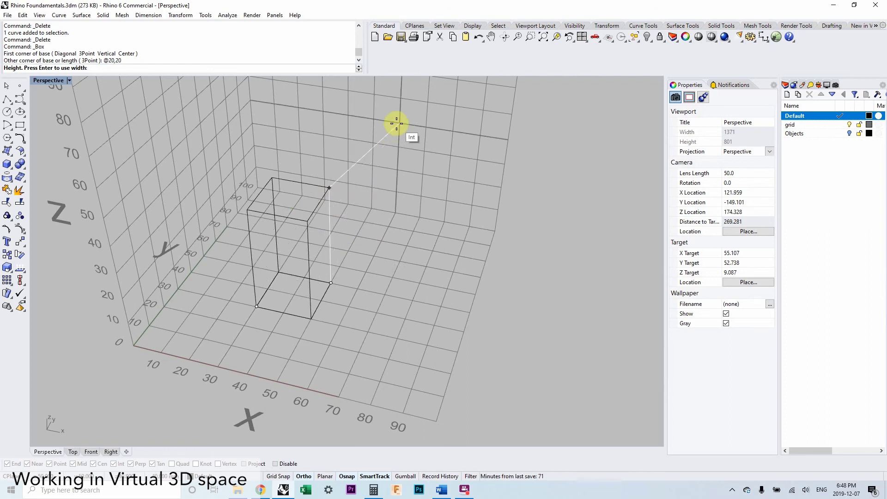
type("40")
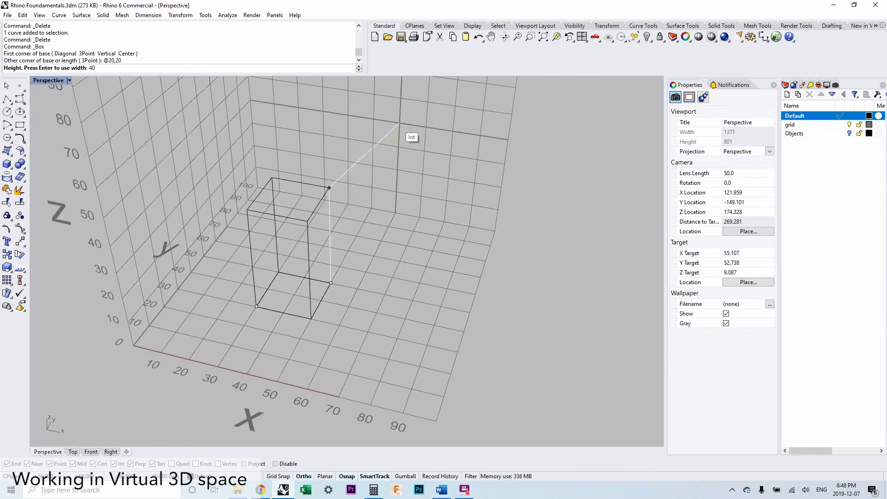
key("Return")
right_click_drag(315, 332, 309, 232)
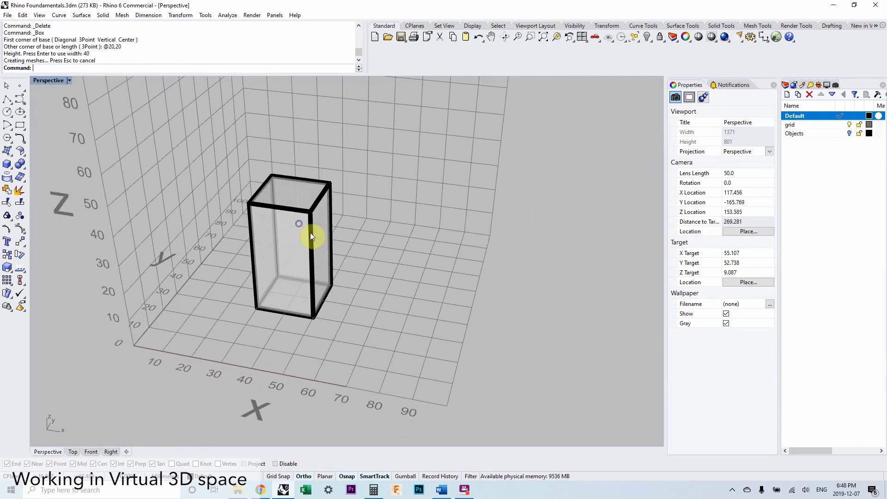
Step: Delete the box with the square base from the grid
left_click(308, 215)
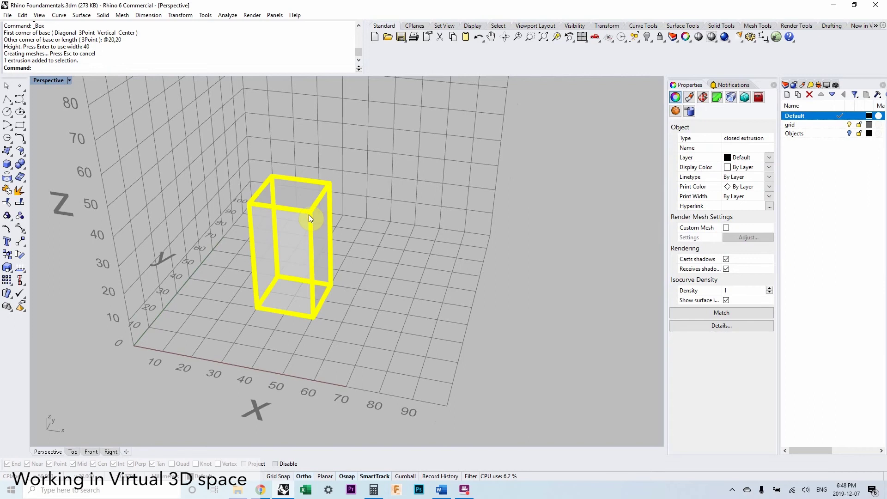
right_click_drag(303, 218, 298, 243)
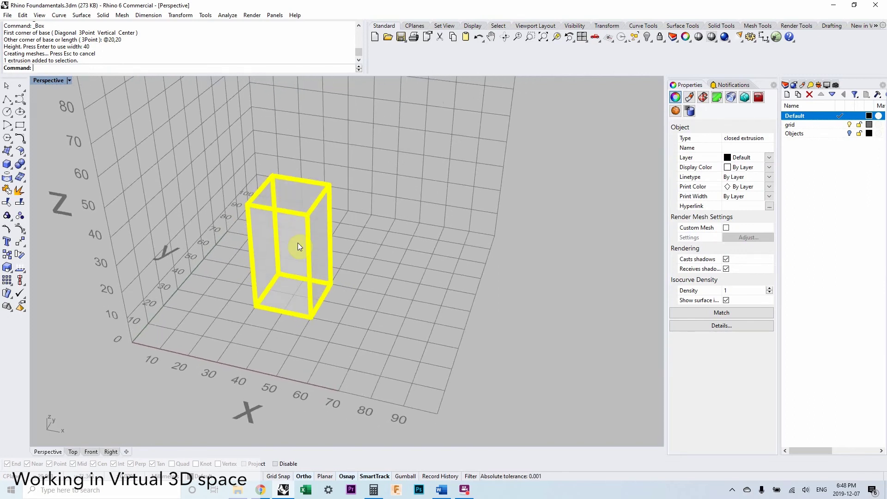
key("Delete")
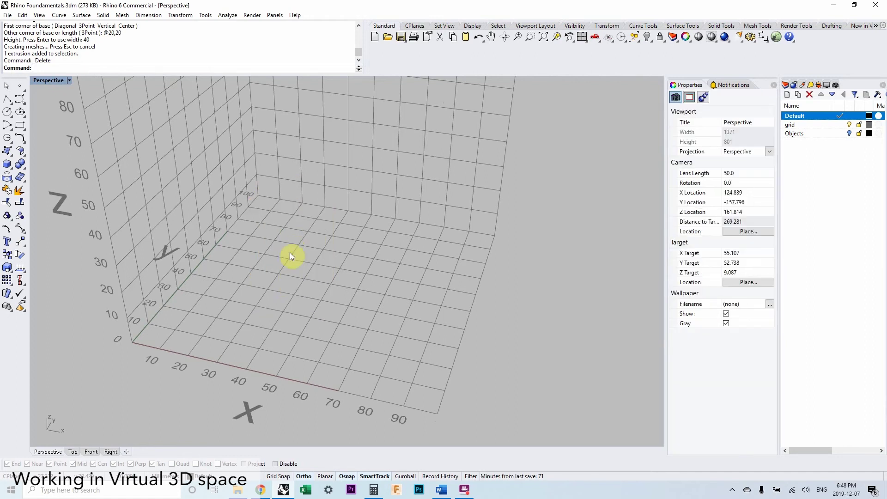
Step: Create a box from about X 30, Y 40 on the grid floor with length 20, a picked width of about 40 and height 40
key("Return")
left_click(269, 289)
type("20")
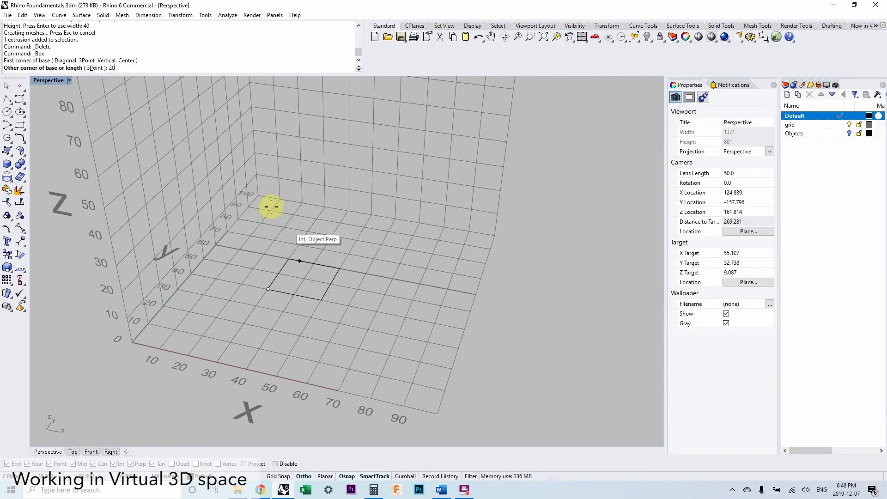
key("Return")
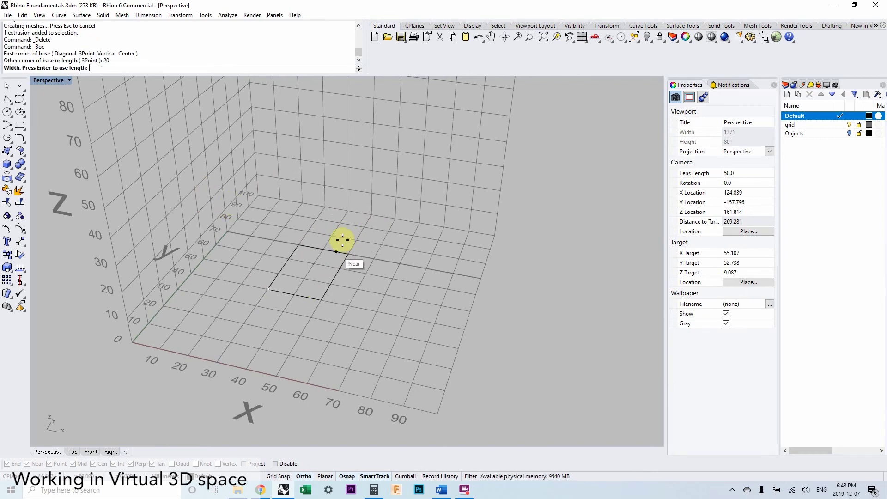
type("40")
key("Return")
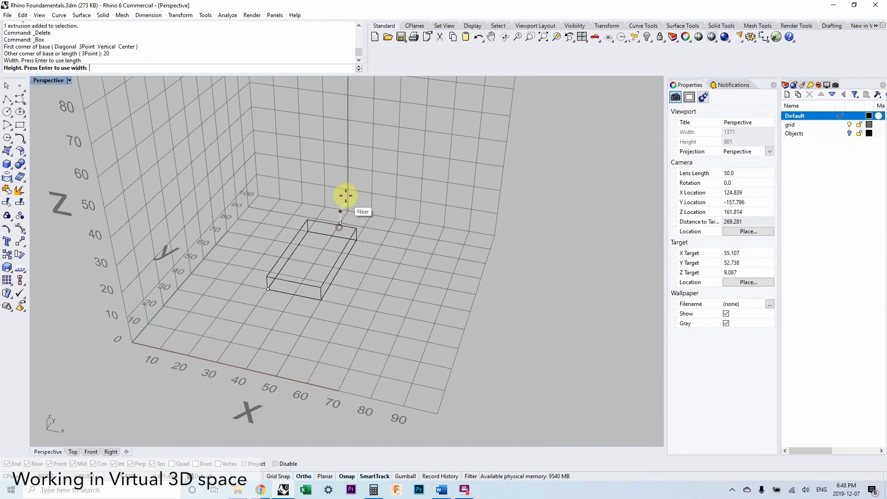
key("Return")
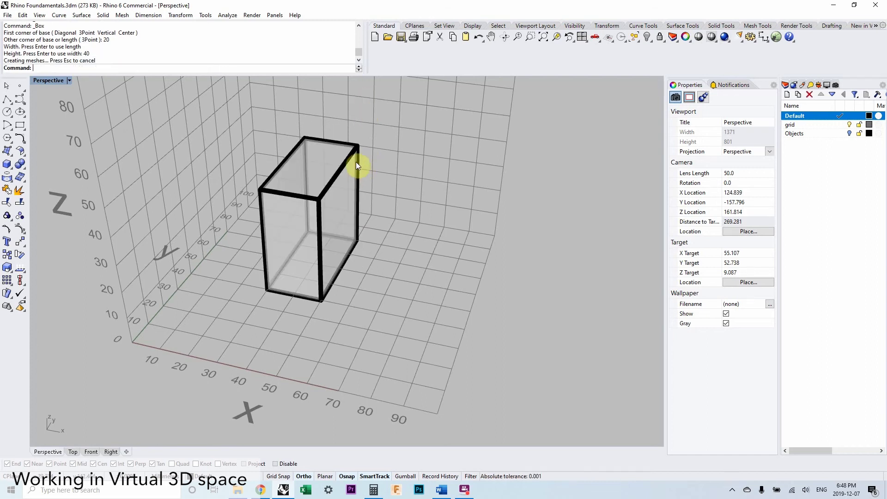
left_click(356, 161)
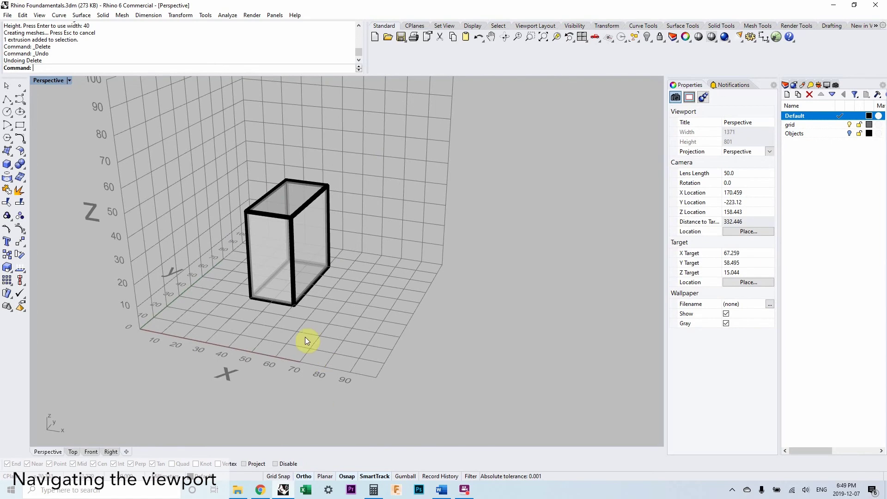
mouse_move(305, 337)
right_mouse_down()
mouse_move(302, 356)
mouse_move(318, 342)
right_mouse_up()
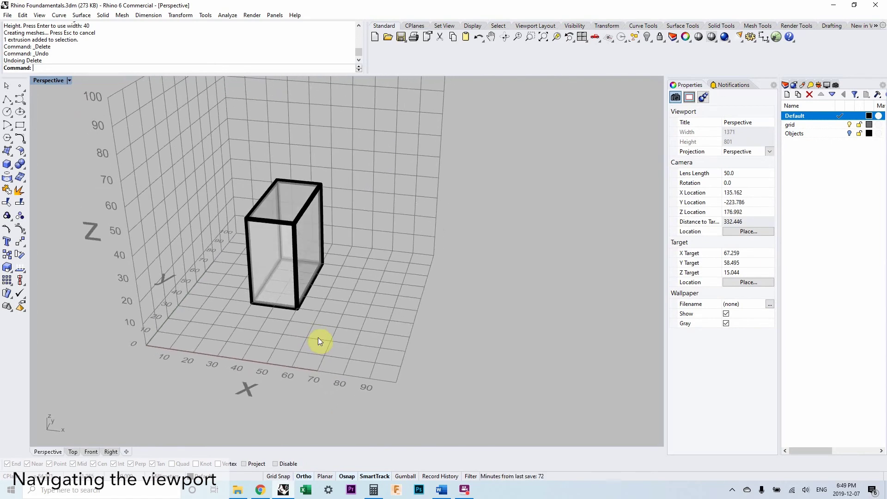
mouse_move(315, 336)
right_mouse_down()
mouse_move(277, 311)
mouse_move(273, 321)
mouse_move(293, 330)
mouse_move(306, 324)
right_mouse_up()
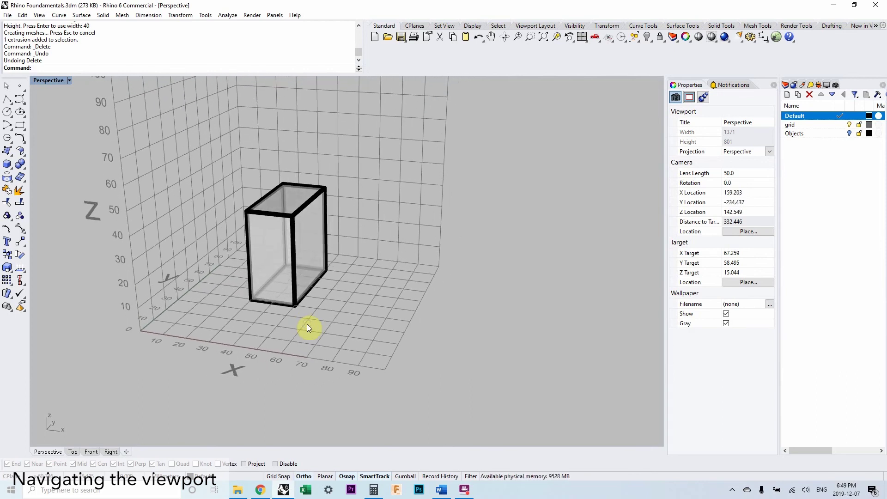
mouse_move(297, 286)
right_mouse_down()
mouse_move(310, 279)
mouse_move(304, 284)
right_mouse_up()
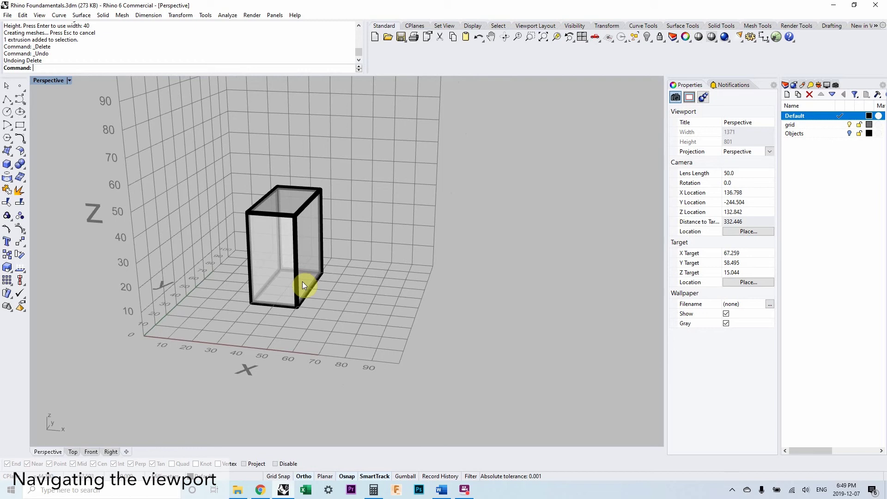
right_click_drag(302, 282, 269, 277)
Step: Copy the box with ArrayLinear into a row of 100 items running in the negative X direction, picking both reference points freehand
scroll(277, 276, "down", 5)
left_click(279, 256)
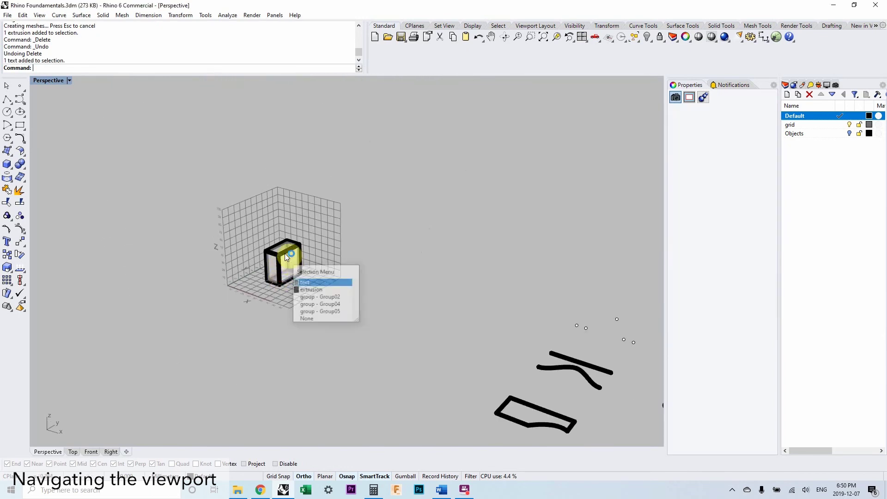
scroll(284, 252, "up", 3)
left_click(288, 247)
type("ayLinear")
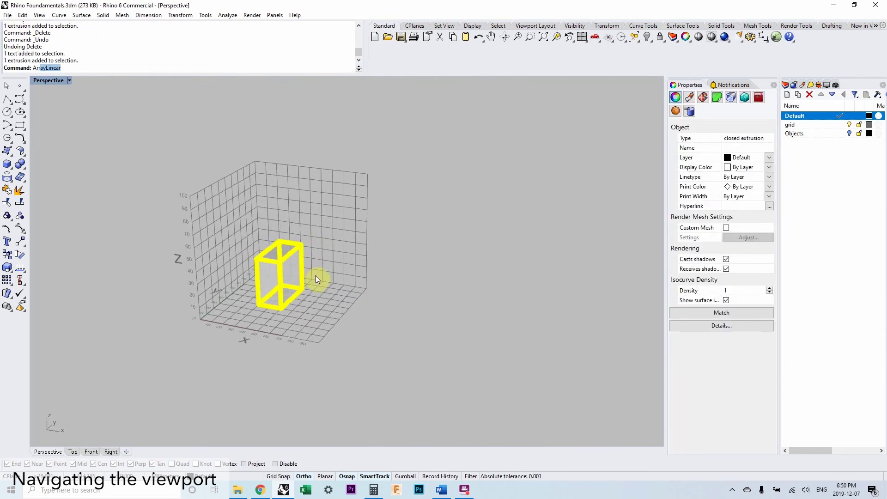
key("Return")
scroll(323, 281, "down", 5)
right_click_drag(302, 293, 282, 293)
scroll(282, 293, "up", 2)
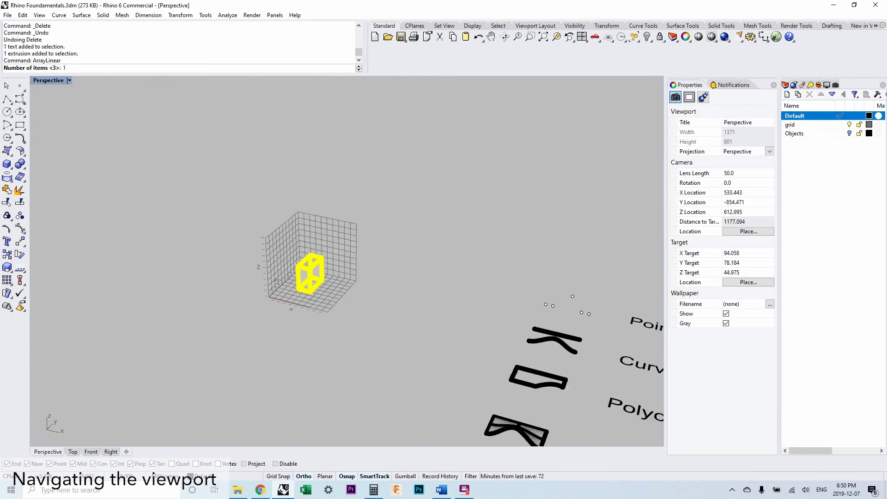
type("100")
key("Return")
left_click(280, 294)
scroll(198, 273, "down", 2)
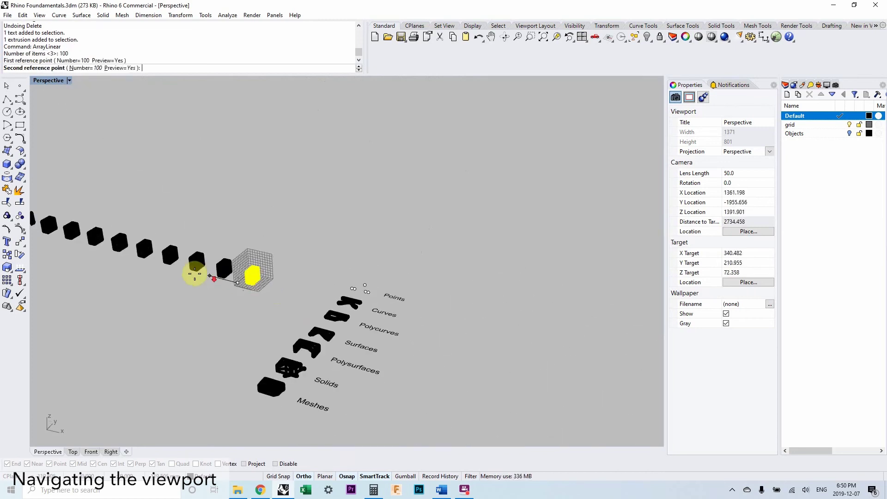
left_click(181, 272)
Step: Select the box at the far end of the arrayed row and examine it up close
scroll(220, 274, "up", 6)
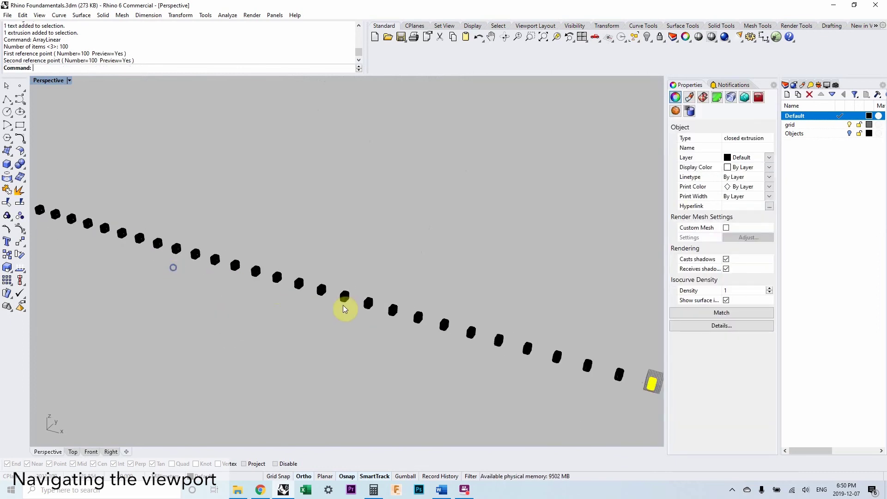
scroll(360, 333, "down", 5)
scroll(185, 277, "up", 3)
left_click(199, 277)
scroll(198, 280, "up", 4)
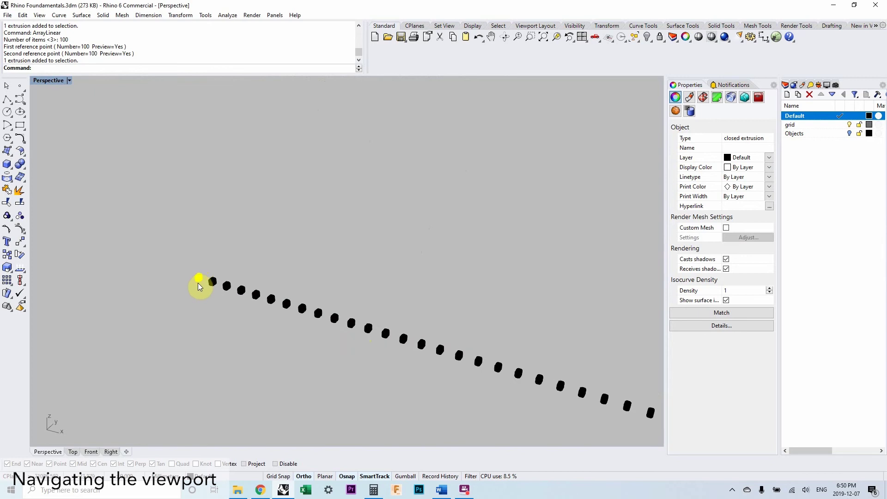
scroll(198, 283, "up", 5)
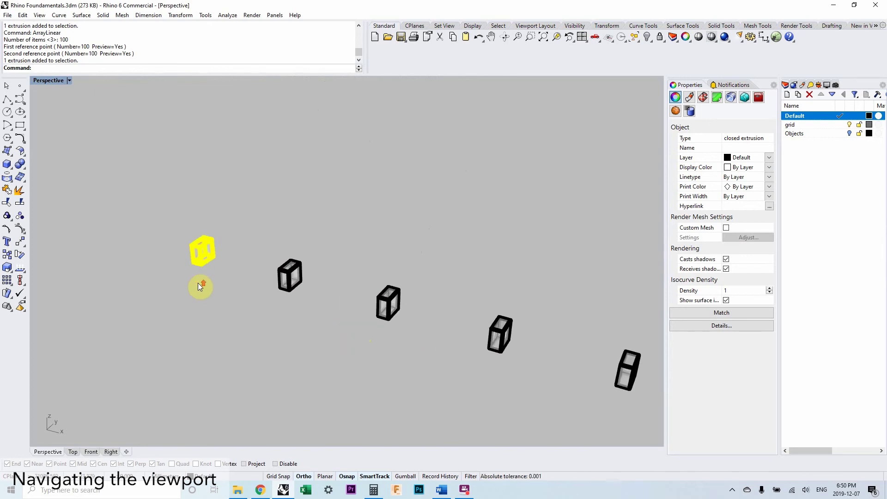
scroll(202, 231, "up", 2)
scroll(203, 232, "down", 4)
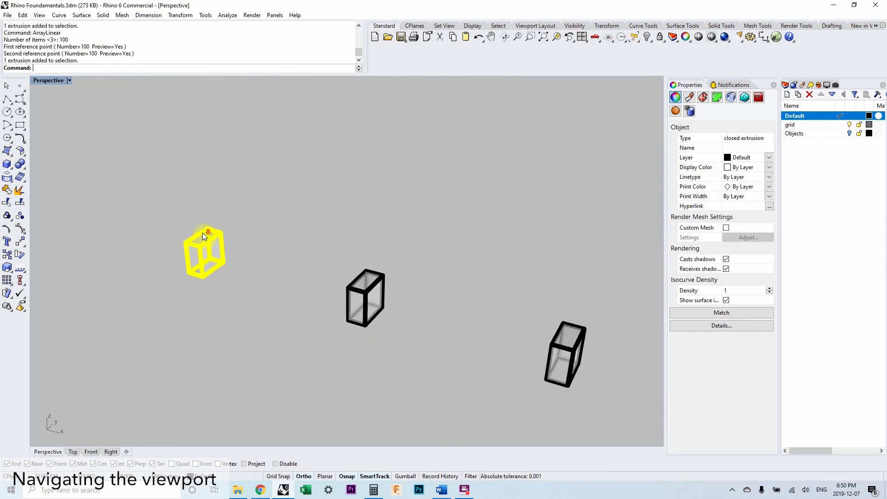
Step: Examine the selected end box against its neighbours in the row and clear the selection
scroll(222, 273, "down", 6)
scroll(222, 273, "up", 3)
scroll(223, 276, "up", 2)
scroll(221, 277, "down", 6)
key("Escape")
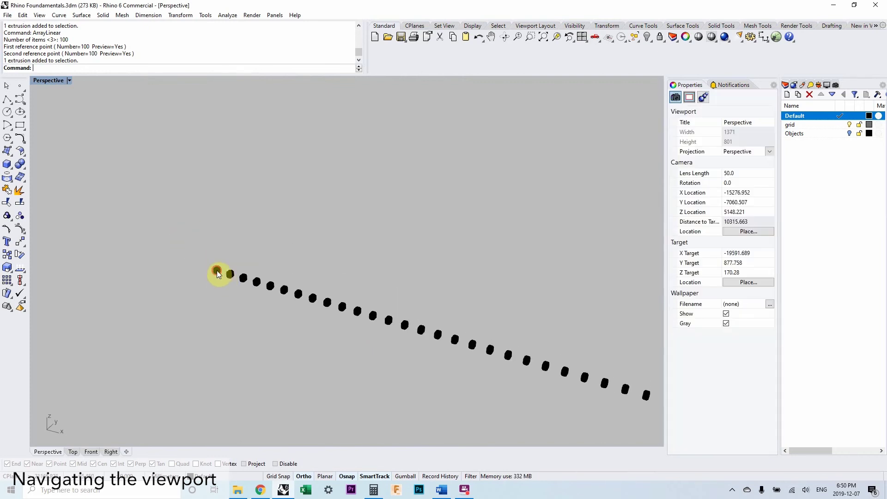
Step: Select the box at the far end of the row, compare it up close with the whole row, and deselect it
left_click(219, 277)
scroll(227, 299, "down", 1)
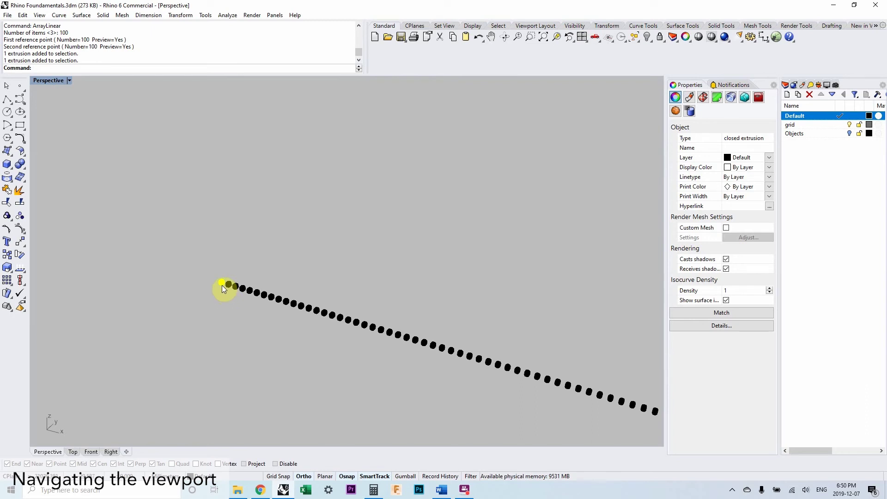
scroll(222, 284, "up", 15)
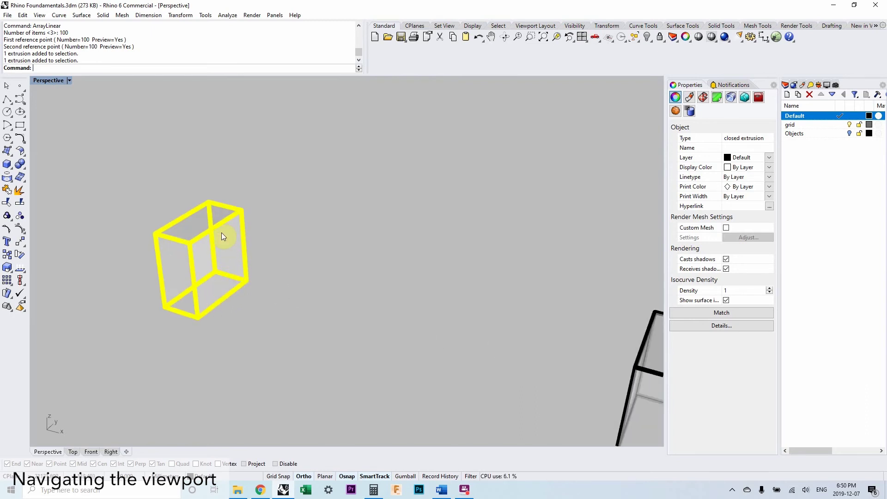
scroll(194, 233, "up", 3)
scroll(191, 239, "down", 10)
scroll(189, 239, "down", 10)
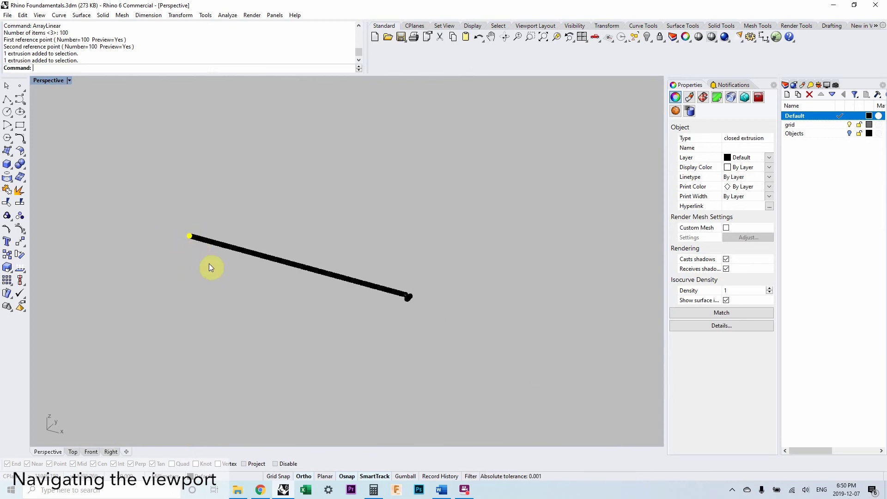
scroll(177, 231, "up", 8)
scroll(173, 231, "down", 3)
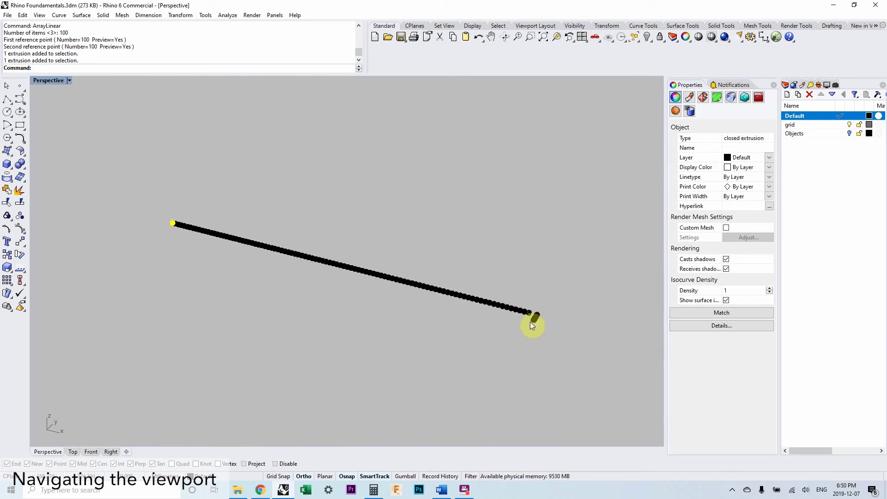
scroll(173, 225, "up", 1)
scroll(174, 224, "down", 1)
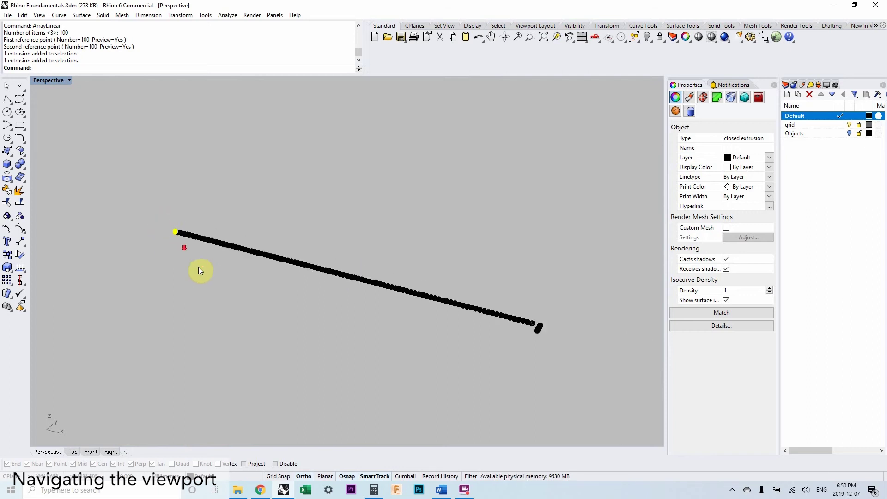
left_click(225, 287)
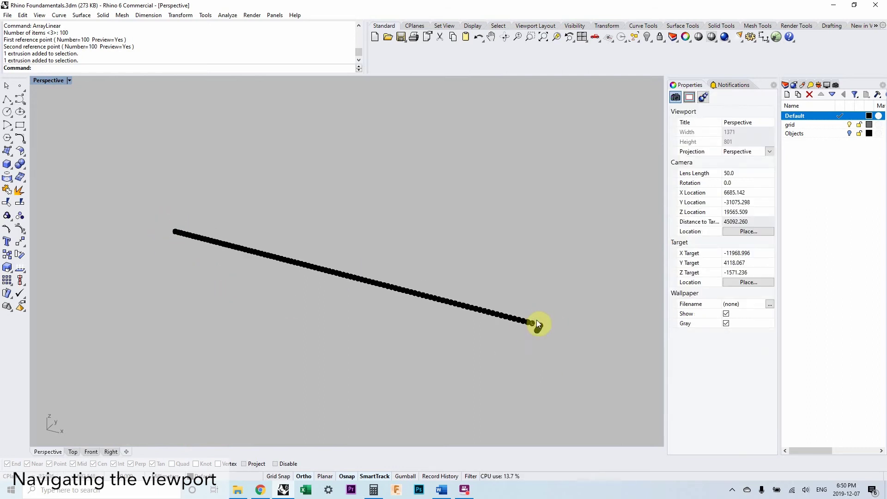
Step: Select a box within the arrayed row and centre the camera target on it with MoveTargetToObjects
scroll(165, 236, "up", 2)
scroll(190, 235, "up", 3)
right_click_drag(192, 235, 247, 231)
scroll(158, 204, "up", 3)
right_click_drag(158, 204, 365, 271)
scroll(404, 242, "up", 2)
scroll(239, 285, "down", 3)
right_click_drag(240, 285, 441, 278)
scroll(405, 277, "up", 5)
right_click_drag(331, 287, 298, 293)
left_click(68, 333)
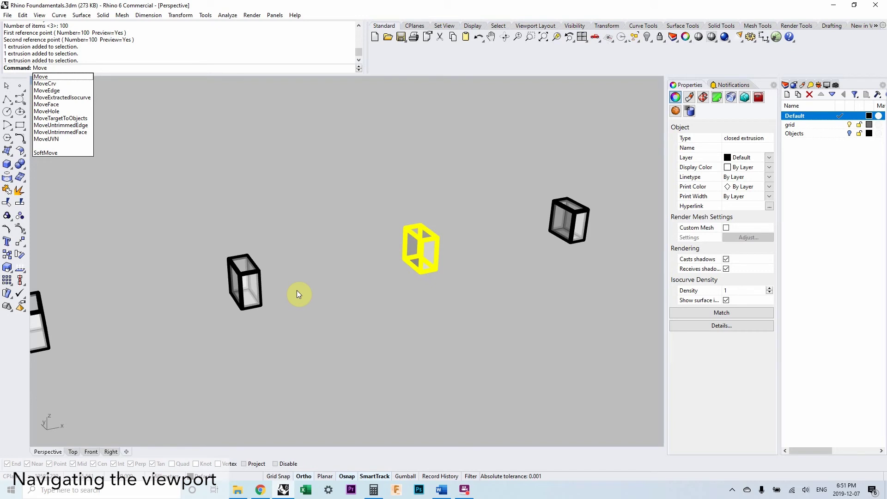
type("TargetToObjects")
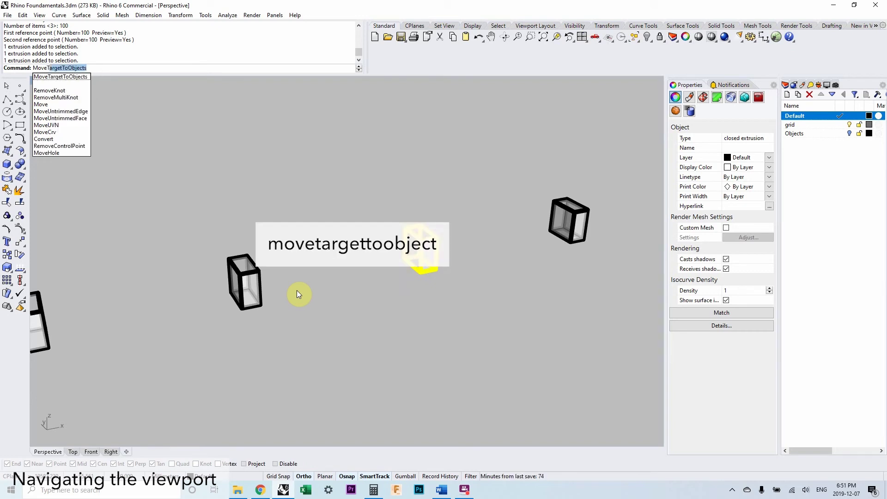
key("Return")
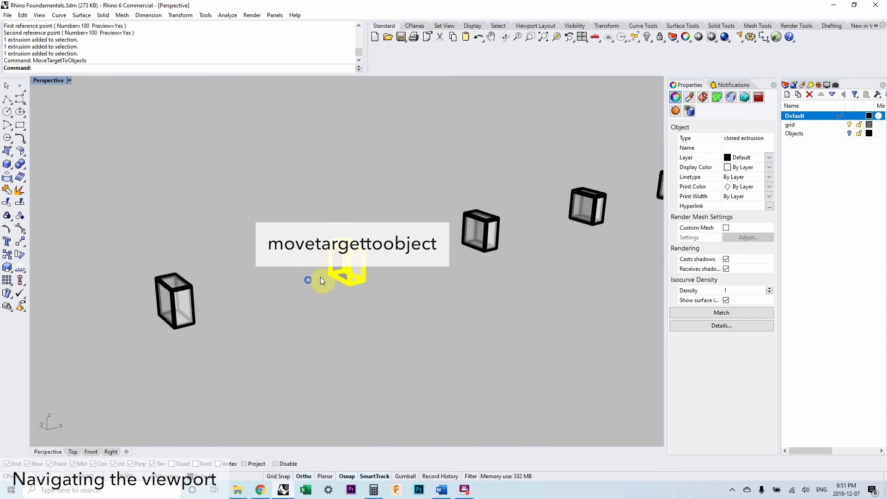
Step: Examine the targeted box from near and far, and clear the selection
scroll(346, 264, "up", 3)
scroll(346, 264, "up", 2)
scroll(345, 264, "down", 8)
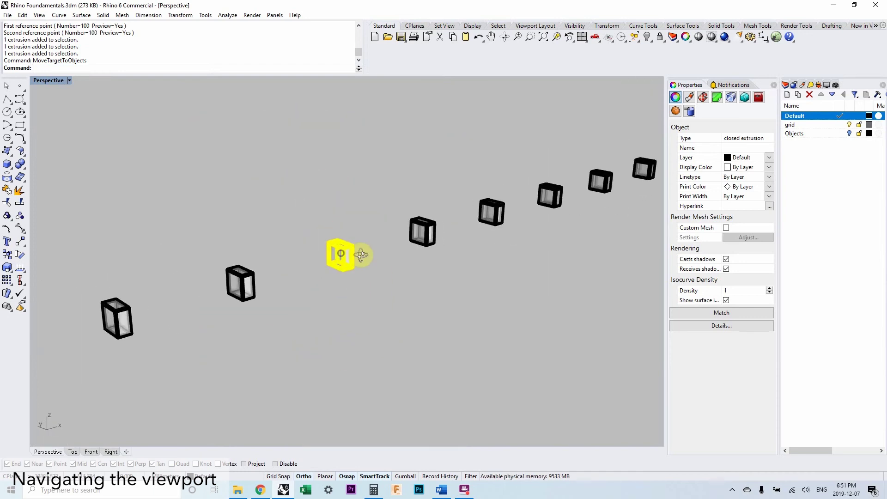
scroll(340, 264, "up", 5)
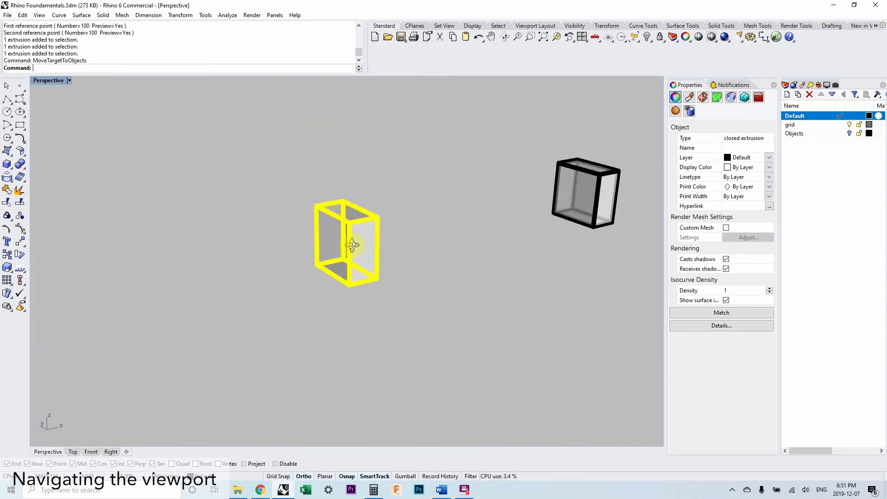
left_click(419, 250)
scroll(501, 252, "down", 8)
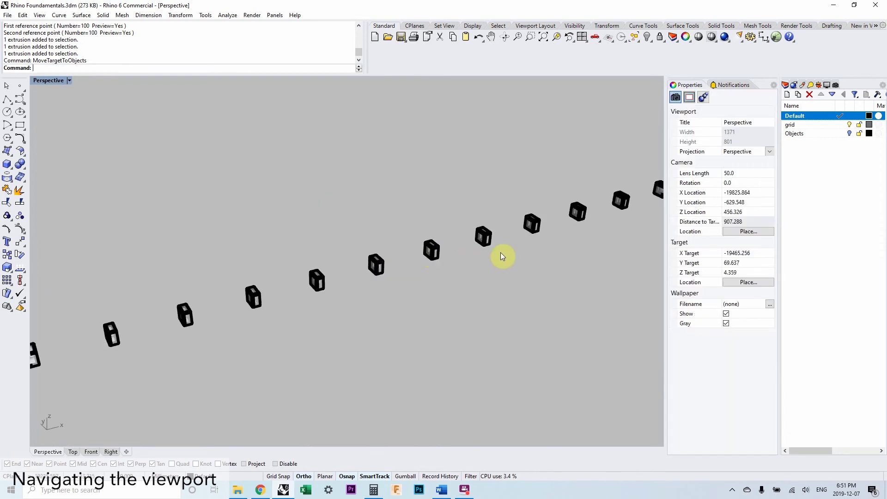
Step: Select another box further along the row and move the camera target to it with MoveTargetToObjects
left_click(463, 213)
scroll(478, 211, "up", 5)
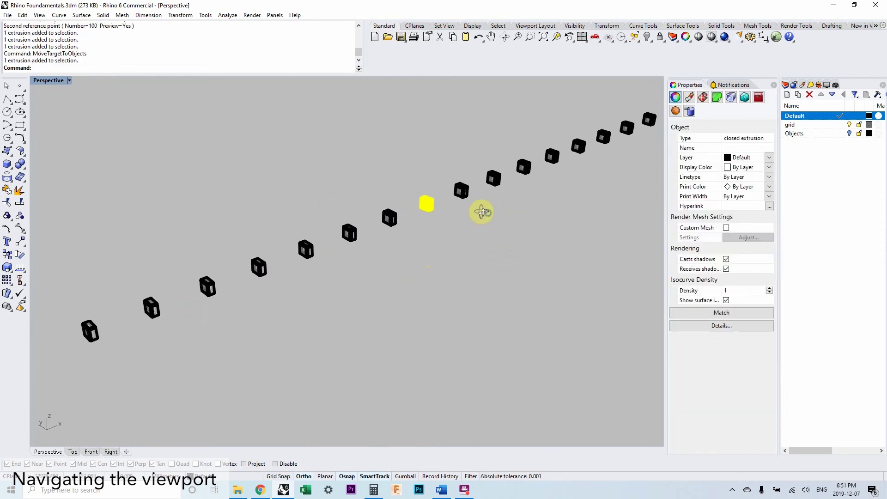
right_click_drag(369, 274, 347, 245)
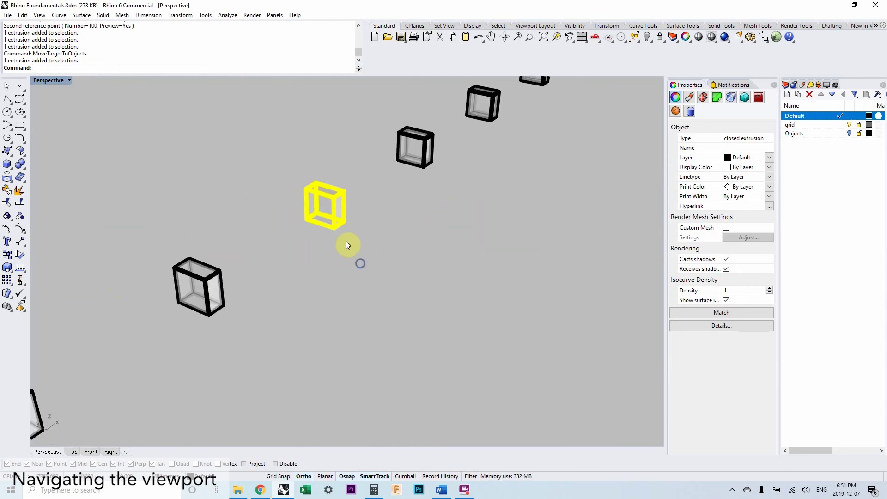
right_click(334, 236)
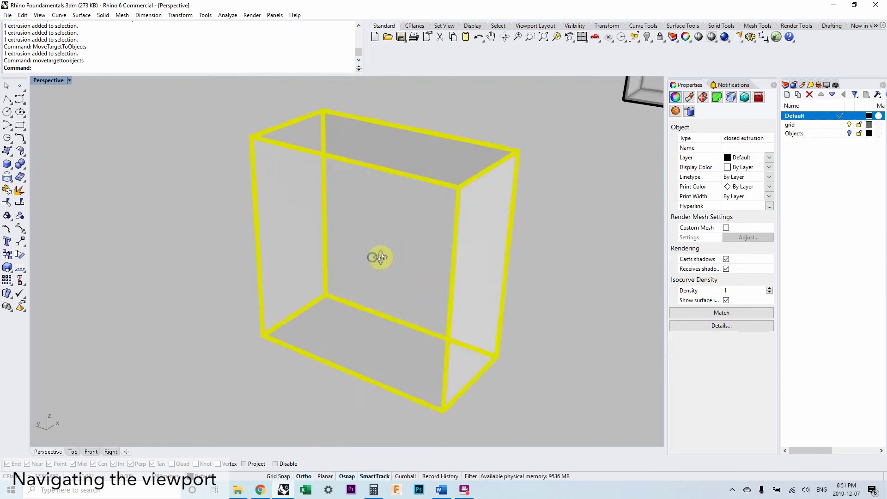
Step: Examine the targeted box from several angles, the boxes around it, and the base of a box up close
left_click(456, 223)
scroll(455, 224, "down", 3)
left_click(394, 241)
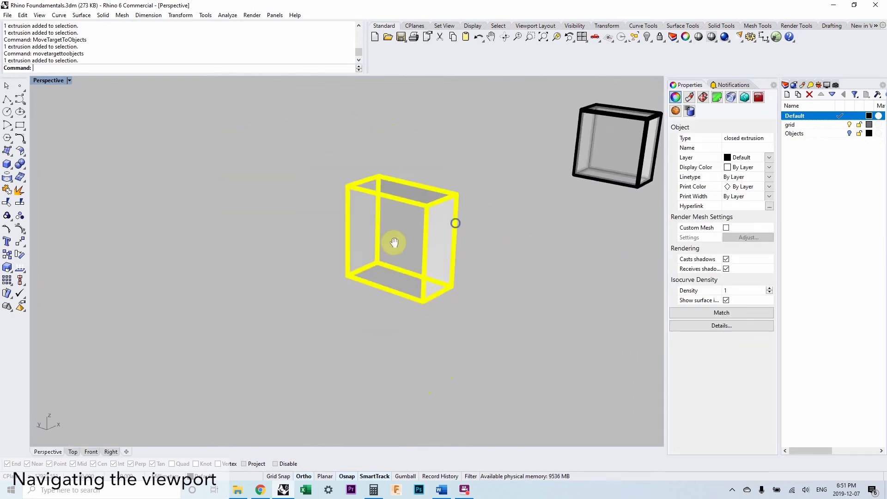
left_click(441, 246)
right_click_drag(440, 245, 290, 262)
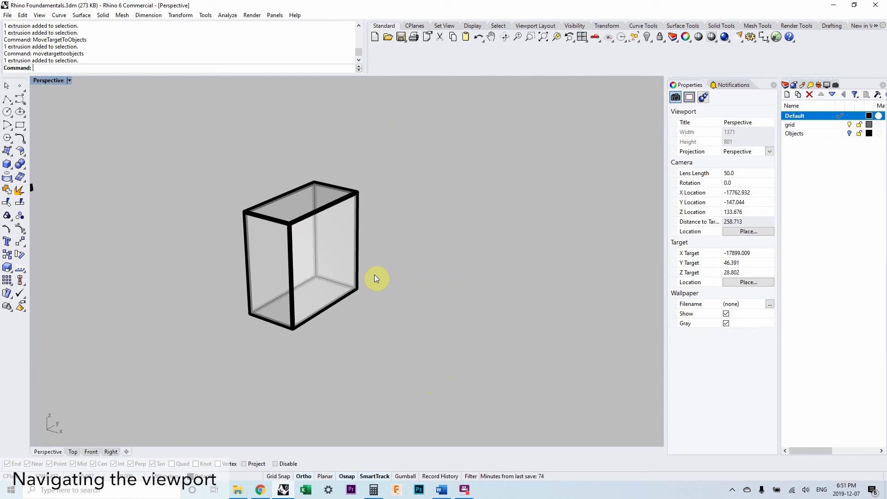
scroll(340, 268, "down", 10)
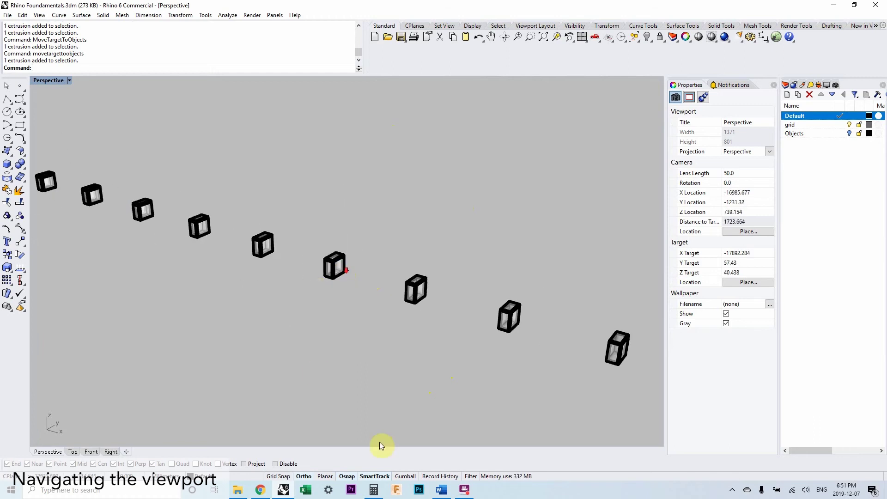
scroll(368, 337, "down", 3)
scroll(323, 280, "up", 12)
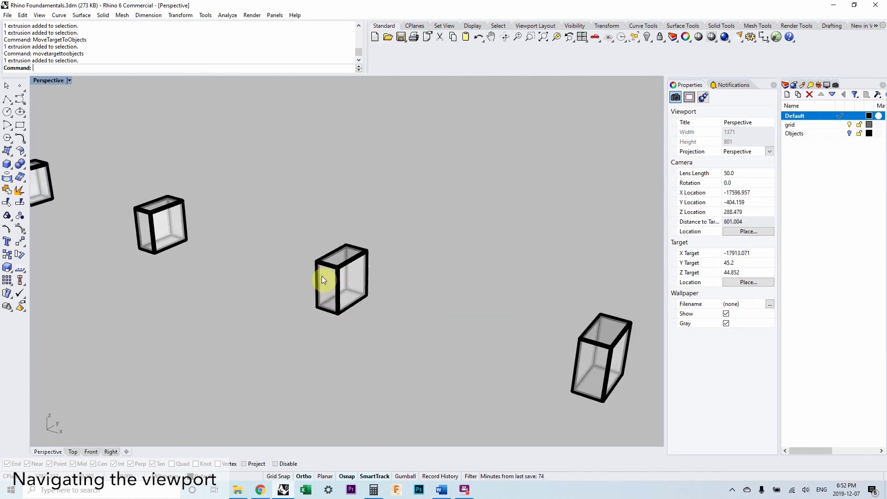
scroll(326, 282, "up", 6)
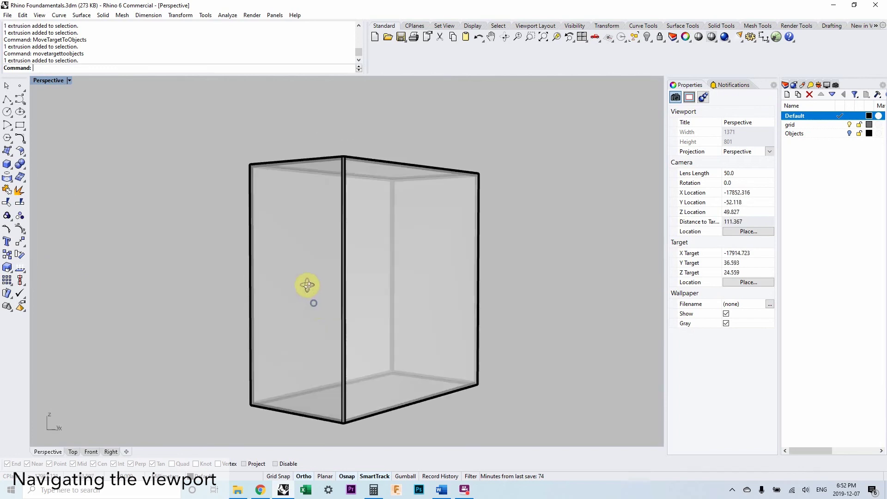
right_click_drag(261, 242, 248, 287)
scroll(296, 287, "up", 4)
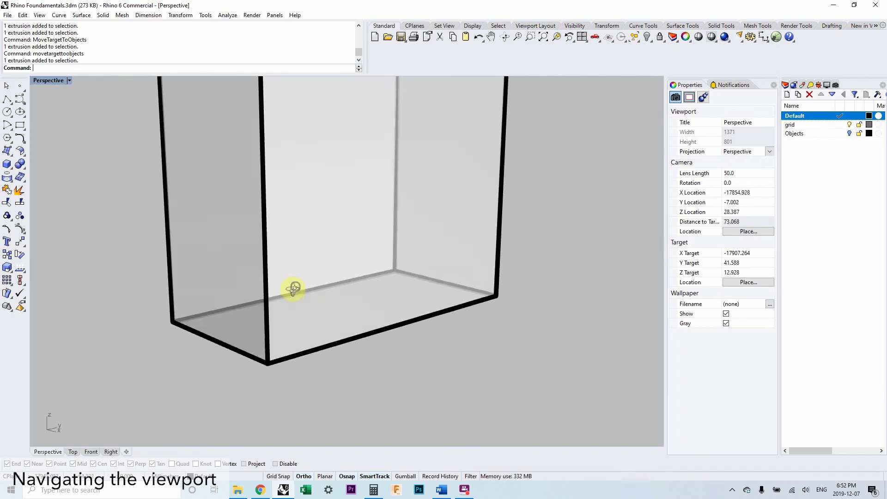
Step: Draw an open three-segment polyline shaped like a door, starting and ending on the bottom edge of the box's front face
scroll(289, 311, "down", 4)
right_click_drag(298, 364, 299, 336)
scroll(313, 379, "up", 6)
left_click(304, 353)
type("polyline")
key("Return")
left_click(291, 368)
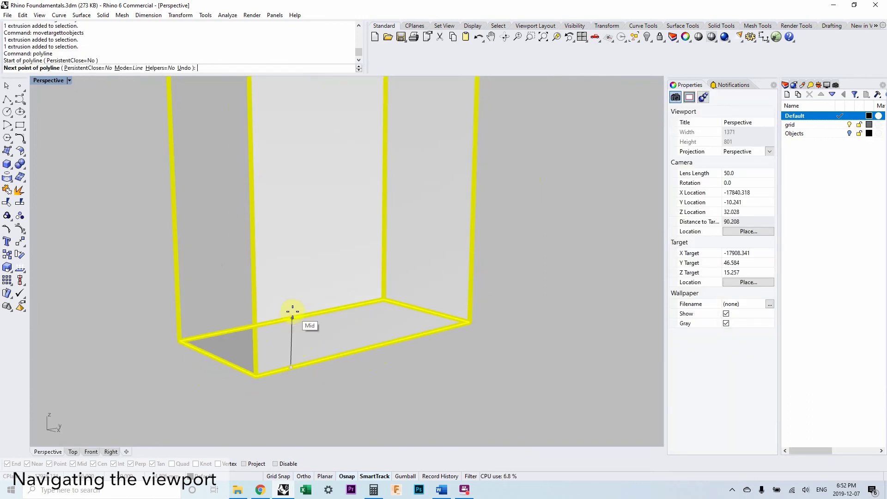
key("F8")
left_click(294, 278)
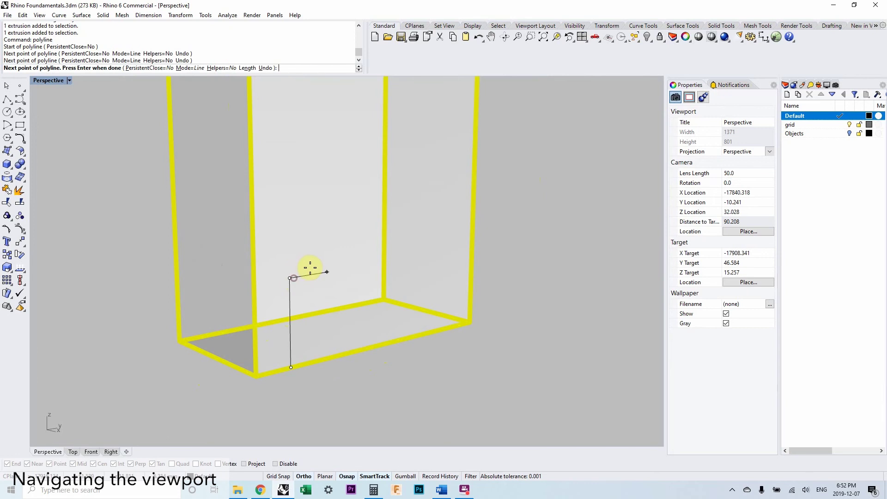
left_click(332, 271)
left_click(335, 354)
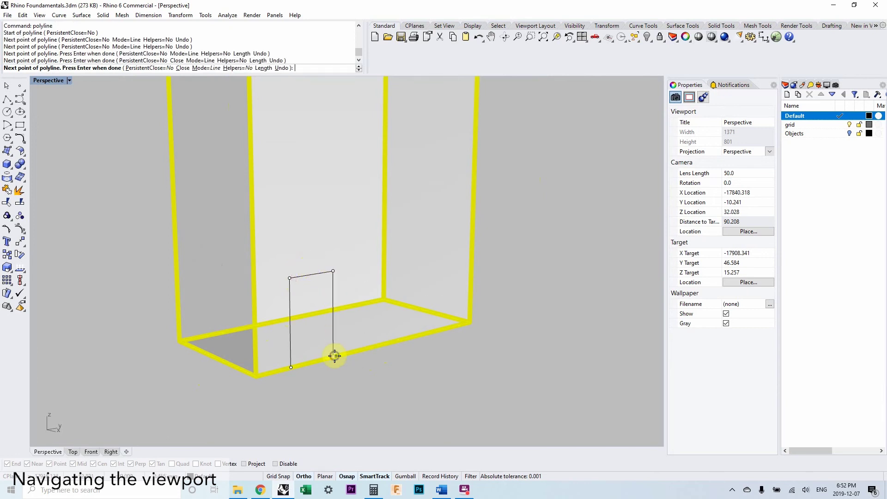
key("Return")
Step: Try to trim the box's front face with the open door outline
left_click(335, 339)
type("trim")
key("Return")
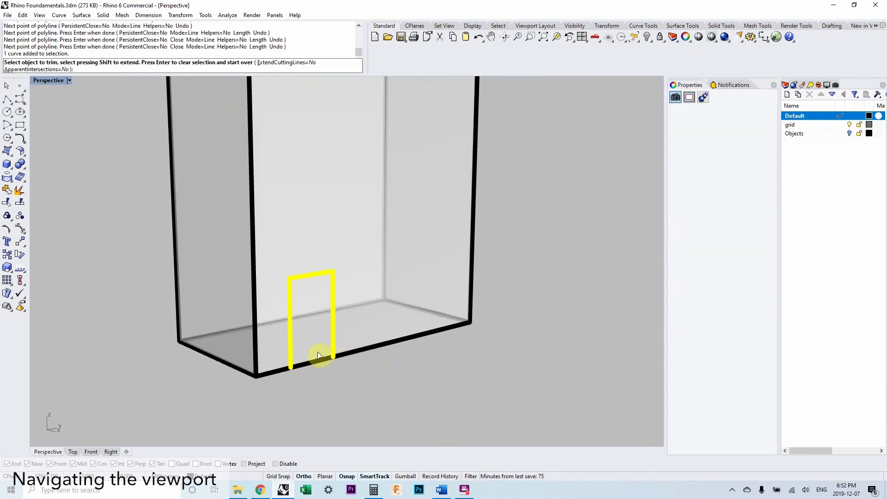
left_click(318, 351)
key("Return")
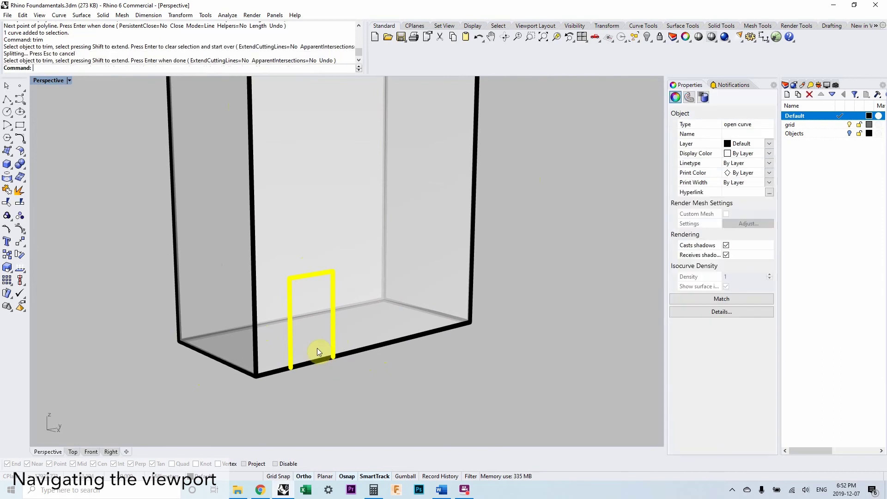
Step: Close the door outline with CloseCrv and trim the doorway out of the box's front face
key("Return")
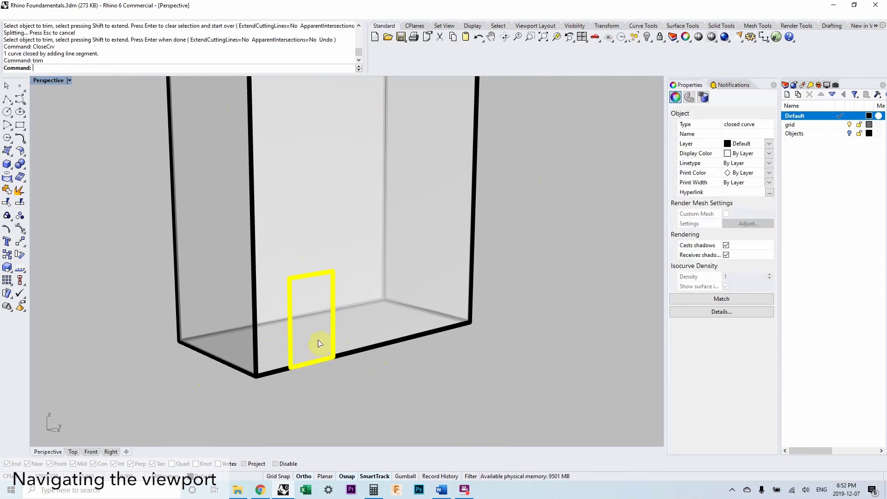
key("Return")
left_click(317, 348)
Step: Finish the trim and set the Perspective camera's lens length to 18
right_click_drag(317, 348, 339, 373)
scroll(340, 369, "up", 10)
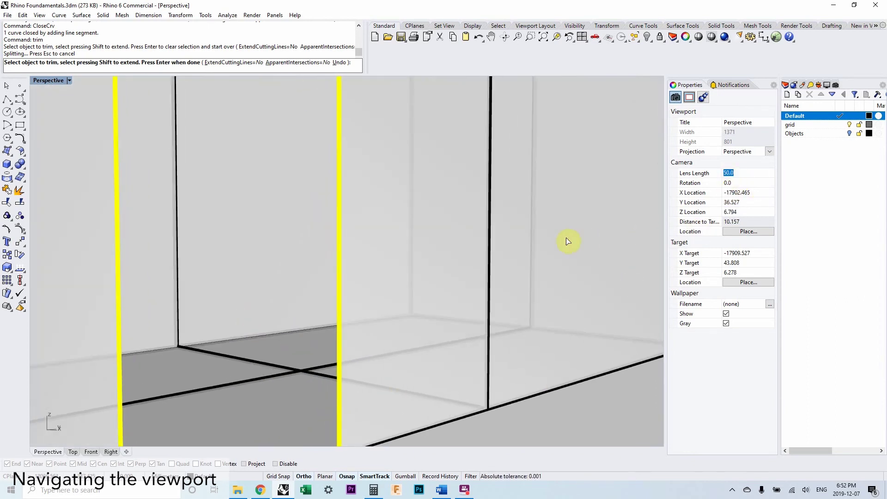
scroll(352, 311, "down", 10)
right_click_drag(342, 337, 458, 293)
scroll(317, 333, "up", 4)
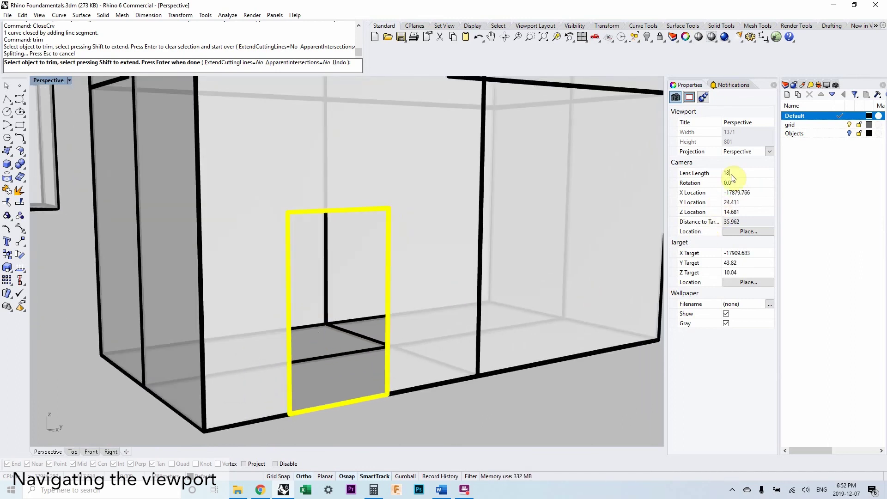
scroll(603, 199, "down", 5)
key("Return")
Step: Enter the box through the doorway and look around its interior walls and floor
scroll(343, 275, "up", 4)
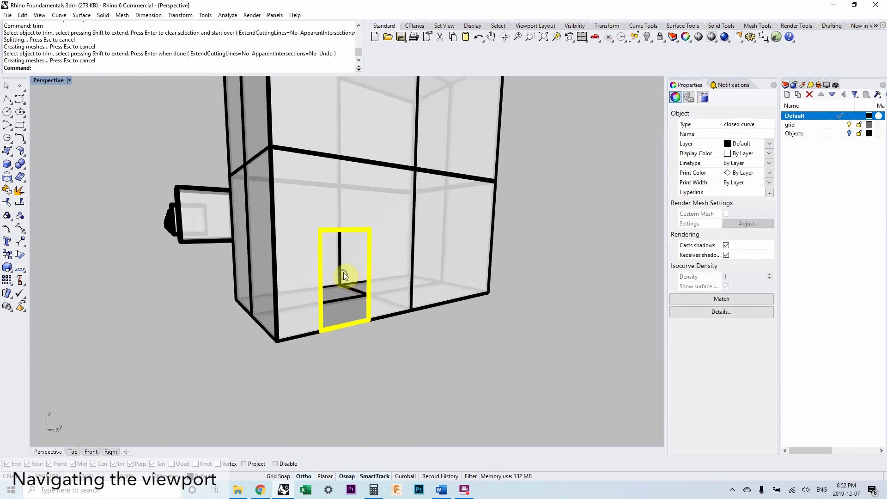
scroll(342, 277, "up", 8)
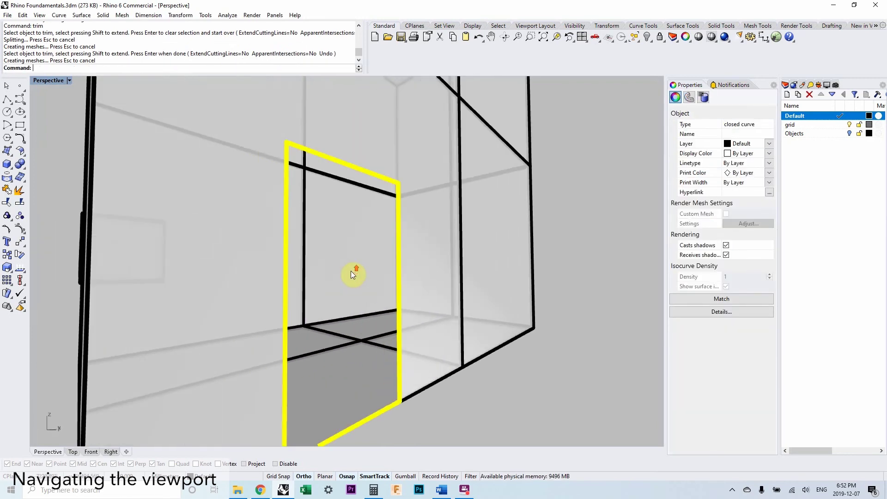
scroll(343, 277, "up", 3)
right_click_drag(347, 276, 396, 272)
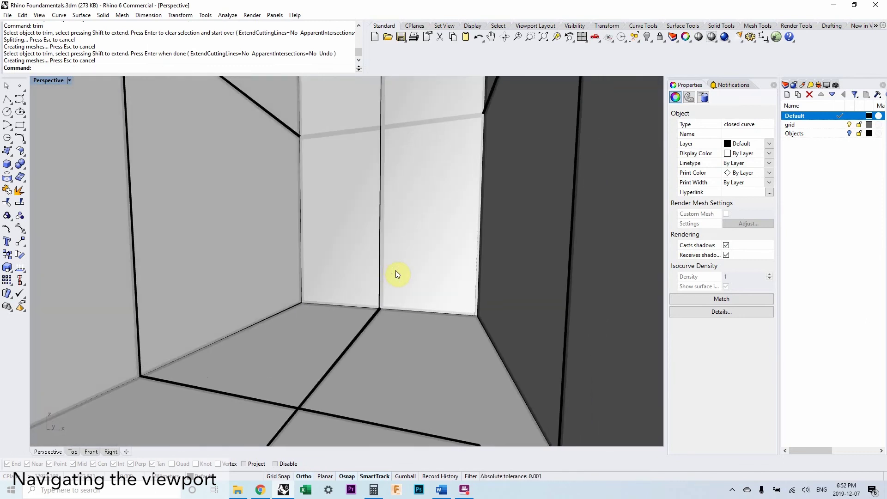
right_click_drag(397, 268, 426, 288, "ctrl+alt")
scroll(386, 248, "down", 5)
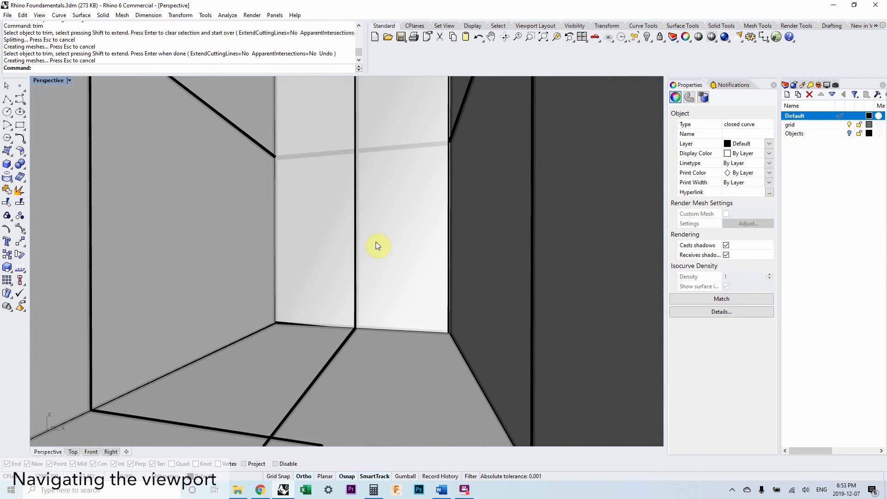
mouse_move(402, 243)
right_mouse_down("alt+shift")
mouse_move(417, 286)
mouse_move(411, 400)
mouse_move(421, 297)
mouse_move(387, 188)
mouse_move(339, 123)
mouse_move(333, 117)
mouse_move(356, 158)
mouse_move(301, 99)
mouse_move(311, 119)
mouse_move(228, 95)
mouse_move(144, 109)
mouse_move(209, 106)
right_mouse_up("alt+shift")
right_click_drag(378, 251, 467, 390)
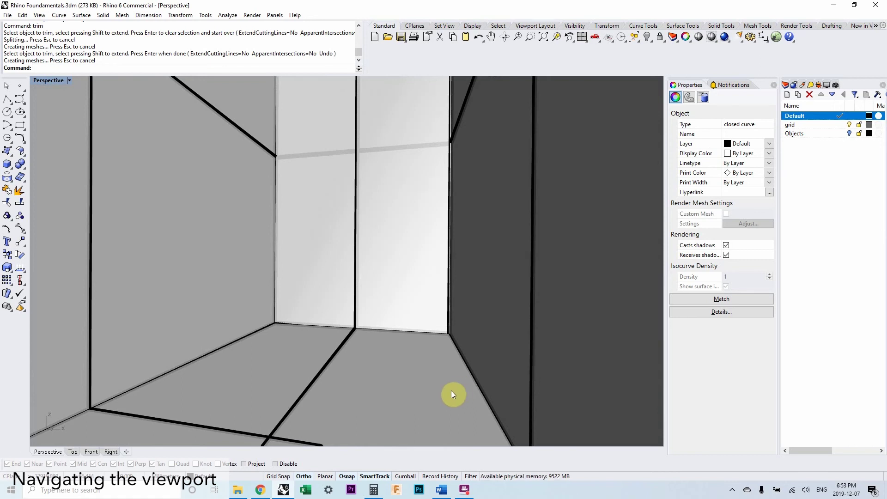
Step: Leave the box interior, deselect the door outline and examine the doorway from outside
right_click_drag(451, 391, 390, 320)
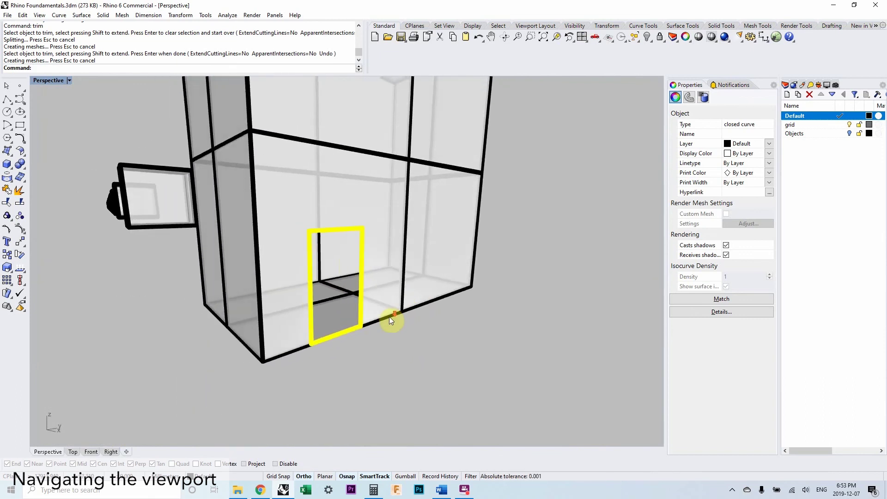
left_click(381, 332)
scroll(380, 332, "down", 5)
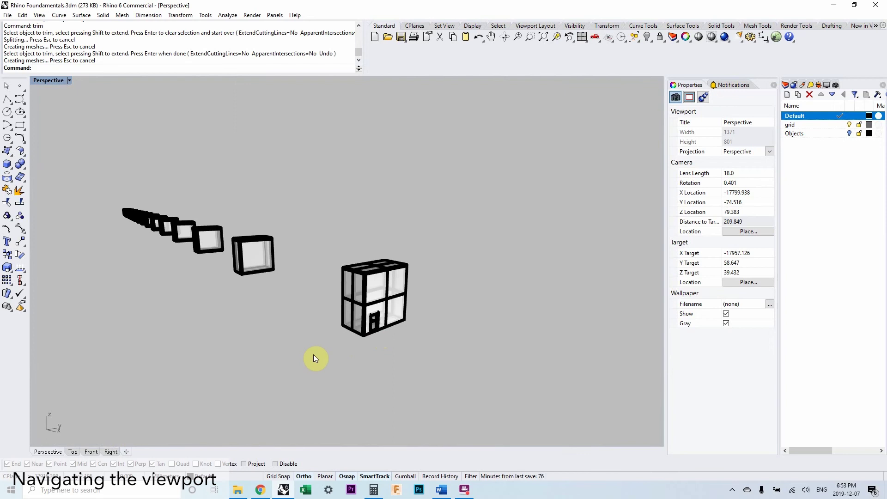
scroll(370, 319, "up", 6)
right_click_drag(370, 315, 342, 316)
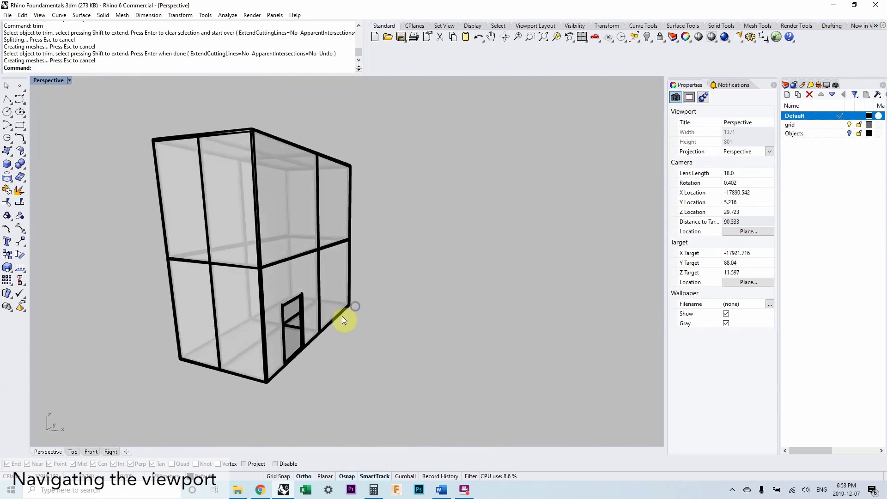
Step: Retarget the Perspective camera on the original box in the coordinate grid with MoveTargetToObjects and clear the selection
scroll(299, 333, "down", 10)
scroll(228, 339, "down", 9)
scroll(310, 296, "up", 5)
scroll(311, 310, "up", 2)
key("Down")
key("Return")
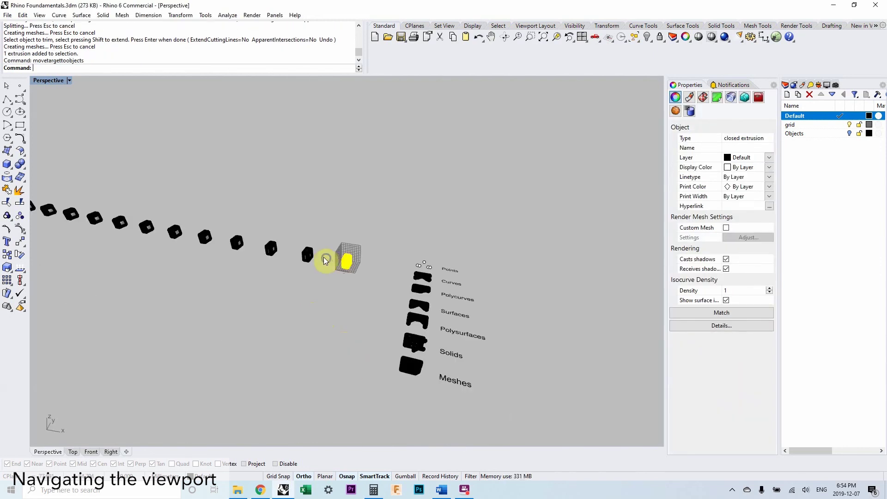
scroll(345, 253, "up", 6)
right_click_drag(340, 262, 395, 315)
left_click(416, 330)
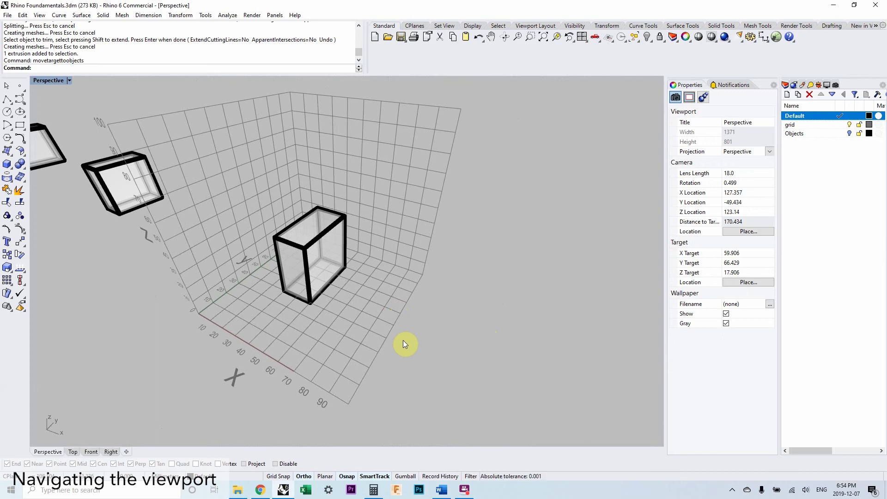
Step: Try to draw a three-point polyline beside the box on the grid while changing the view between points
type("polyline")
key("Return")
left_click(401, 375)
right_click_drag(439, 334, 425, 311)
scroll(426, 311, "down", 4)
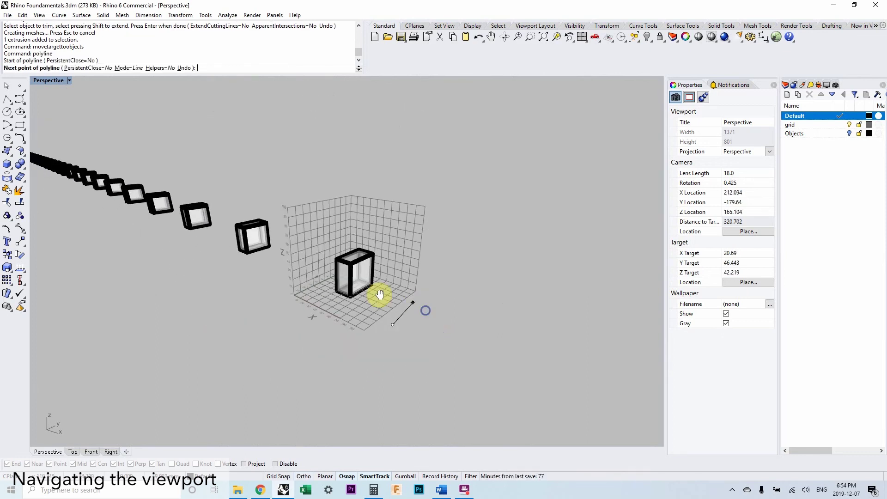
right_click_drag(379, 295, 330, 272)
left_click(322, 280)
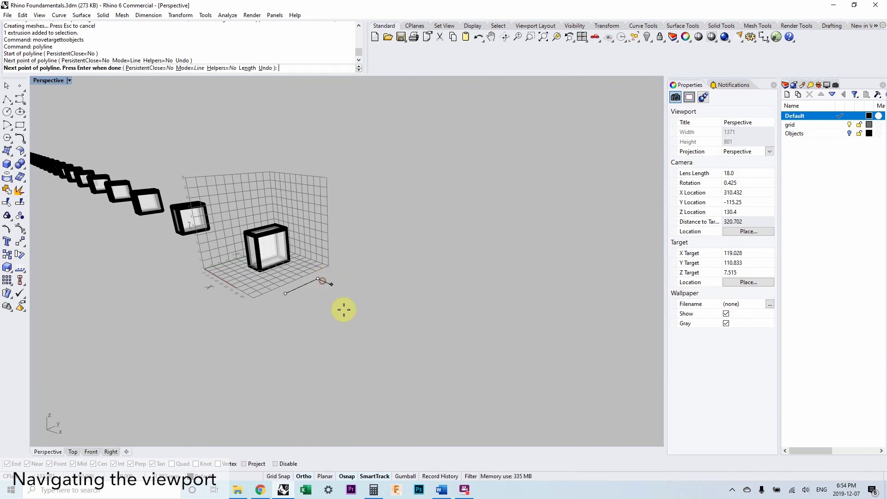
left_click(355, 313)
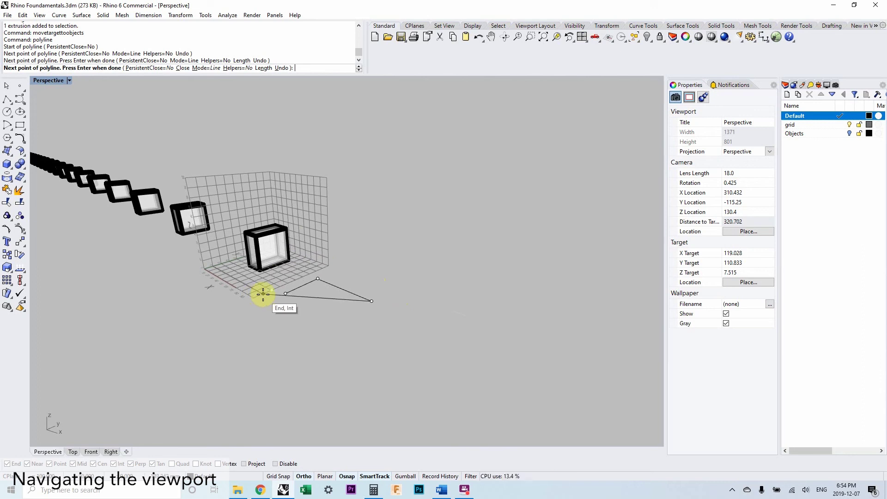
Step: Limit the object snaps to Cen only, test them around the grid box and abandon the polyline
scroll(261, 294, "up", 5)
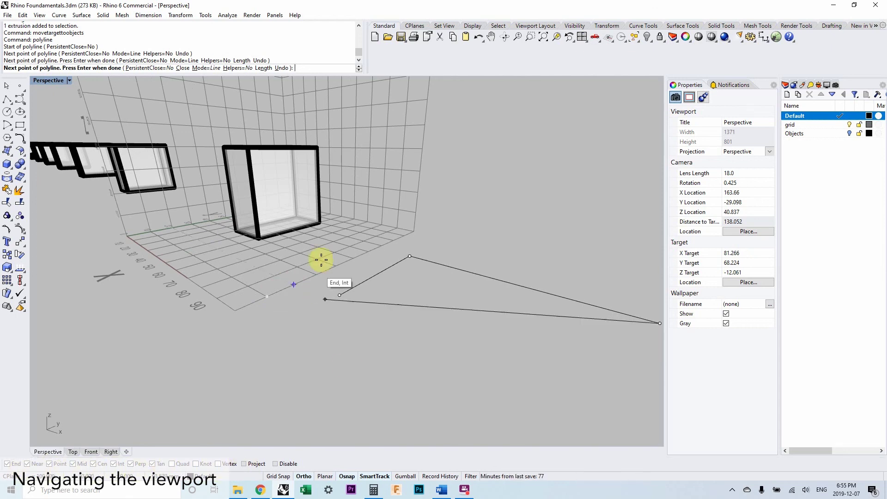
mouse_move(333, 223)
right_mouse_down()
mouse_move(319, 237)
mouse_move(335, 237)
right_mouse_up()
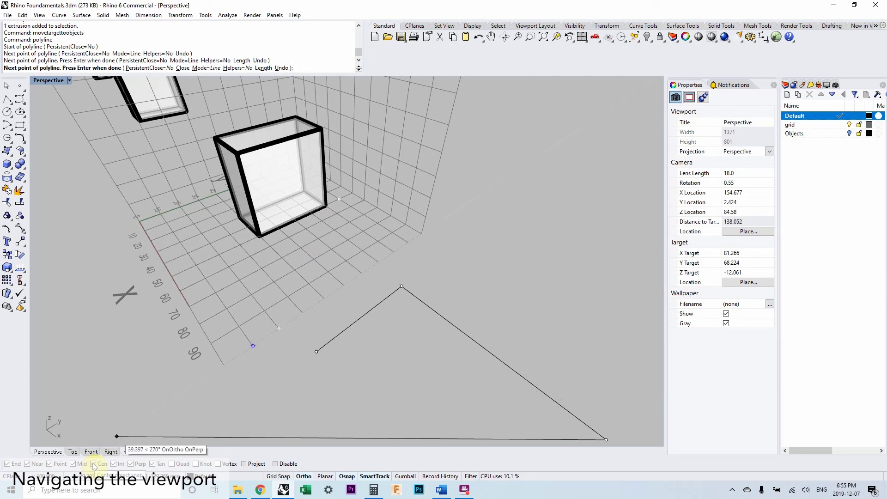
right_click_drag(212, 372, 306, 304)
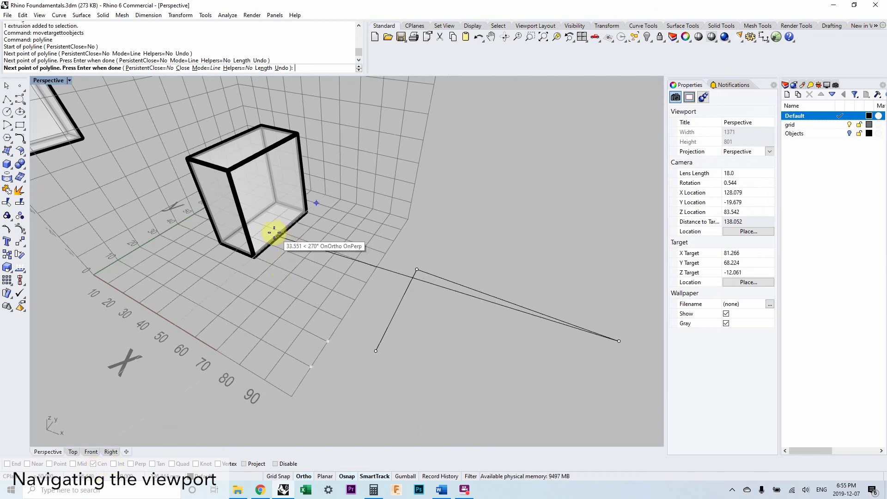
scroll(272, 232, "up", 4)
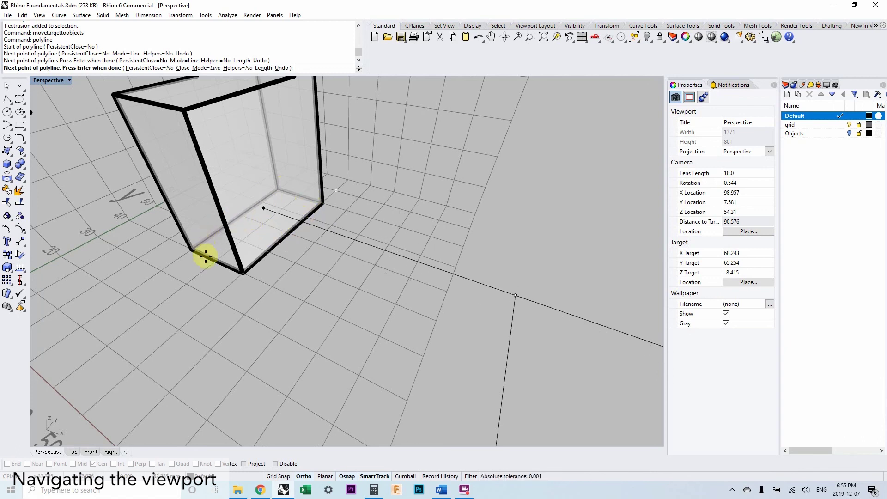
scroll(262, 245, "down", 8)
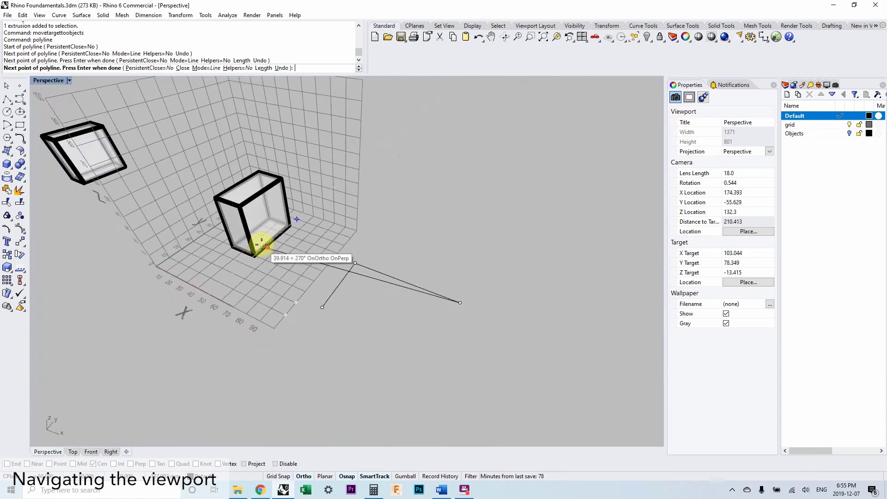
scroll(346, 277, "up", 2)
key("Escape")
Step: Draw a circle on the empty ground beside the coordinate grid
type("circle")
key("Return")
left_click(313, 279)
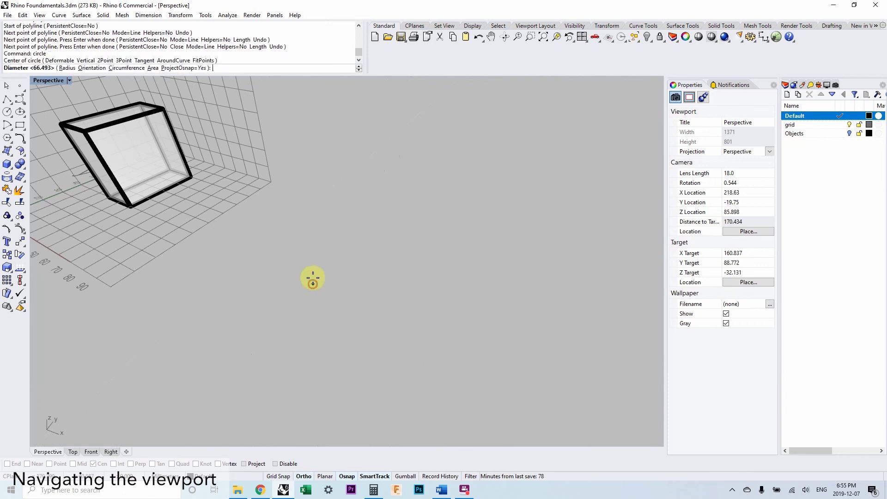
left_click(327, 254)
scroll(310, 285, "down", 6)
Step: Try to draw a polyline from a free point to the circle's centre
type("polyline")
key("Return")
left_click(343, 321)
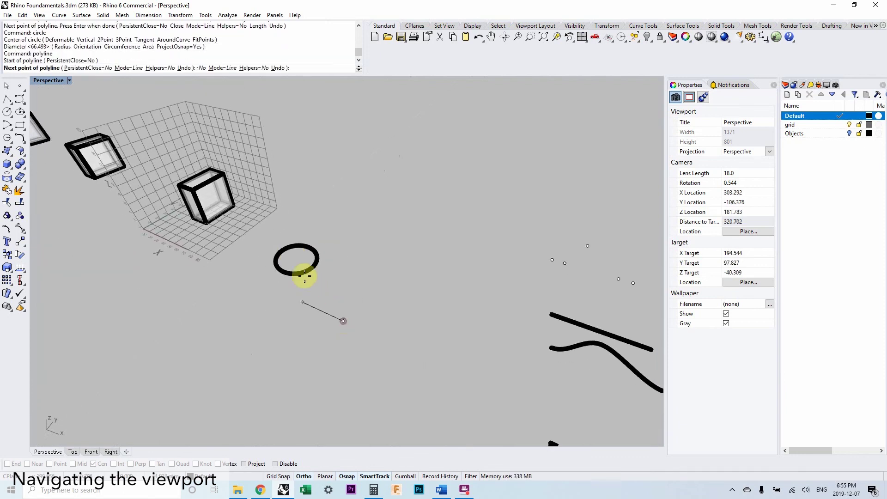
left_click(302, 267)
scroll(336, 229, "up", 3)
scroll(324, 235, "down", 3)
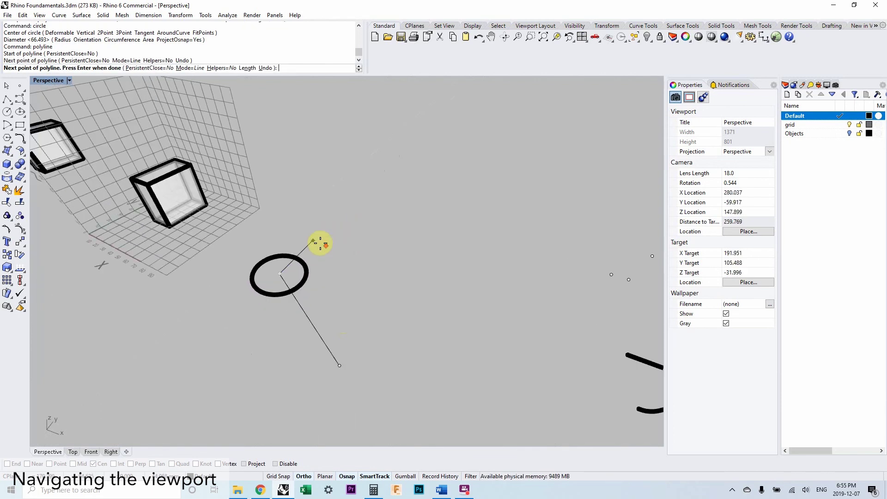
key("Escape")
scroll(277, 271, "up", 4)
key("Return")
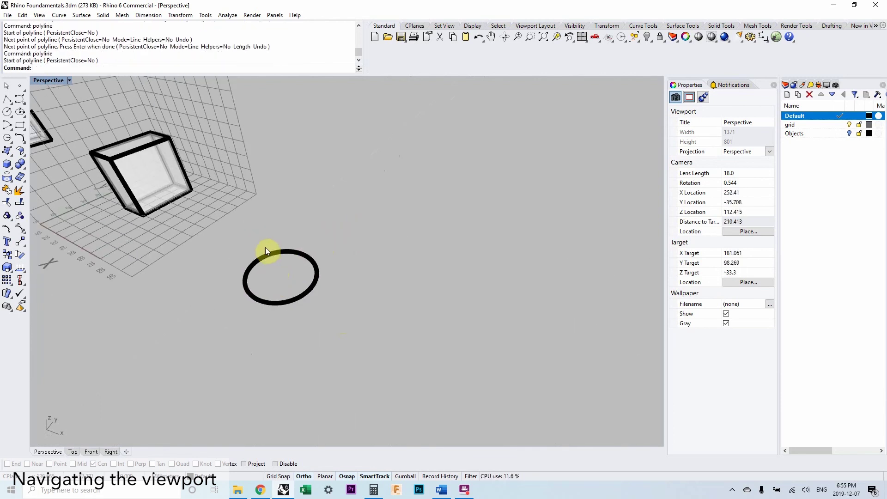
key("Escape")
Step: Move the circle onto the grid floor in front of the box
left_click(267, 250)
left_click_drag(277, 255, 140, 219)
left_click(194, 300)
right_click_drag(194, 300, 222, 316, "shift")
scroll(222, 316, "up", 6)
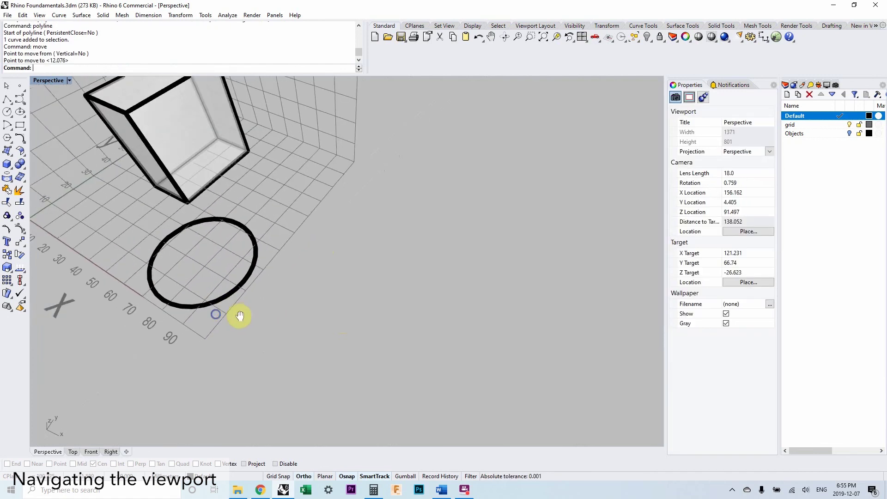
Step: Draw a single-segment polyline from outside the grid to the circle's centre and restore the full set of object snaps
key("Return")
left_click(367, 349)
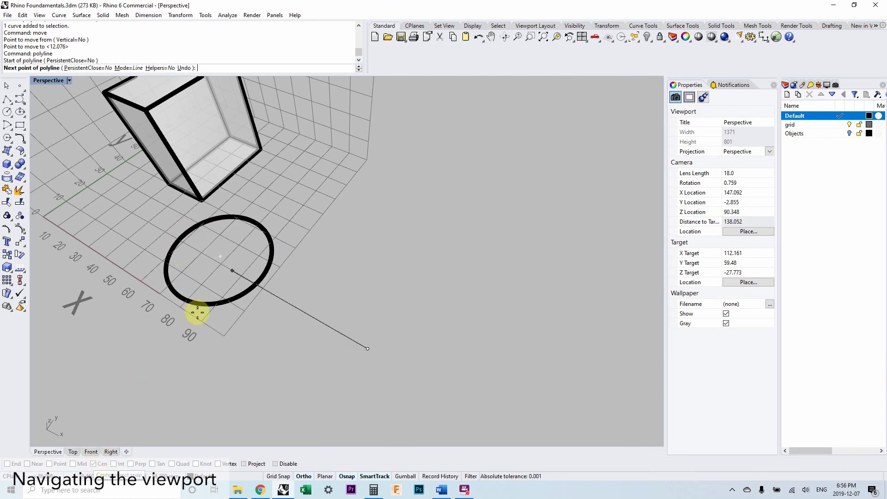
left_click(265, 231)
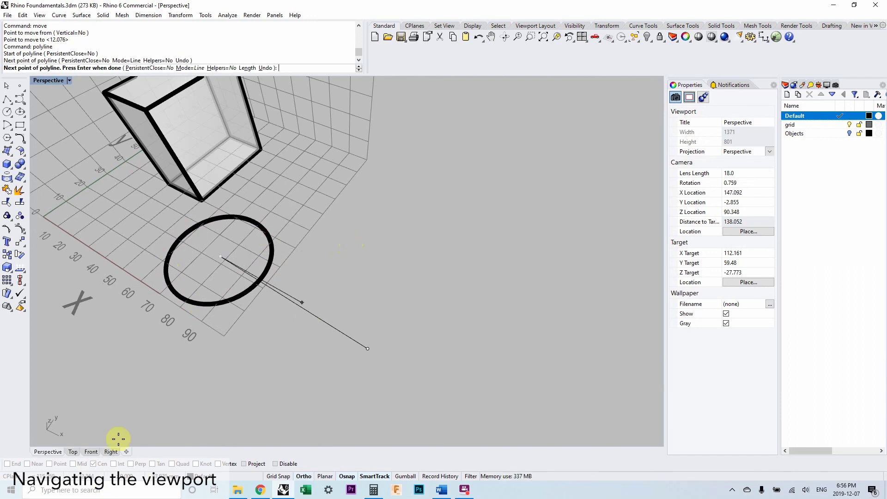
right_click(93, 465)
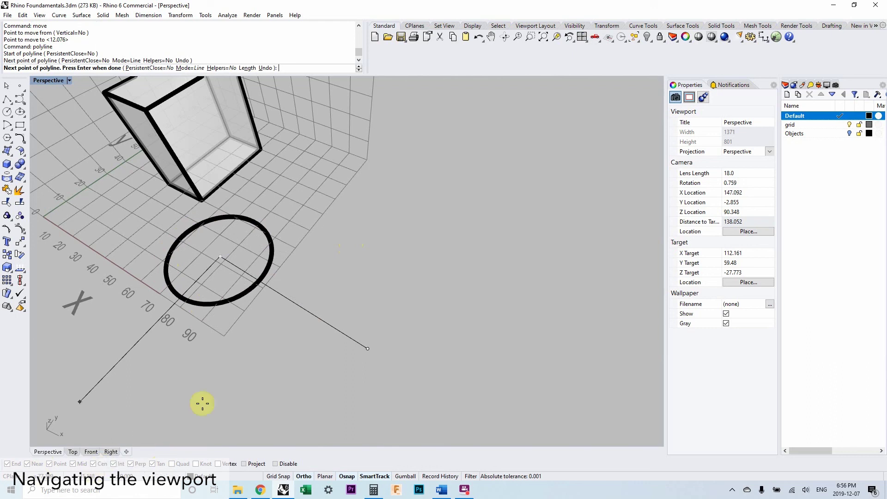
key("Return")
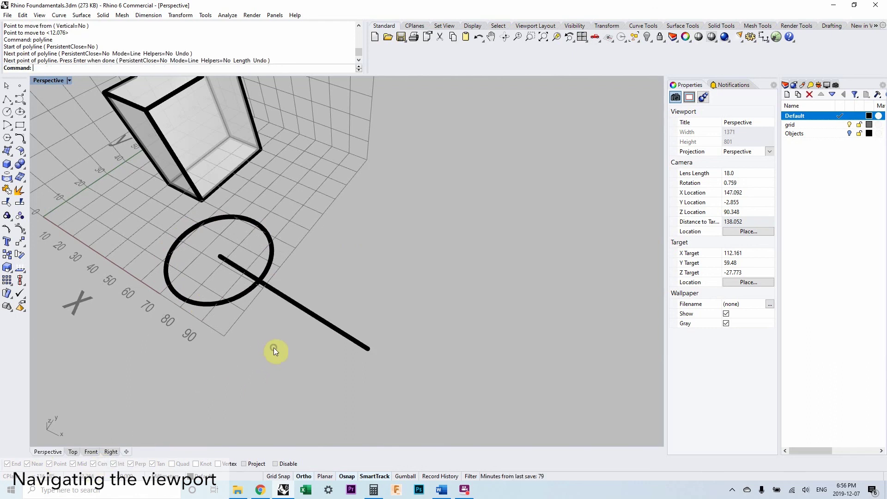
Step: Examine the box, circle and line on the grid from several angles and distances
right_click_drag(298, 344, 343, 335)
scroll(308, 301, "up", 3)
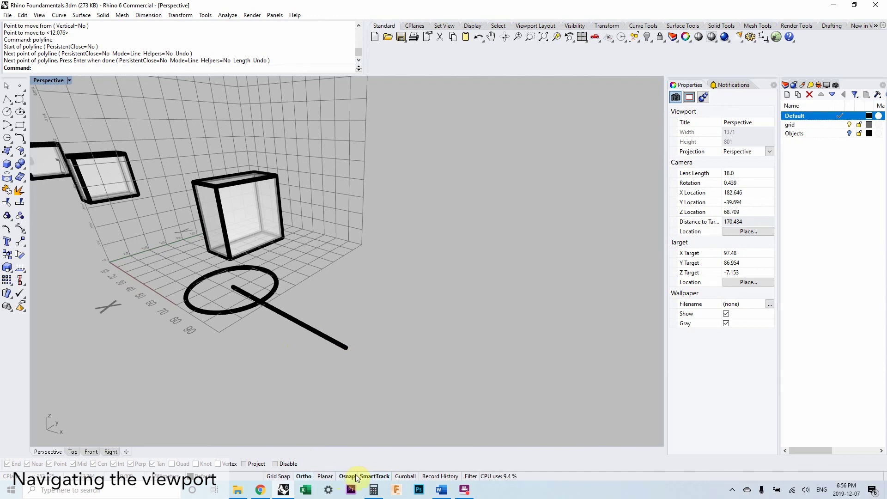
scroll(295, 333, "up", 5)
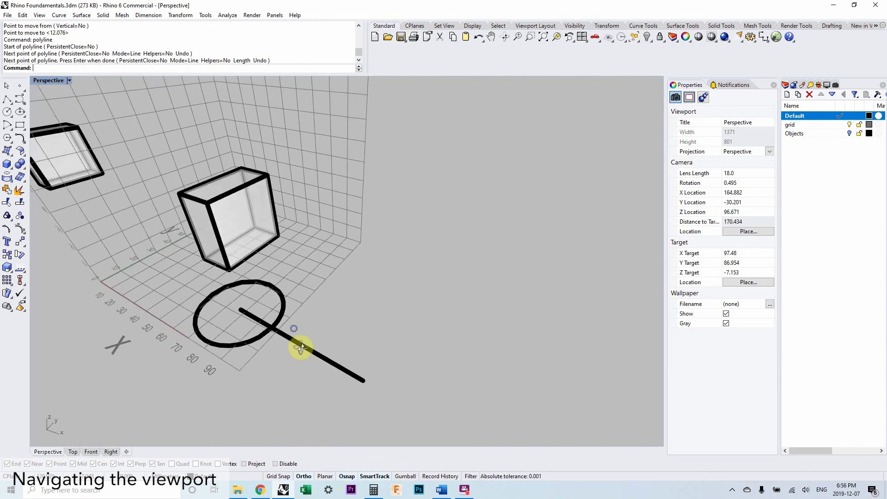
scroll(304, 342, "down", 3)
right_click_drag(297, 332, 326, 334)
scroll(307, 320, "down", 3)
scroll(267, 310, "down", 3)
scroll(302, 322, "up", 2)
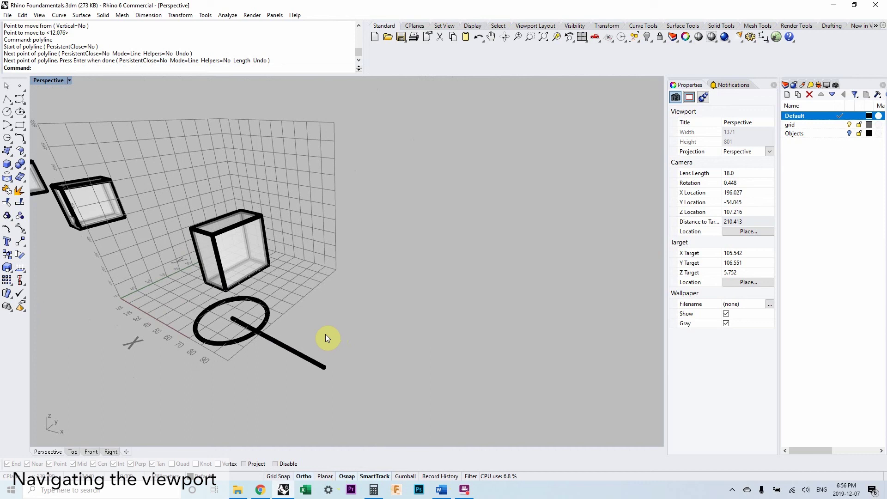
scroll(325, 334, "down", 2)
right_click_drag(326, 333, 346, 326)
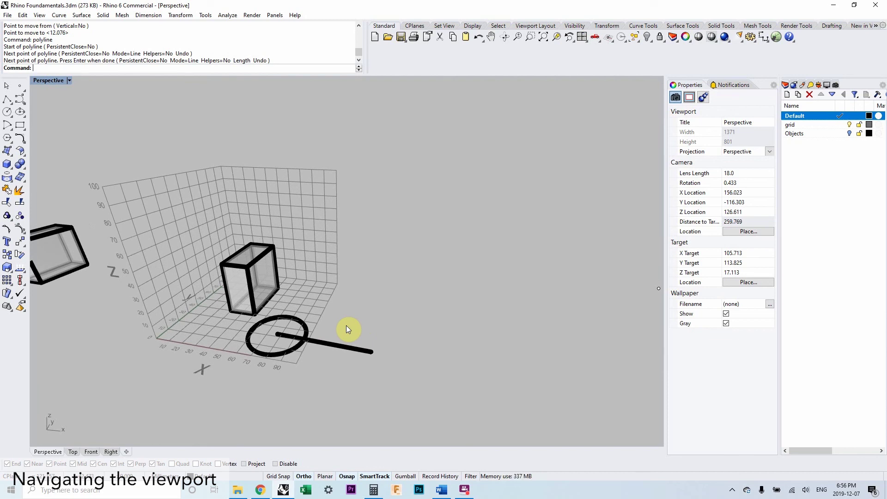
right_click_drag(347, 327, 344, 336)
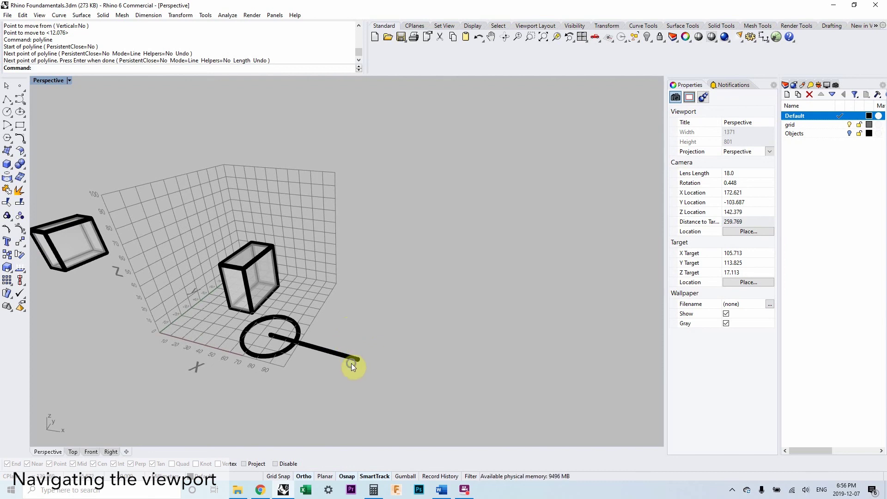
right_click_drag(351, 363, 358, 332)
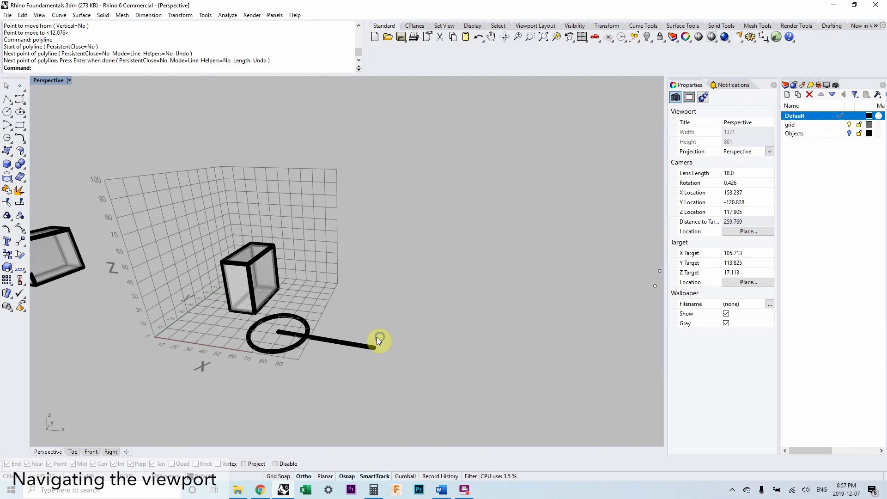
right_click_drag(376, 336, 347, 352)
scroll(336, 355, "up", 2)
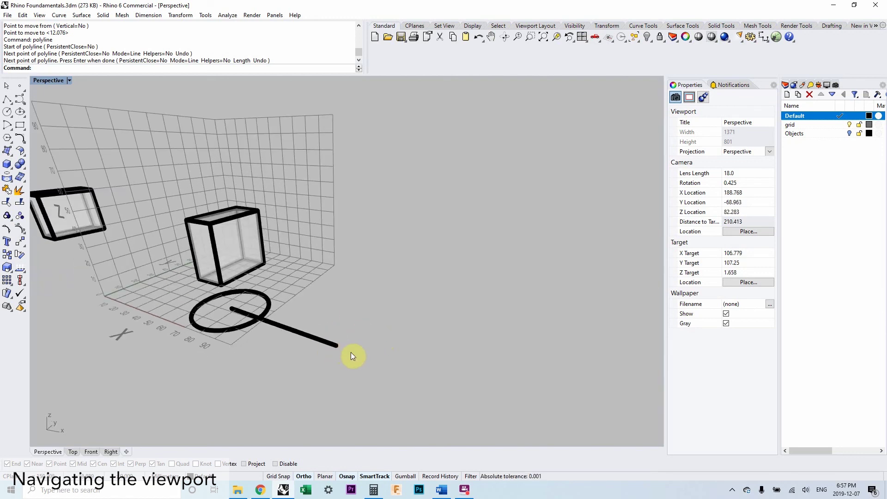
Step: Draw an open zigzag polyline on the empty ground beyond the line's outer end
key("Return")
scroll(342, 356, "down", 3)
left_click(295, 349)
left_click(321, 322)
left_click(371, 337)
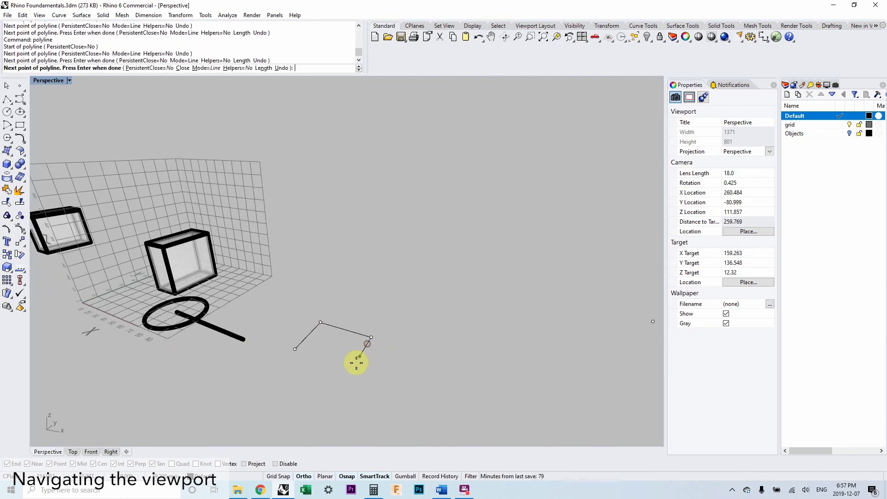
left_click(383, 317)
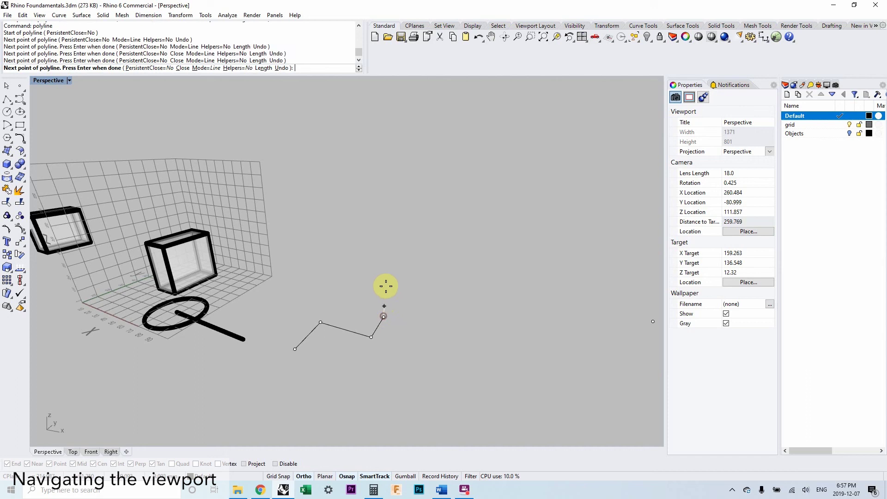
right_click_drag(372, 229, 349, 193)
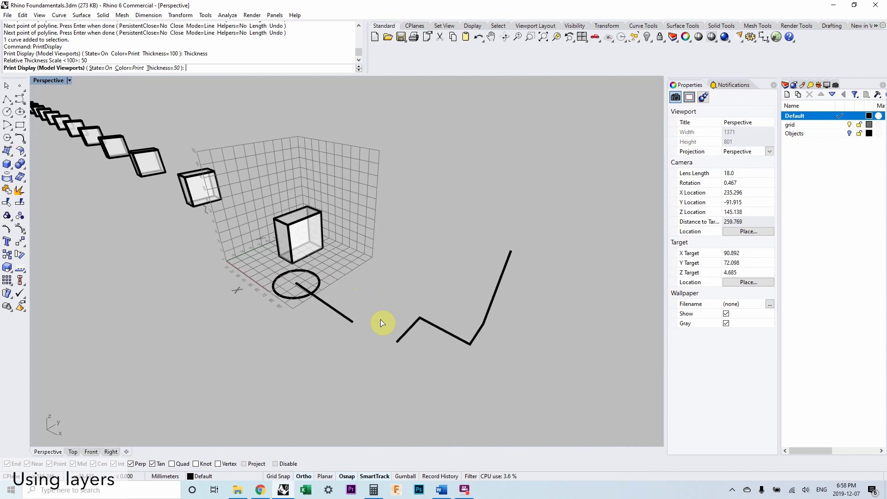
Step: Review the line weights of the box, circle and polylines around the grid
right_click_drag(351, 297, 353, 294)
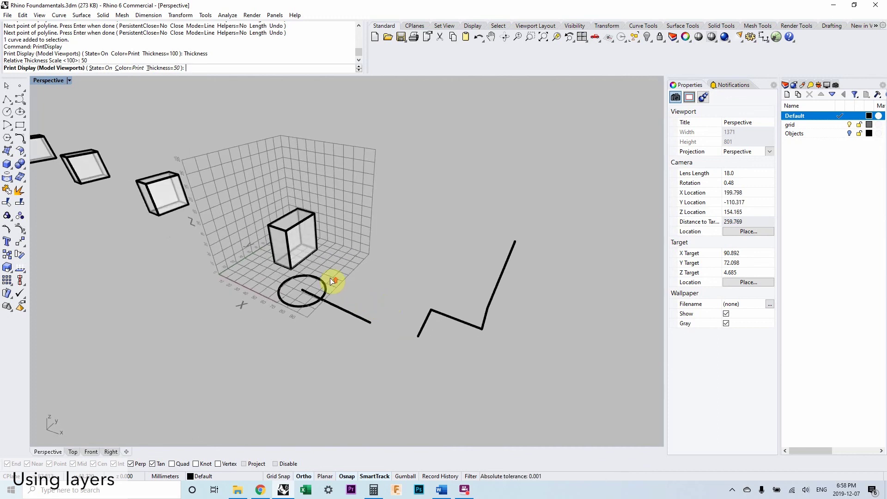
scroll(332, 281, "up", 5)
mouse_move(350, 279)
right_mouse_down()
mouse_move(356, 275)
mouse_move(342, 277)
mouse_move(347, 283)
mouse_move(321, 253)
mouse_move(348, 257)
mouse_move(368, 283)
mouse_move(360, 273)
right_mouse_up()
scroll(336, 254, "up", 4)
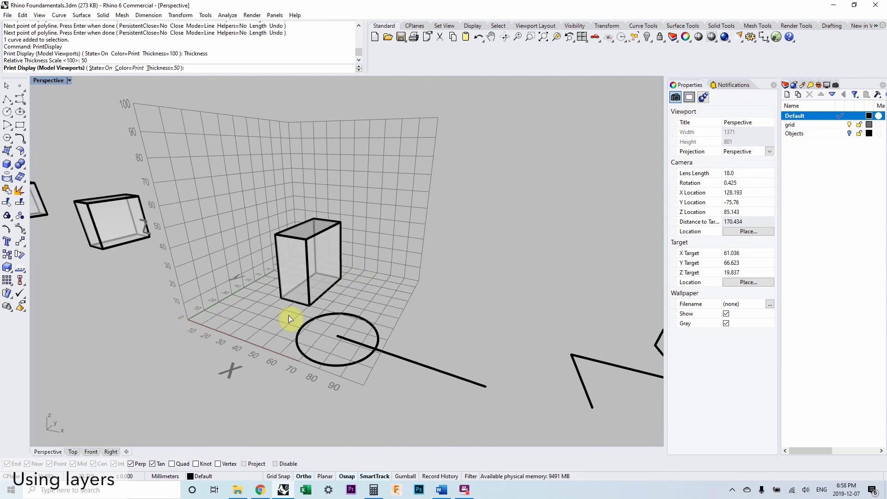
mouse_move(342, 293)
right_mouse_down()
mouse_move(343, 304)
mouse_move(332, 301)
mouse_move(346, 277)
right_mouse_up()
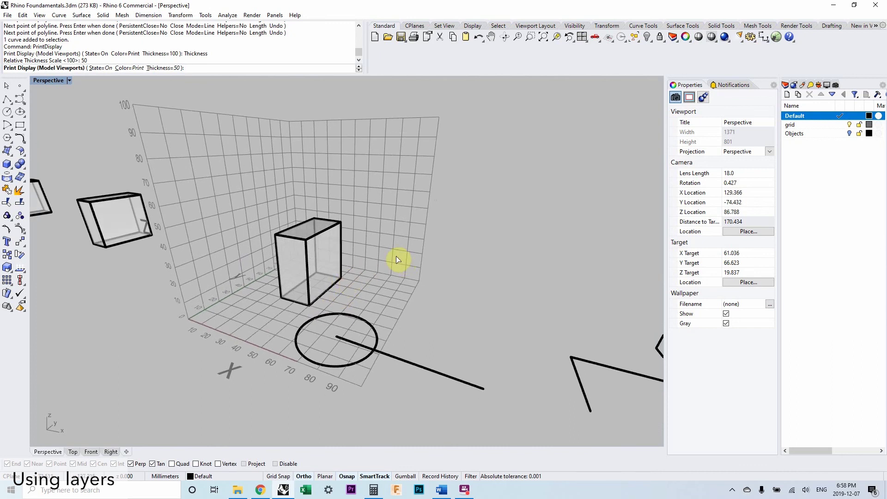
Step: Finish the print display settings and check the circle's layer in its object properties
right_click_drag(346, 242, 352, 273)
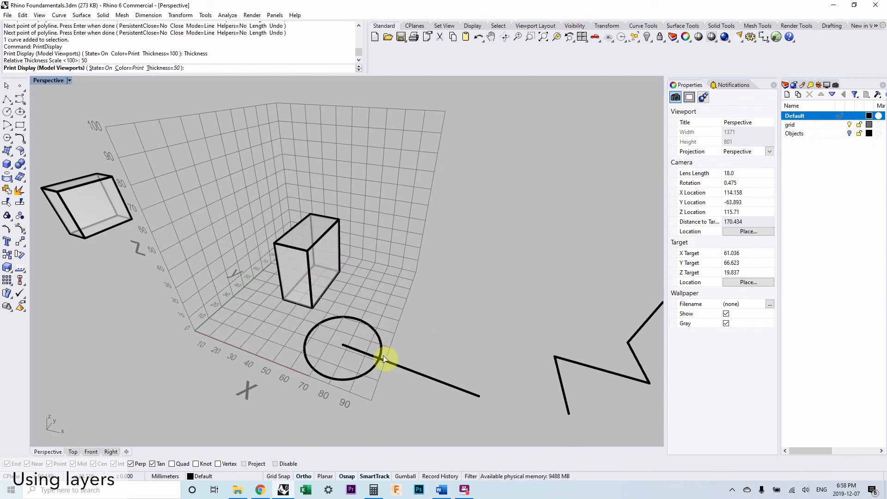
right_click_drag(383, 351, 395, 321)
key("Return")
left_click(369, 346)
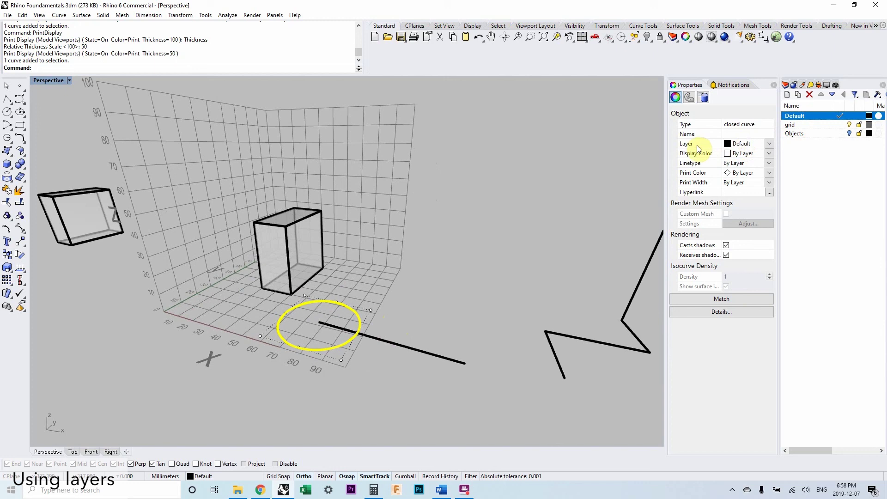
right_click_drag(433, 302, 415, 309)
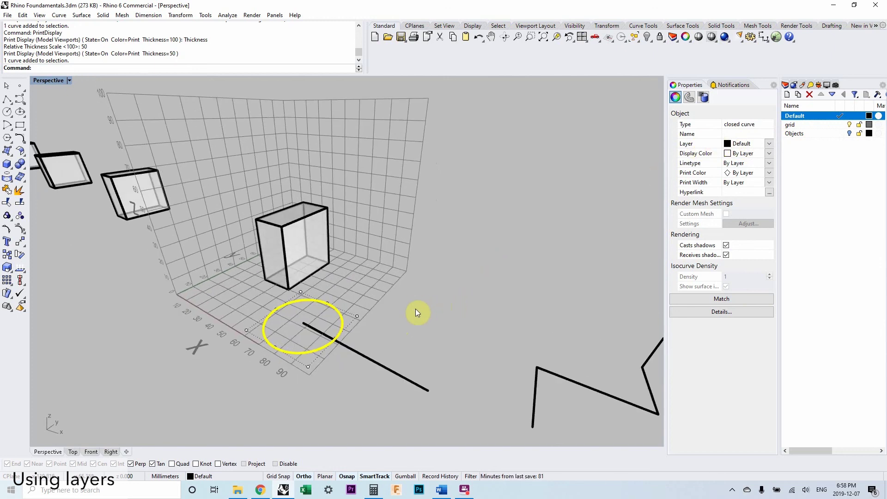
left_click(415, 309)
Step: Make the grid layer current, inspect the ground grid curves, and restore Default as the current layer
left_click(840, 125)
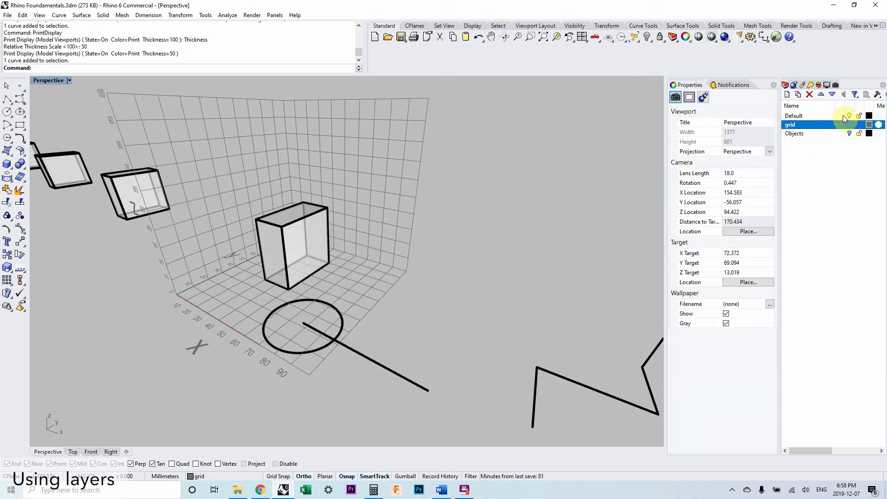
left_click(849, 133)
right_click_drag(499, 263, 319, 325)
left_click(262, 292)
right_click_drag(278, 295, 408, 341)
left_click(409, 341)
left_click(846, 116)
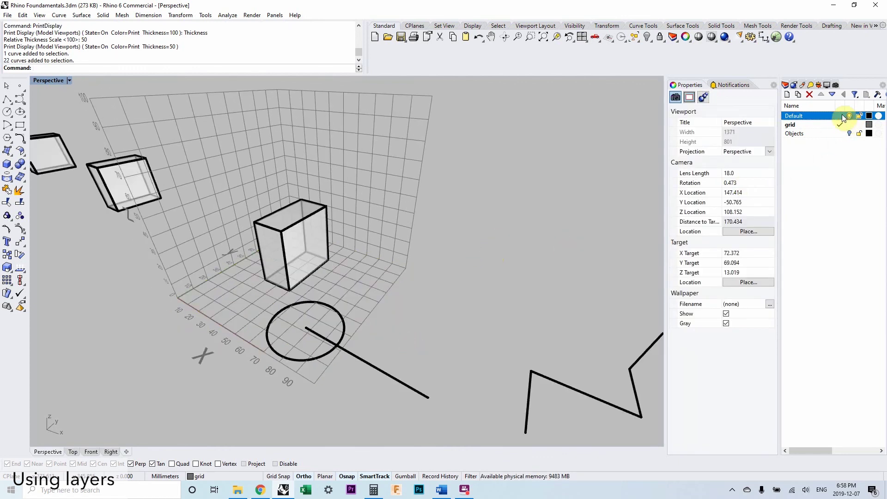
left_click(839, 115)
Step: Create a new layer named Circle
right_click_drag(321, 259, 362, 217)
mouse_move(386, 257)
right_mouse_down()
mouse_move(351, 297)
mouse_move(342, 284)
mouse_move(356, 286)
mouse_move(337, 297)
right_mouse_up()
scroll(318, 300, "up", 3)
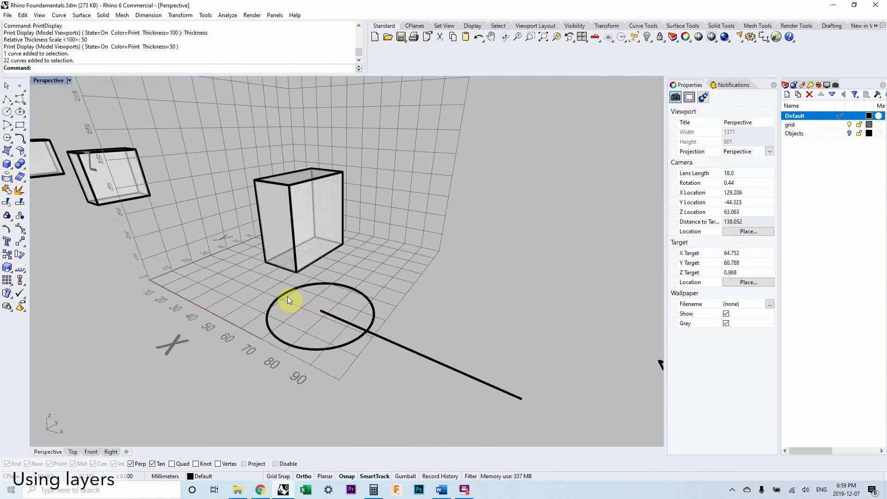
right_click(812, 181)
left_click(826, 184)
type("Circle")
key("Return")
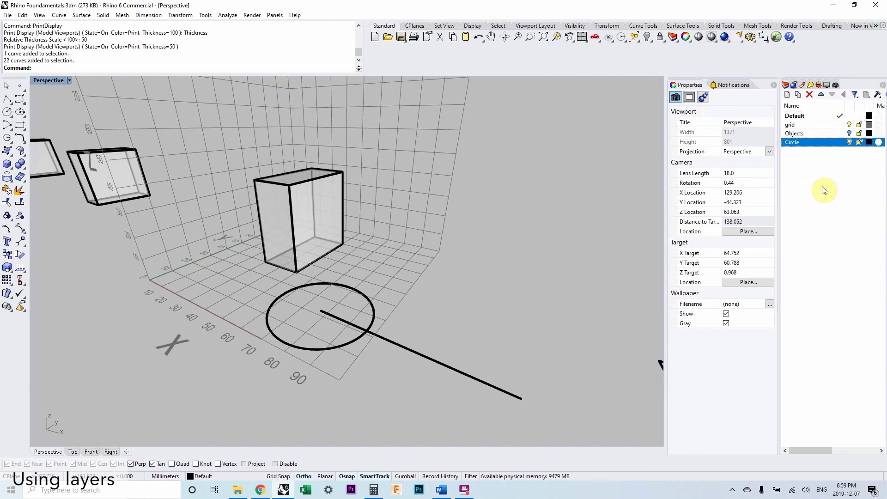
Step: Assign the circle on the ground grid to the Circle layer
left_click(372, 309)
left_click(770, 144)
left_click(759, 181)
left_click(487, 292)
scroll(458, 294, "down", 3)
scroll(415, 319, "up", 4)
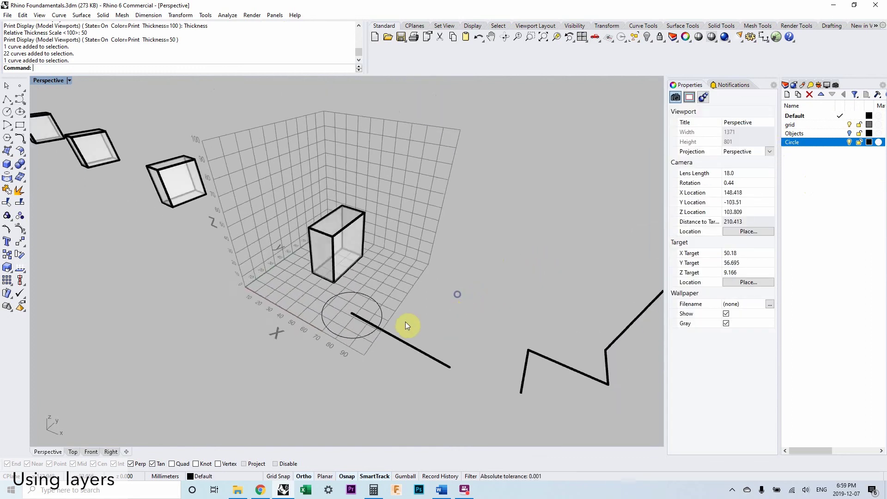
Step: Delete the circle and undo the deletion
left_click(382, 314)
key("Delete")
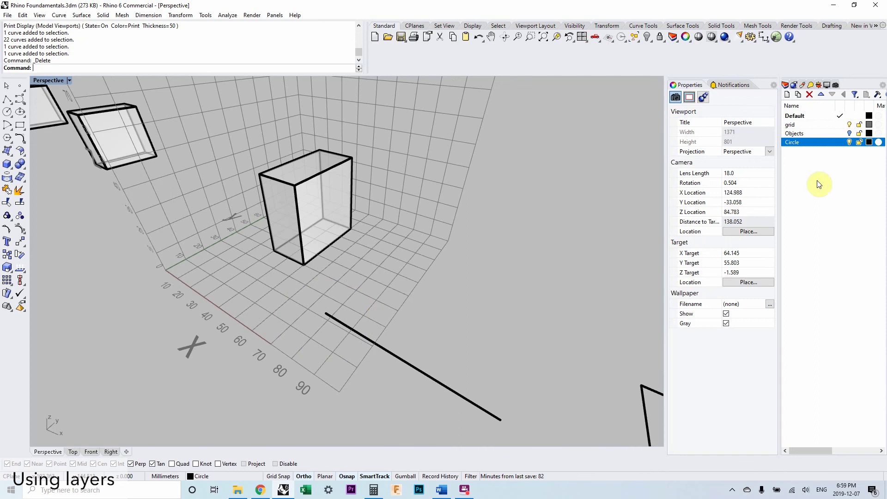
key("ctrl+z")
key("Escape")
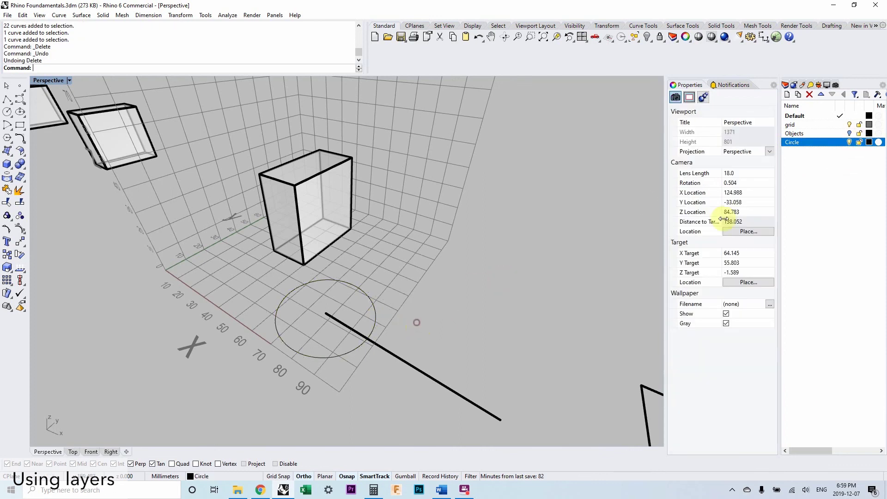
Step: Toggle the Circle layer's visibility and leave the layer turned off
left_click(850, 143)
right_click_drag(503, 325, 461, 328)
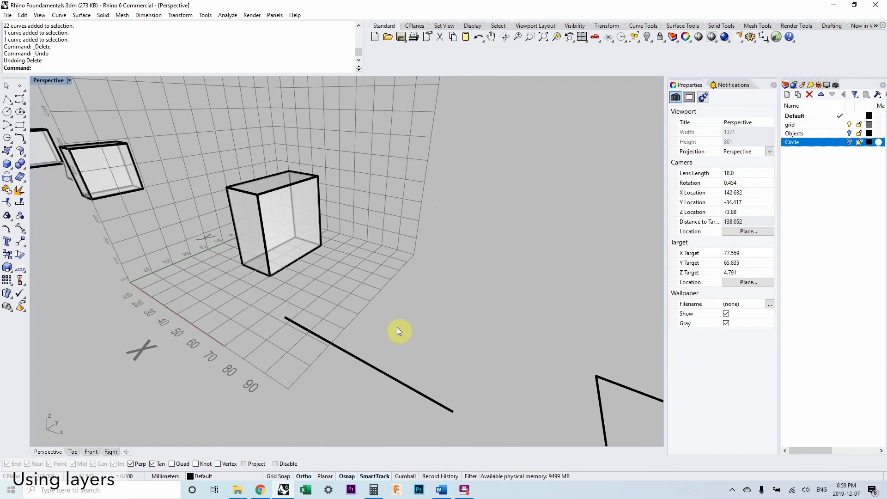
right_click_drag(398, 327, 418, 323)
left_click(849, 142)
left_click(849, 142)
Step: Assign the straight line that crosses the grid's edge to the Circle layer
right_click_drag(422, 271, 414, 368)
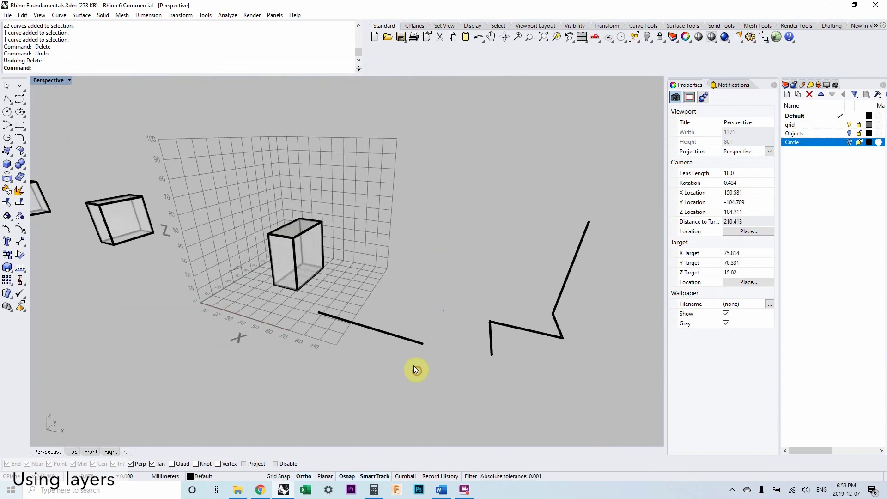
left_click(416, 342)
left_click(768, 144)
left_click(749, 180)
right_click_drag(435, 301, 397, 323)
Step: Toggle the Circle layer's visibility to compare the scene and leave the layer turned on
left_click(849, 143)
left_click(849, 143)
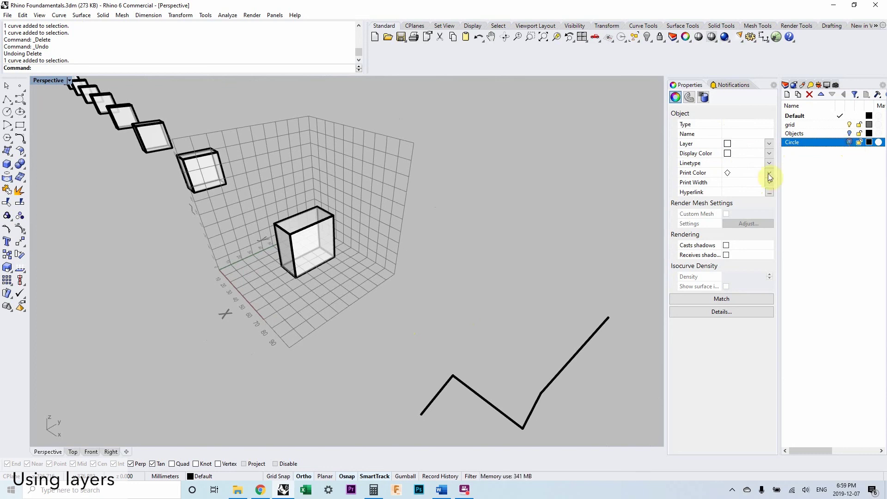
right_click_drag(428, 291, 299, 218)
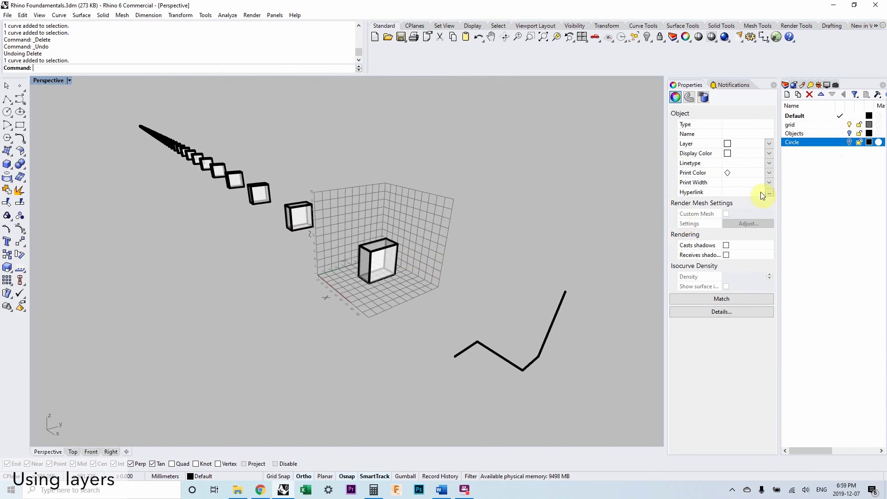
right_click_drag(495, 235, 392, 299)
scroll(409, 297, "up", 3)
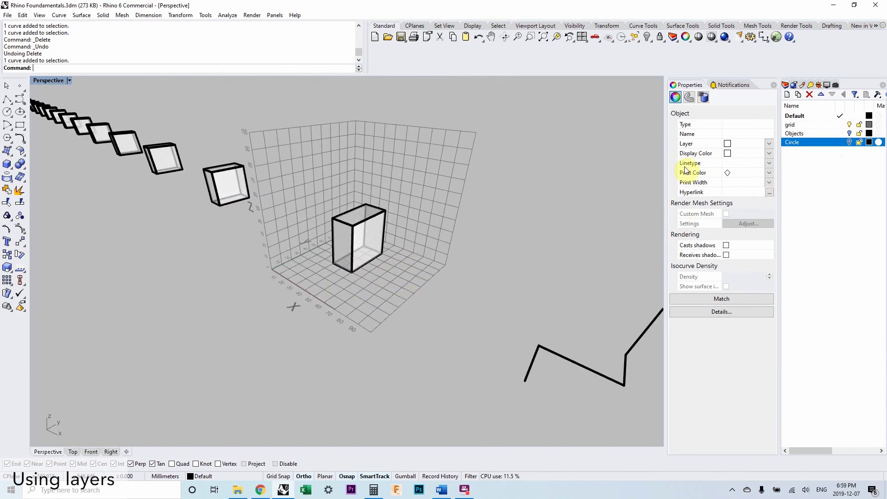
left_click(849, 141)
Step: Inspect the line weights of the circle and line against the ground grid, then clear the grid selection
right_click_drag(526, 268, 505, 256)
scroll(419, 295, "up", 5)
right_click_drag(422, 287, 225, 335)
left_click(243, 296)
right_click_drag(244, 293, 400, 334)
key("Escape")
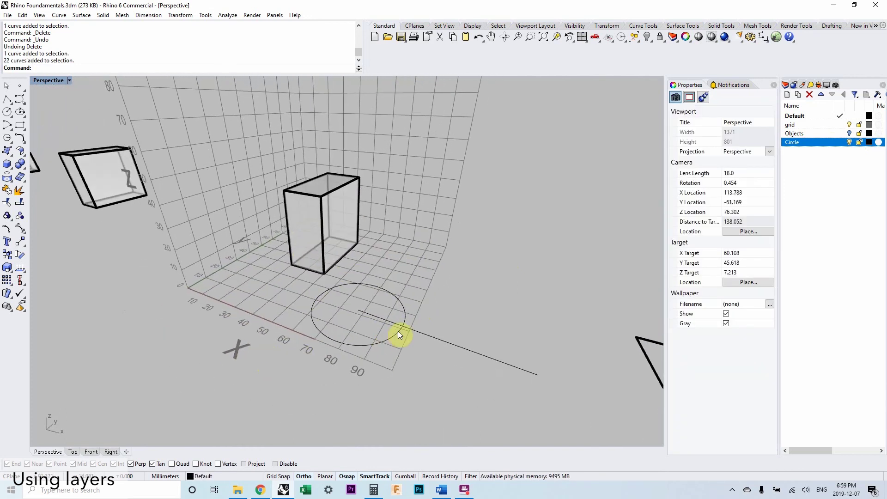
Step: Draw an open two-segment polyline on the ground grid, starting from the grid's origin corner
right_click_drag(294, 253, 215, 314)
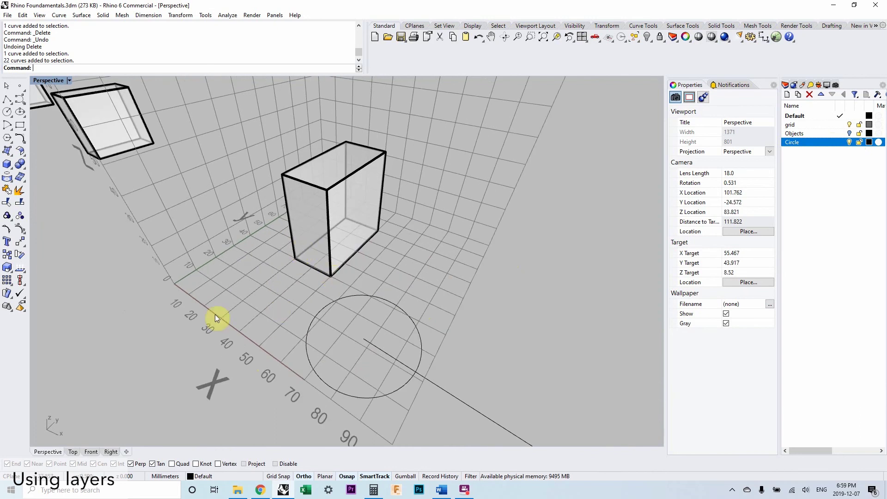
type("polyline")
key("Return")
left_click(175, 284)
left_click(214, 298)
left_click(262, 285)
key("Return")
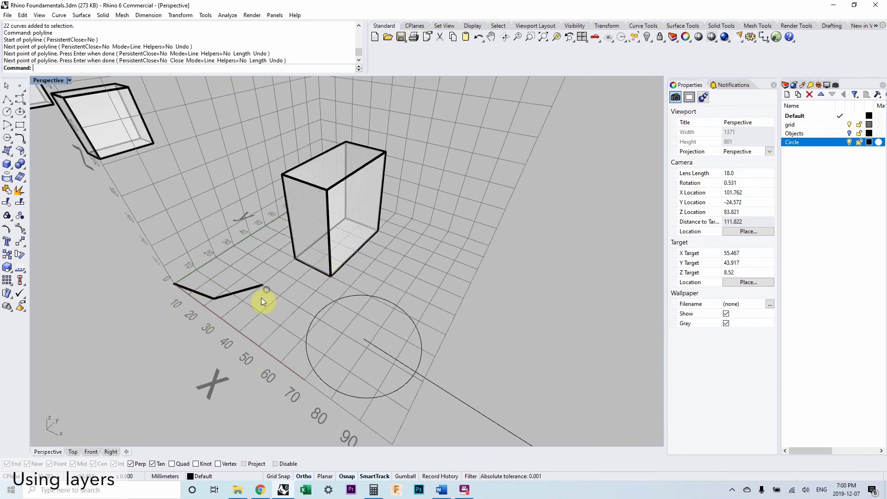
Step: Select the ground grid and check the display color assigned to the grid layer
right_click_drag(237, 315, 239, 298)
left_click(285, 283)
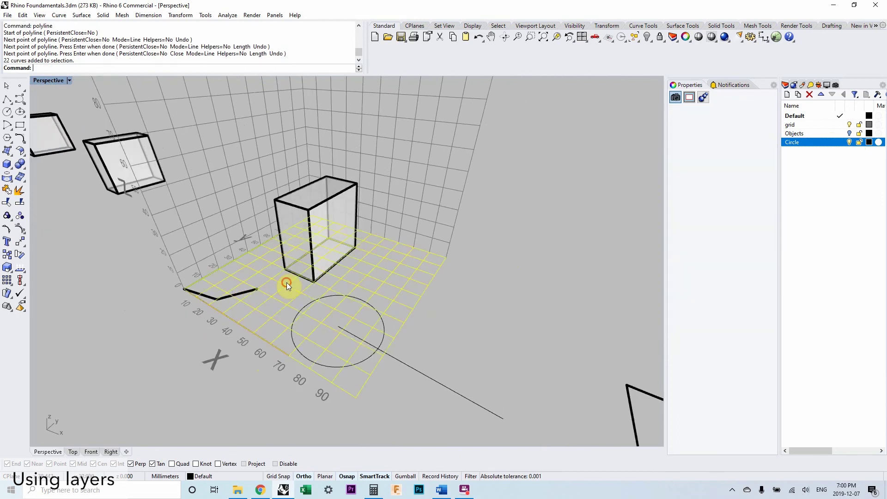
left_click(587, 188)
left_click(869, 125)
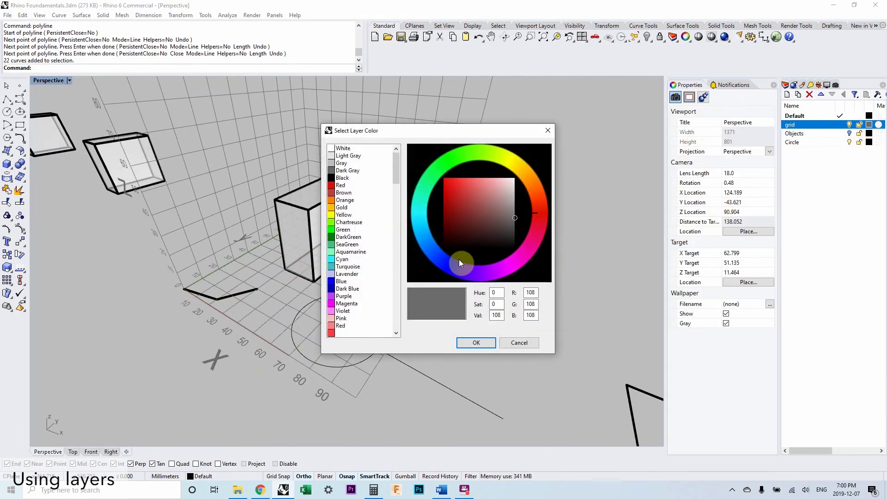
left_click(478, 345)
Step: Check the print width assigned to the Default layer
right_click_drag(308, 347, 329, 327)
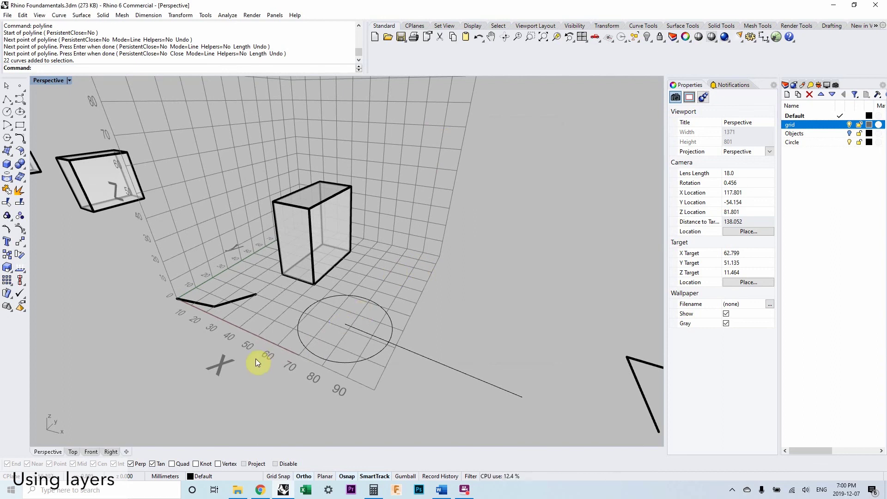
right_click_drag(257, 335, 283, 322)
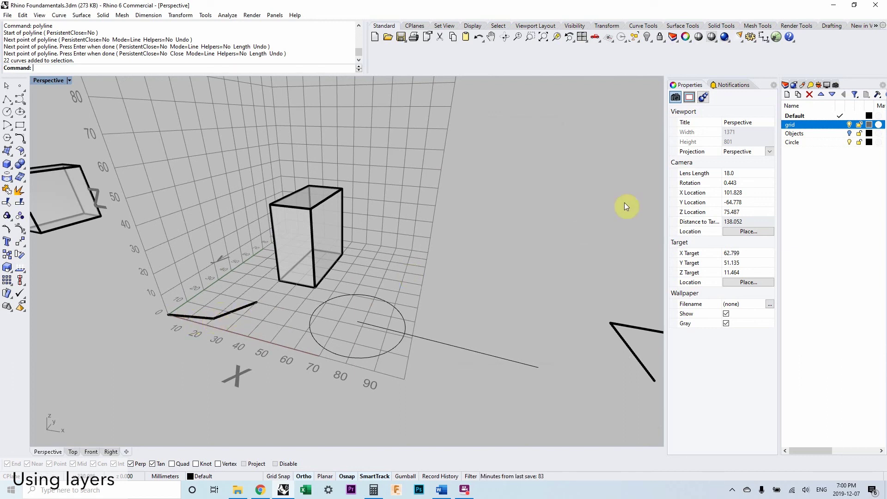
right_click(811, 116)
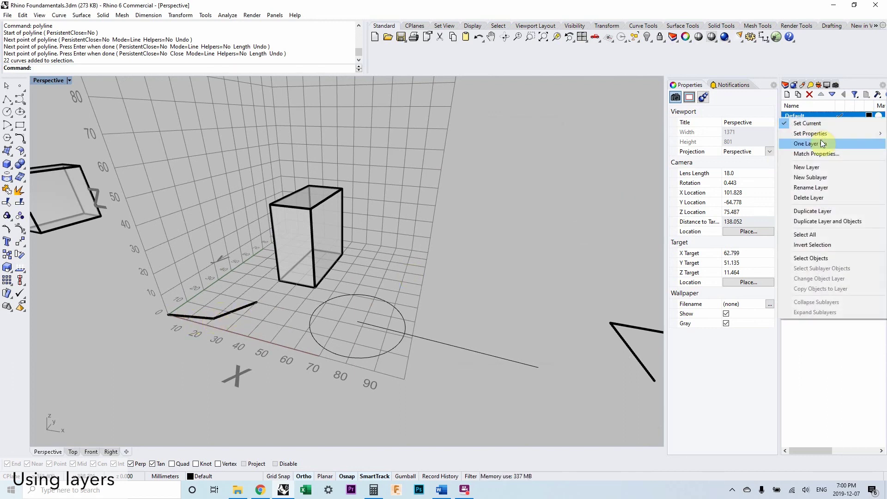
mouse_move(788, 133)
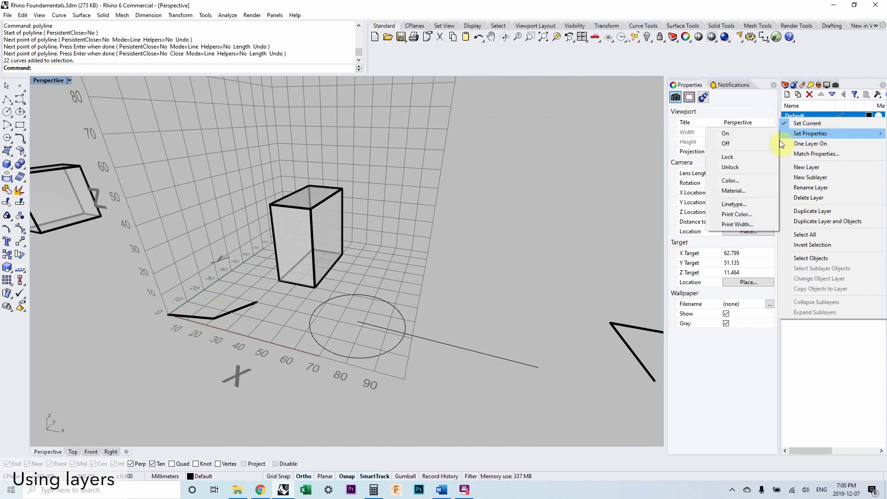
left_click(744, 224)
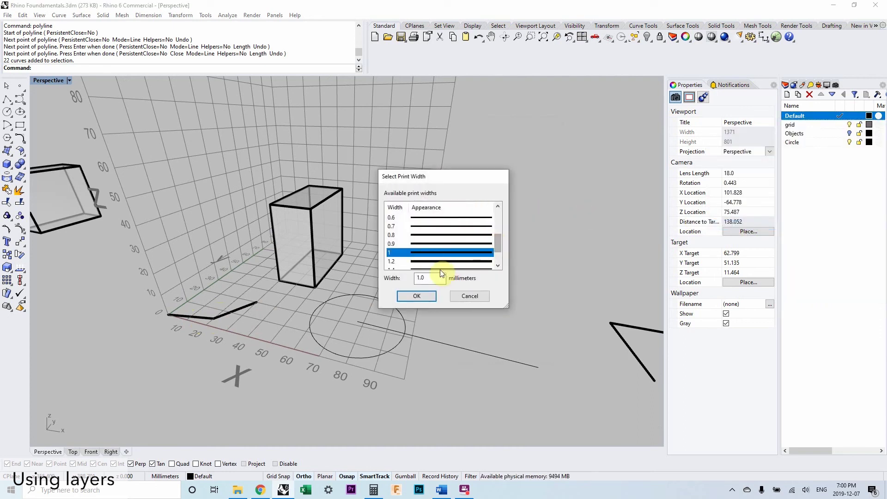
left_click(417, 296)
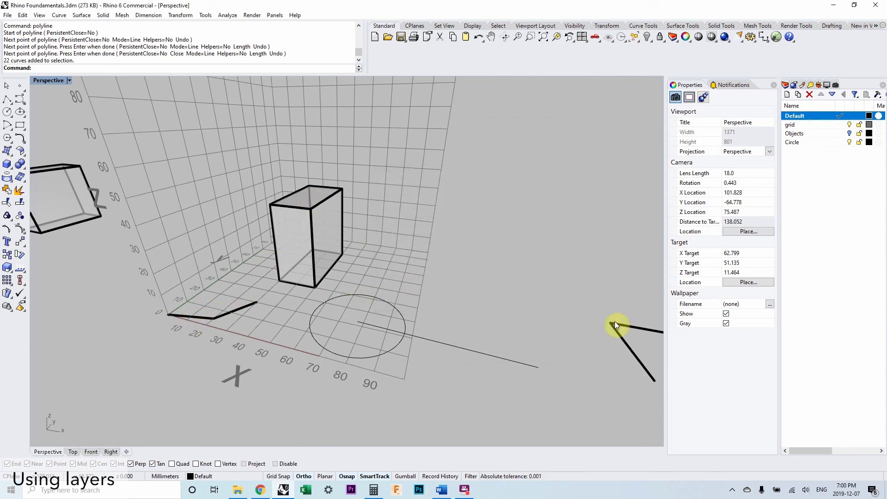
Step: Check the layer and print width properties of the two-segment polyline near the grid's origin
left_click(242, 305)
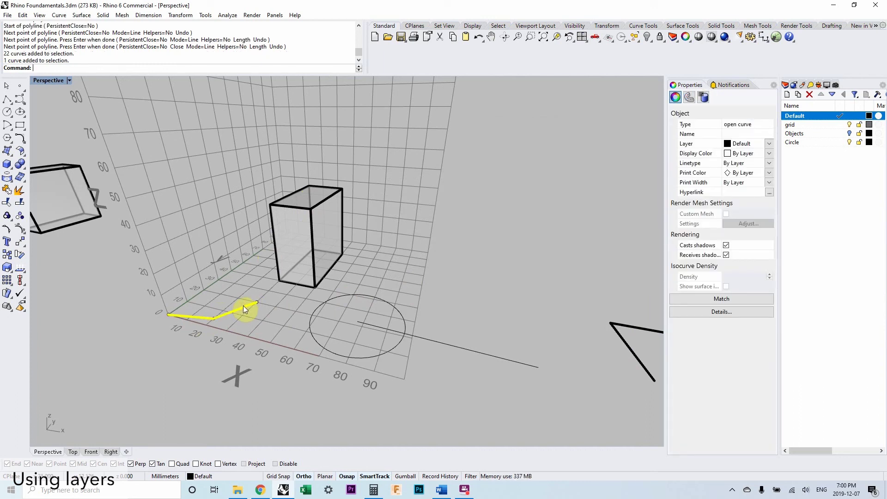
right_click_drag(292, 311, 630, 229)
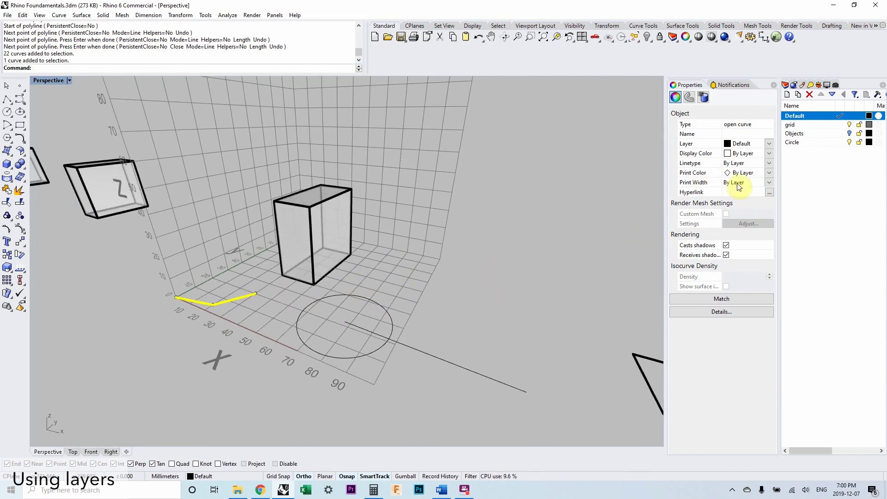
left_click(481, 276)
right_click_drag(481, 276, 305, 297)
scroll(305, 290, "up", 5)
mouse_move(360, 280)
right_mouse_down()
mouse_move(370, 272)
mouse_move(339, 296)
mouse_move(354, 287)
right_mouse_up()
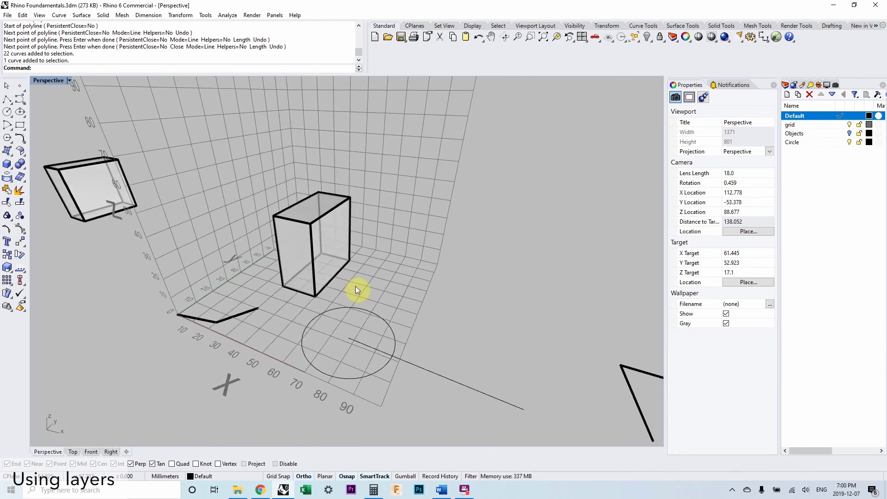
mouse_move(356, 288)
right_mouse_down()
mouse_move(348, 301)
mouse_move(353, 284)
right_mouse_up()
scroll(323, 281, "up", 2)
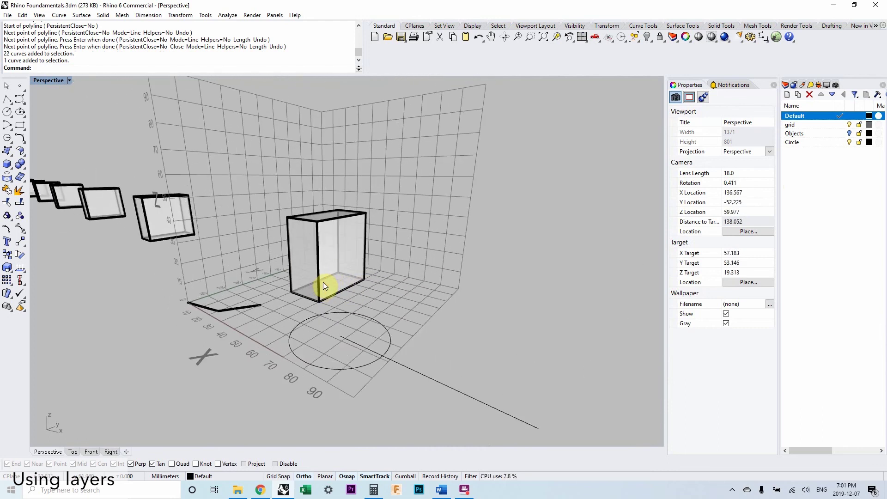